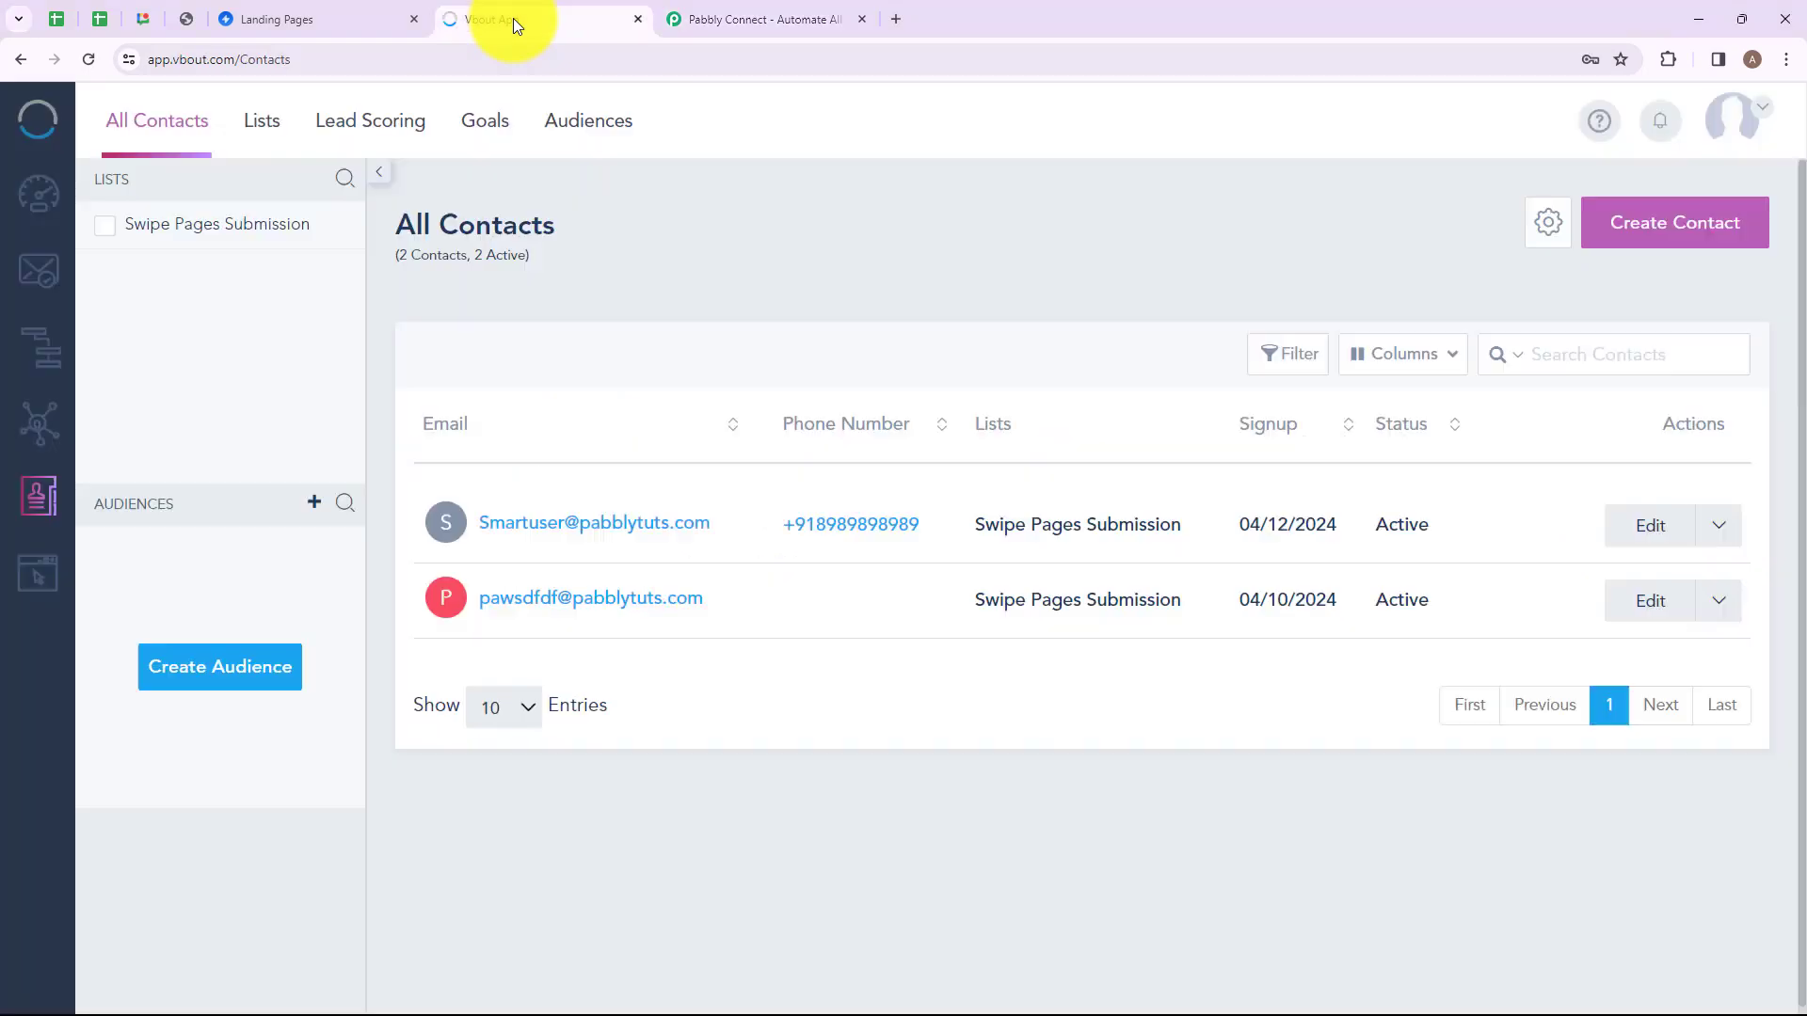
- Sign in to Pabbly and open the Pabbly Connect dashboard from the list of all Pabbly apps
{"action": "left_click", "coordinate": [301, 21]}
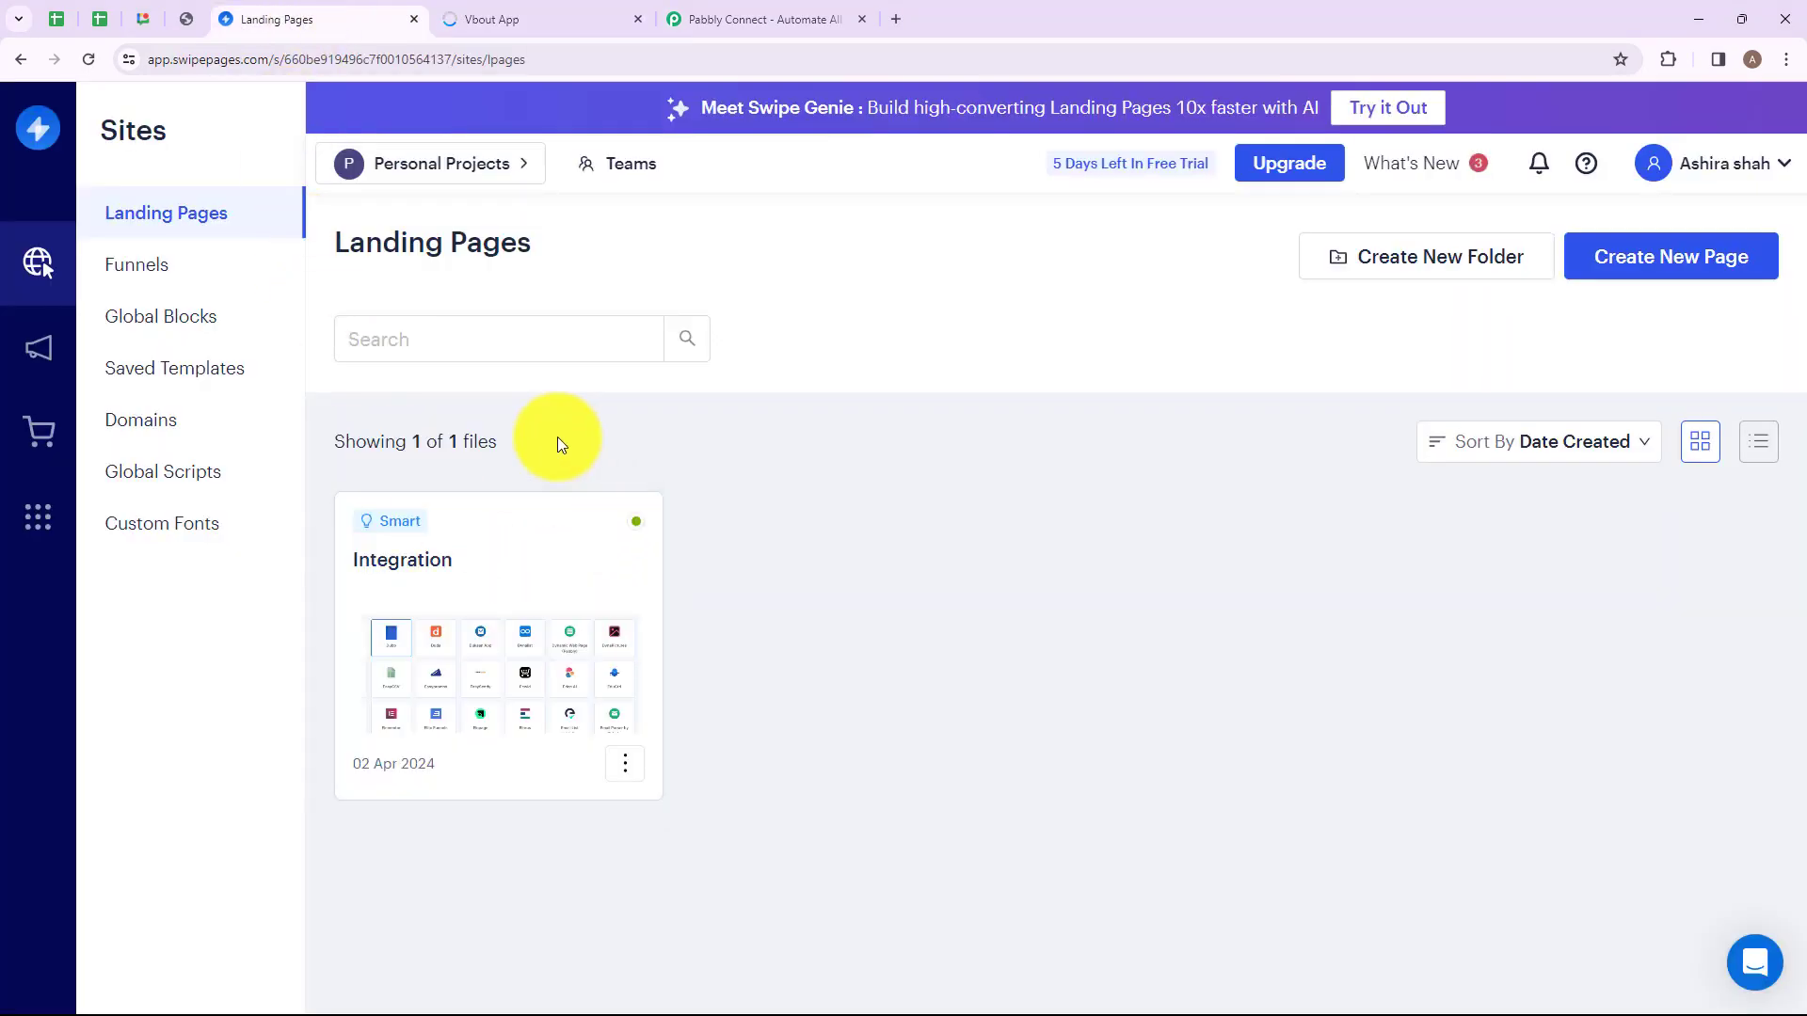
{"action": "left_click", "coordinate": [741, 21]}
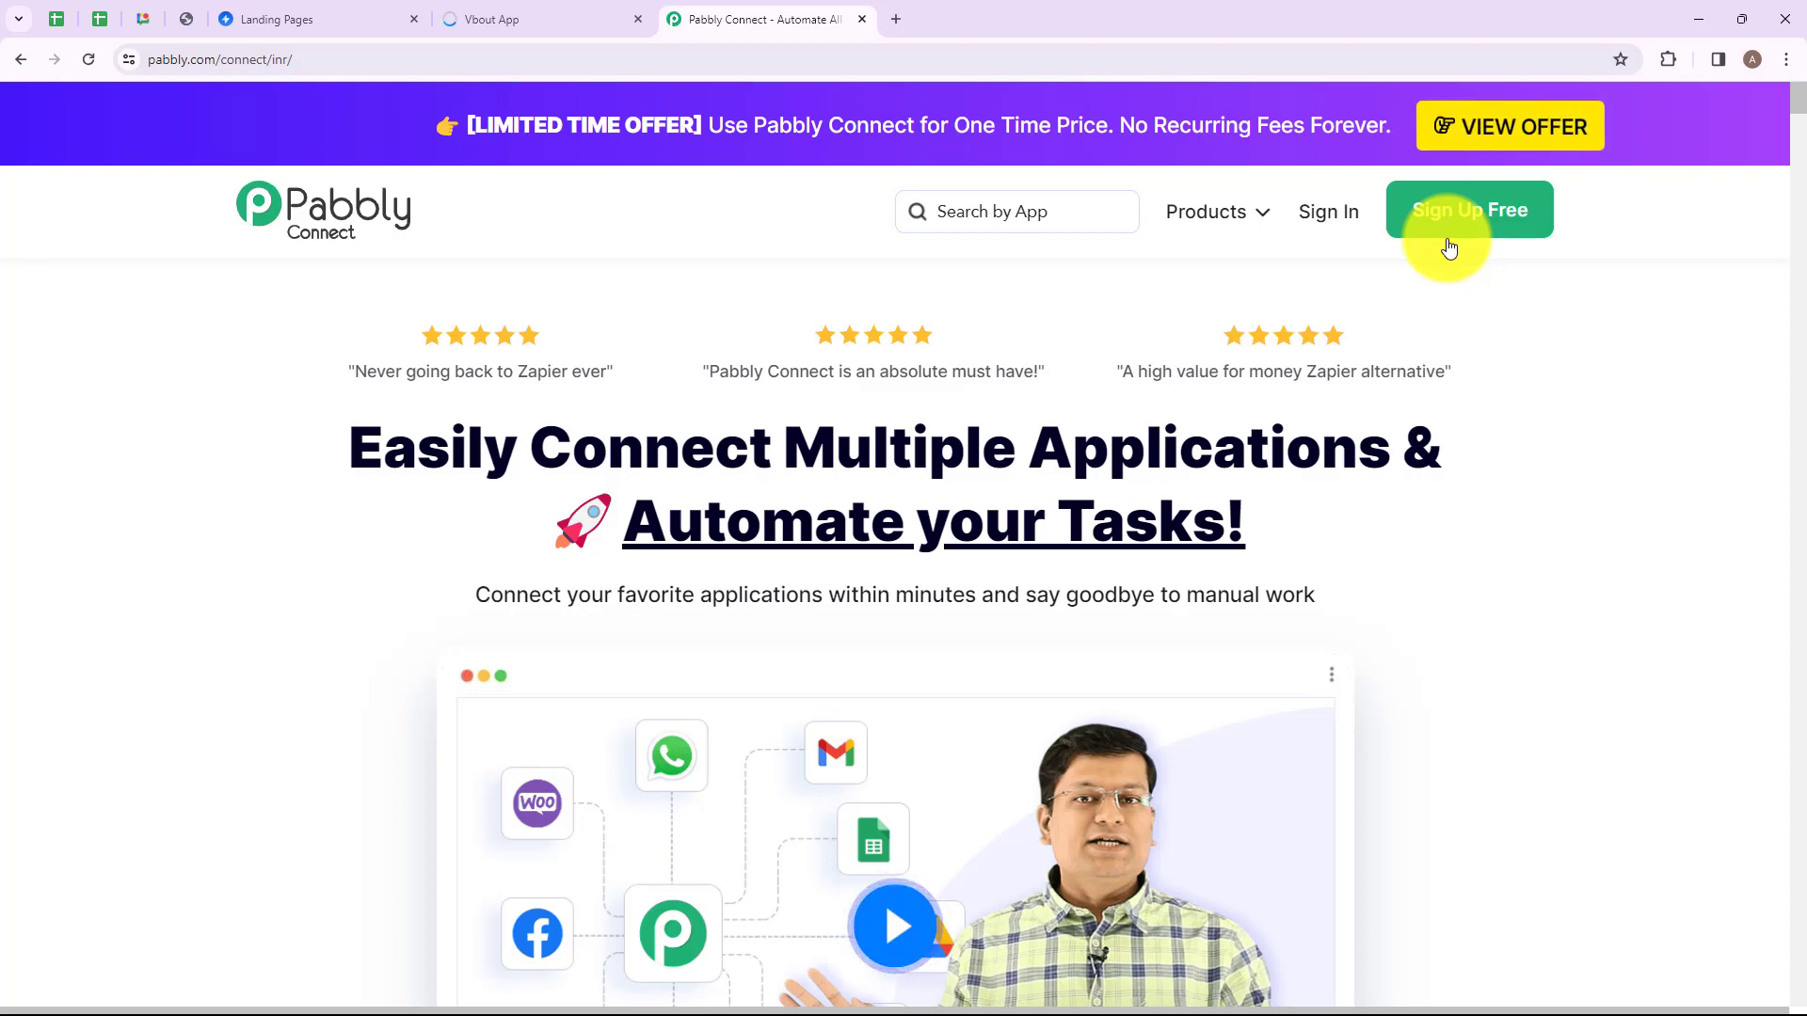
{"action": "left_click", "coordinate": [1322, 213]}
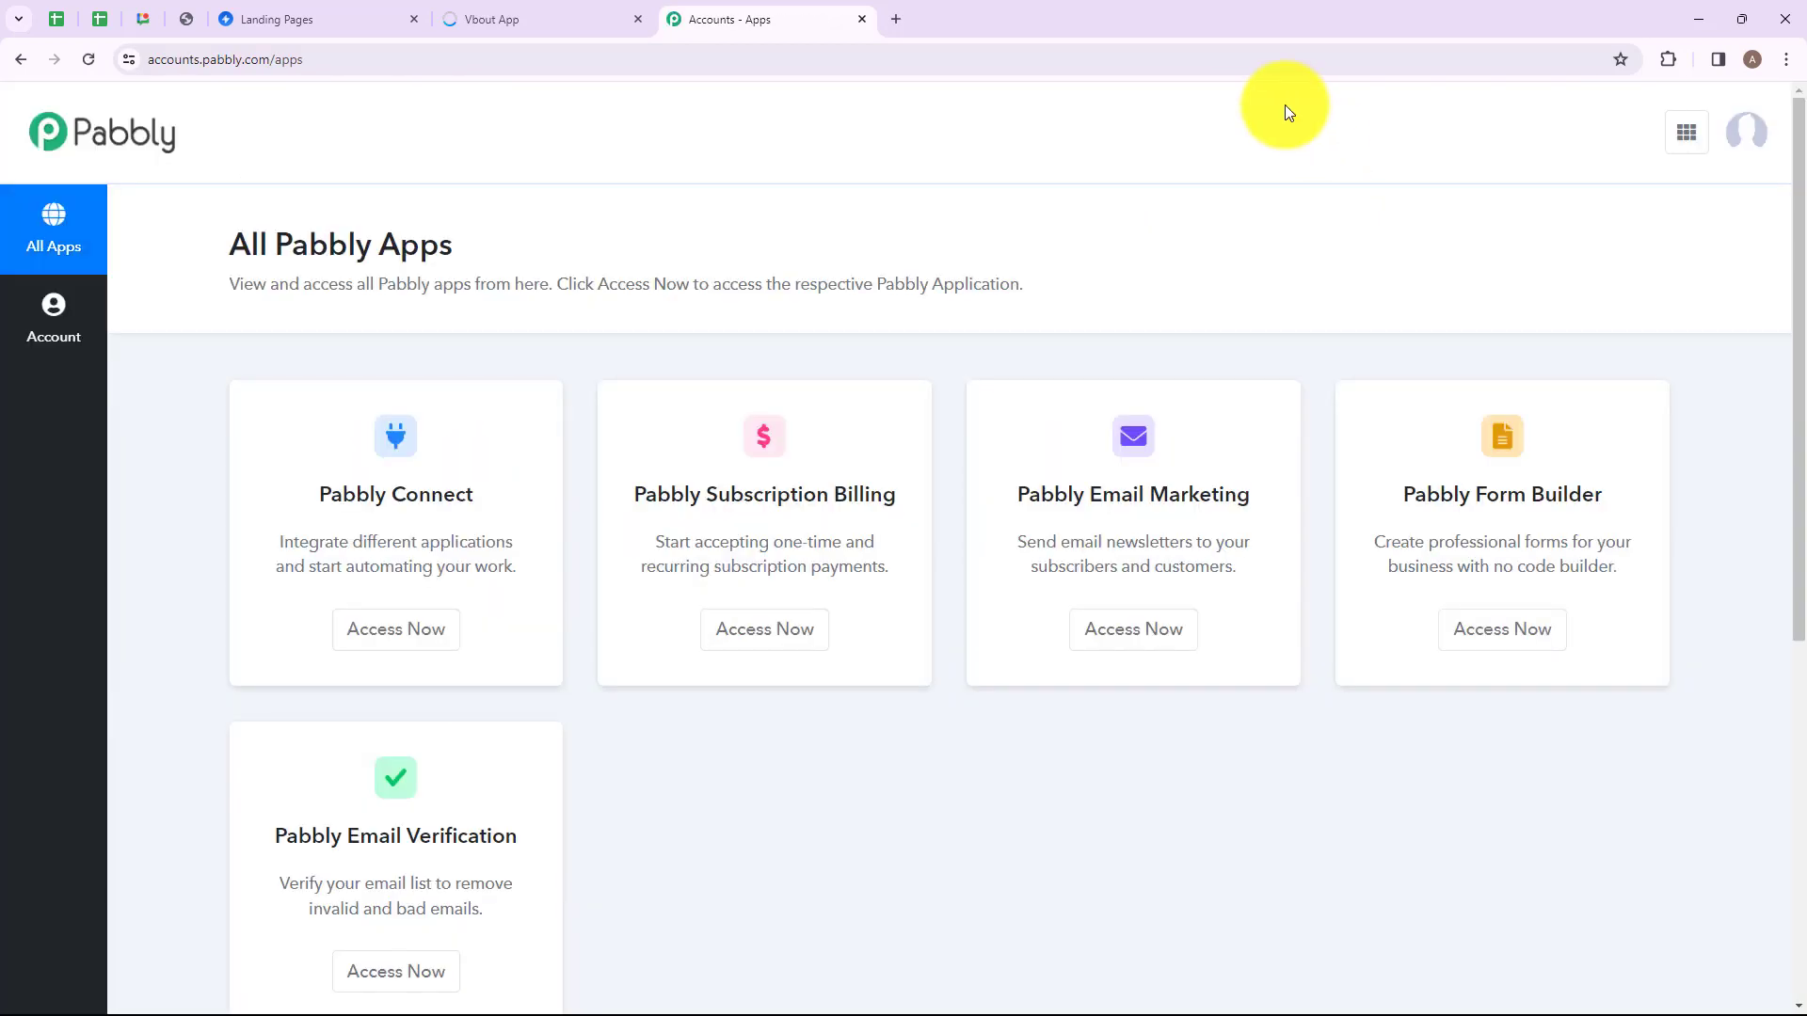
{"action": "left_click_drag", "start_coordinate": [226, 243], "coordinate": [467, 252]}
{"action": "left_click", "coordinate": [489, 248]}
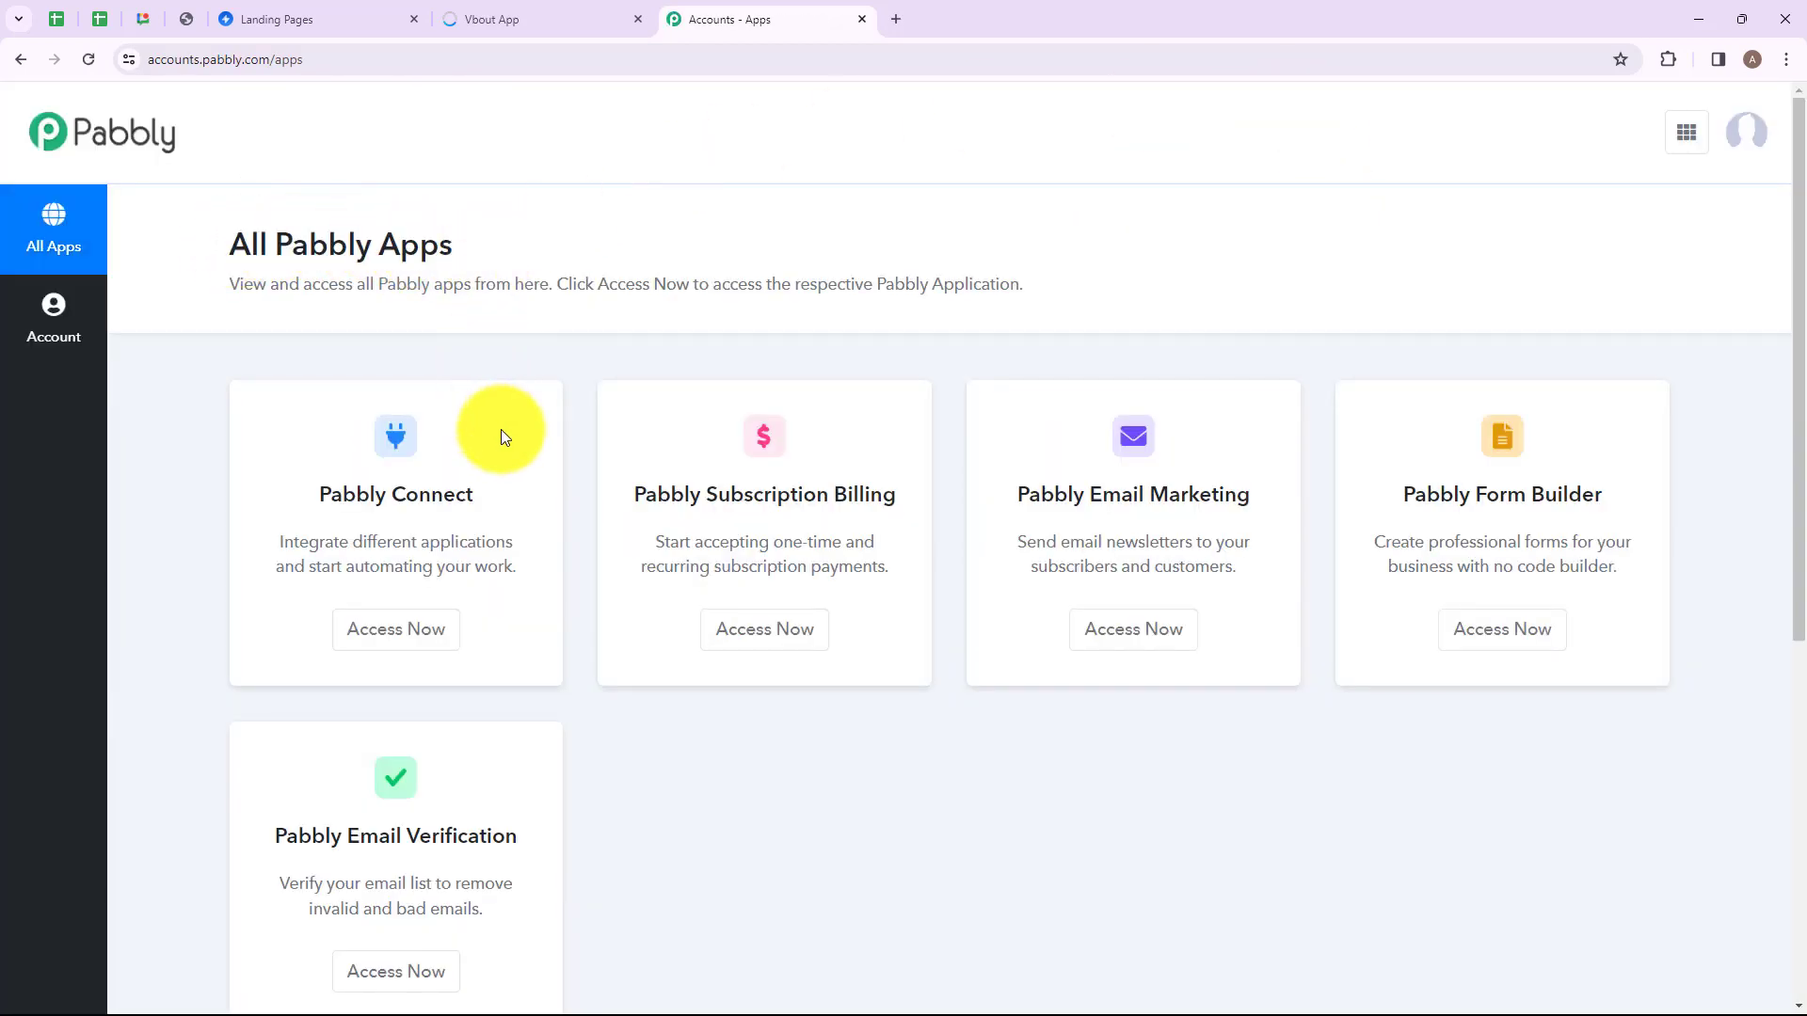
{"action": "left_click", "coordinate": [387, 629]}
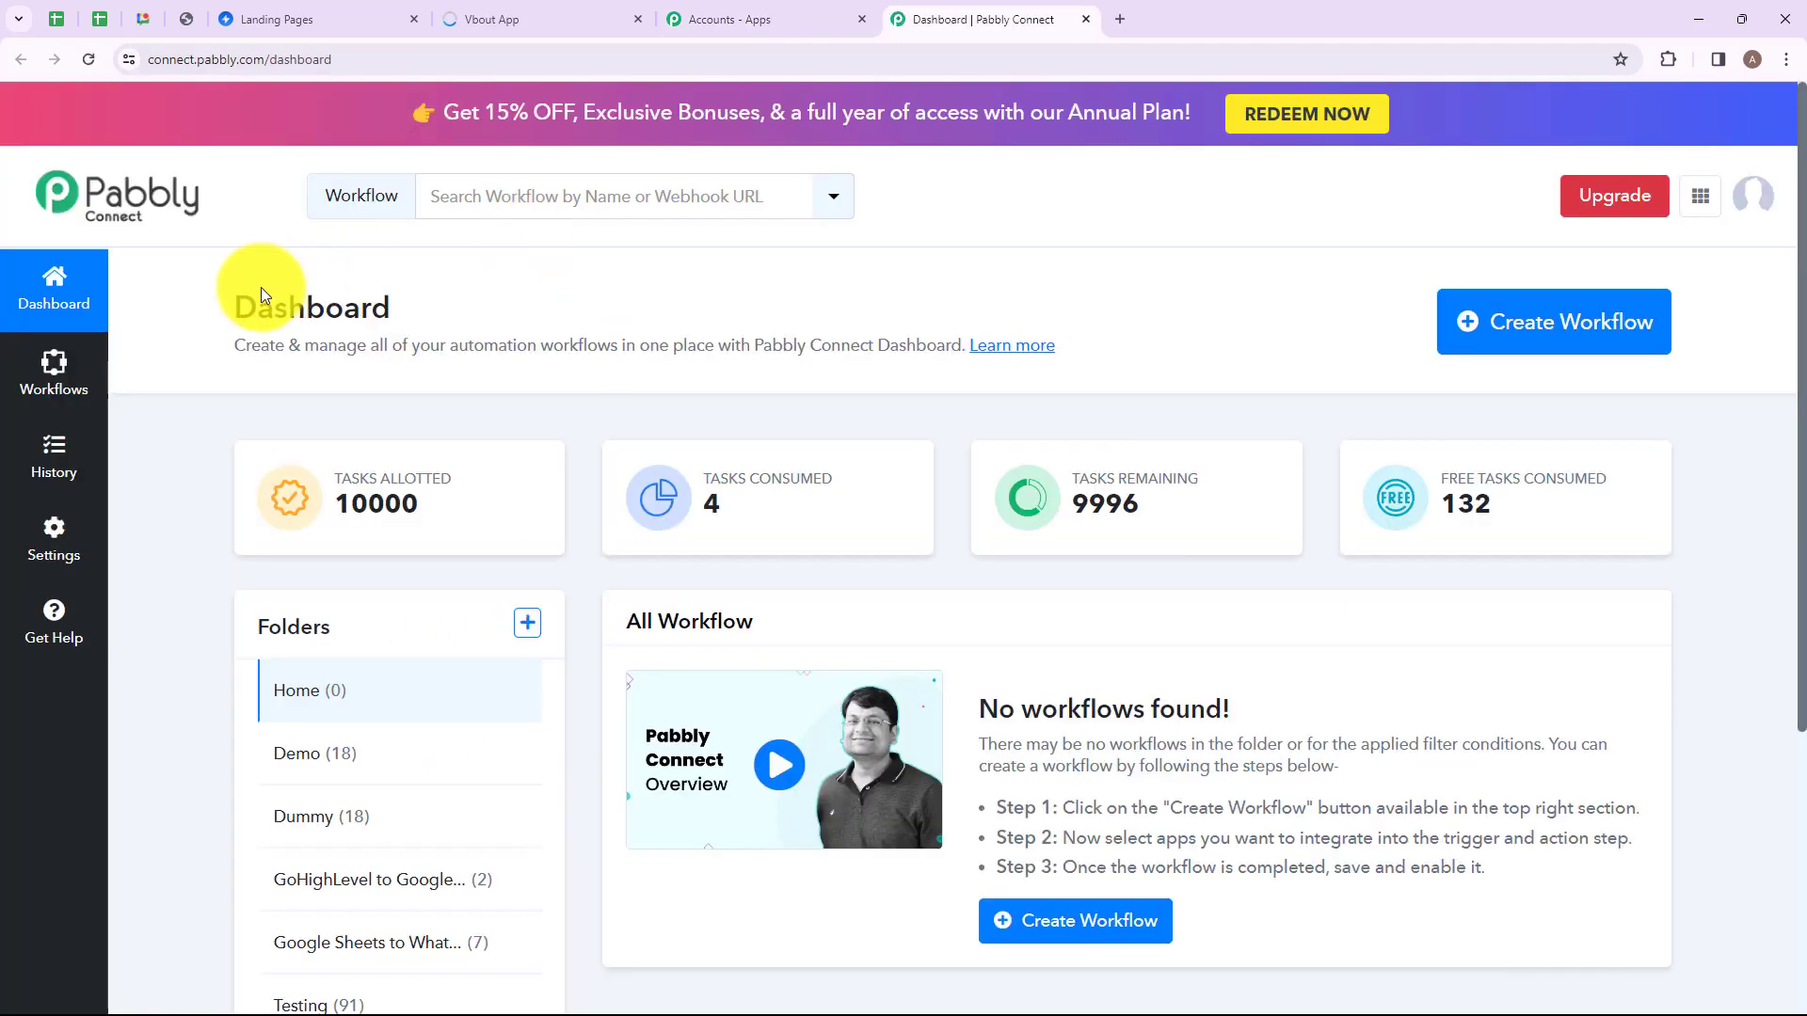
{"action": "left_click_drag", "start_coordinate": [239, 301], "coordinate": [419, 291]}
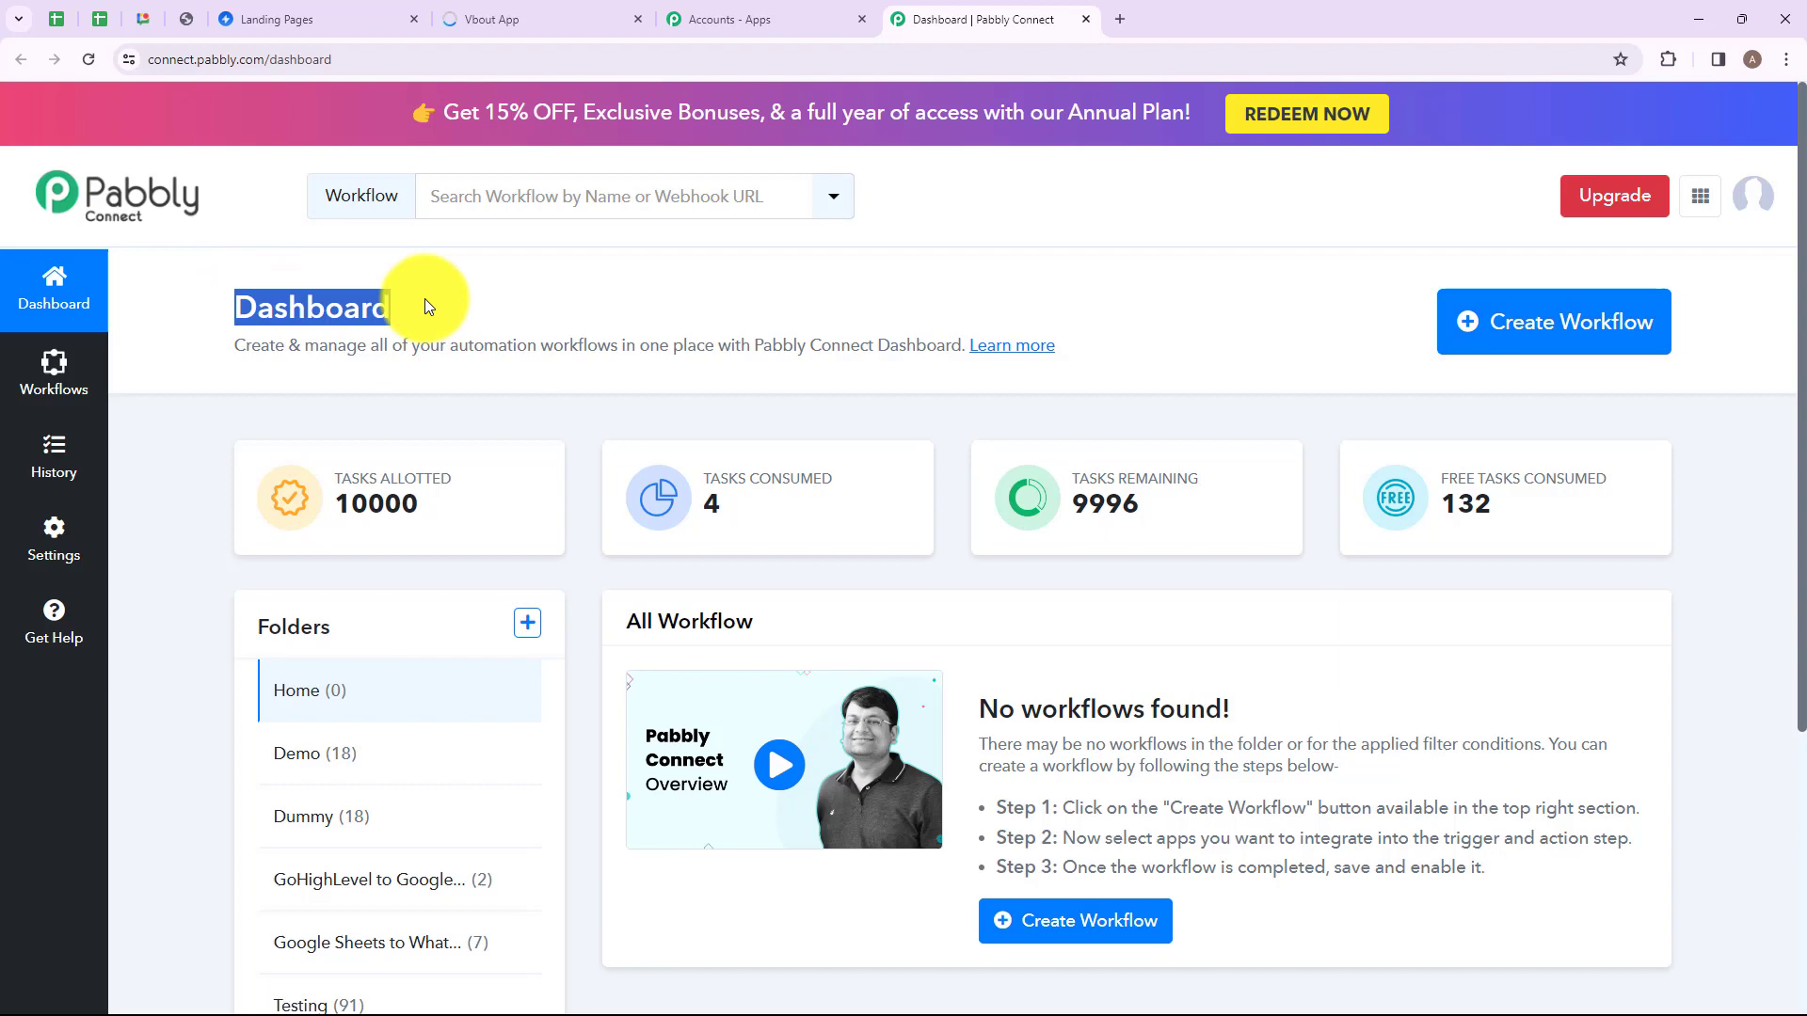
{"action": "left_click", "coordinate": [487, 277]}
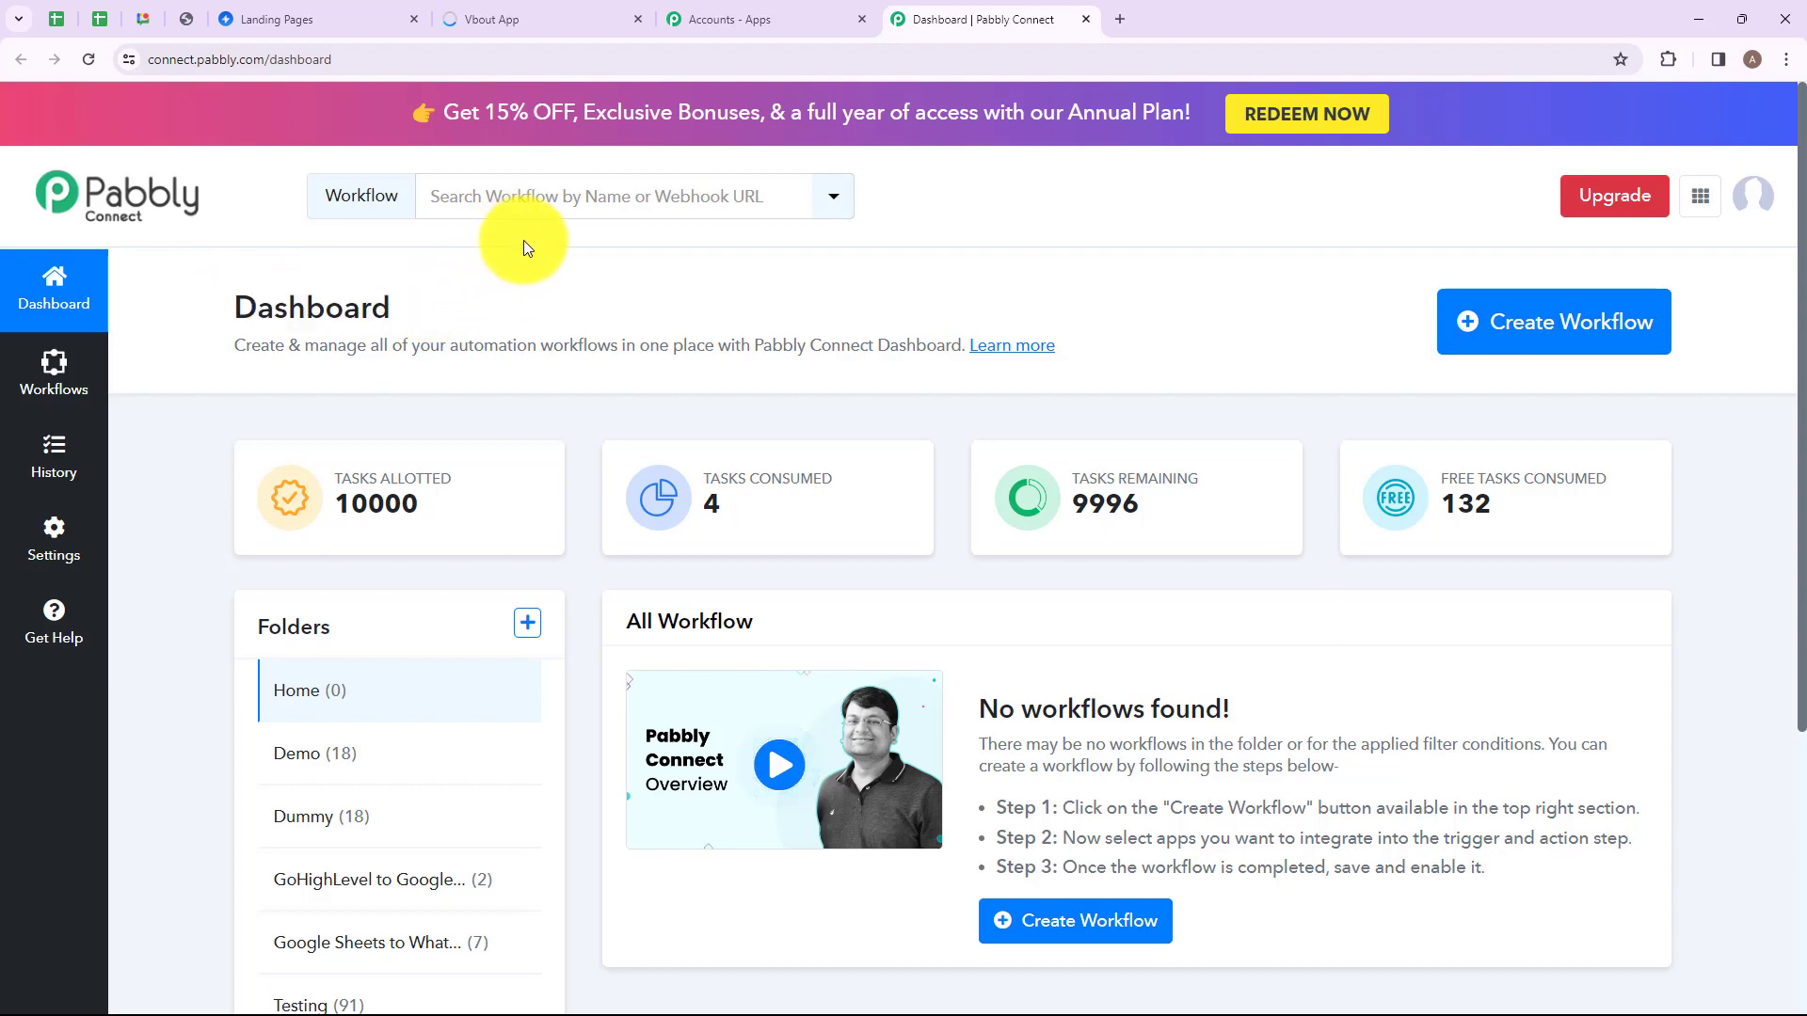
- Create a folder named "Swipe Pages to Vbout" with no parent folder
{"action": "left_click", "coordinate": [533, 640]}
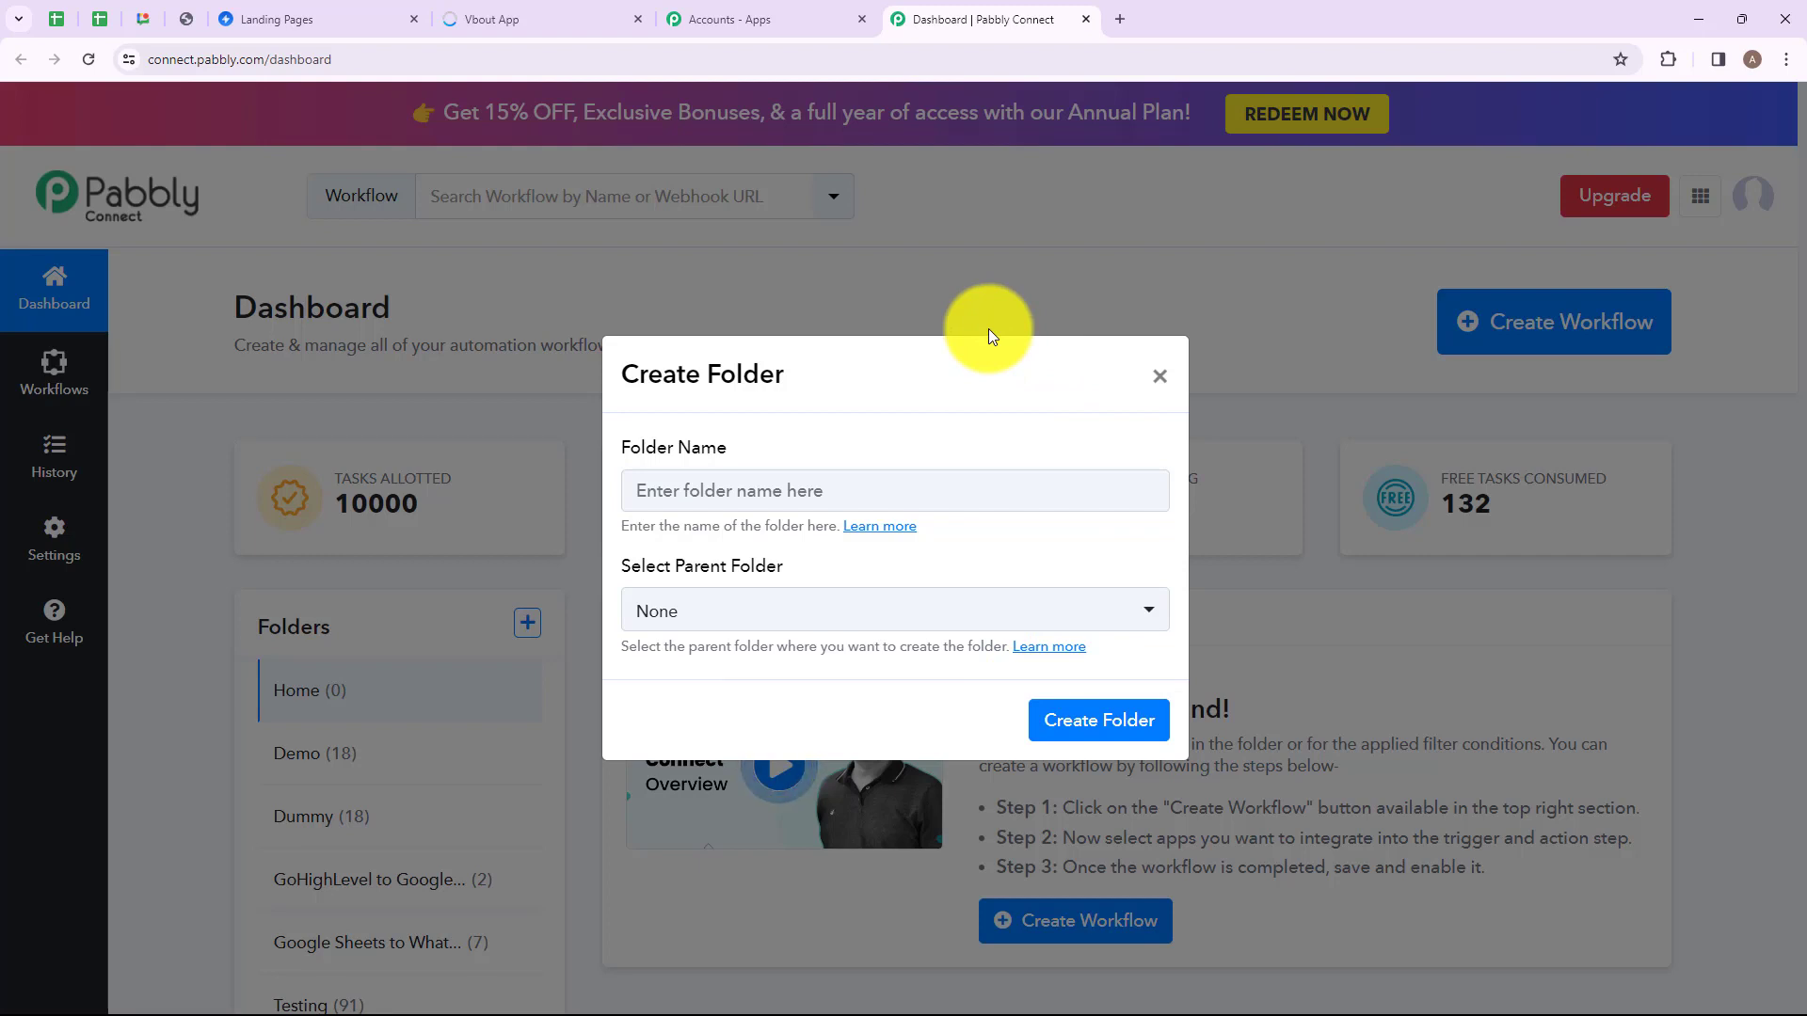
{"action": "left_click", "coordinate": [857, 499]}
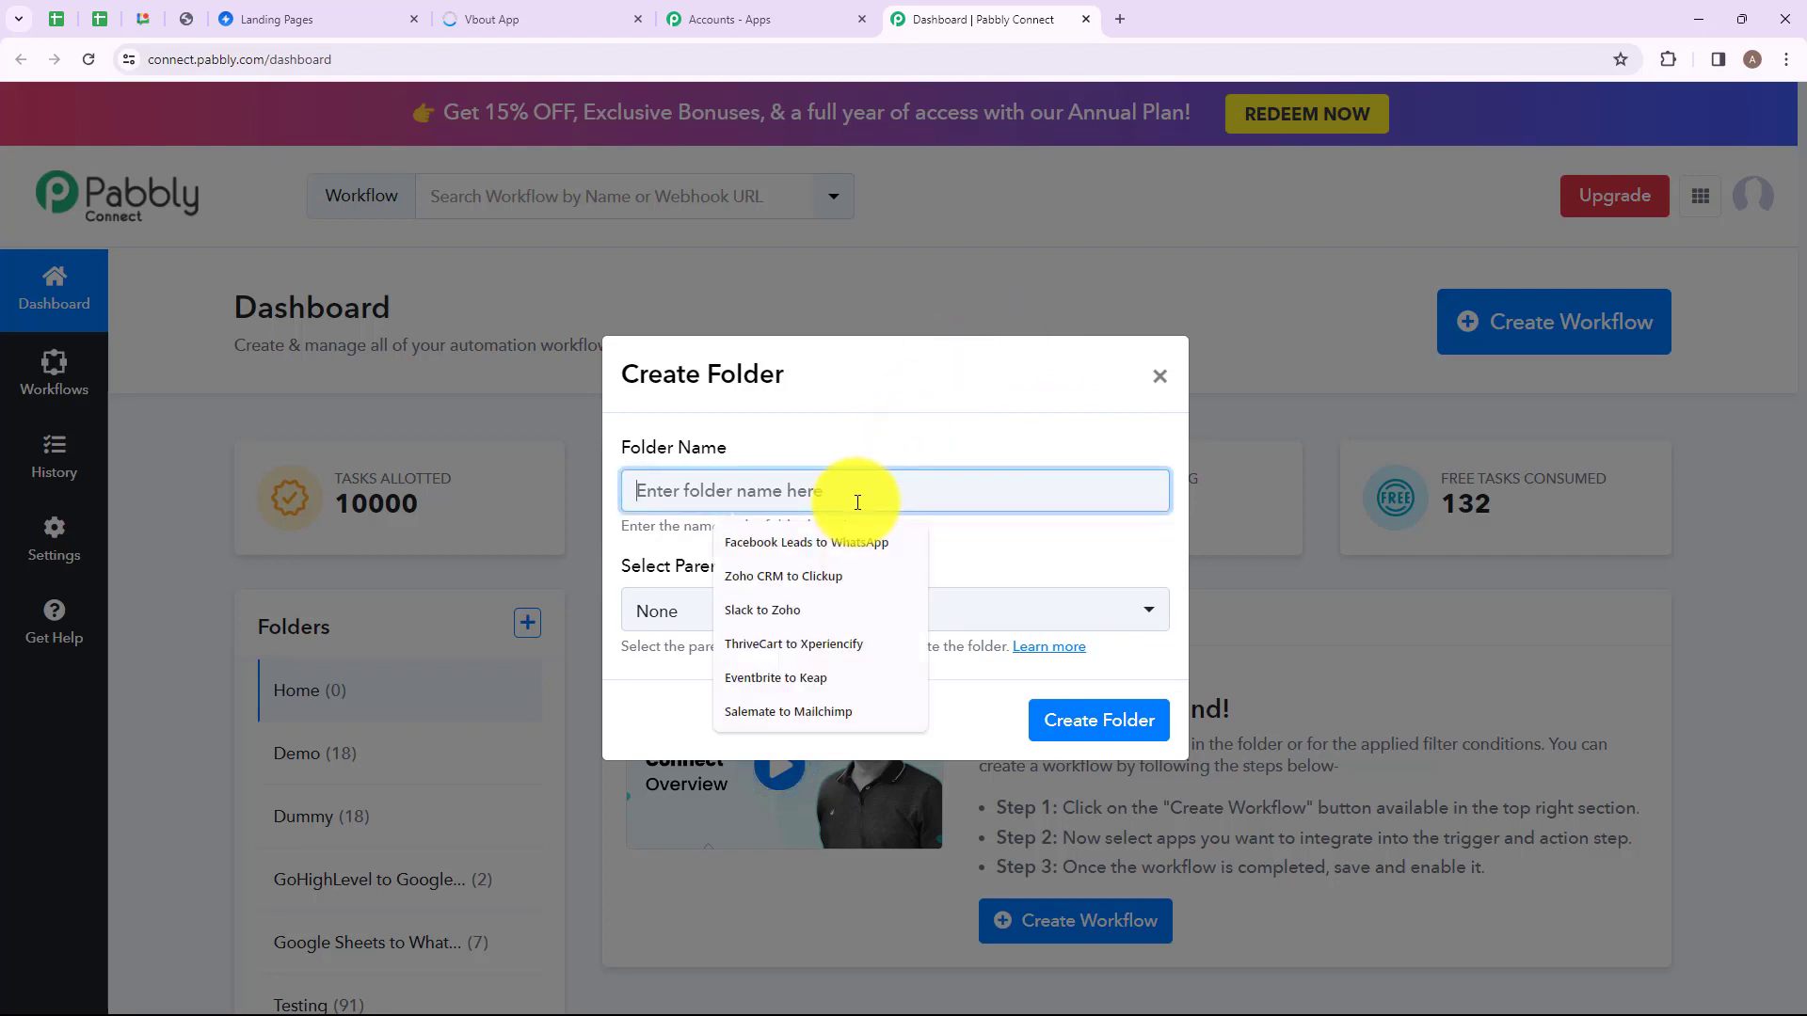
{"action": "key", "text": "Caps_Lock"}
{"action": "type", "text": "S"}
{"action": "key", "text": "Caps_Lock"}
{"action": "type", "text": "wi"}
{"action": "left_click_drag", "start_coordinate": [636, 492], "coordinate": [859, 489]}
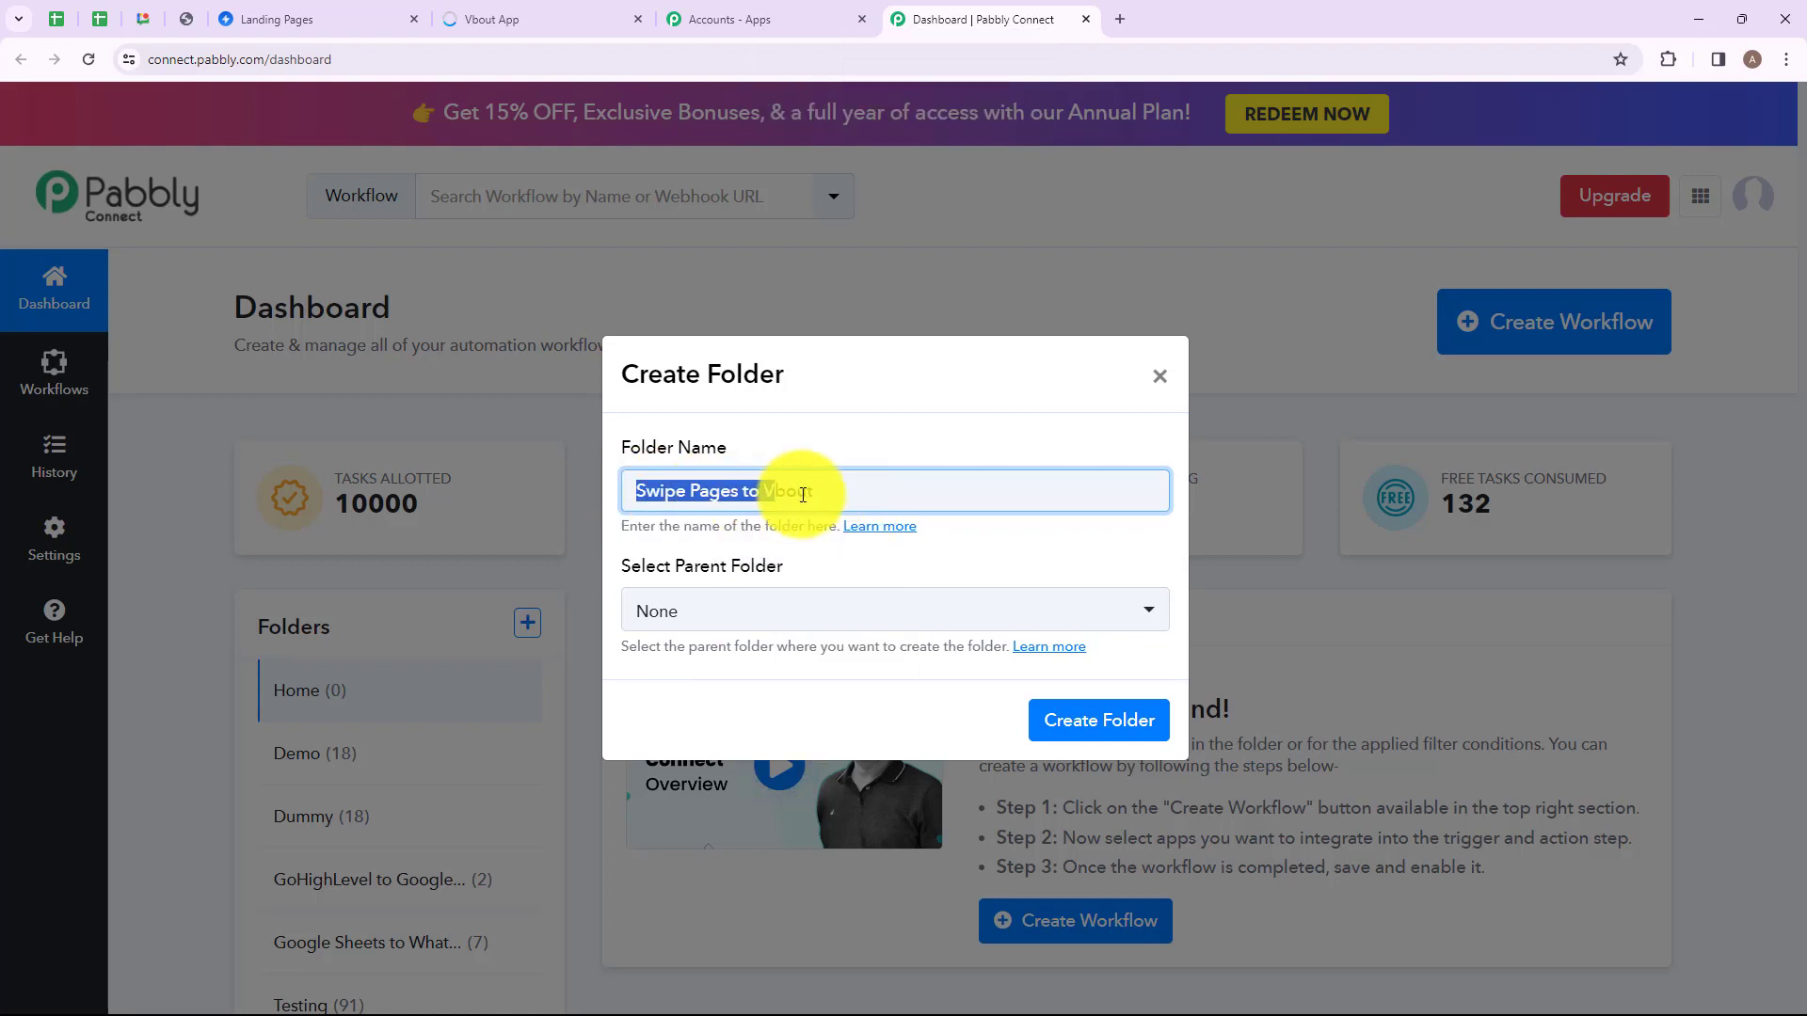
{"action": "left_click", "coordinate": [854, 541]}
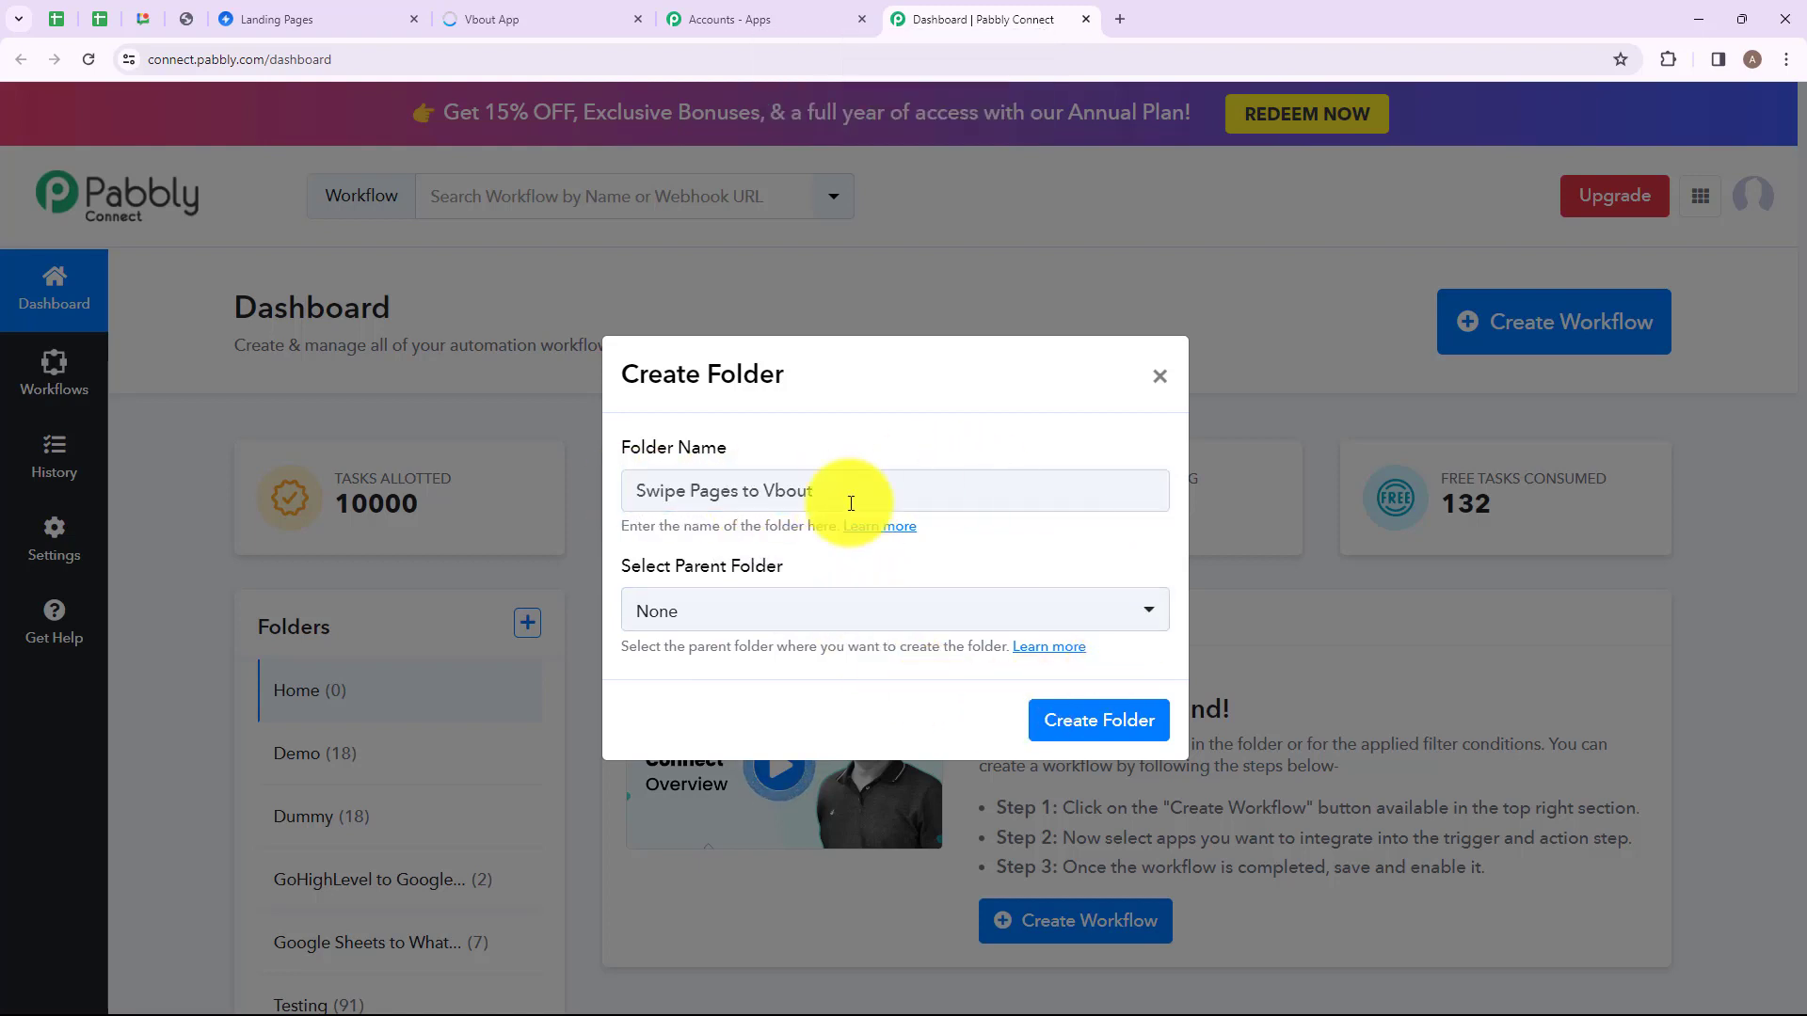
{"action": "left_click", "coordinate": [1091, 717]}
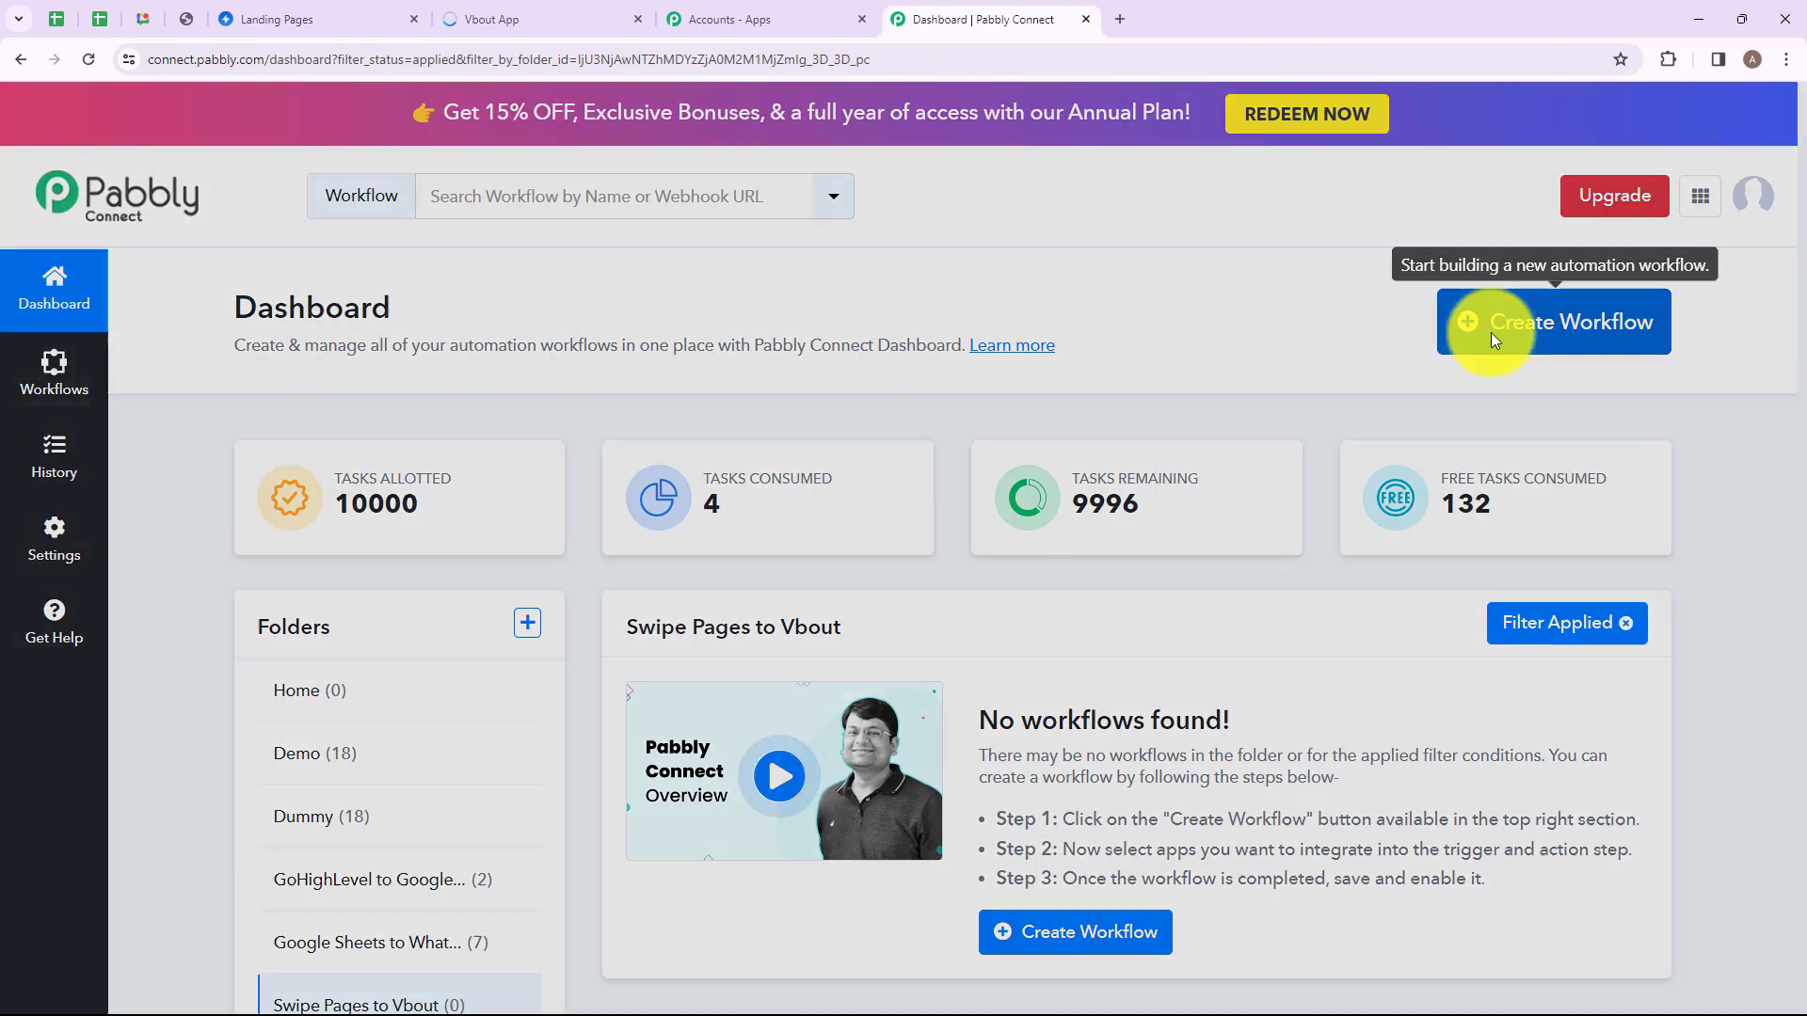
- Create a workflow named "Create VBOUT Contact on Swipe Pages Form Submission" in the "Swipe Pages to Vbout" folder
{"action": "left_click", "coordinate": [1490, 333]}
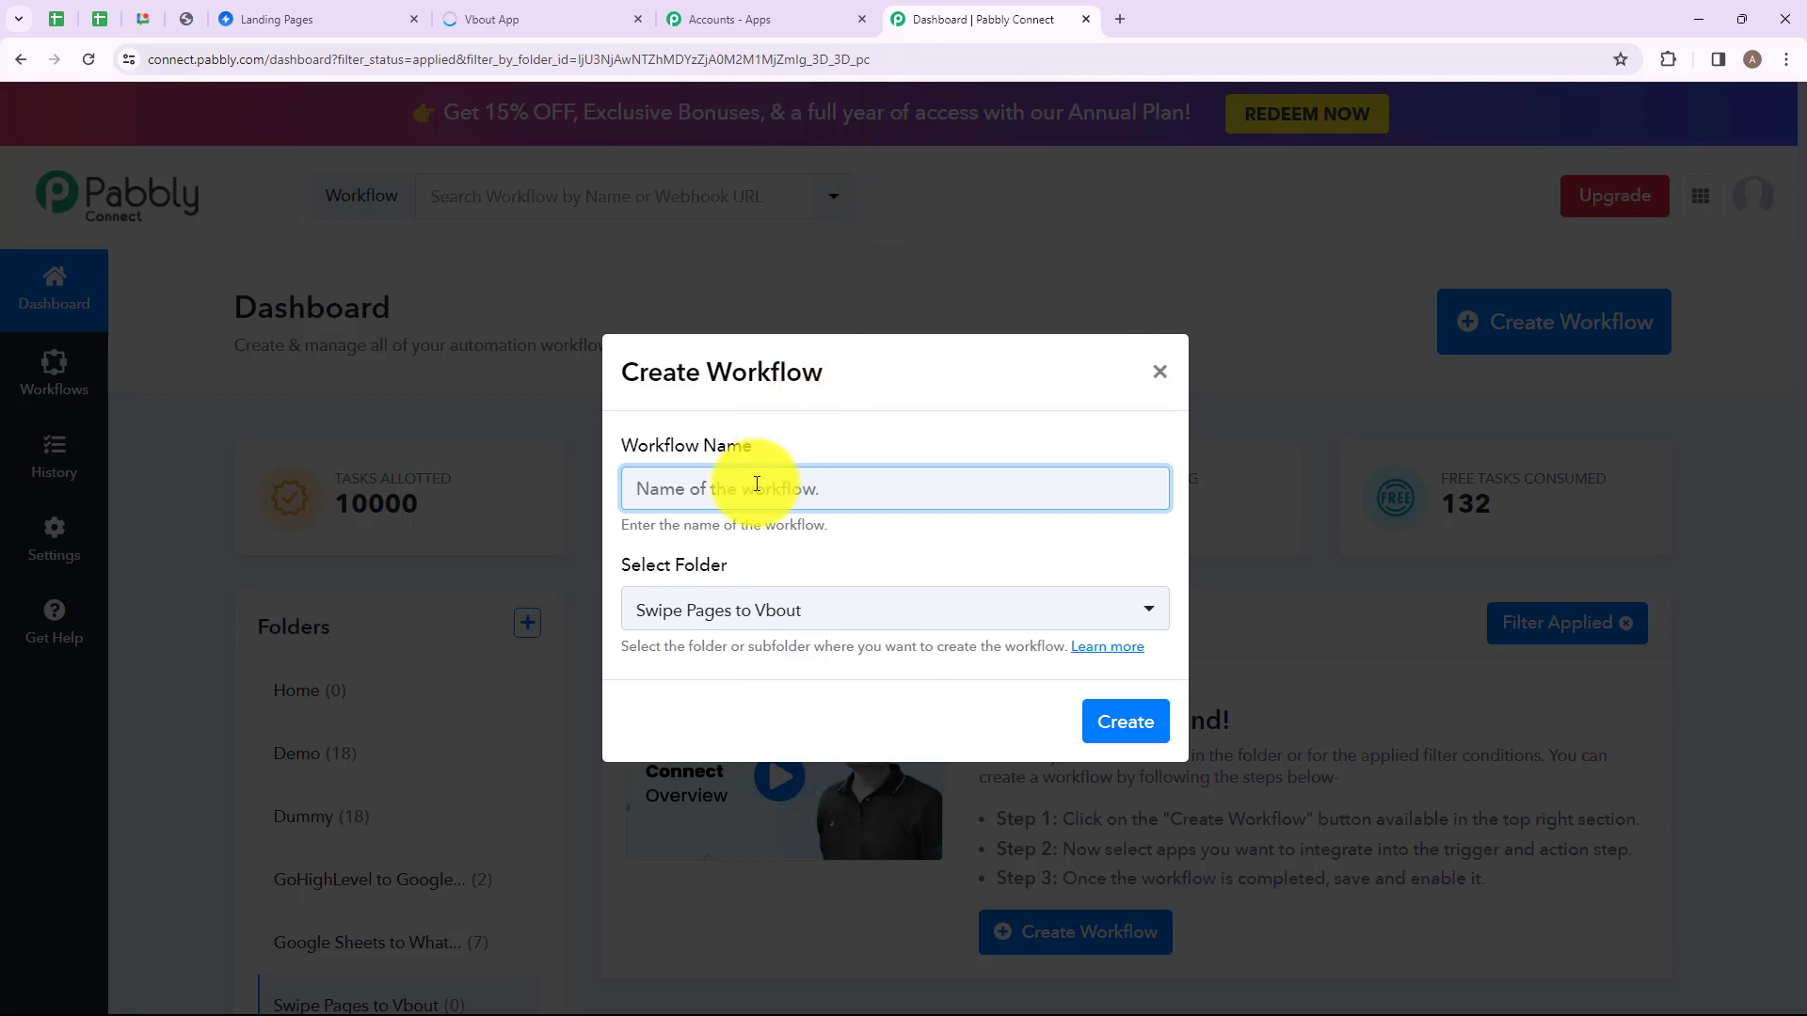
{"action": "key", "text": "Caps_Lock"}
{"action": "type", "text": "Cr"}
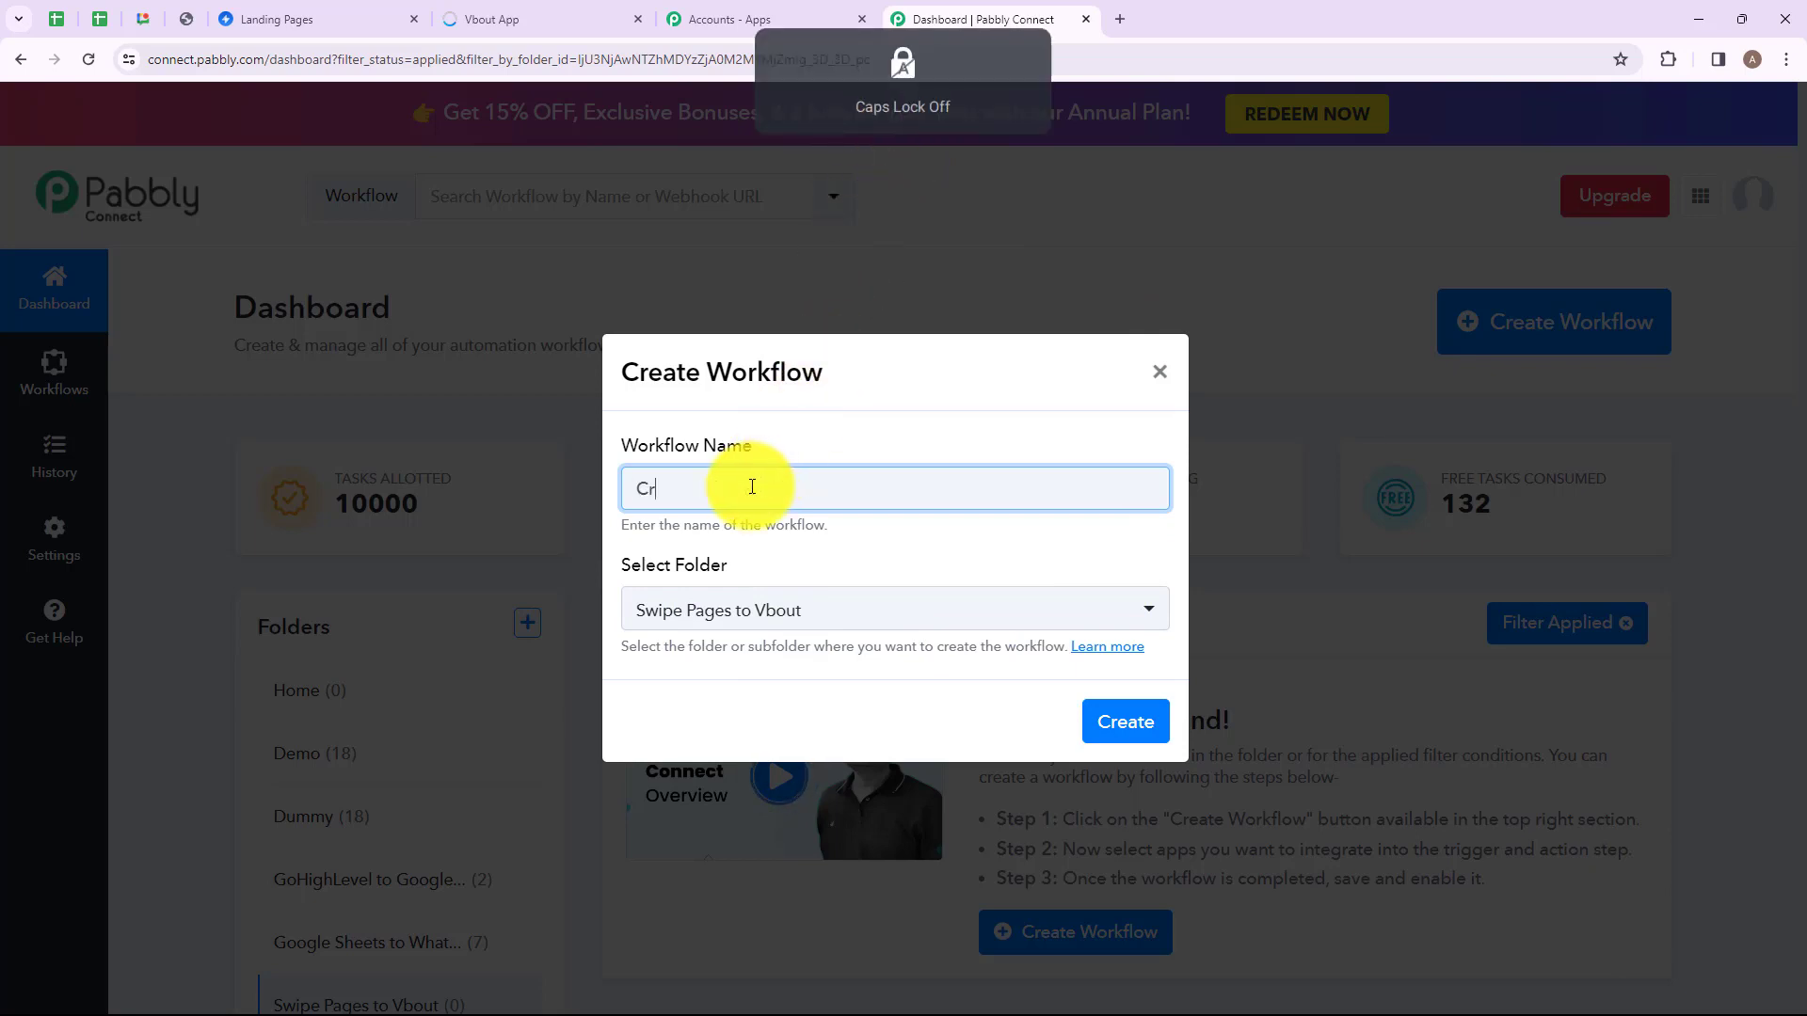
{"action": "left_click_drag", "start_coordinate": [636, 488], "coordinate": [1104, 489]}
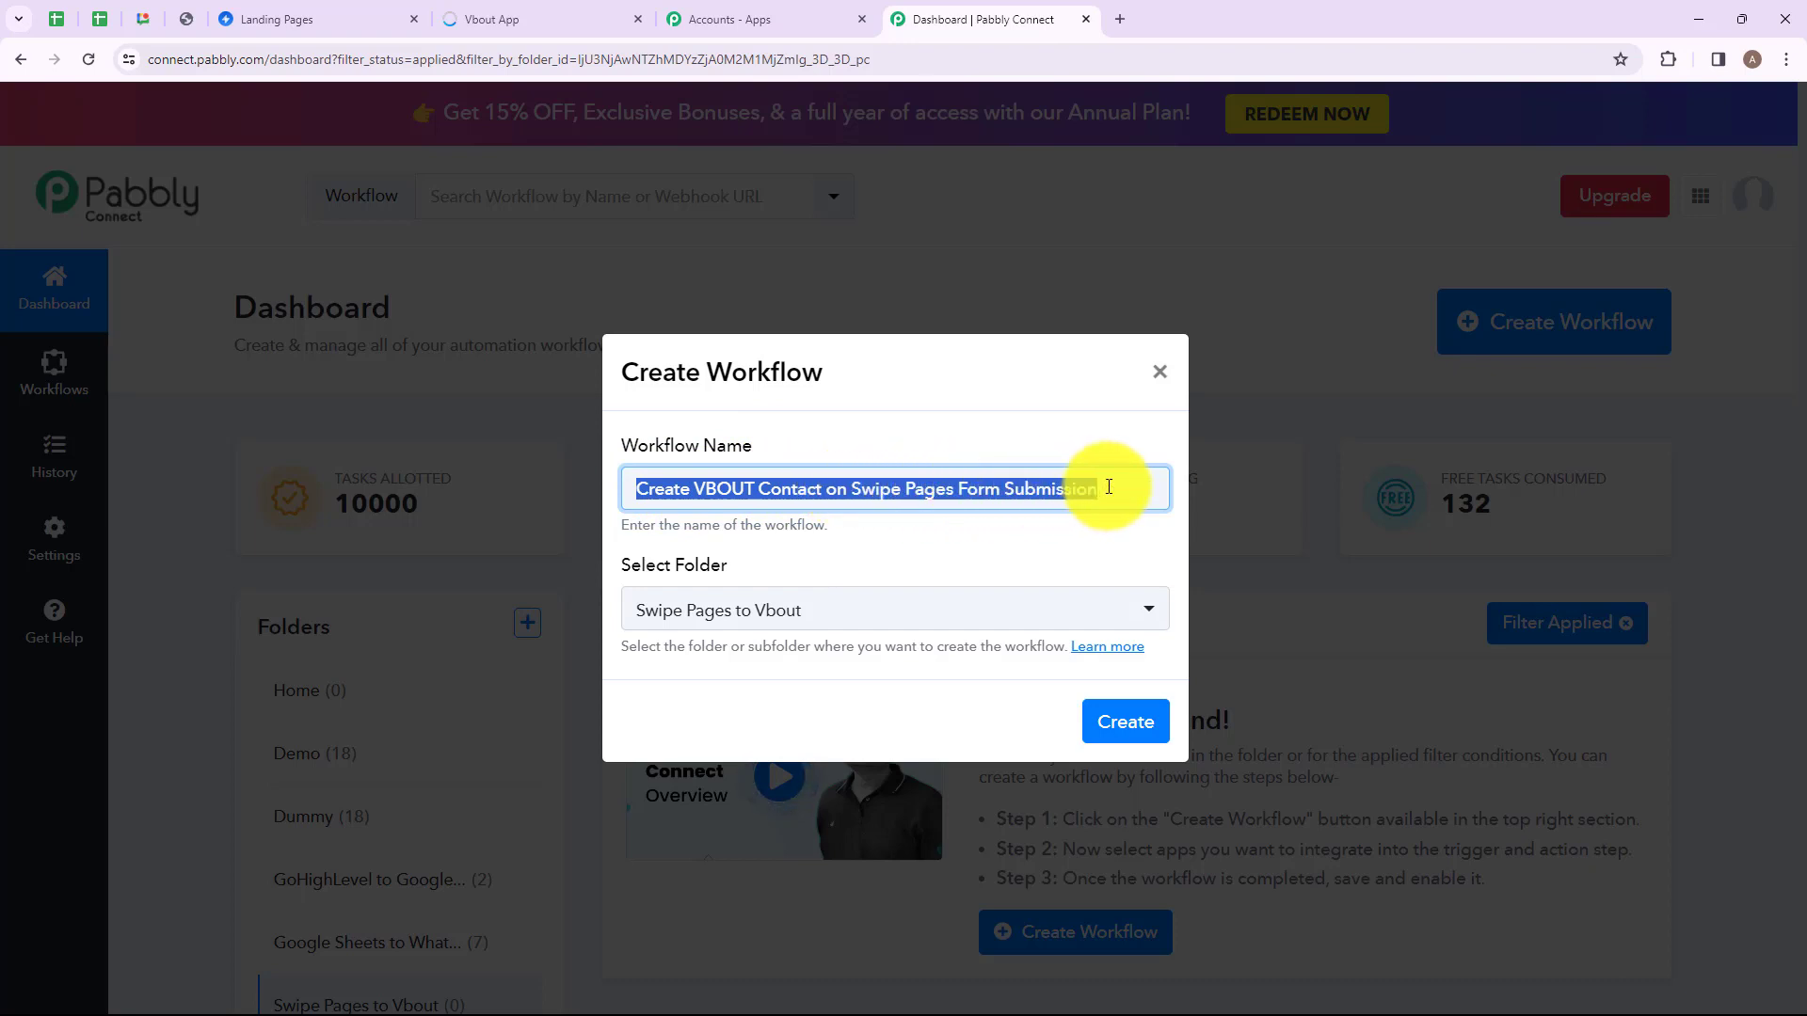
{"action": "left_click", "coordinate": [825, 569]}
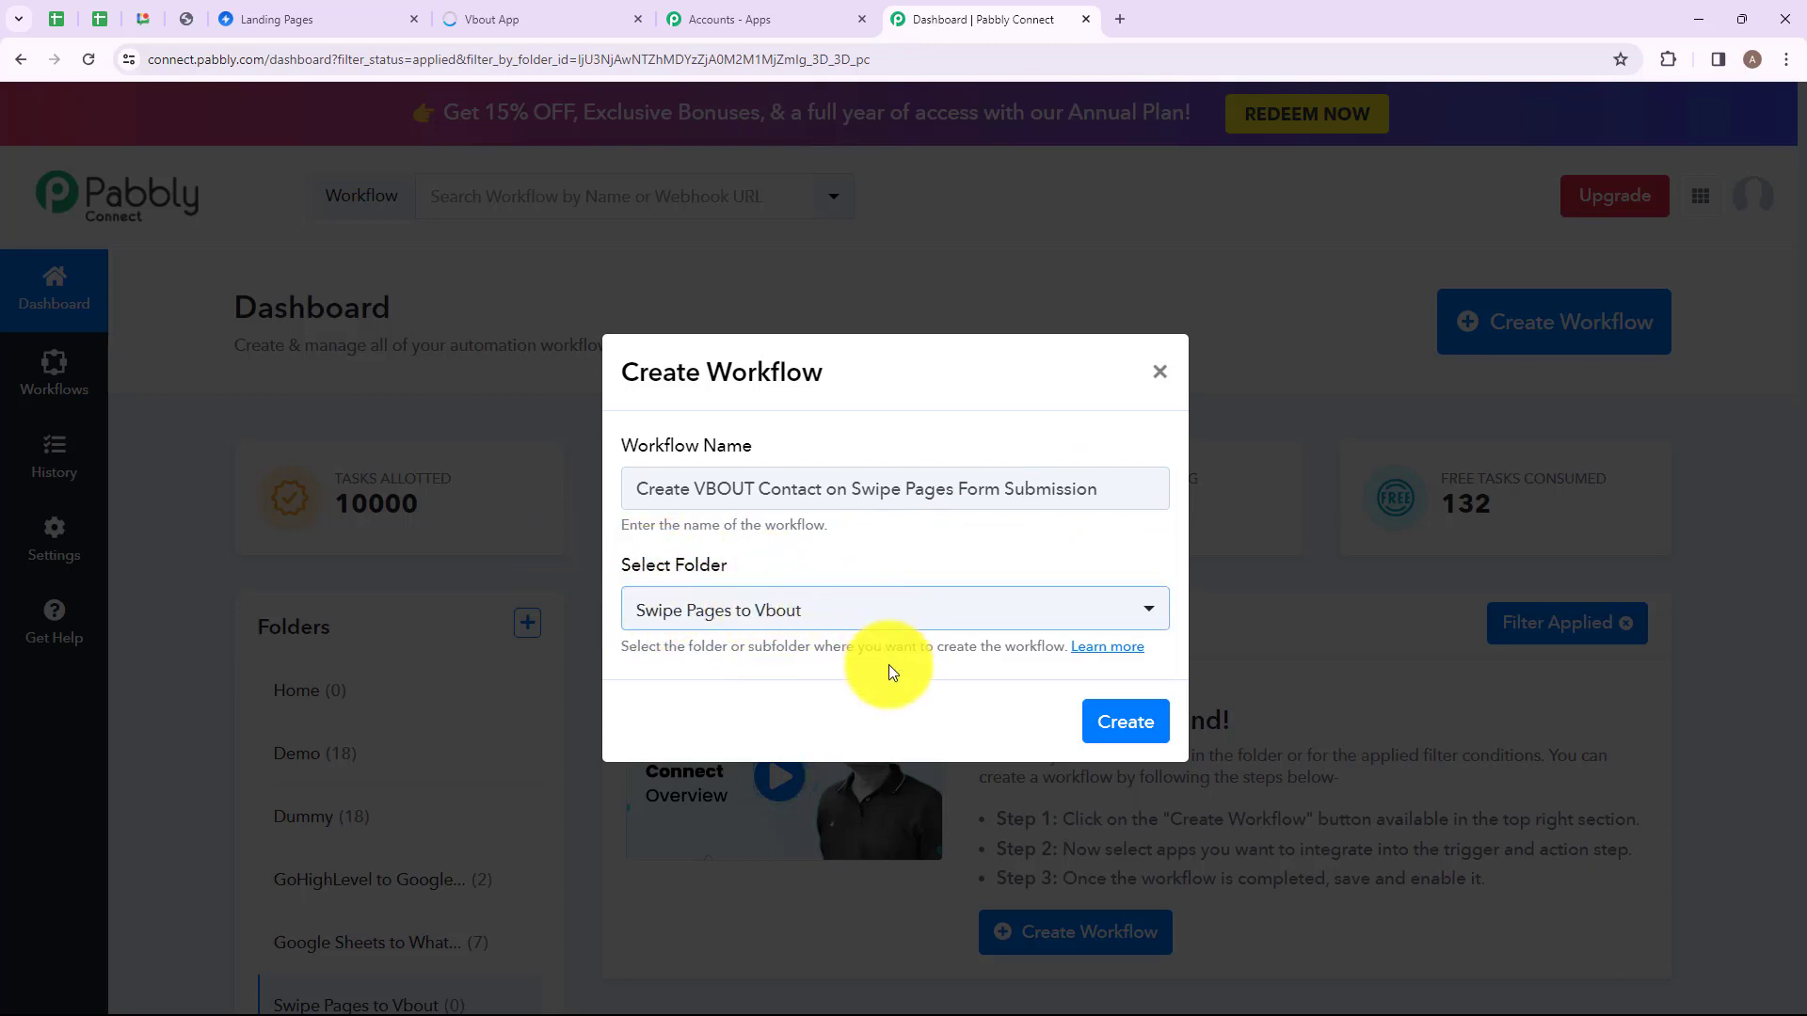
{"action": "left_click", "coordinate": [1153, 613]}
{"action": "scroll", "coordinate": [889, 791], "scroll_direction": "up", "scroll_amount": 1}
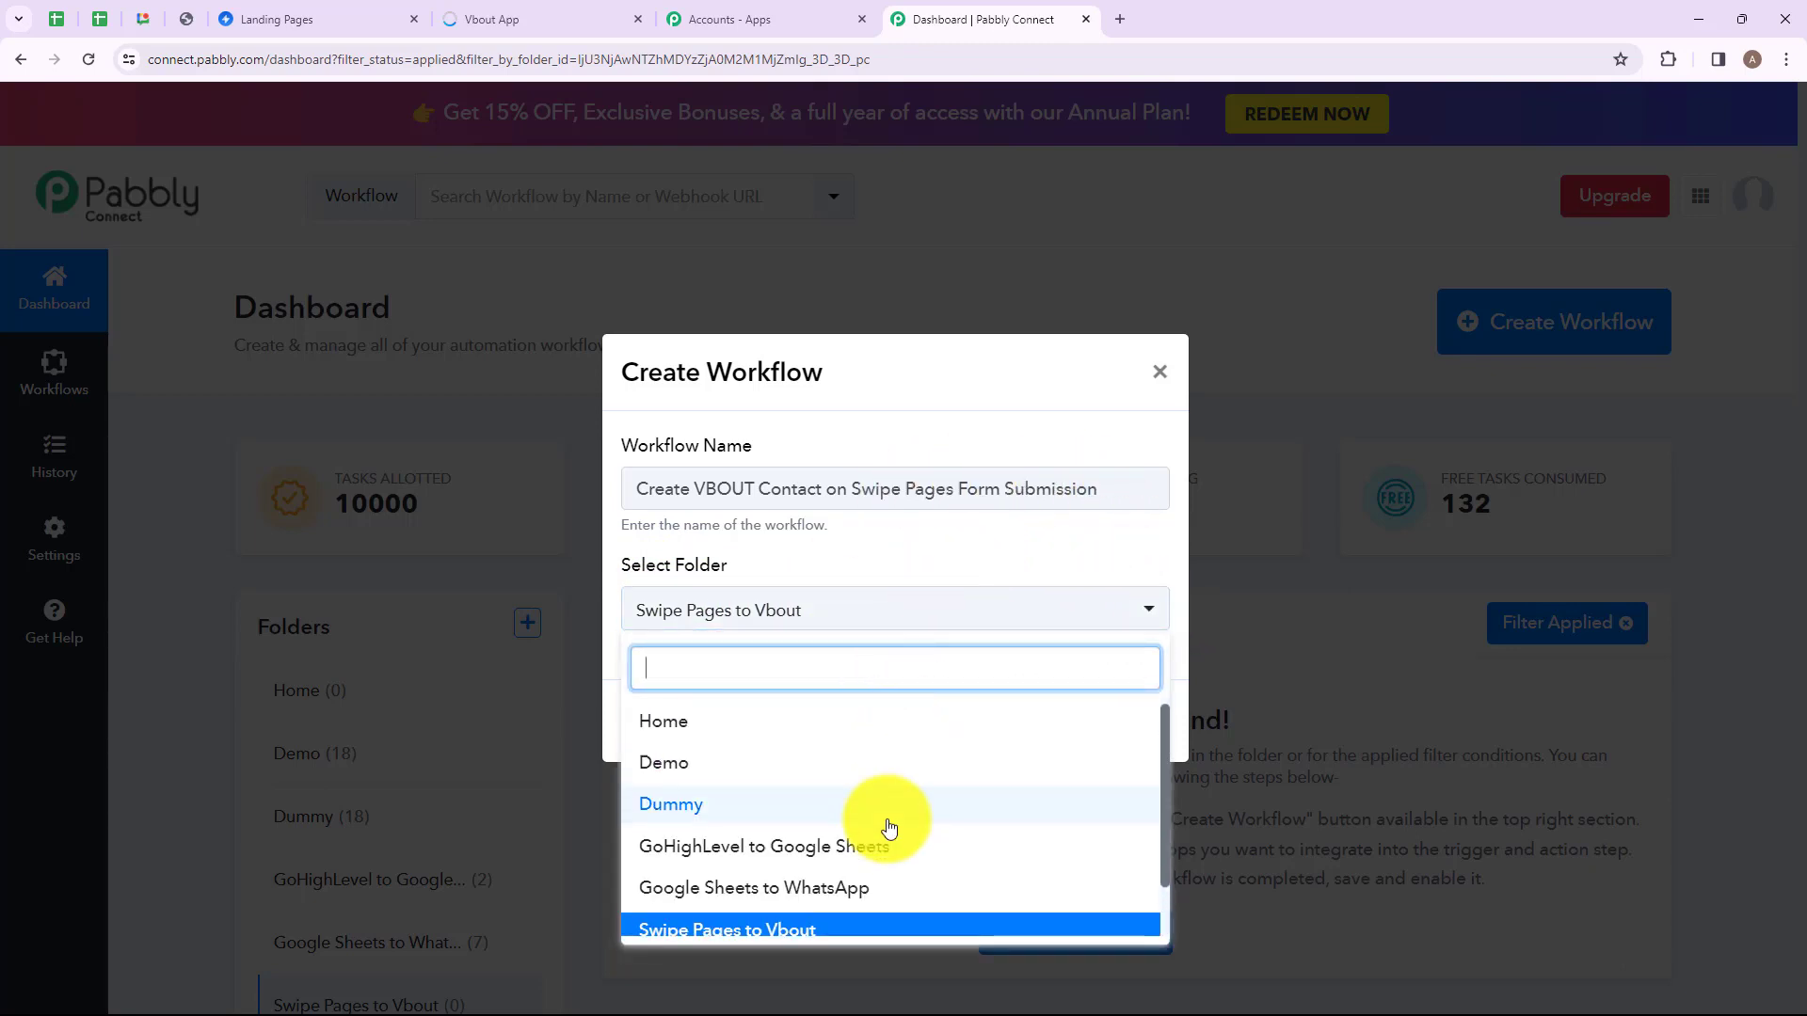
{"action": "scroll", "coordinate": [879, 828], "scroll_direction": "down", "scroll_amount": 1}
{"action": "left_click", "coordinate": [1200, 583]}
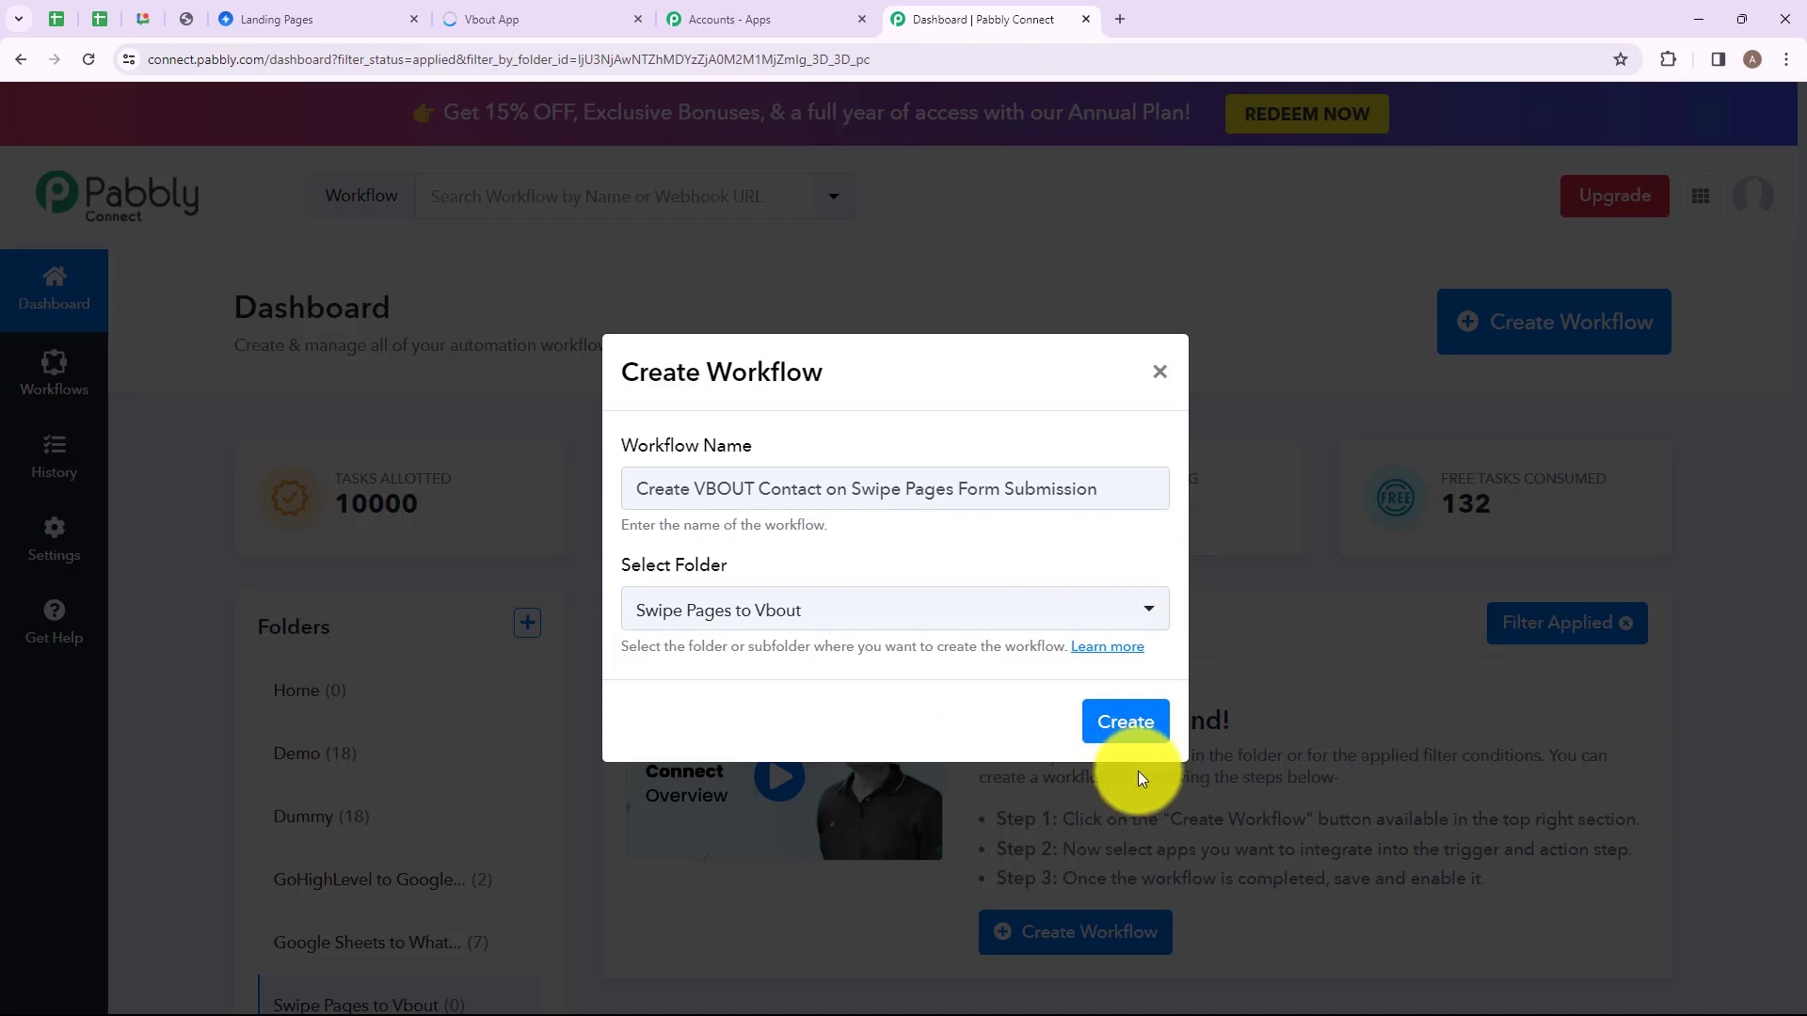
{"action": "left_click", "coordinate": [1137, 722]}
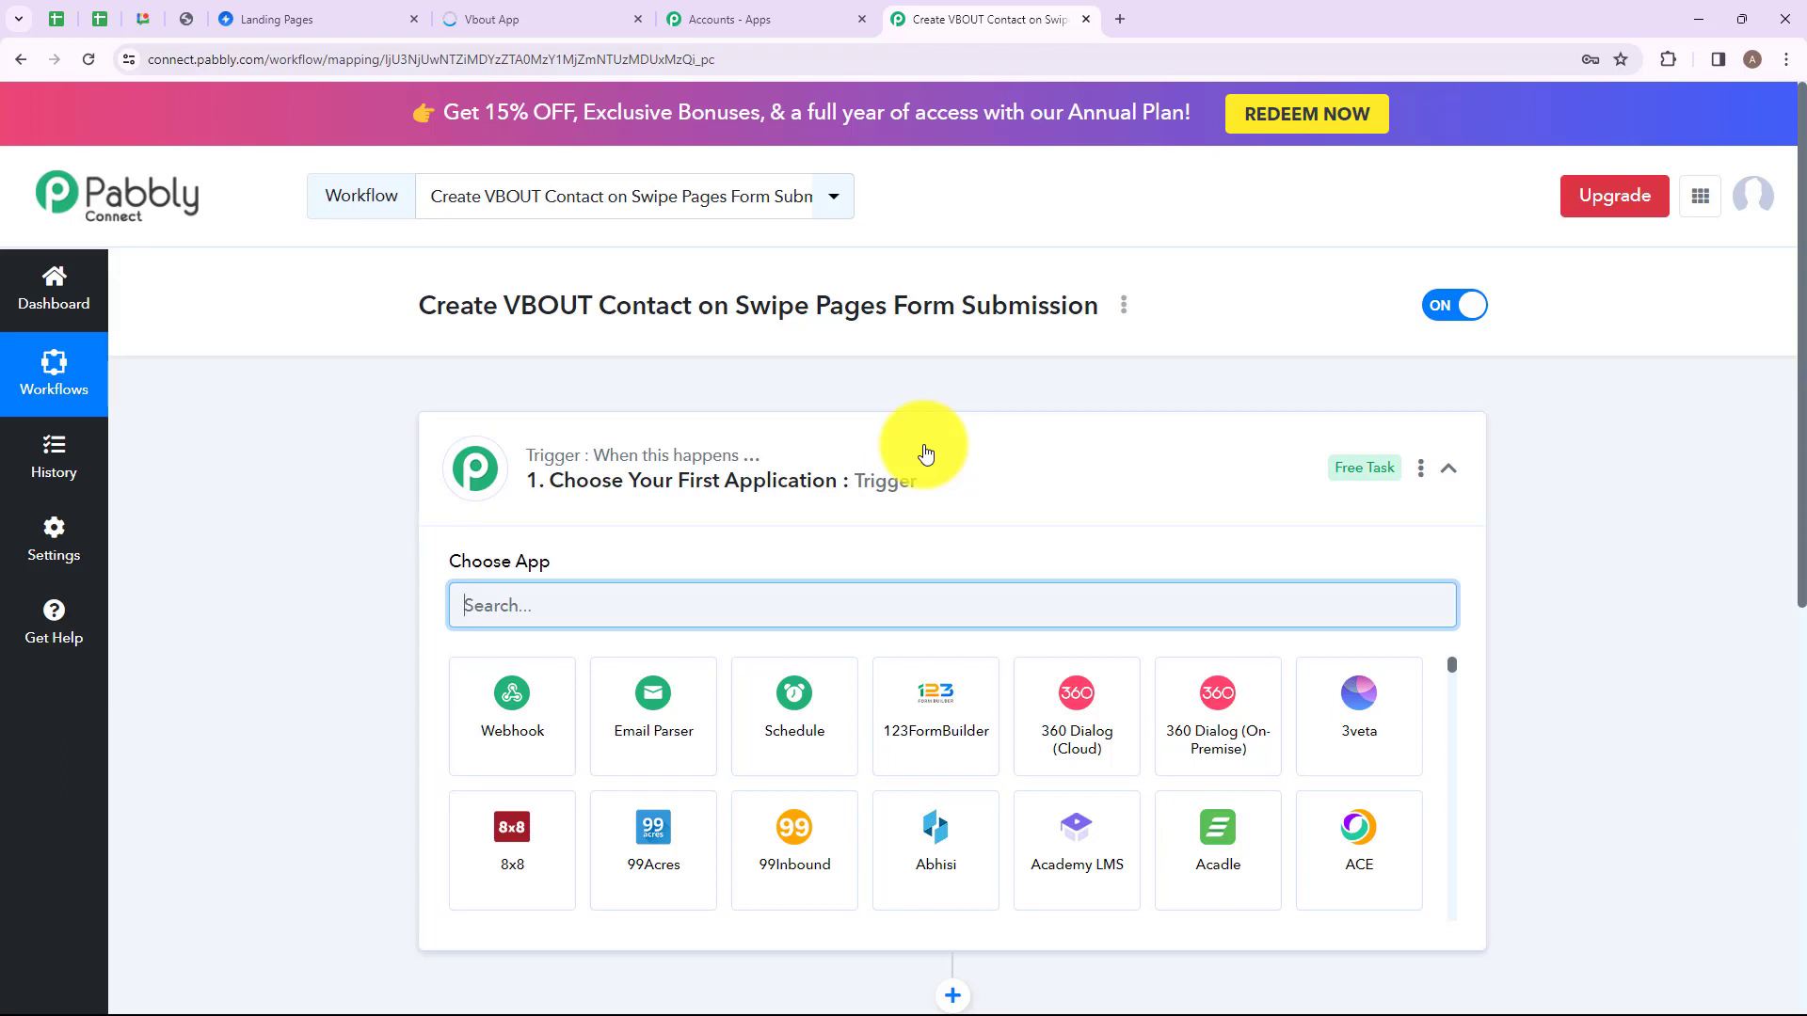
- Set the workflow's trigger application to Swipe Pages with the New Form Submission event
{"action": "left_click", "coordinate": [925, 454]}
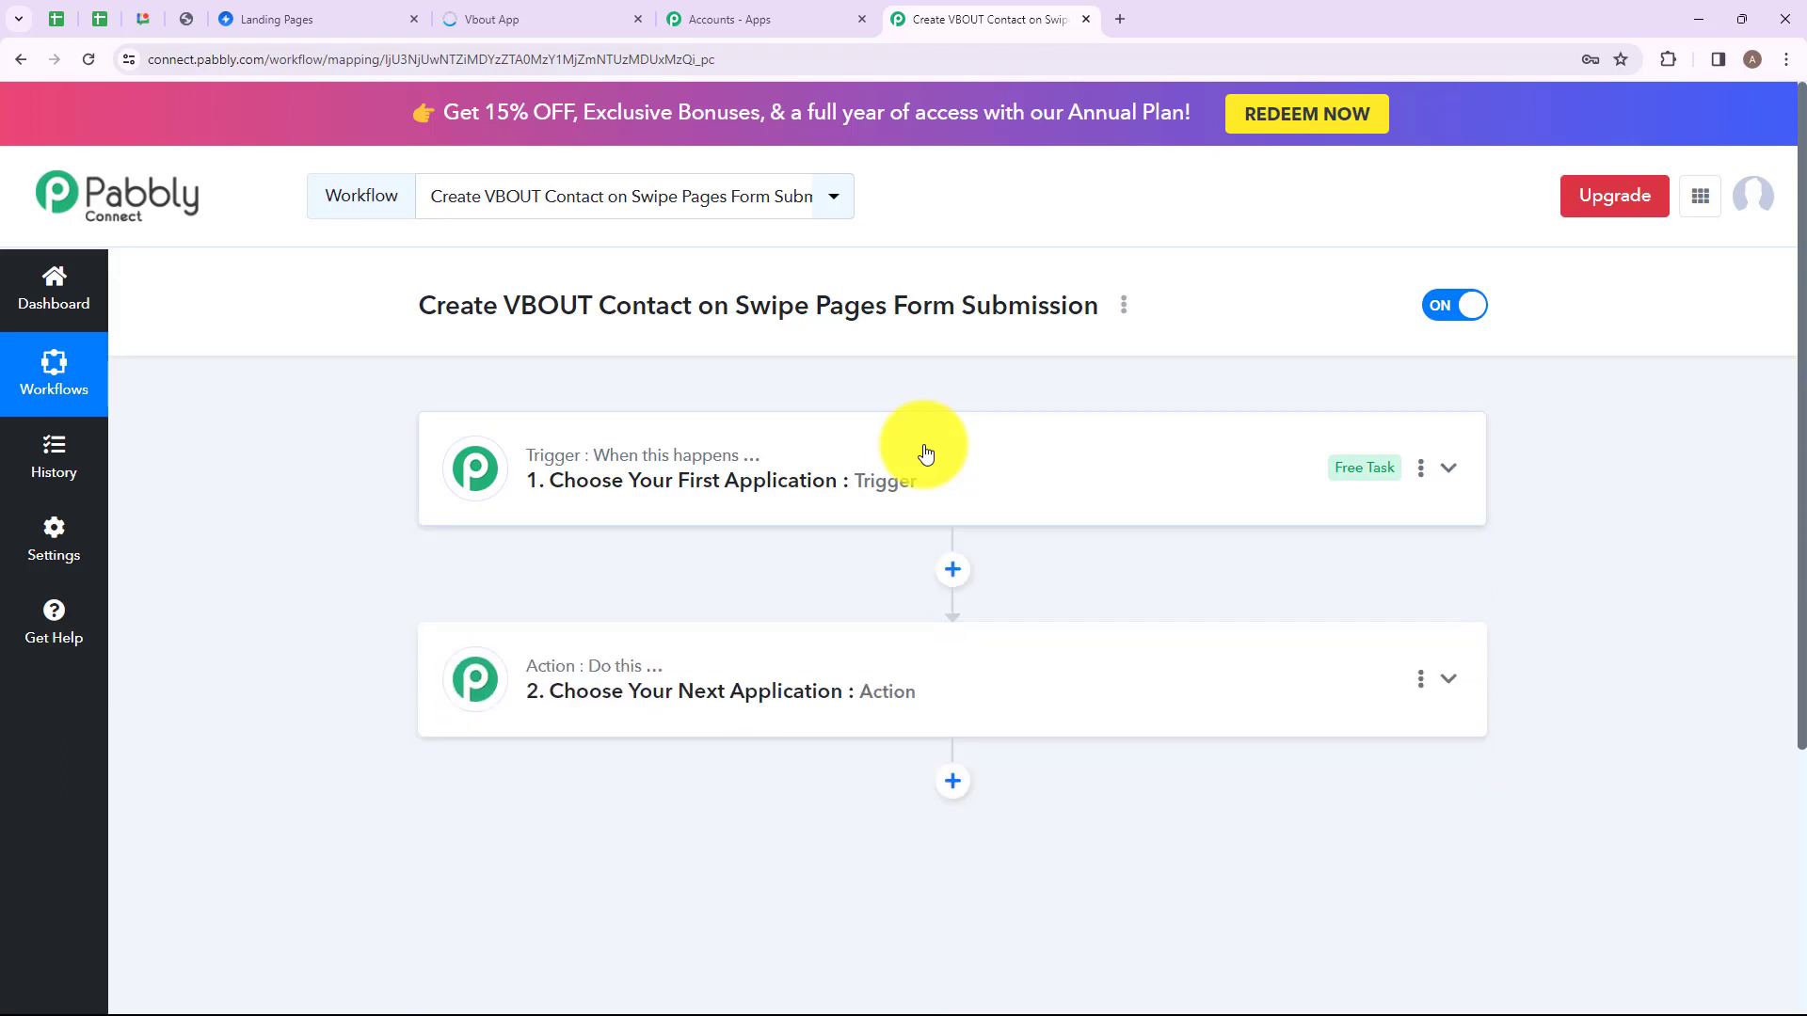
{"action": "mouse_move", "coordinate": [550, 466]}
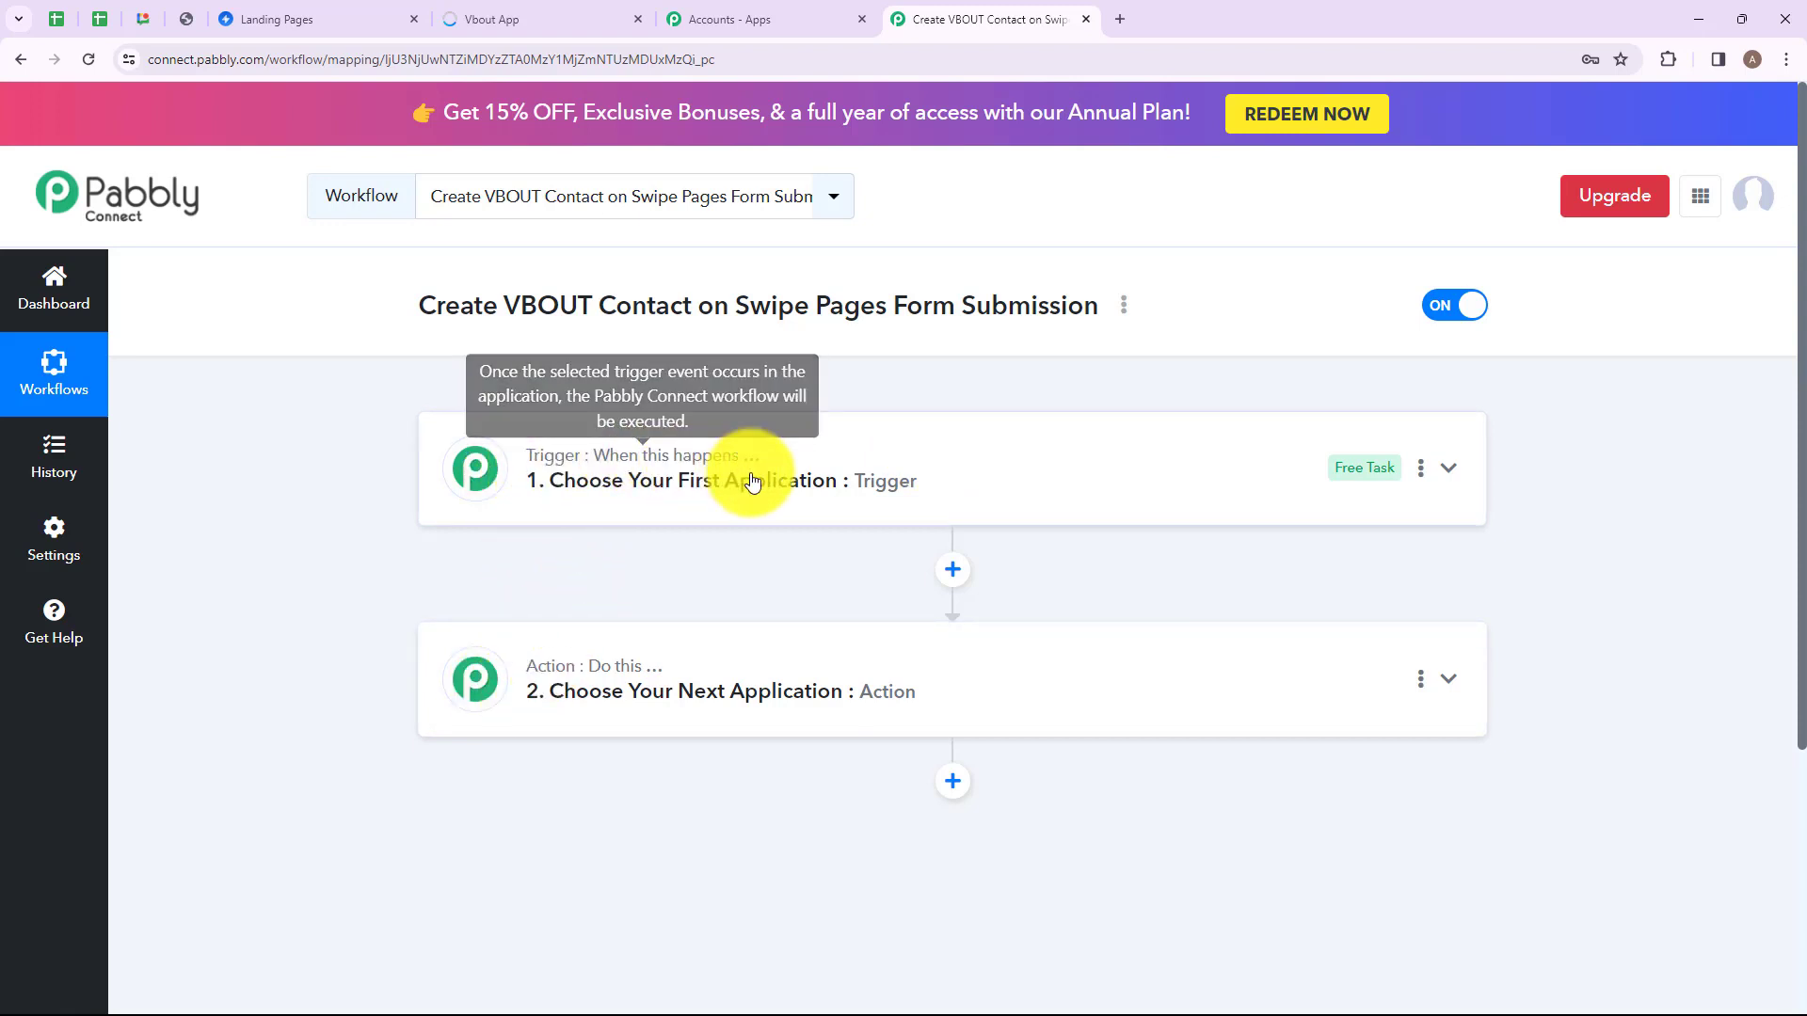
{"action": "mouse_move", "coordinate": [656, 666]}
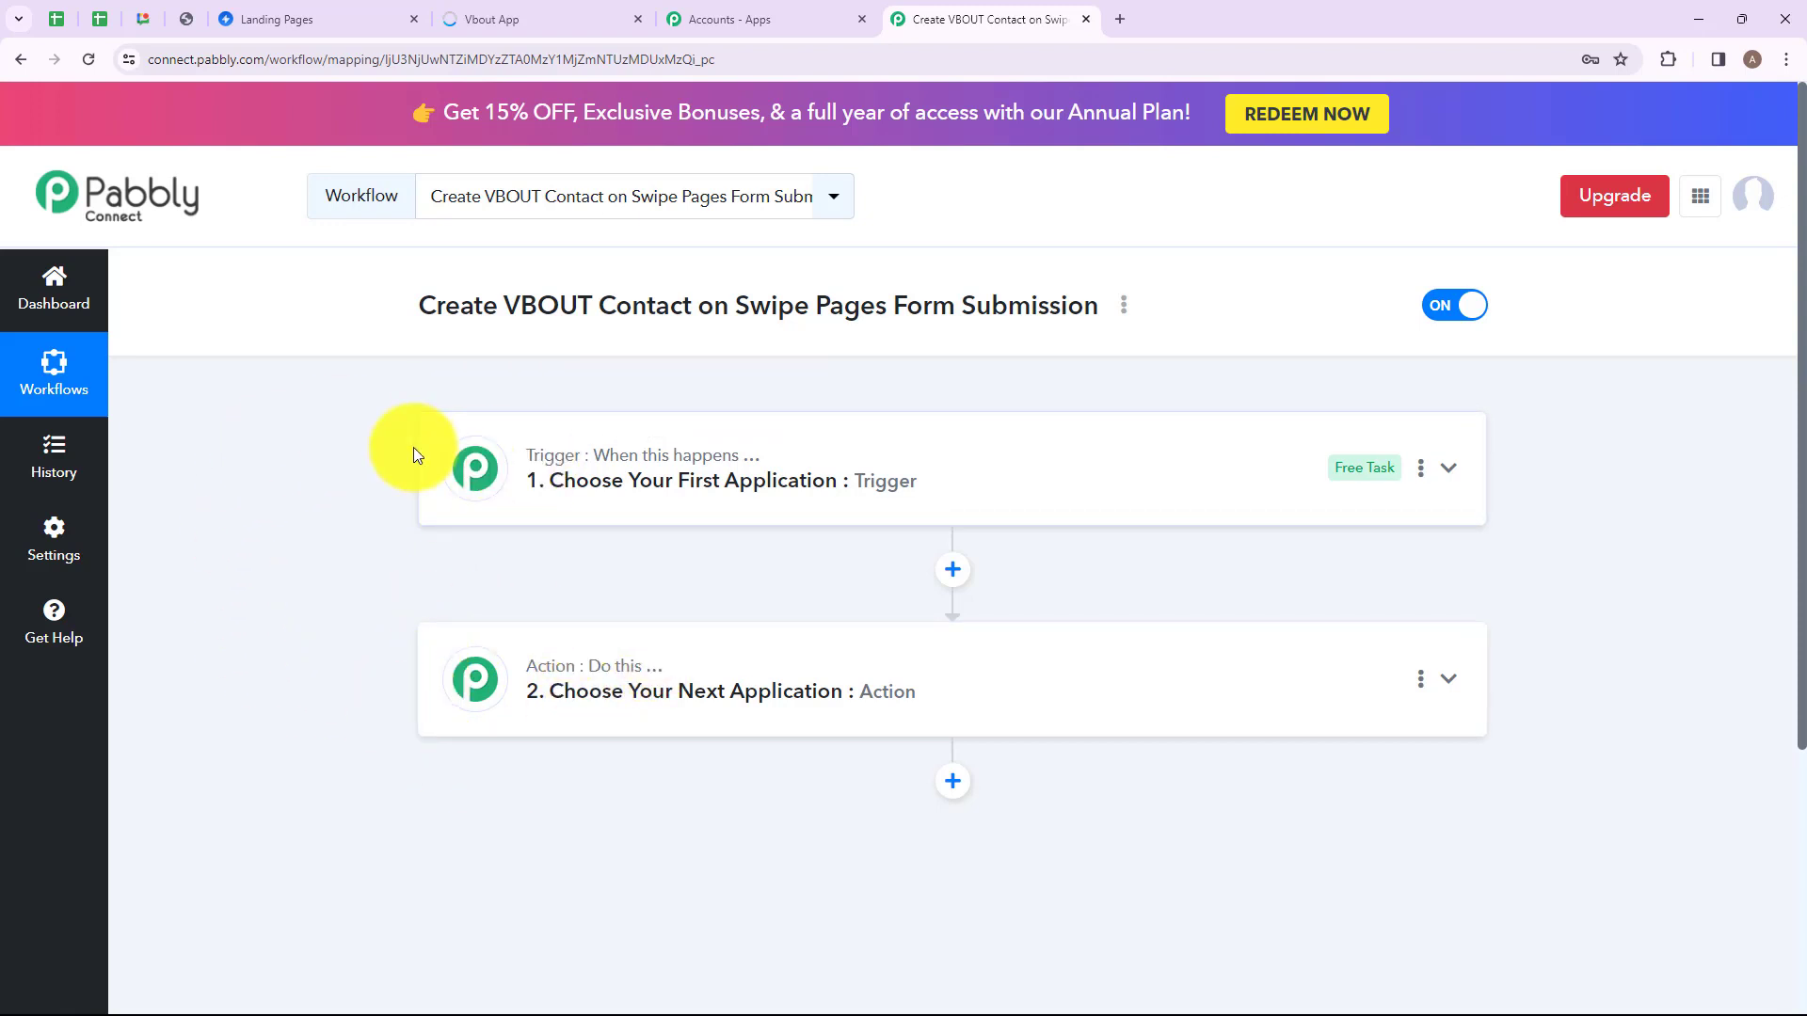
{"action": "left_click", "coordinate": [643, 471]}
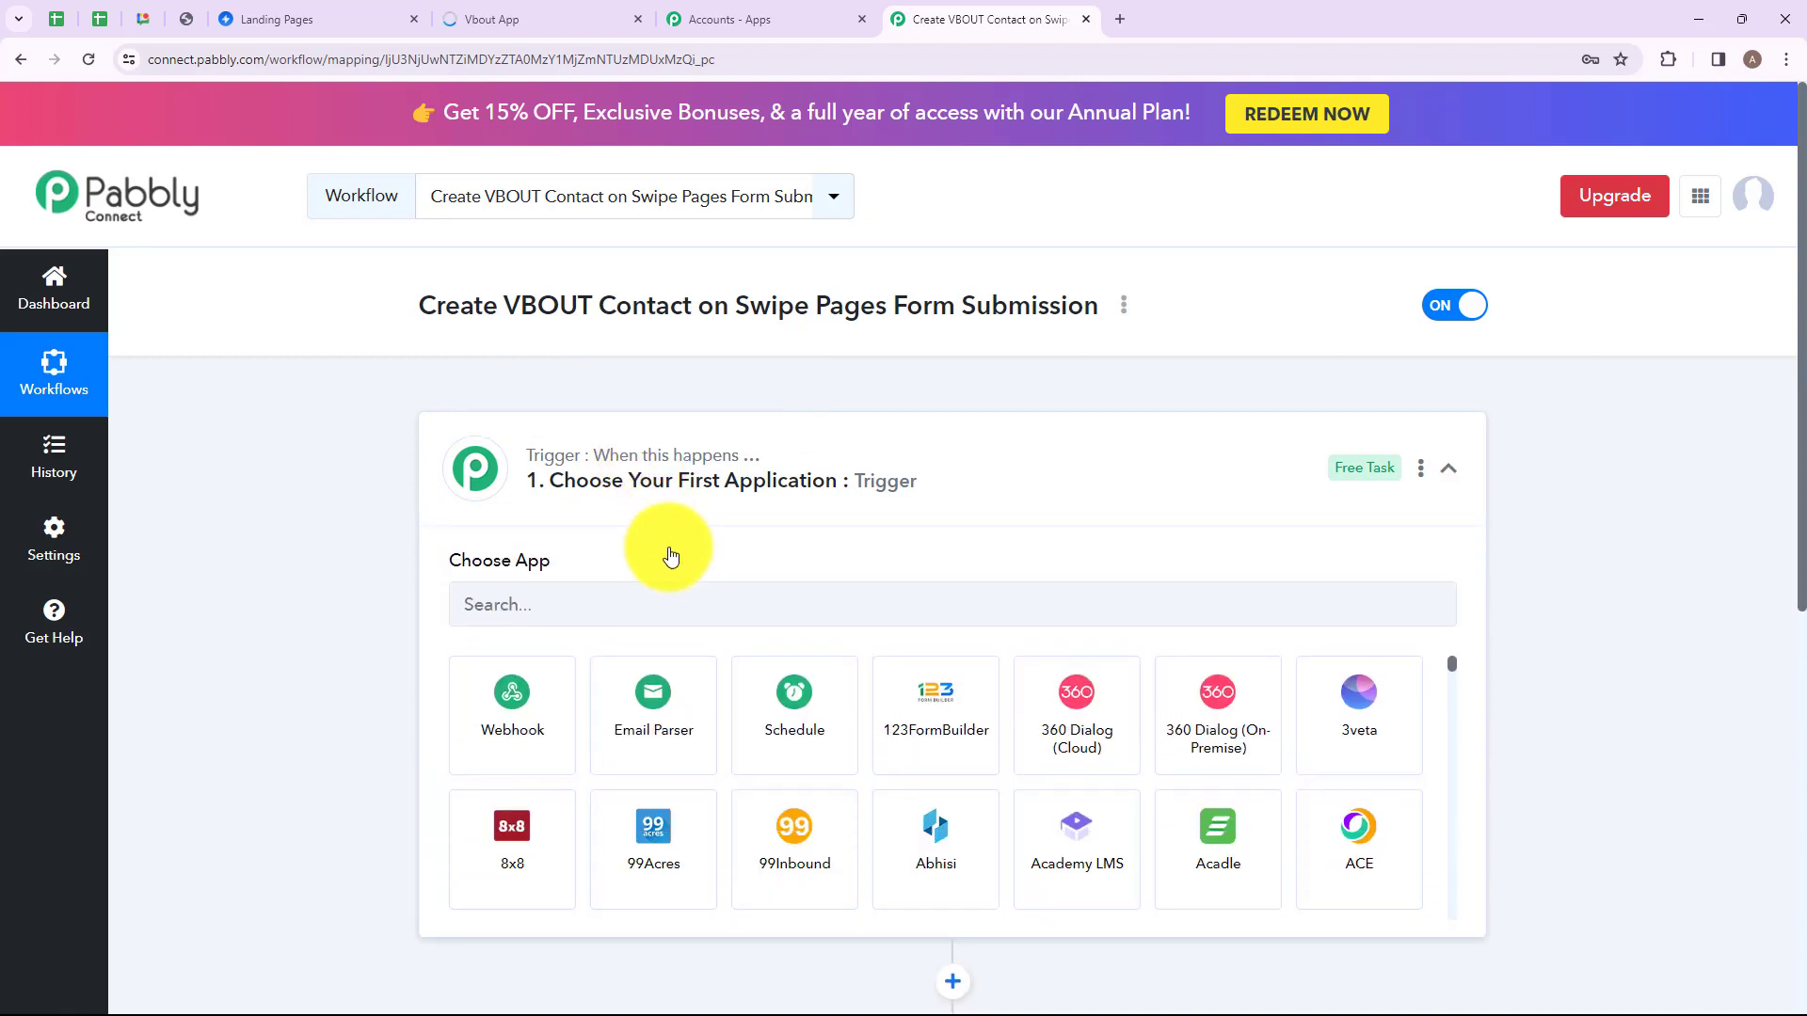
{"action": "left_click", "coordinate": [687, 603]}
{"action": "type", "text": "Swip"}
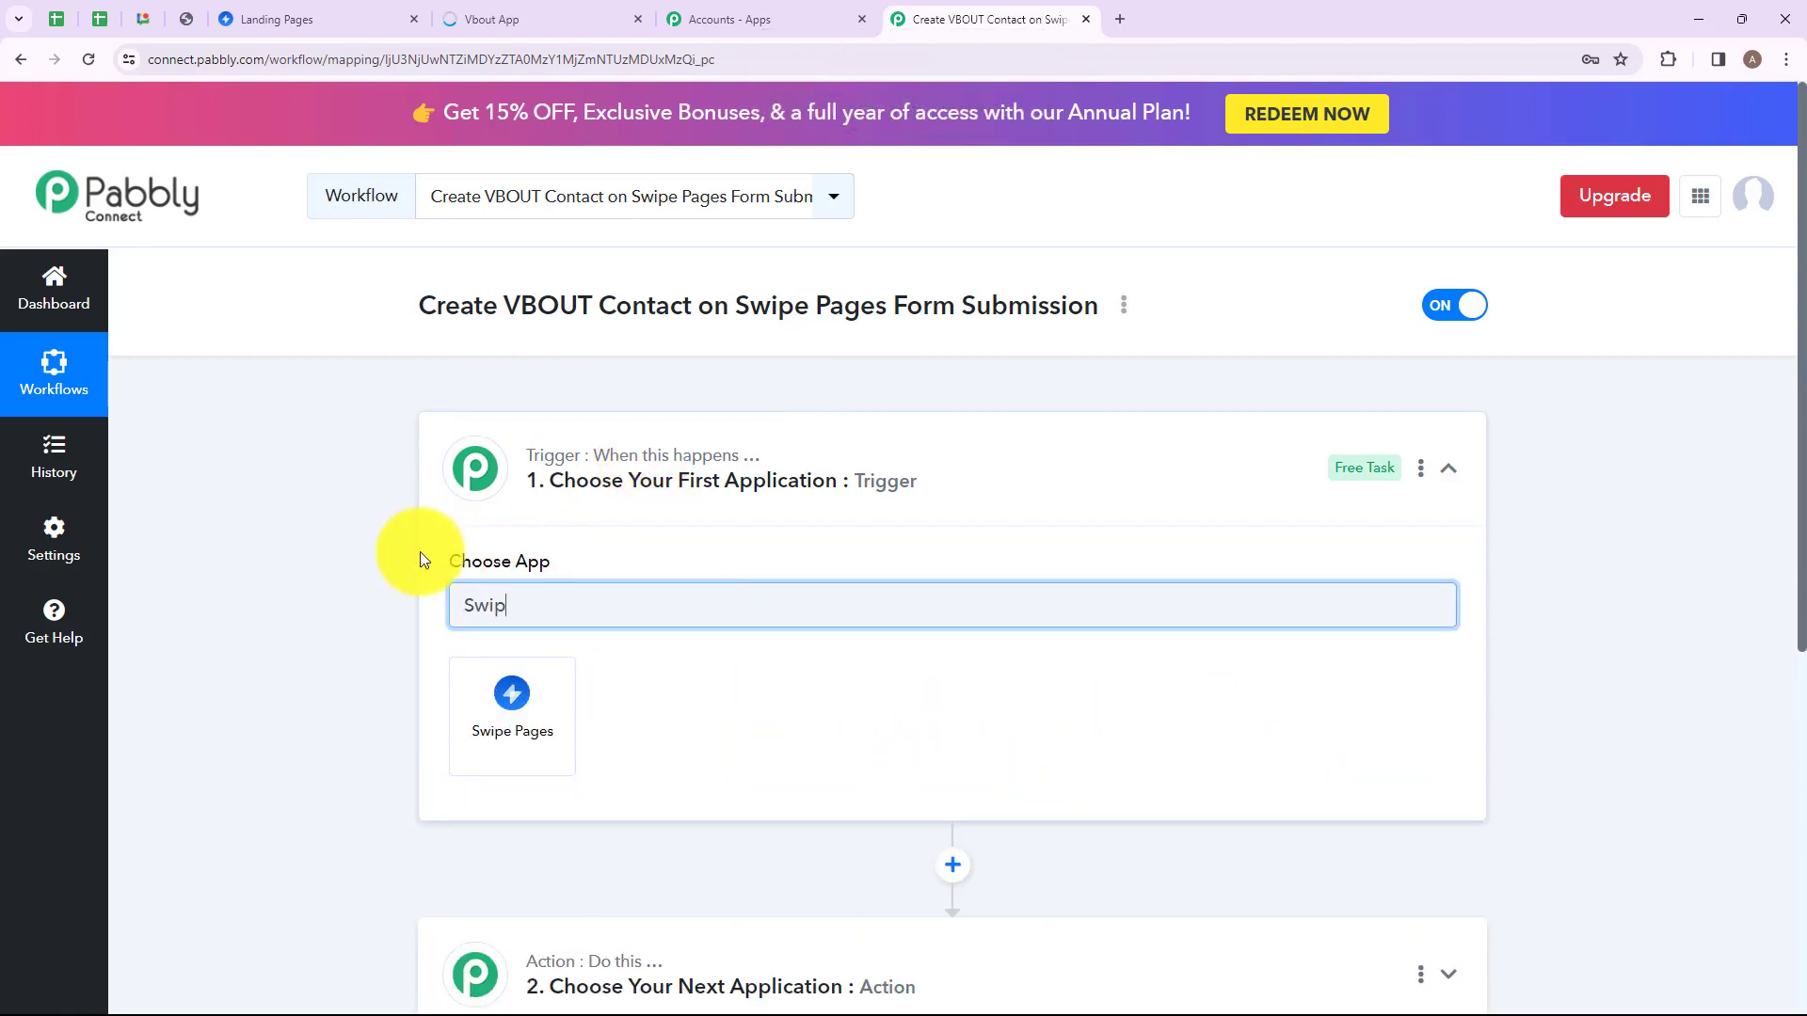
{"action": "left_click", "coordinate": [525, 717]}
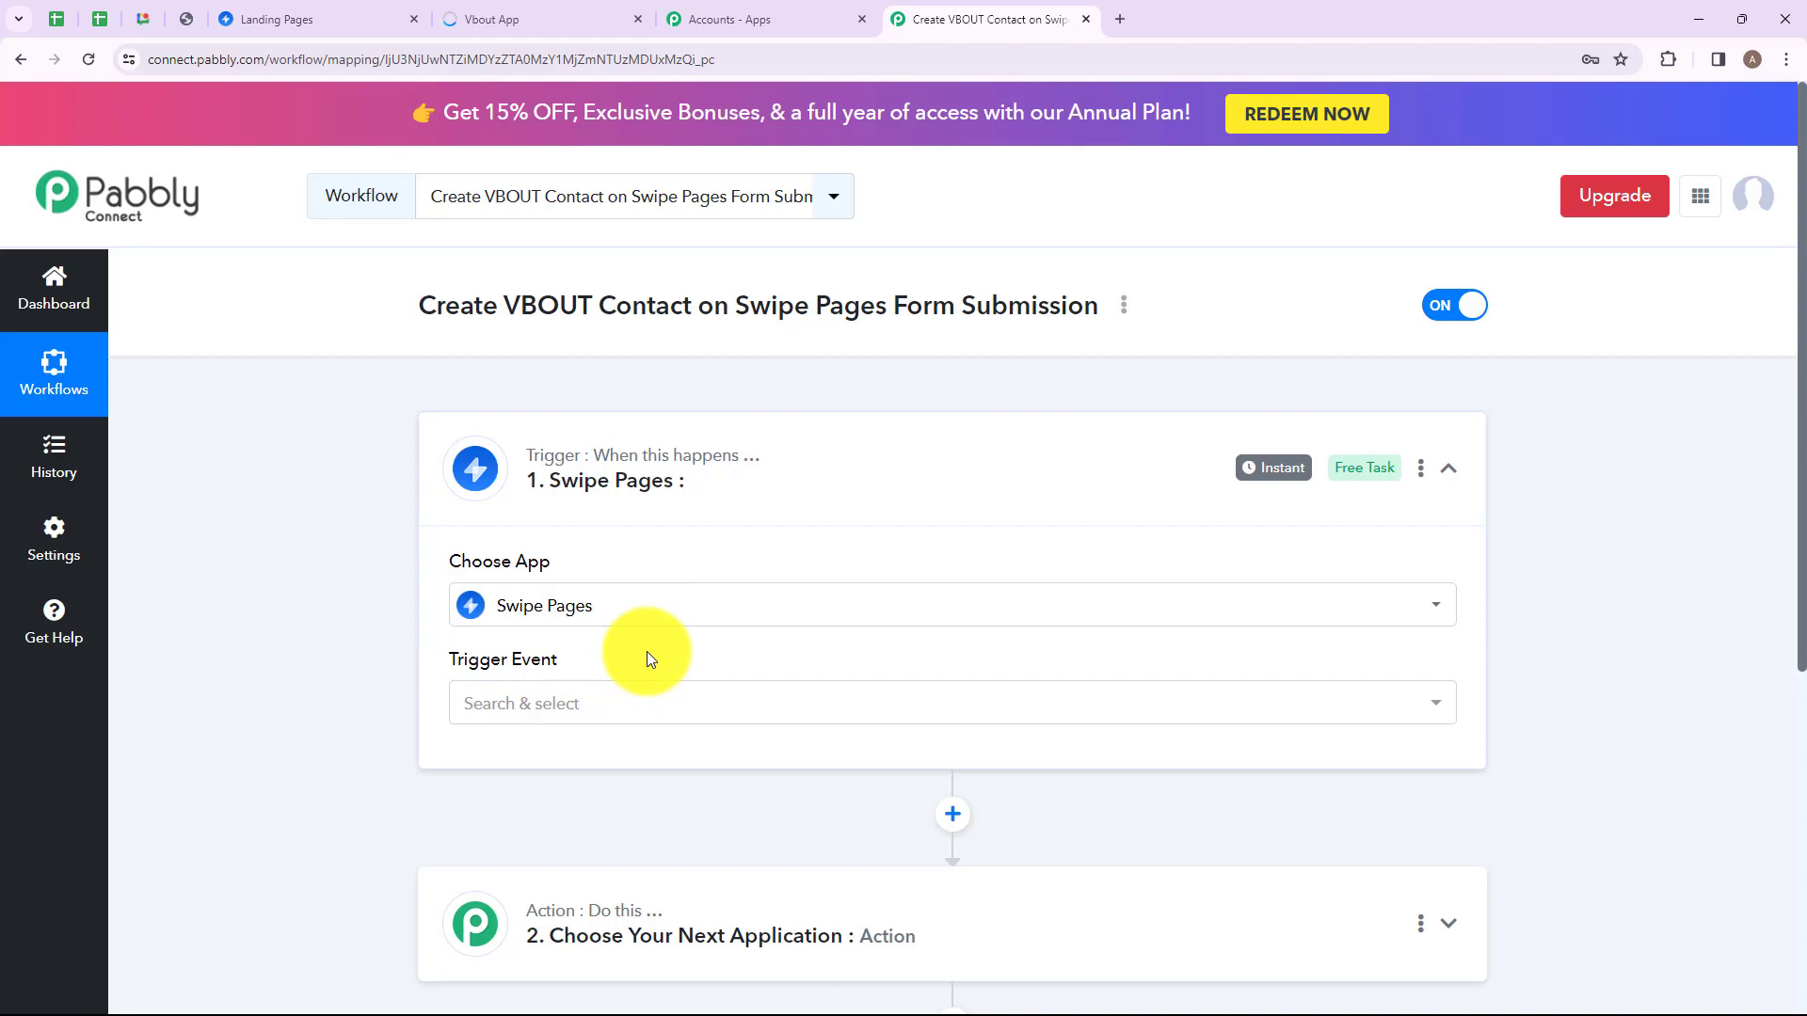
{"action": "left_click", "coordinate": [552, 701]}
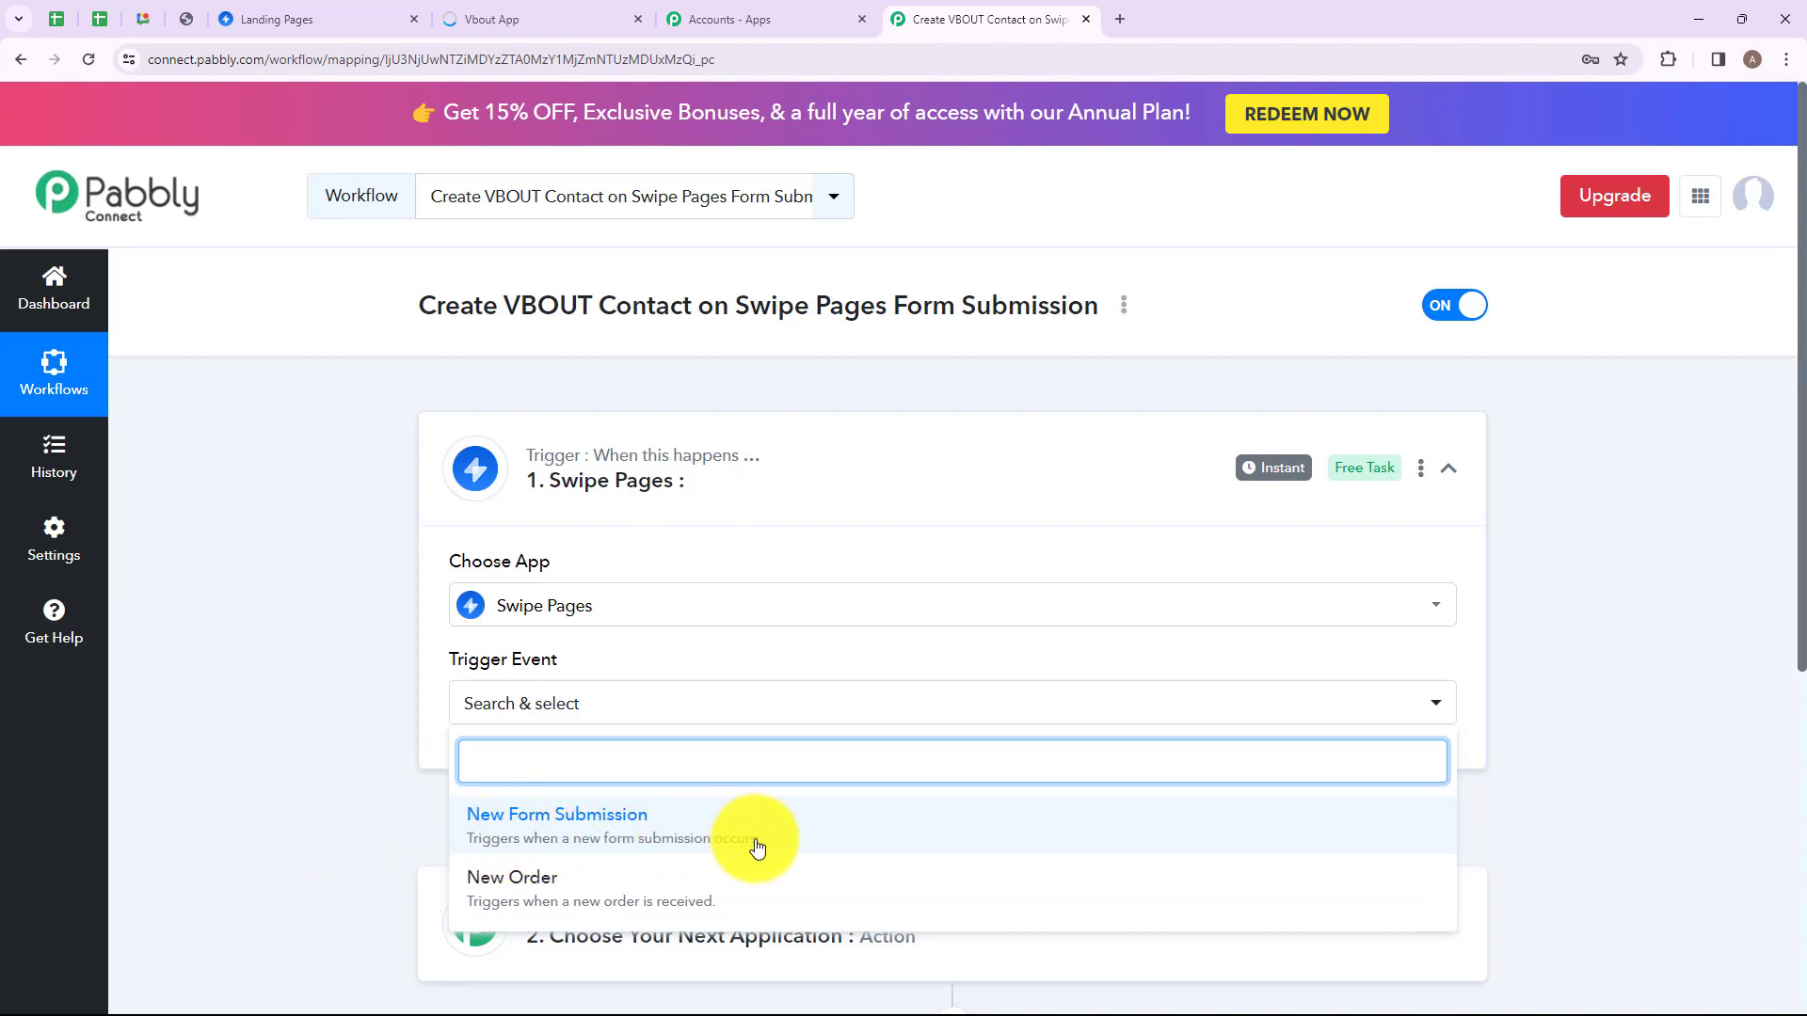
{"action": "left_click", "coordinate": [559, 825]}
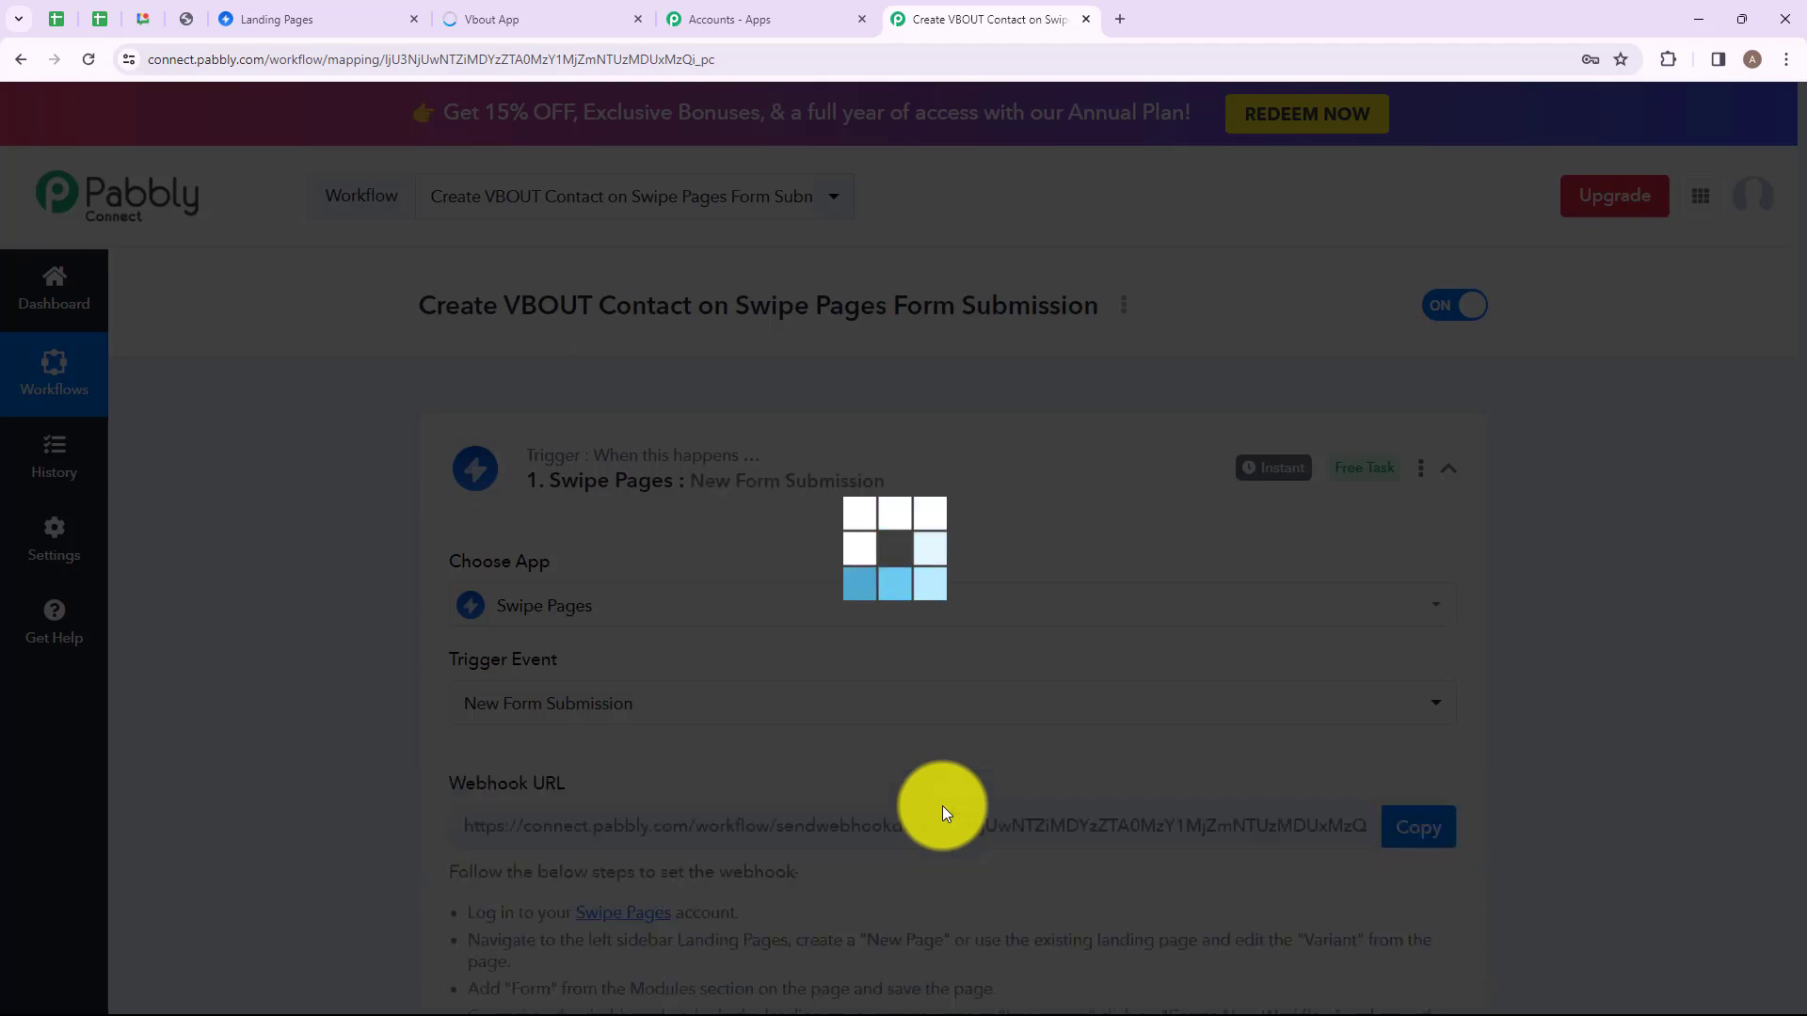
- Review the webhook setup instructions of the Swipe Pages trigger and copy its webhook URL
{"action": "scroll", "coordinate": [754, 555], "scroll_direction": "down", "scroll_amount": 3}
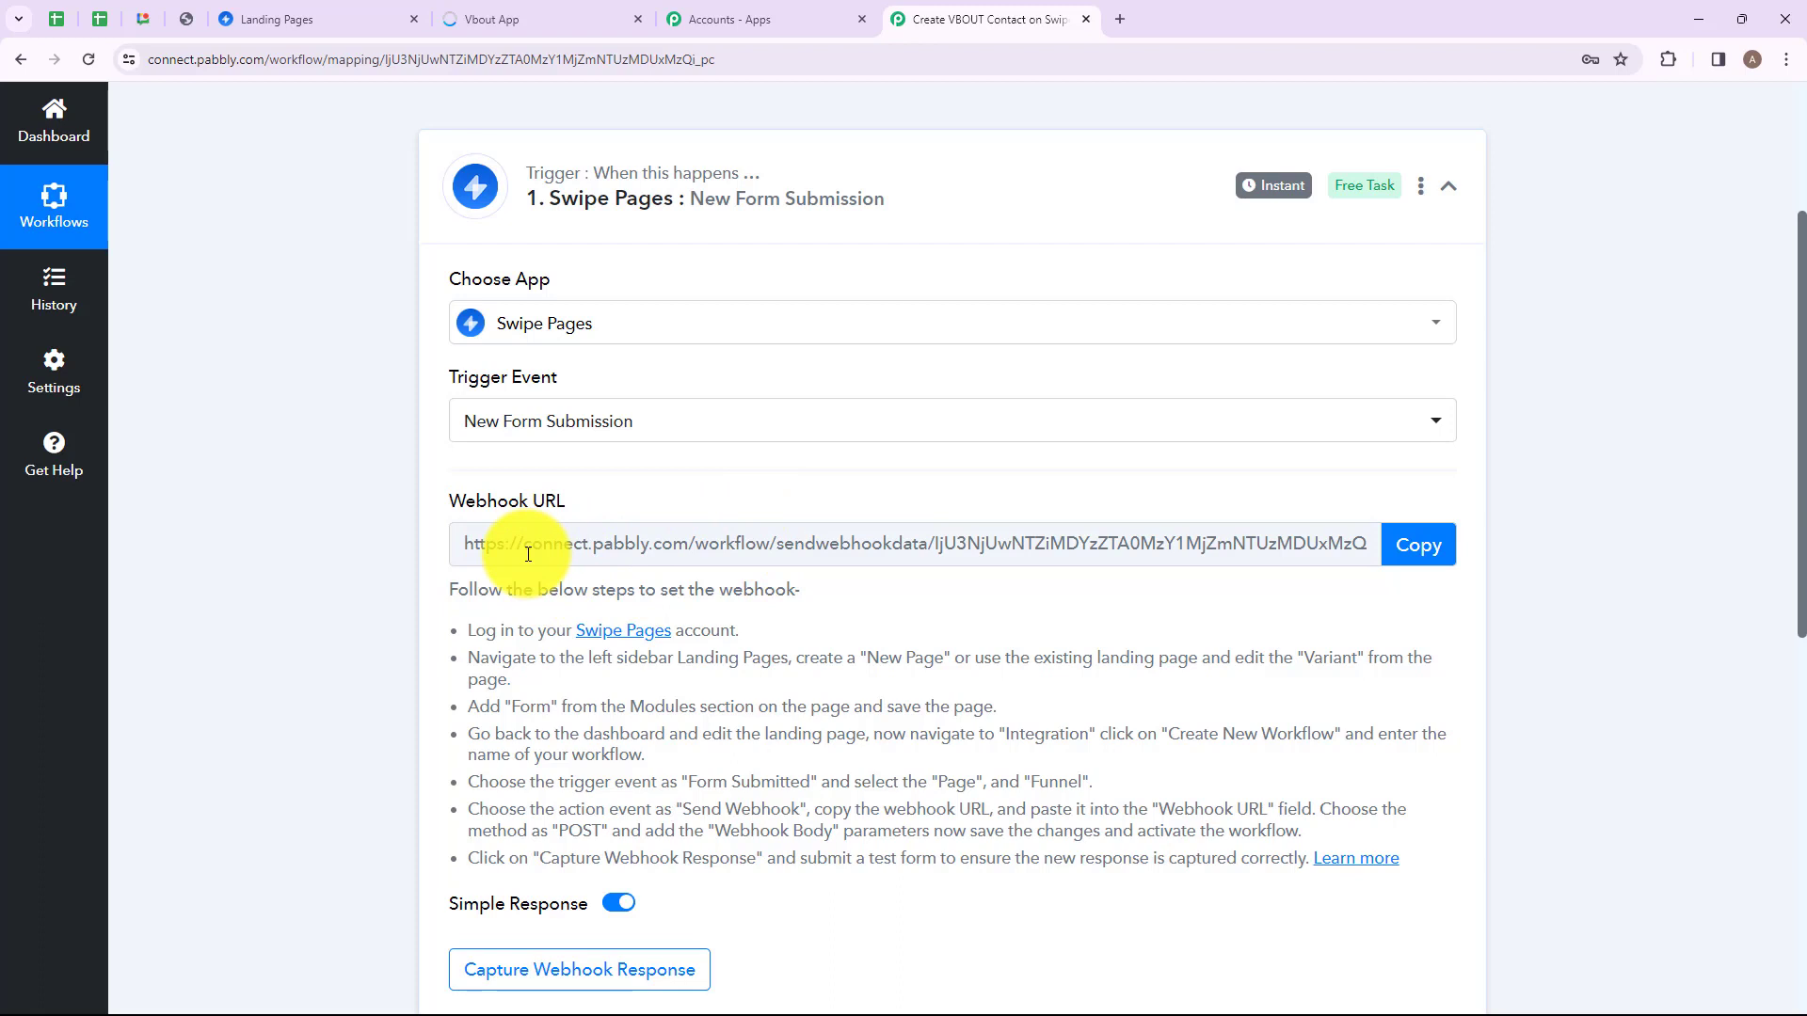
{"action": "left_click_drag", "start_coordinate": [475, 628], "coordinate": [847, 878]}
{"action": "left_click", "coordinate": [949, 648]}
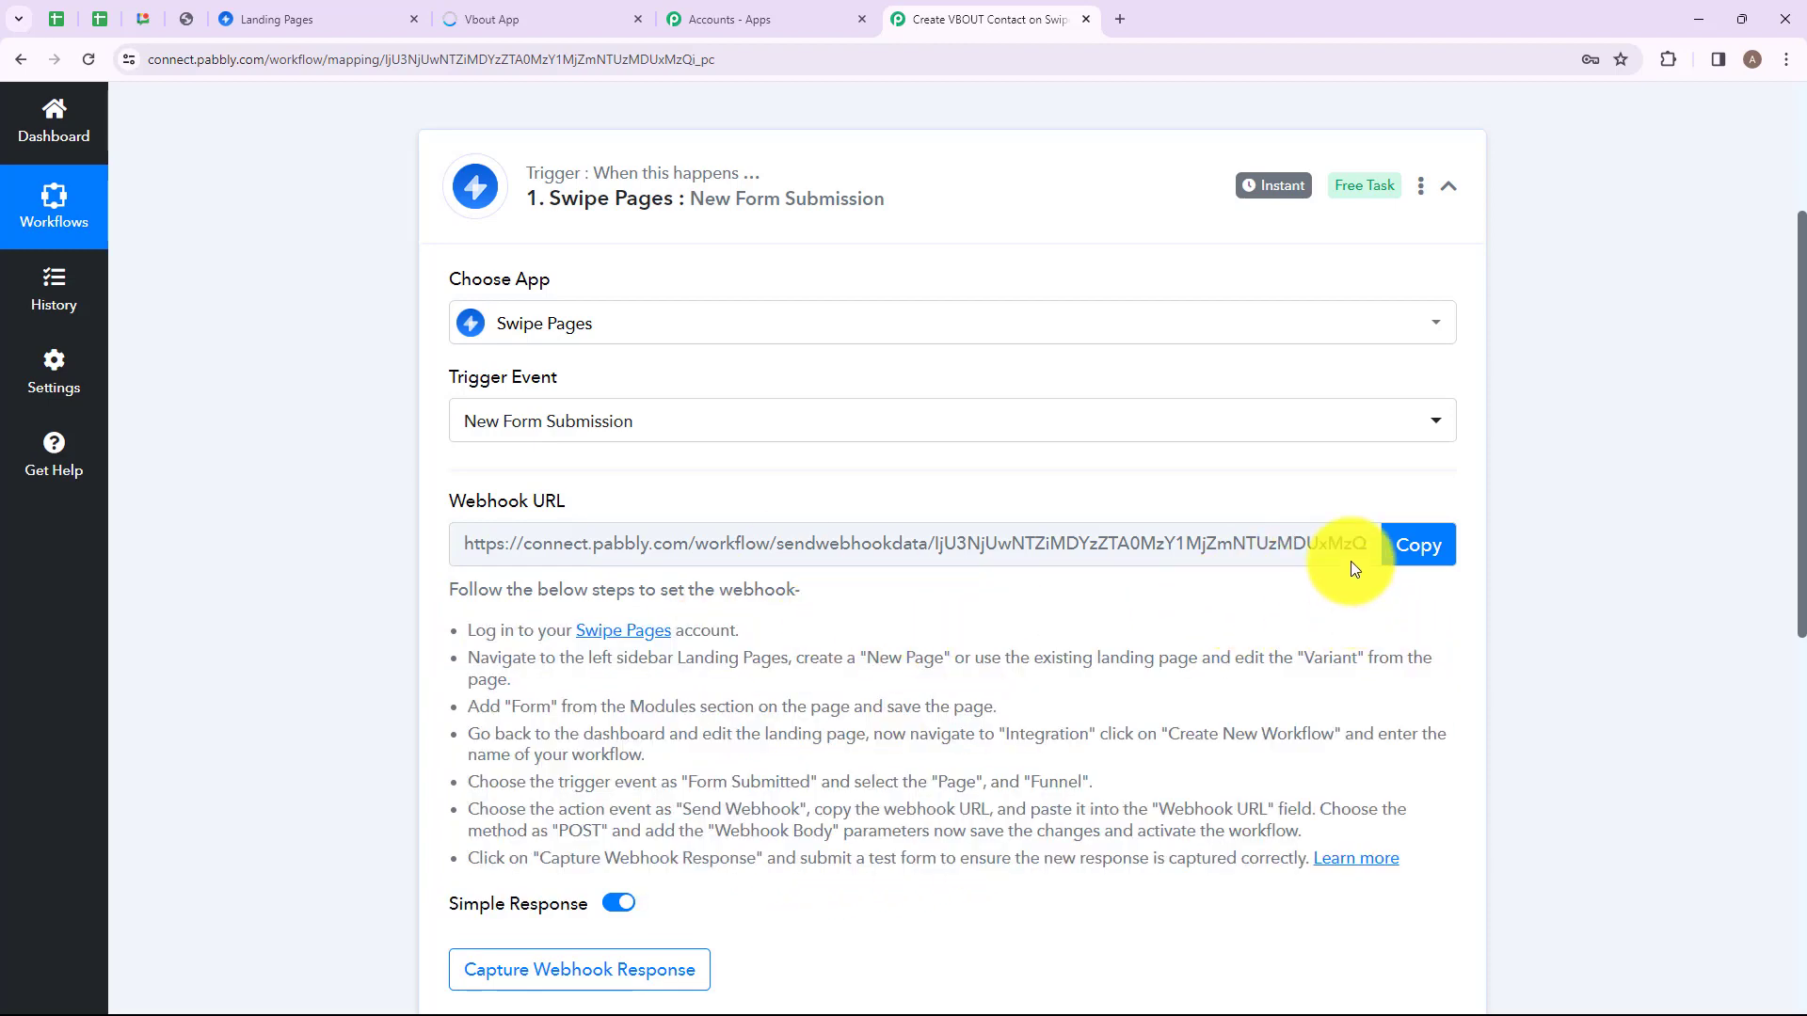
{"action": "left_click", "coordinate": [1416, 546]}
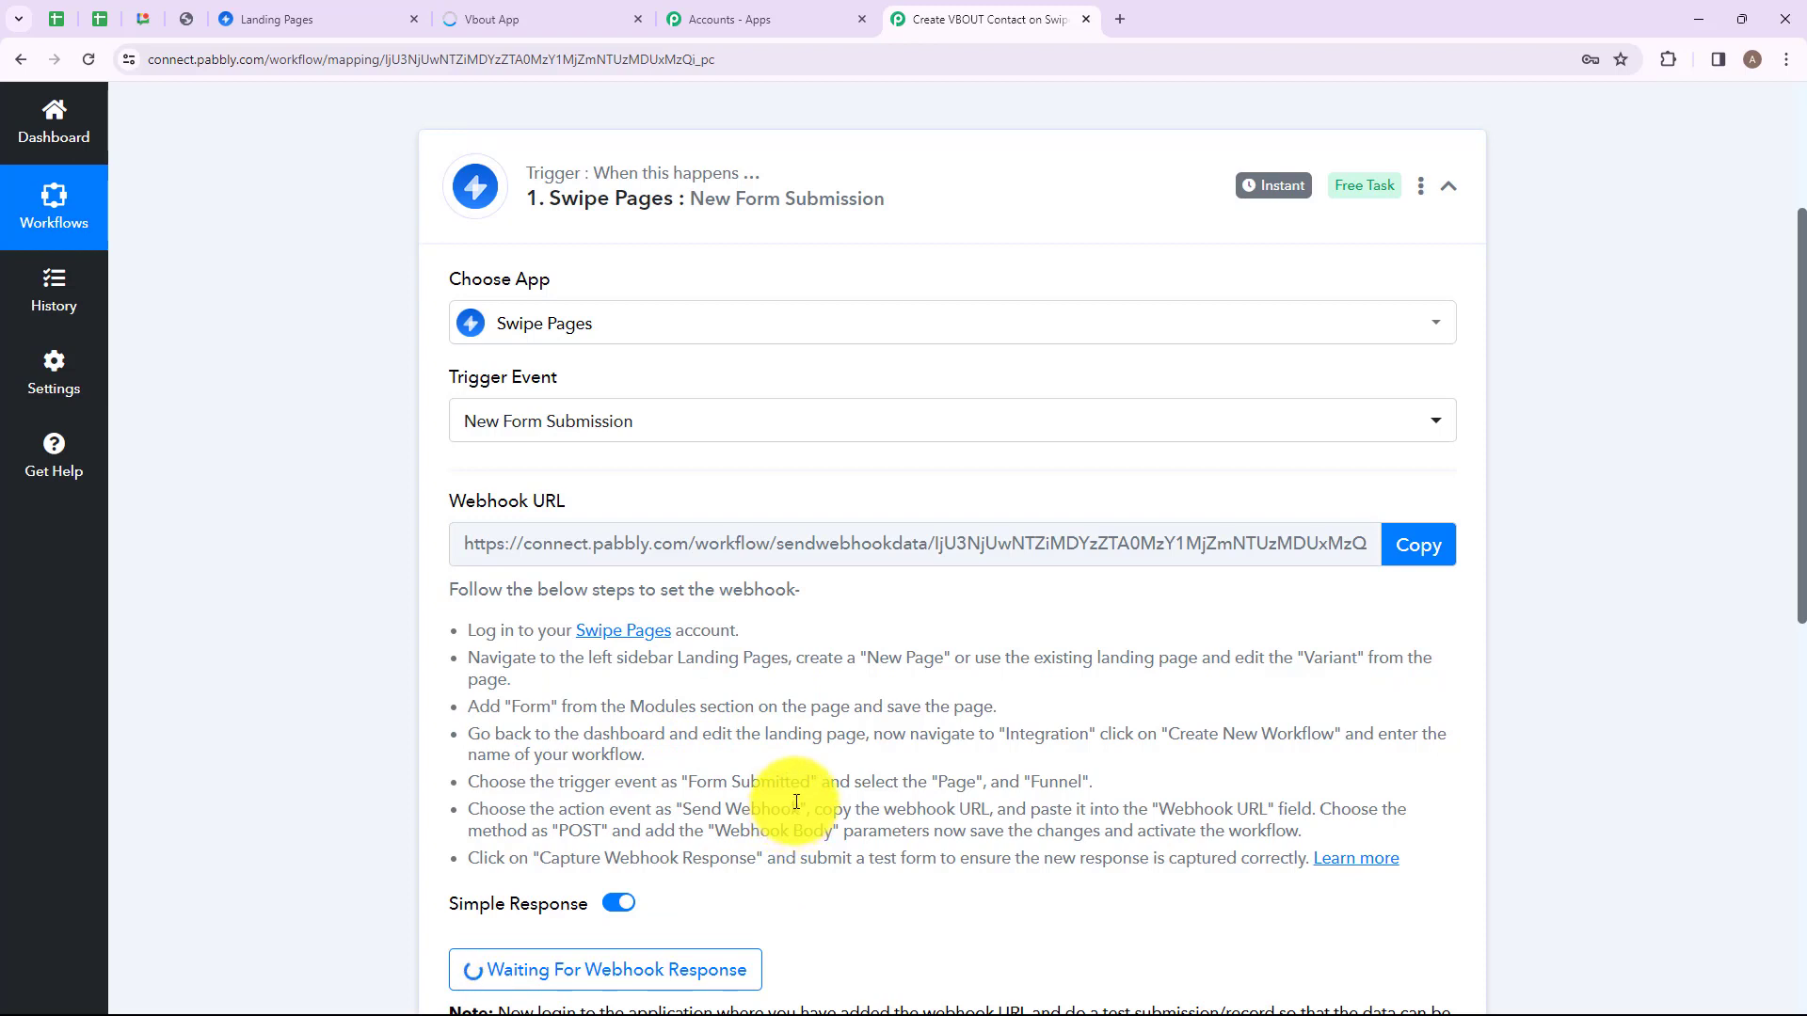
- Switch to Swipe Pages and open the workflow setup from the integrations of the "Integration" landing page
{"action": "left_click", "coordinate": [288, 19]}
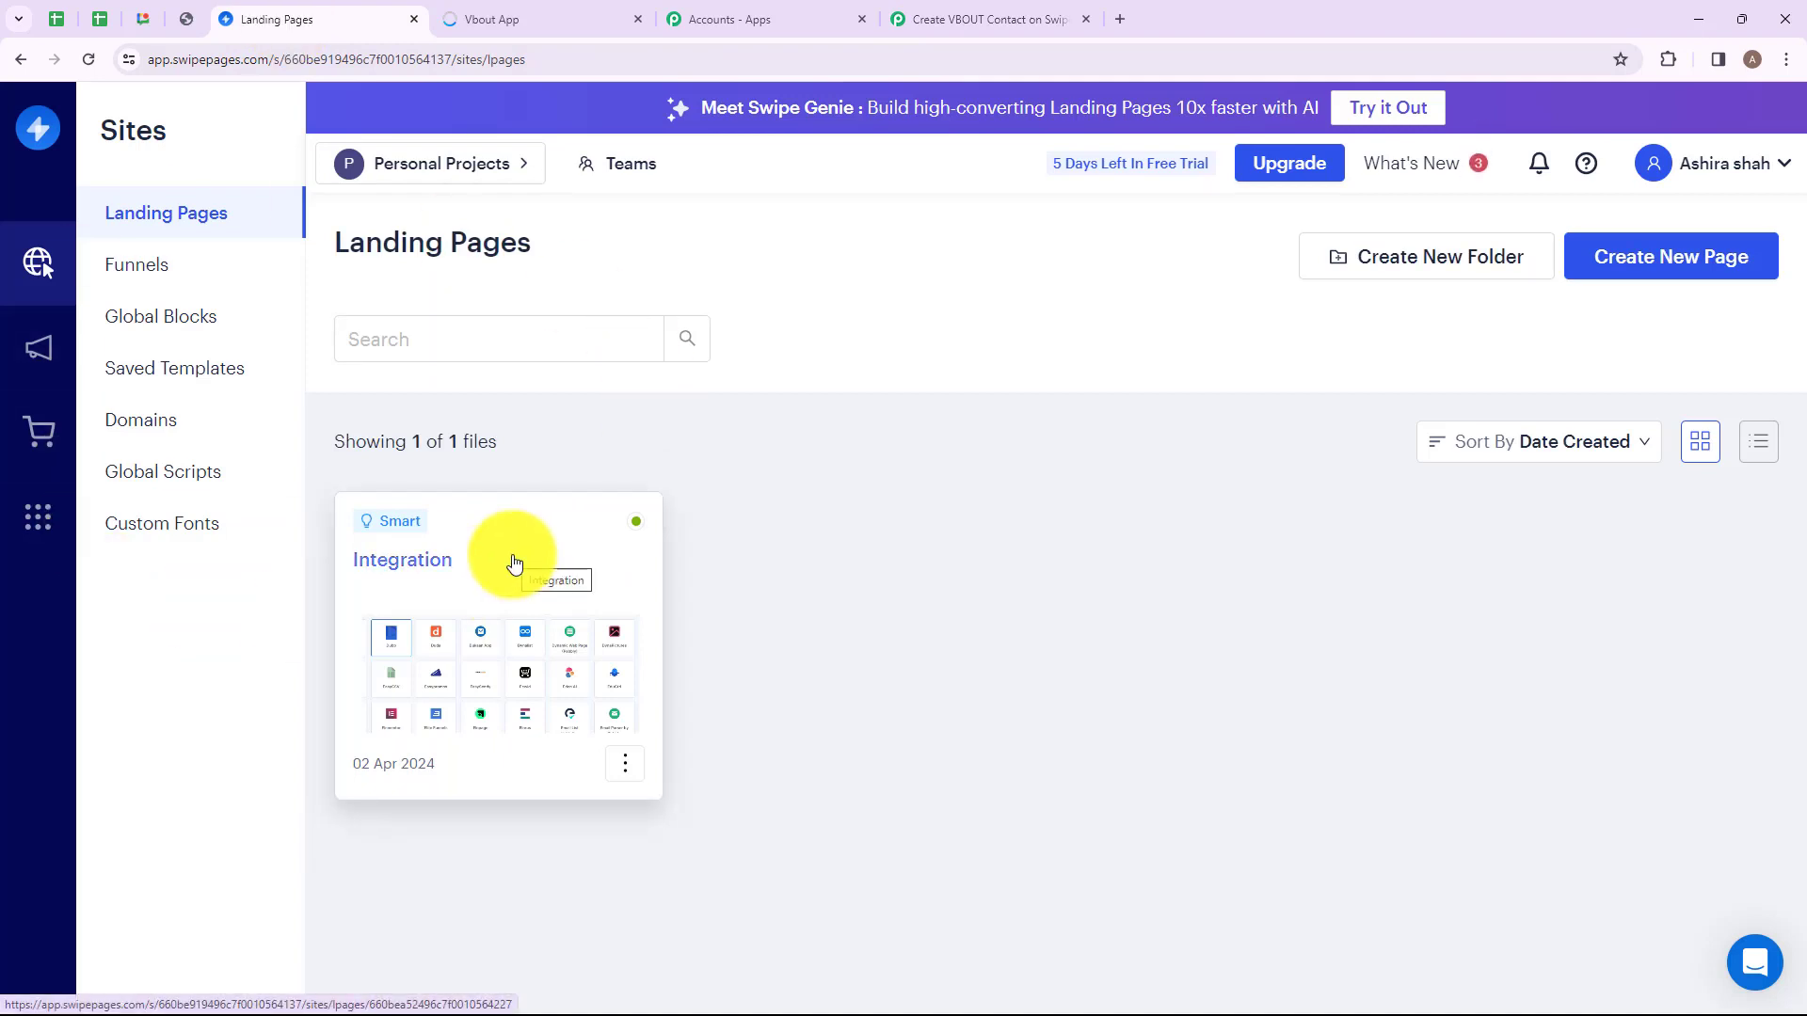
{"action": "left_click", "coordinate": [496, 627]}
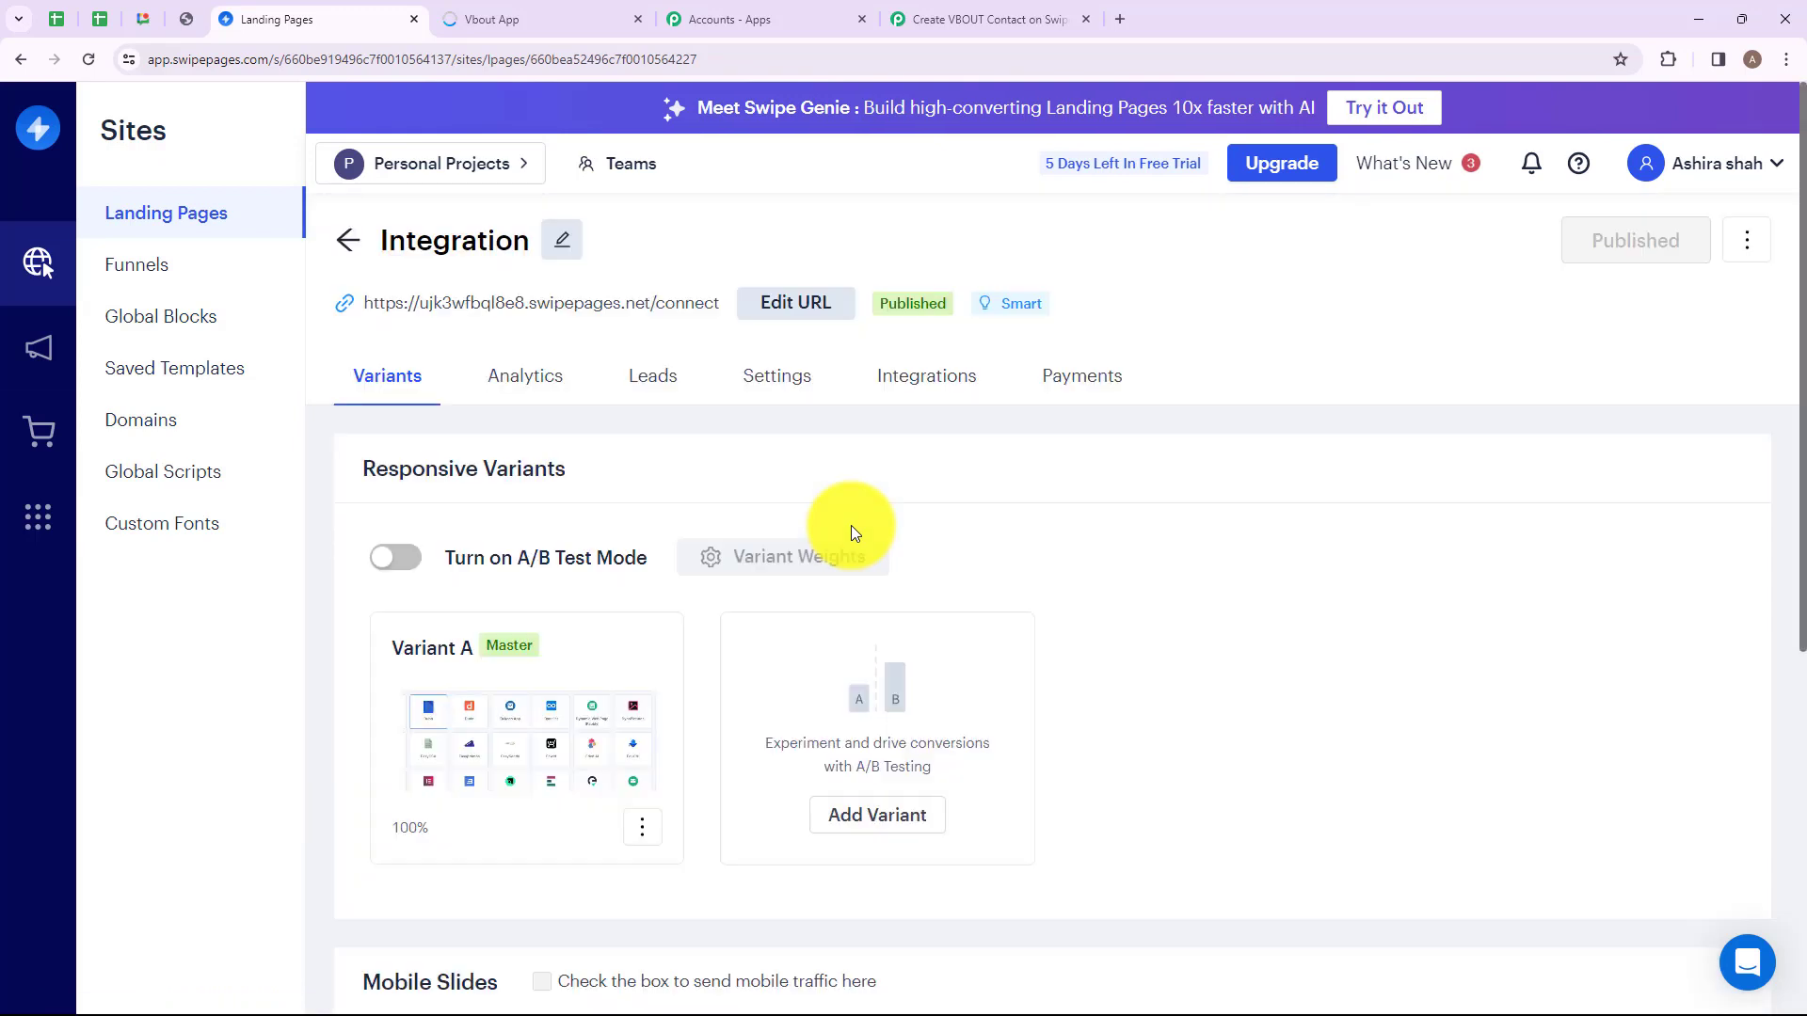
{"action": "left_click", "coordinate": [922, 385]}
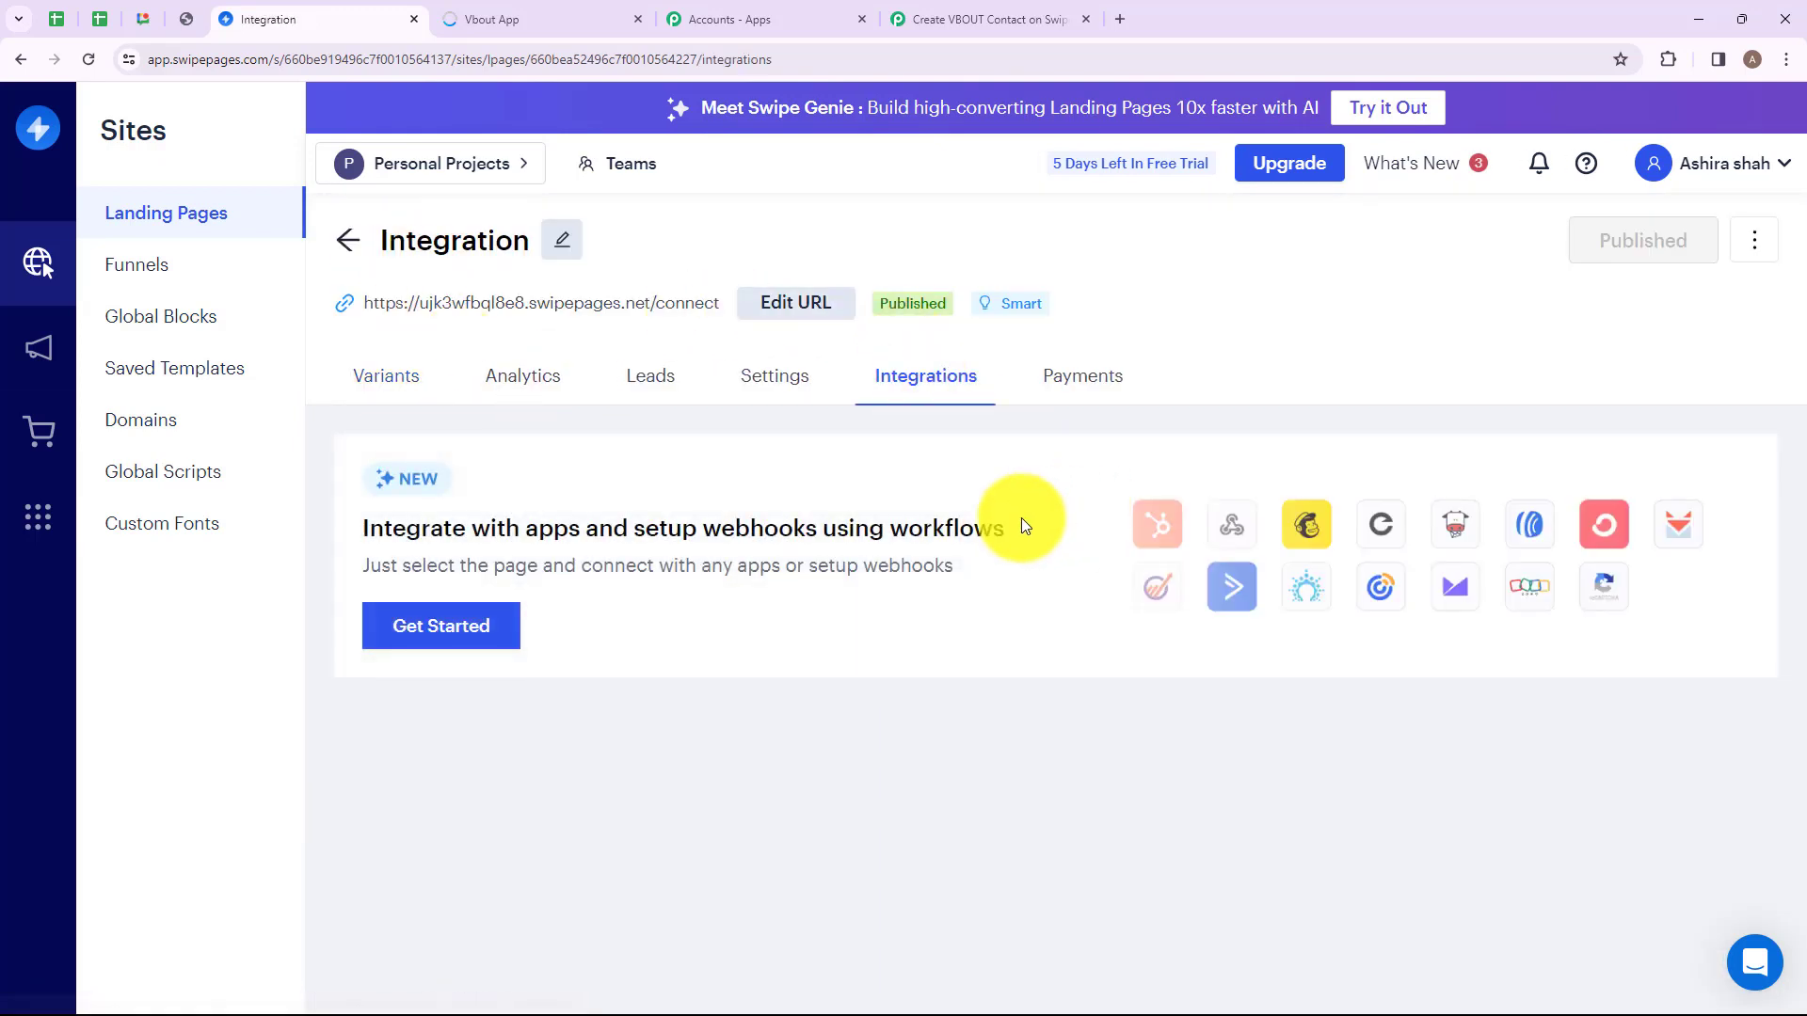
{"action": "left_click", "coordinate": [480, 625]}
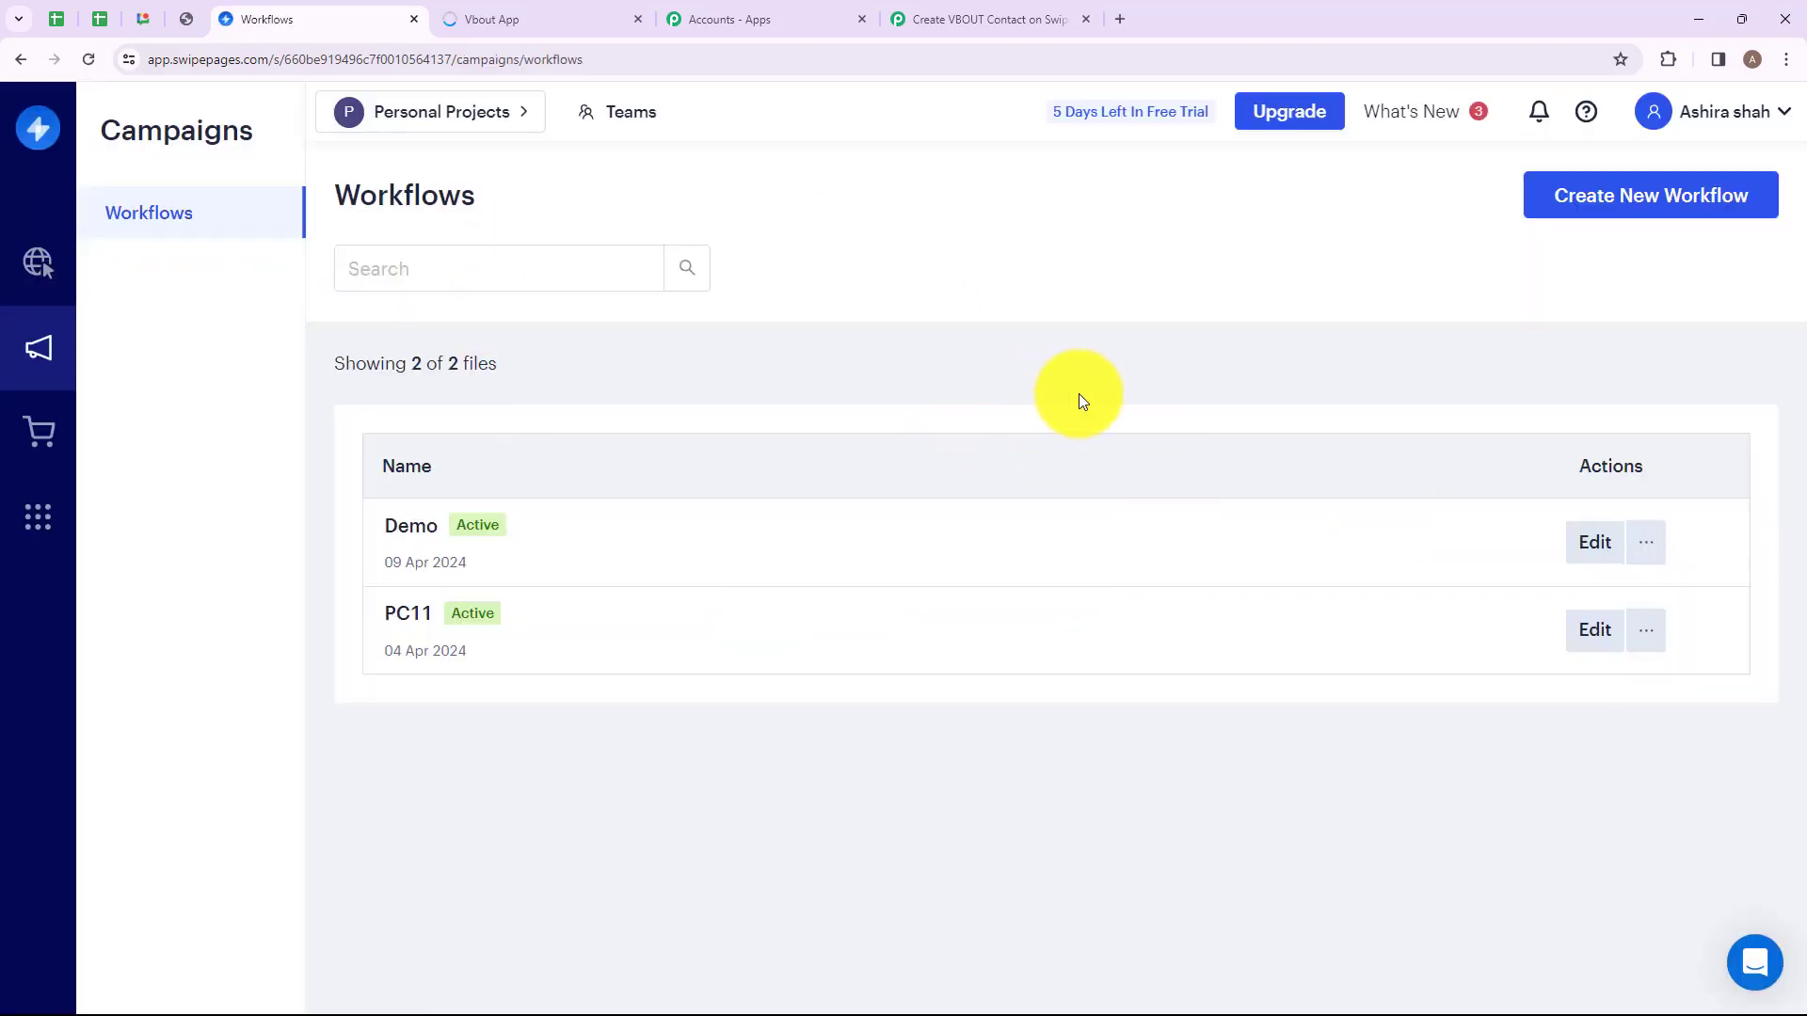
- Create a new Swipe Pages workflow named "Testing"
{"action": "left_click", "coordinate": [1564, 198]}
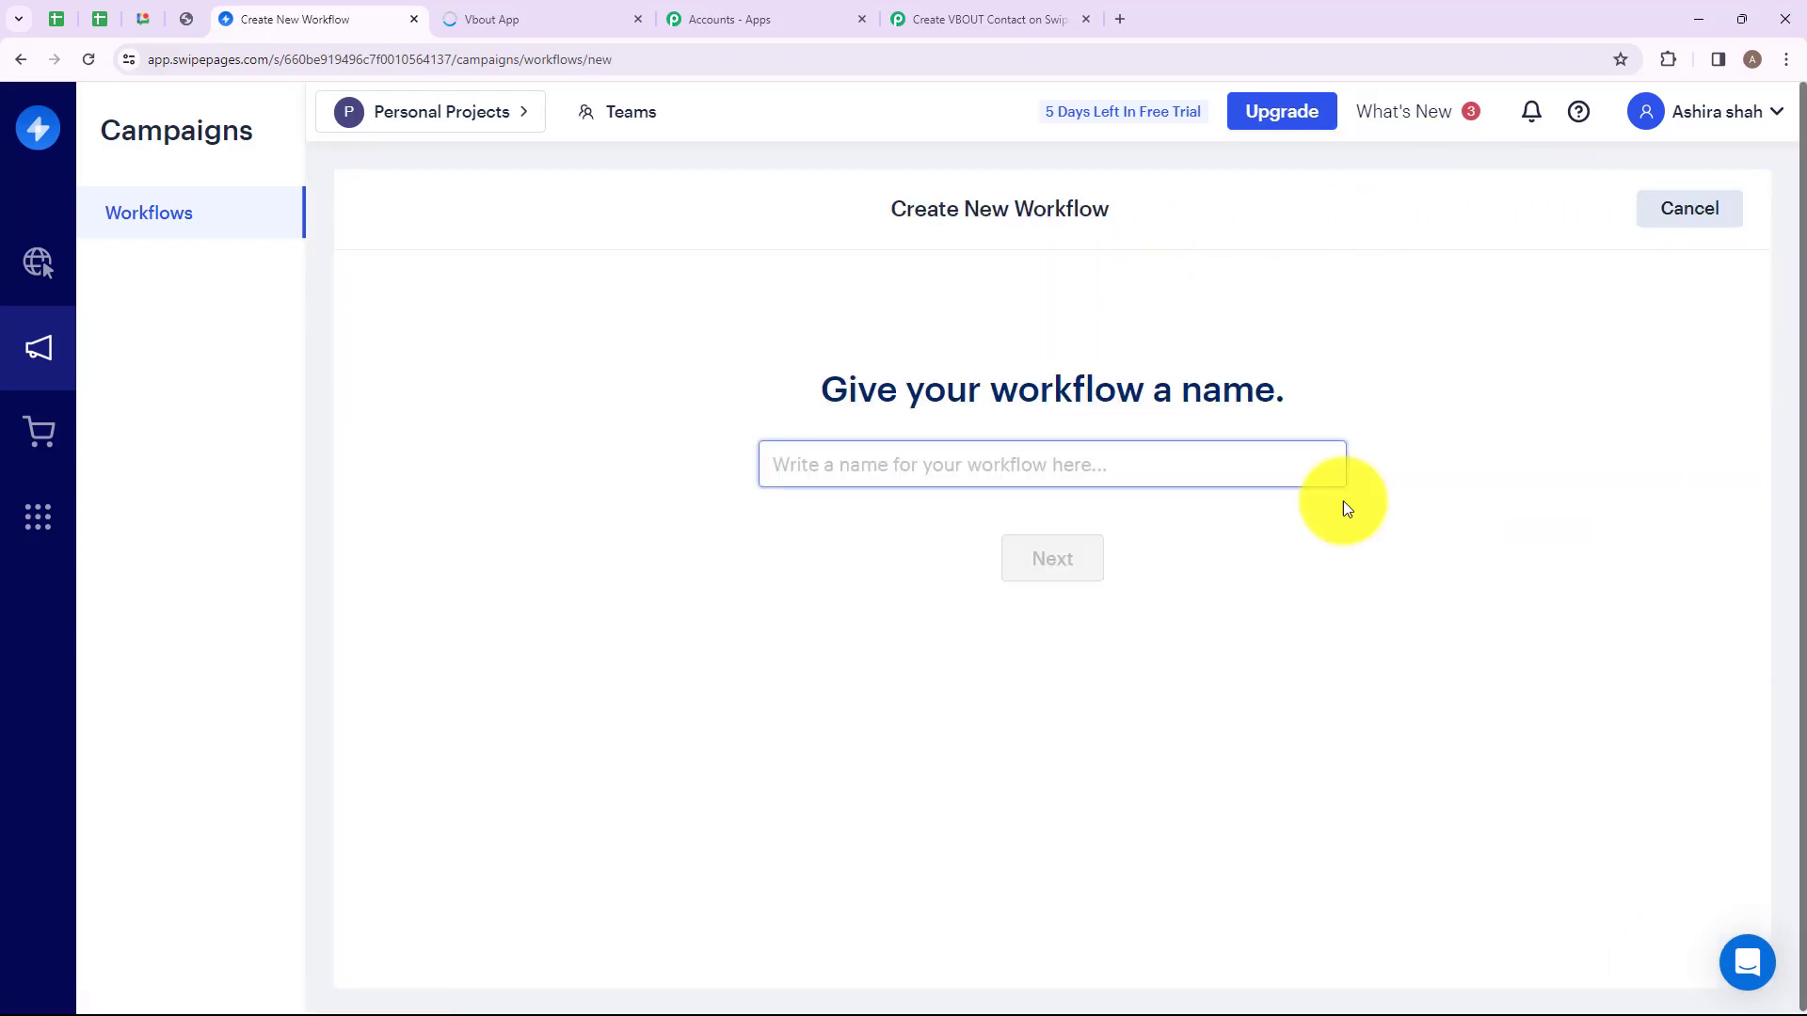
{"action": "left_click", "coordinate": [935, 464]}
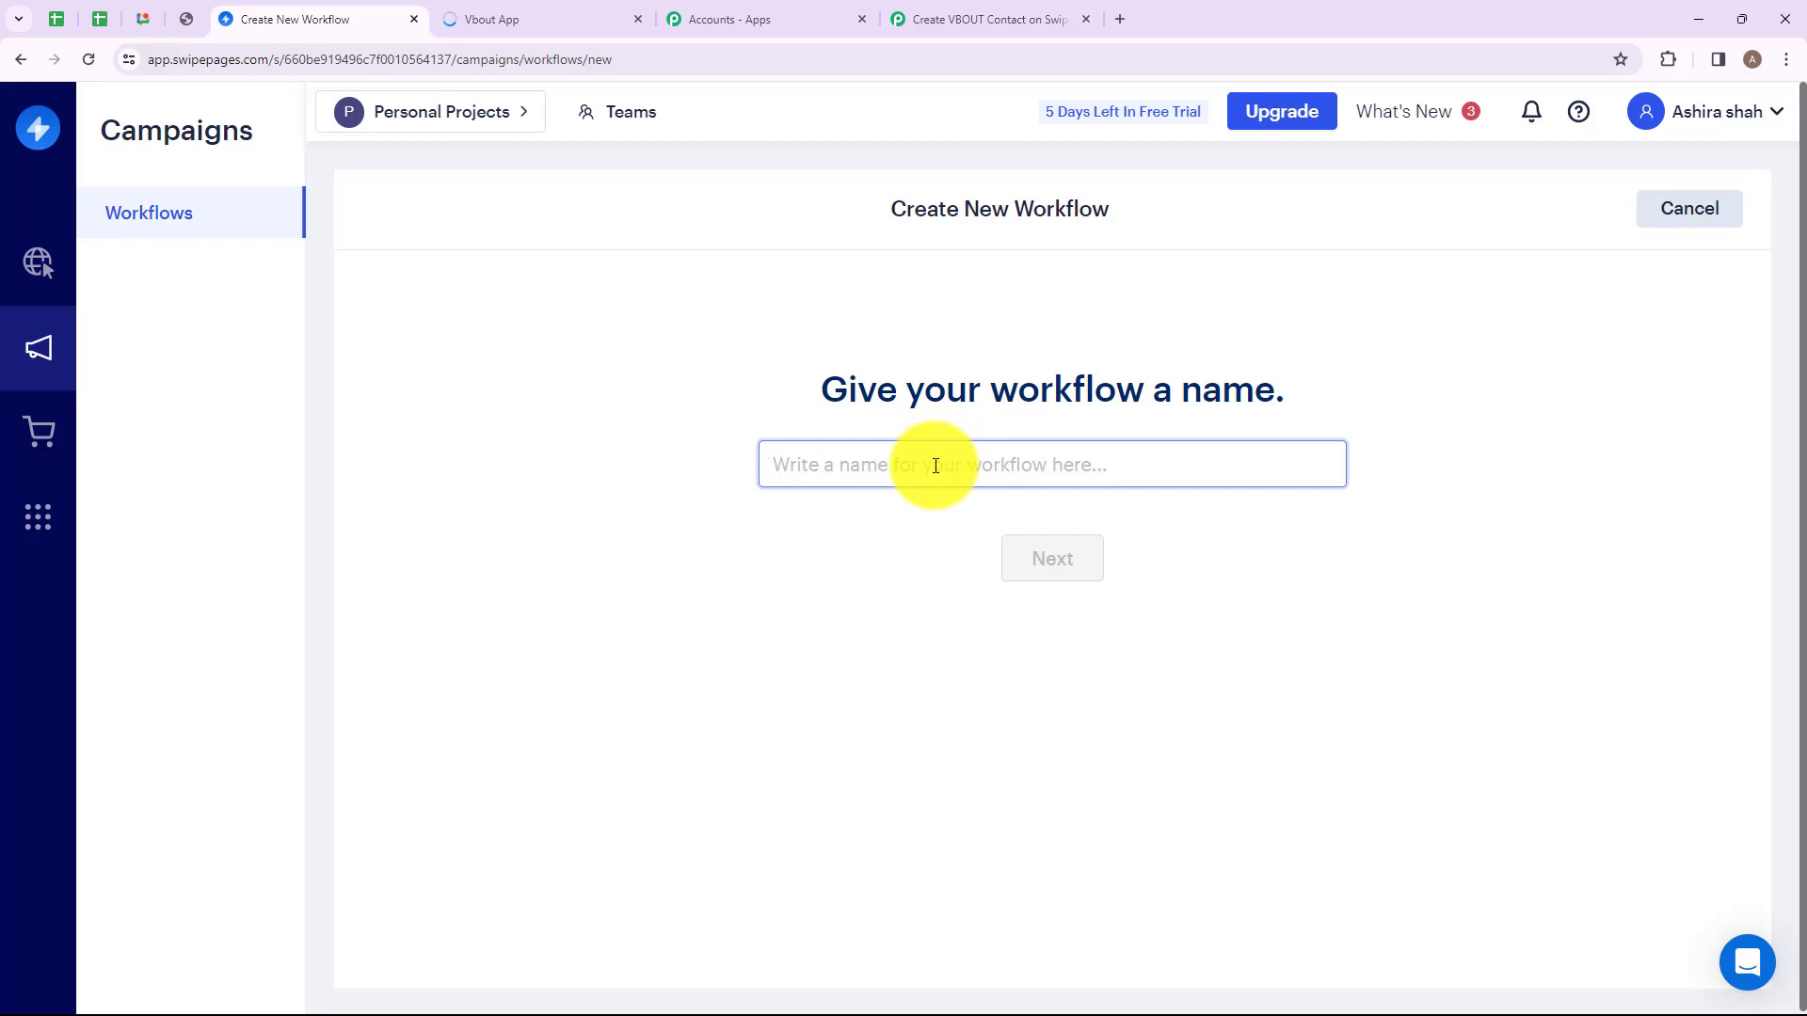
{"action": "key", "text": "Caps_Lock"}
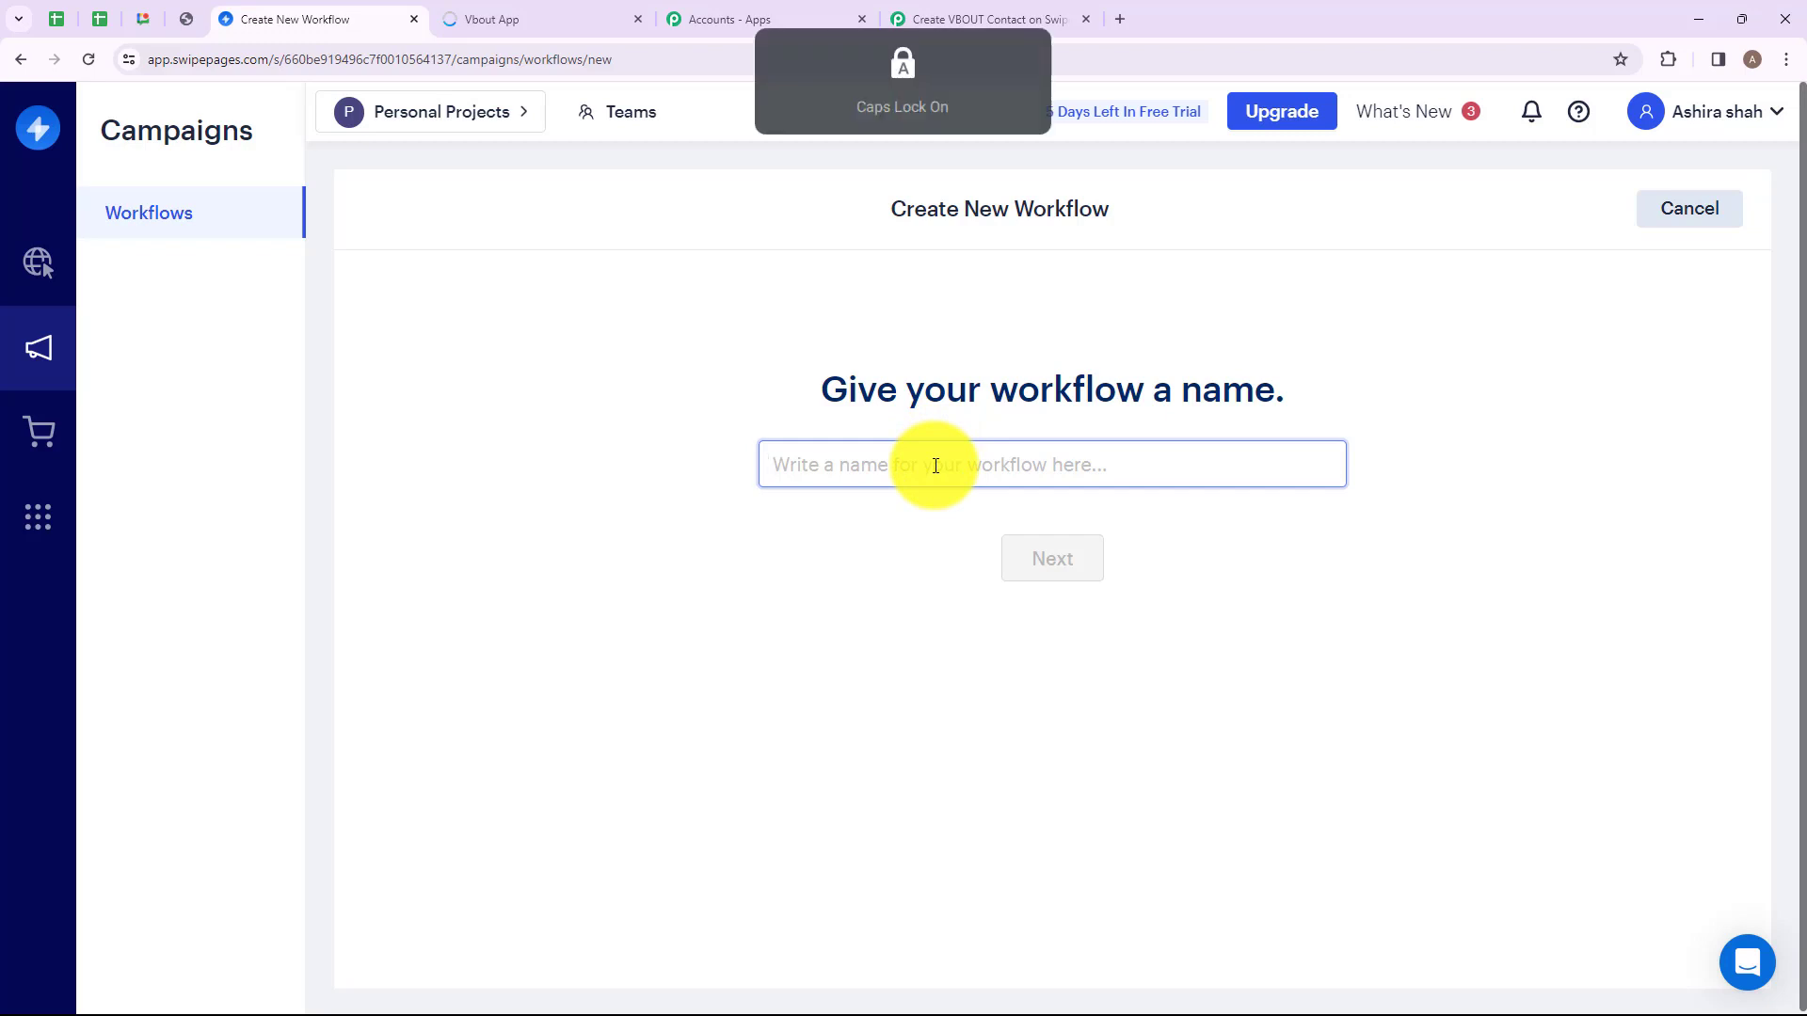
{"action": "type", "text": "Testing"}
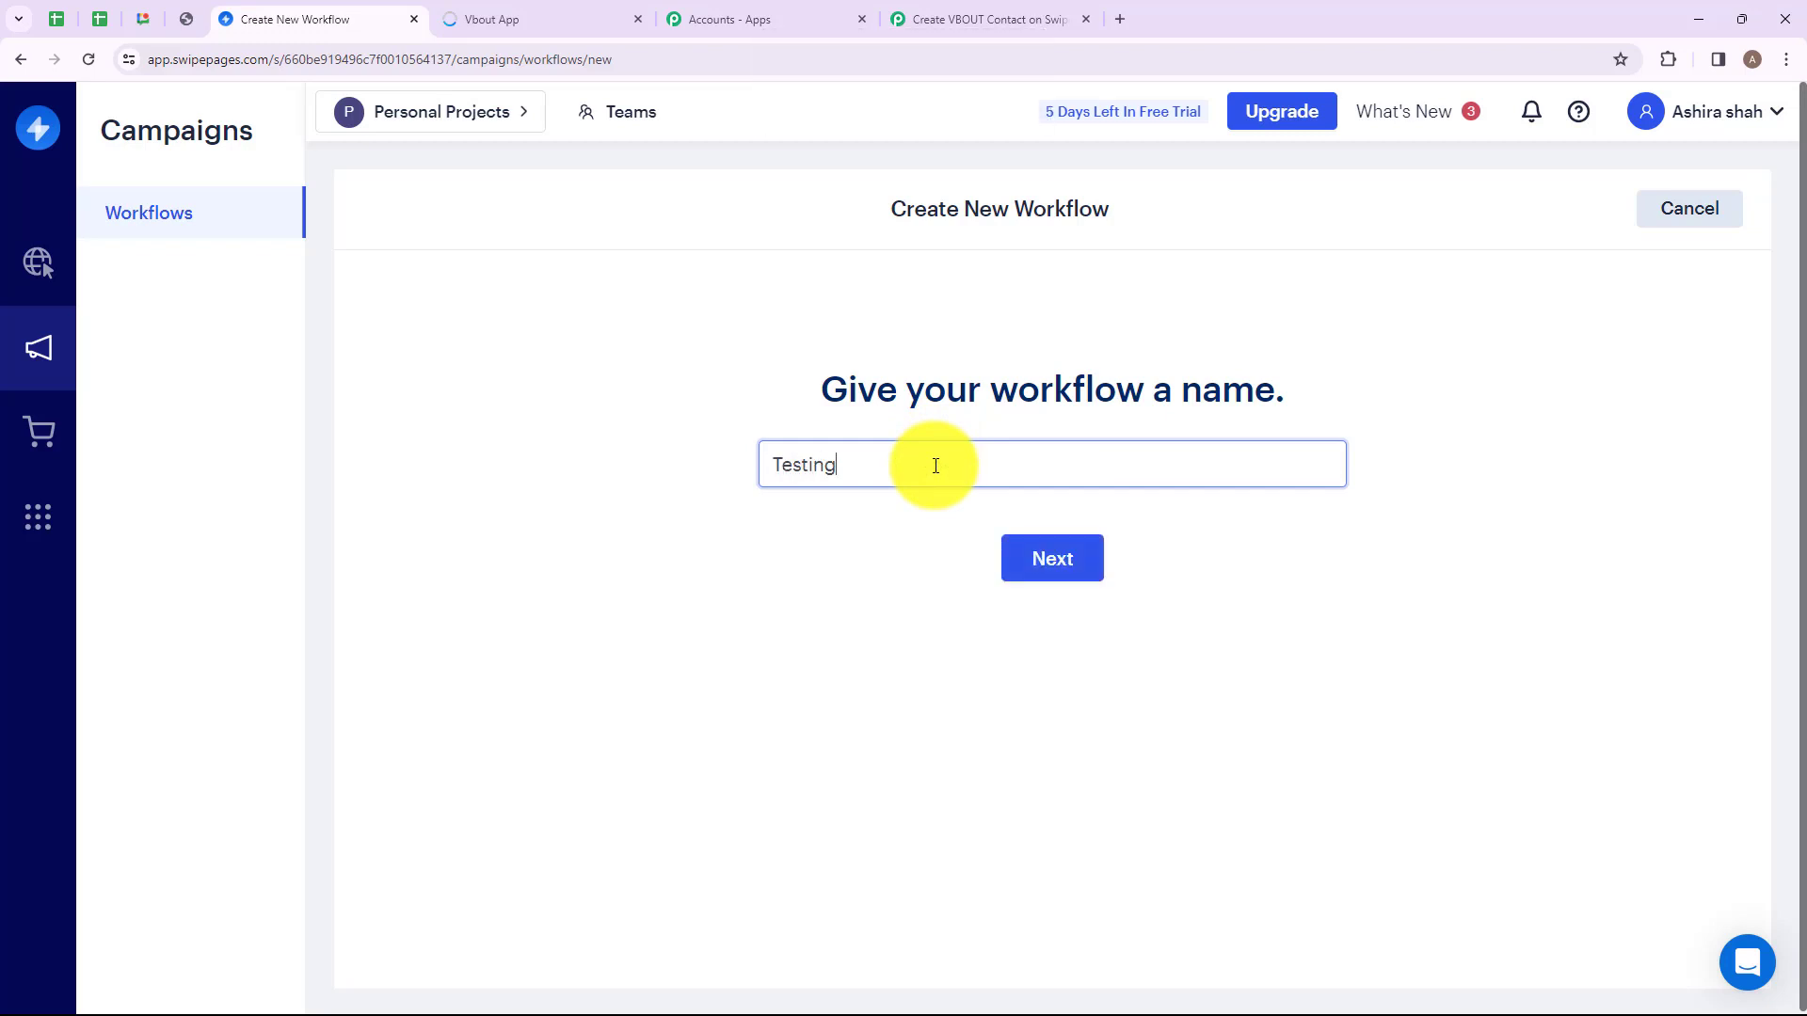
{"action": "left_click", "coordinate": [1061, 564]}
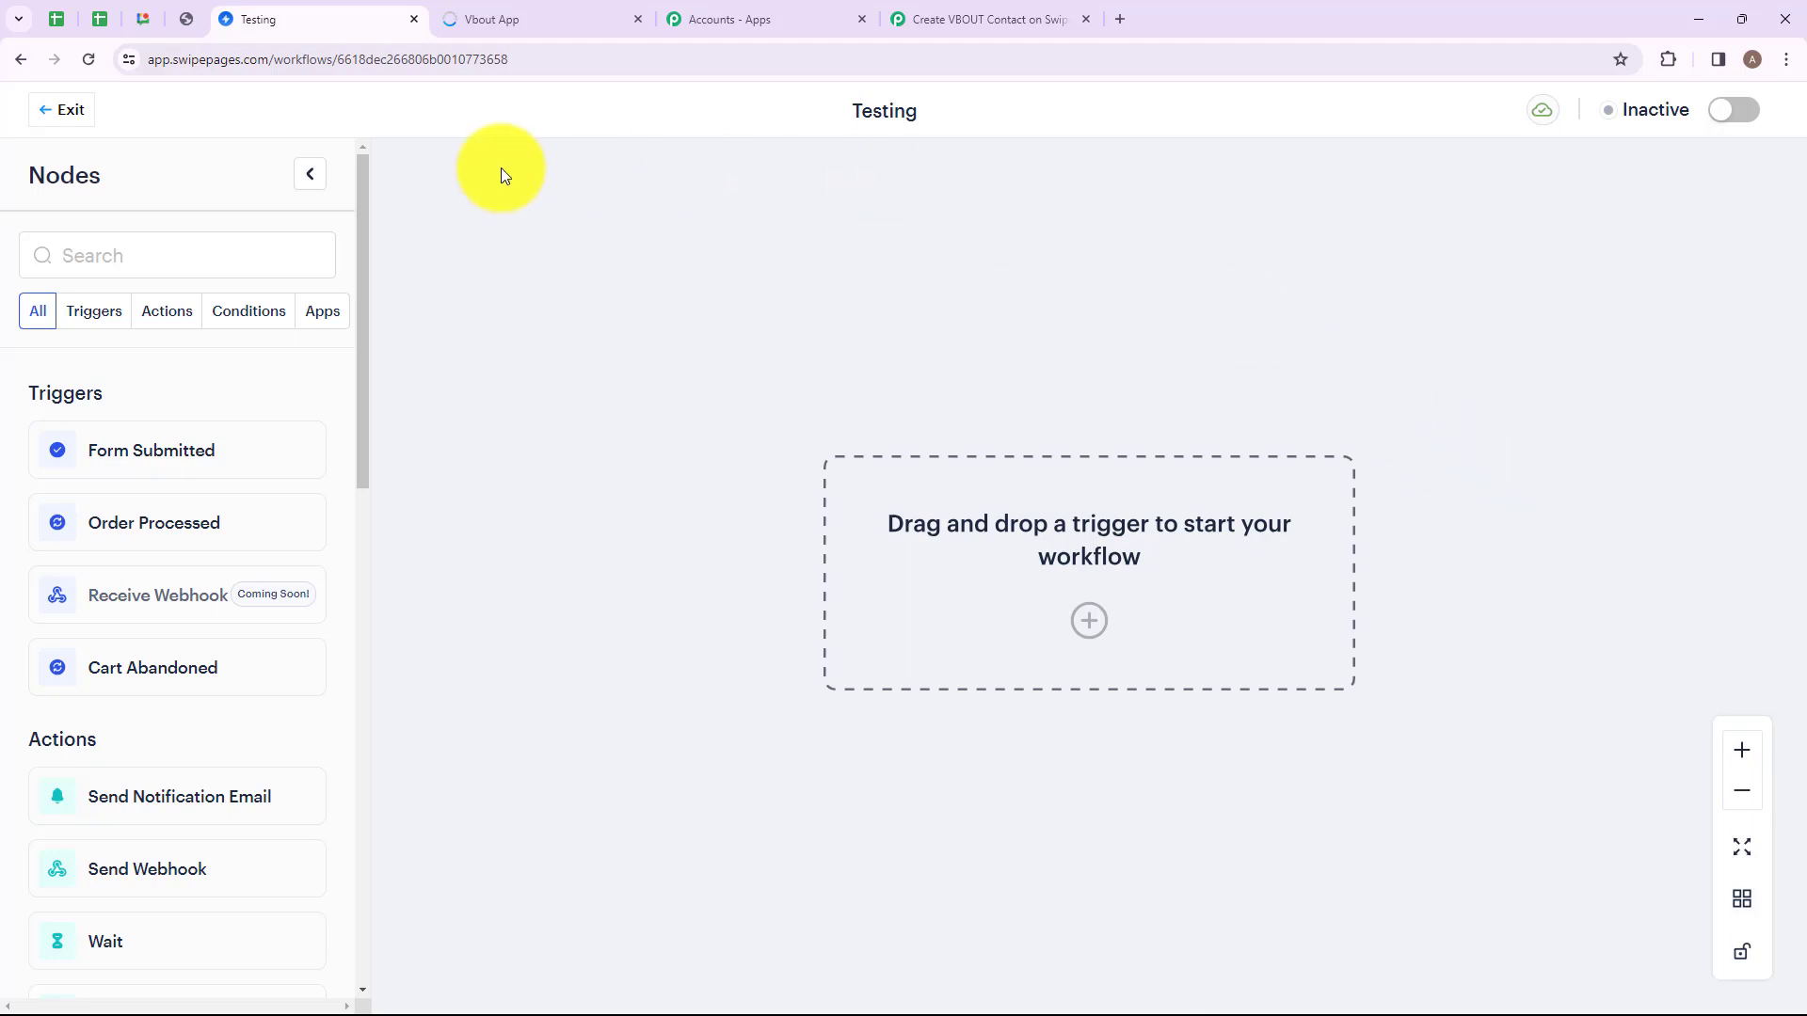
- Add a Form Submitted trigger for the selected page "Integration" and any funnel, and save its field mapping
{"action": "left_click_drag", "start_coordinate": [179, 466], "coordinate": [977, 548]}
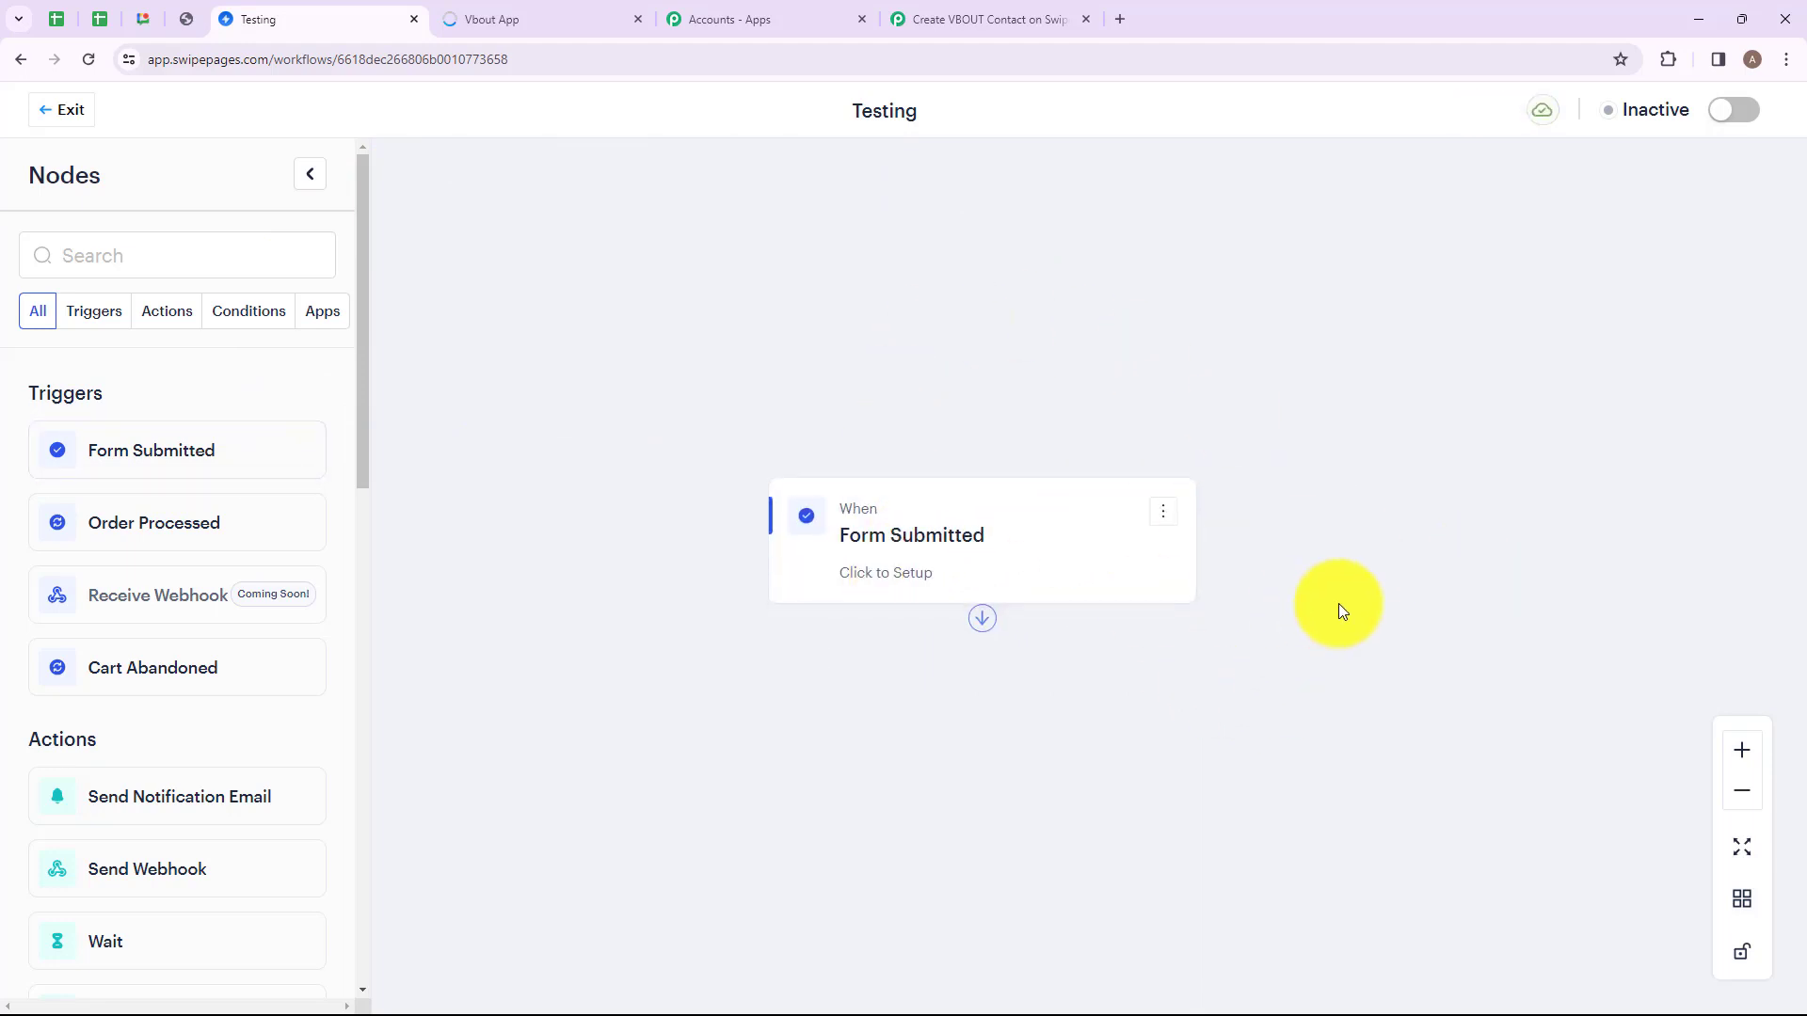
{"action": "left_click", "coordinate": [912, 517]}
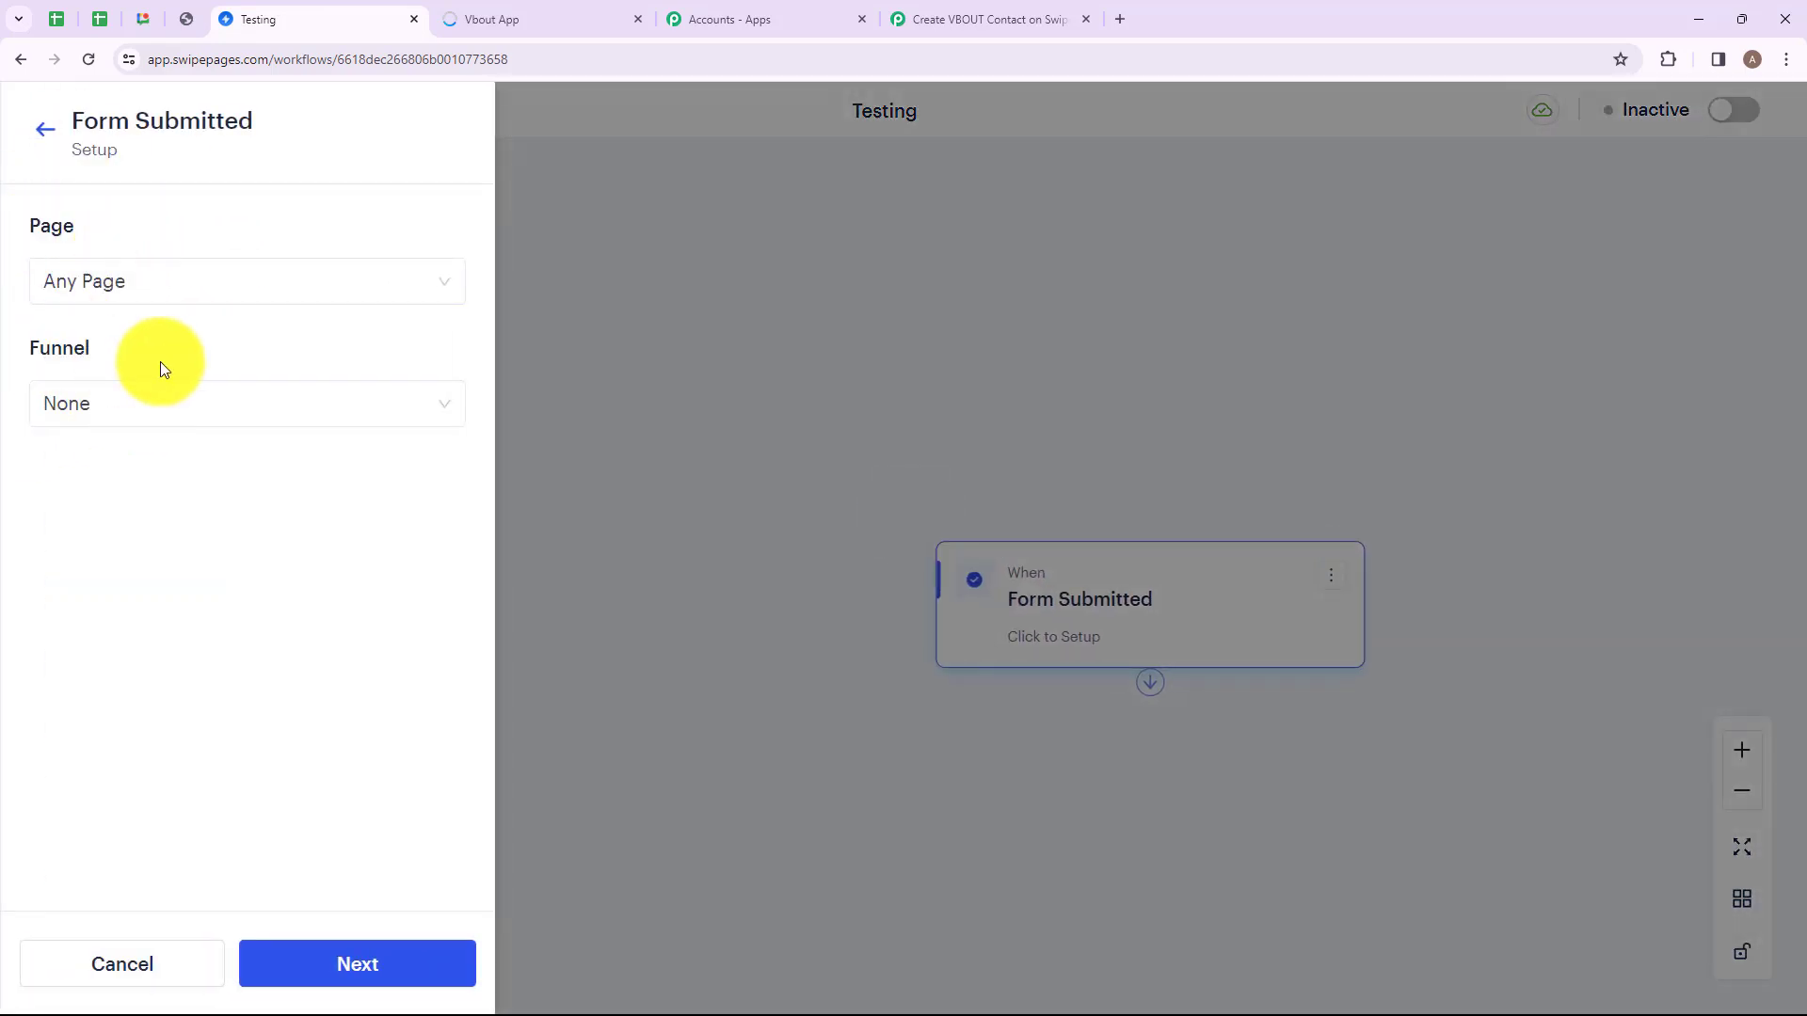
{"action": "left_click", "coordinate": [445, 291]}
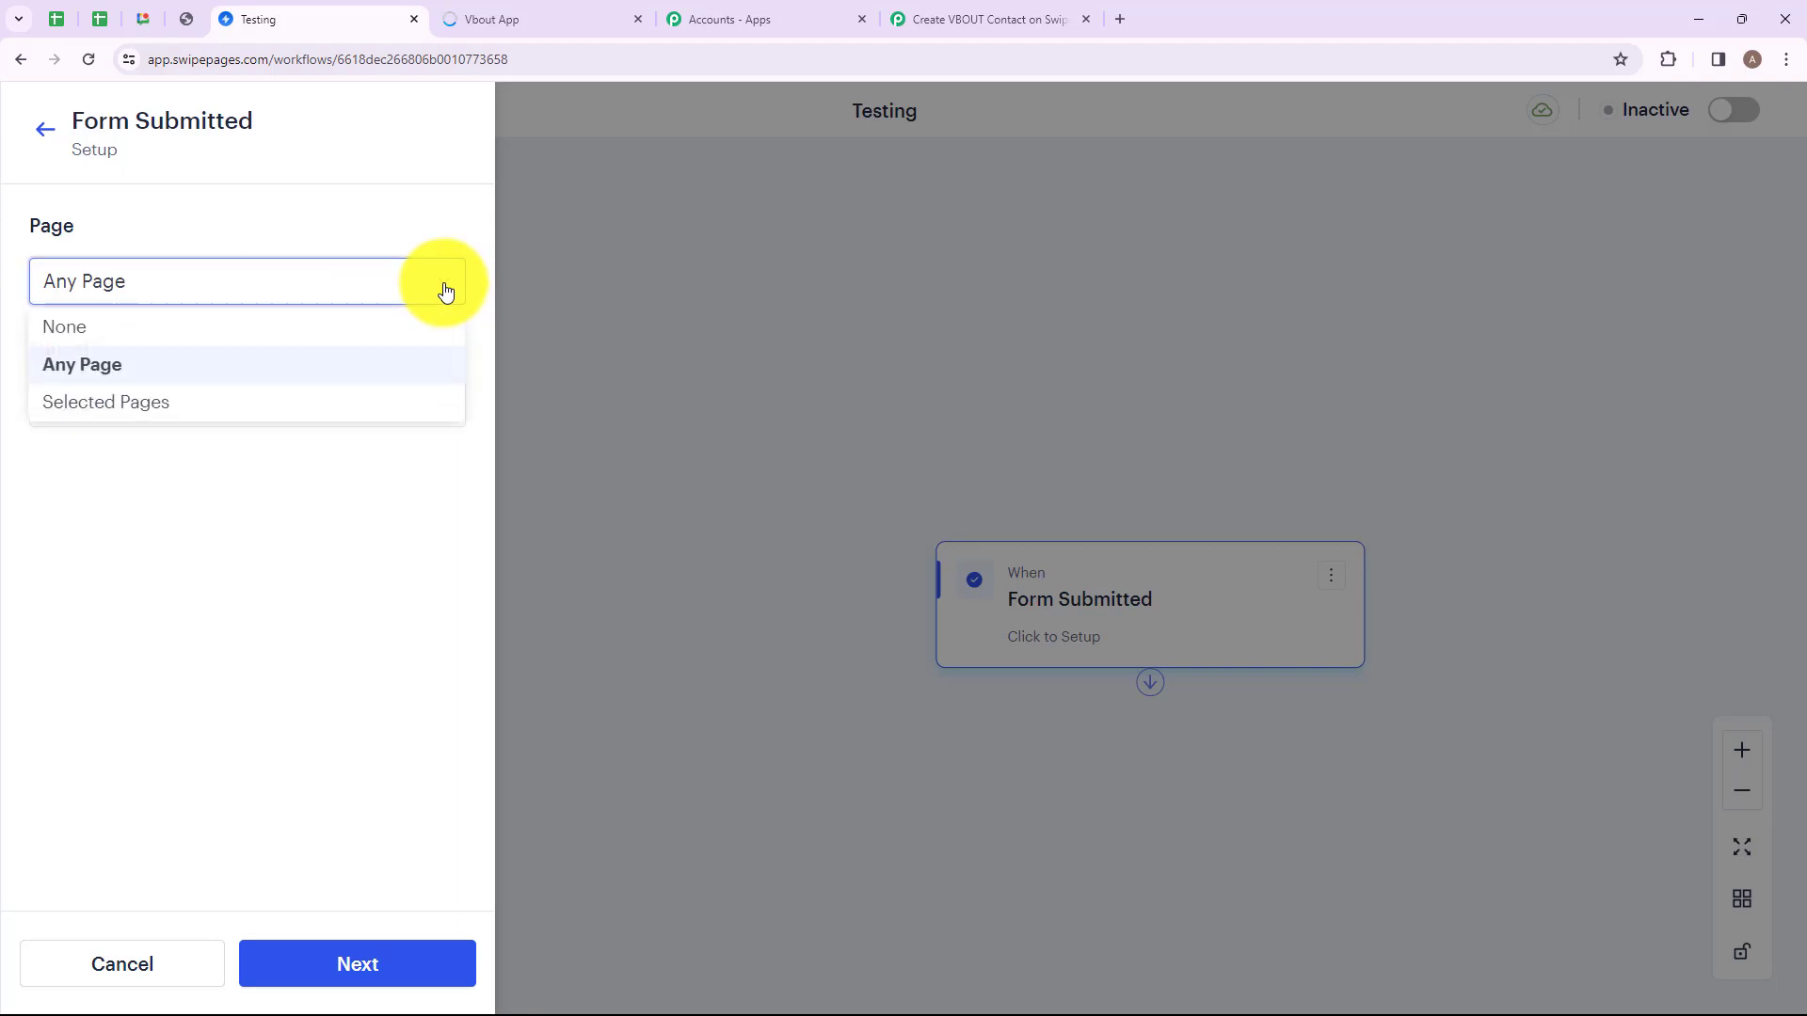
{"action": "left_click", "coordinate": [182, 402]}
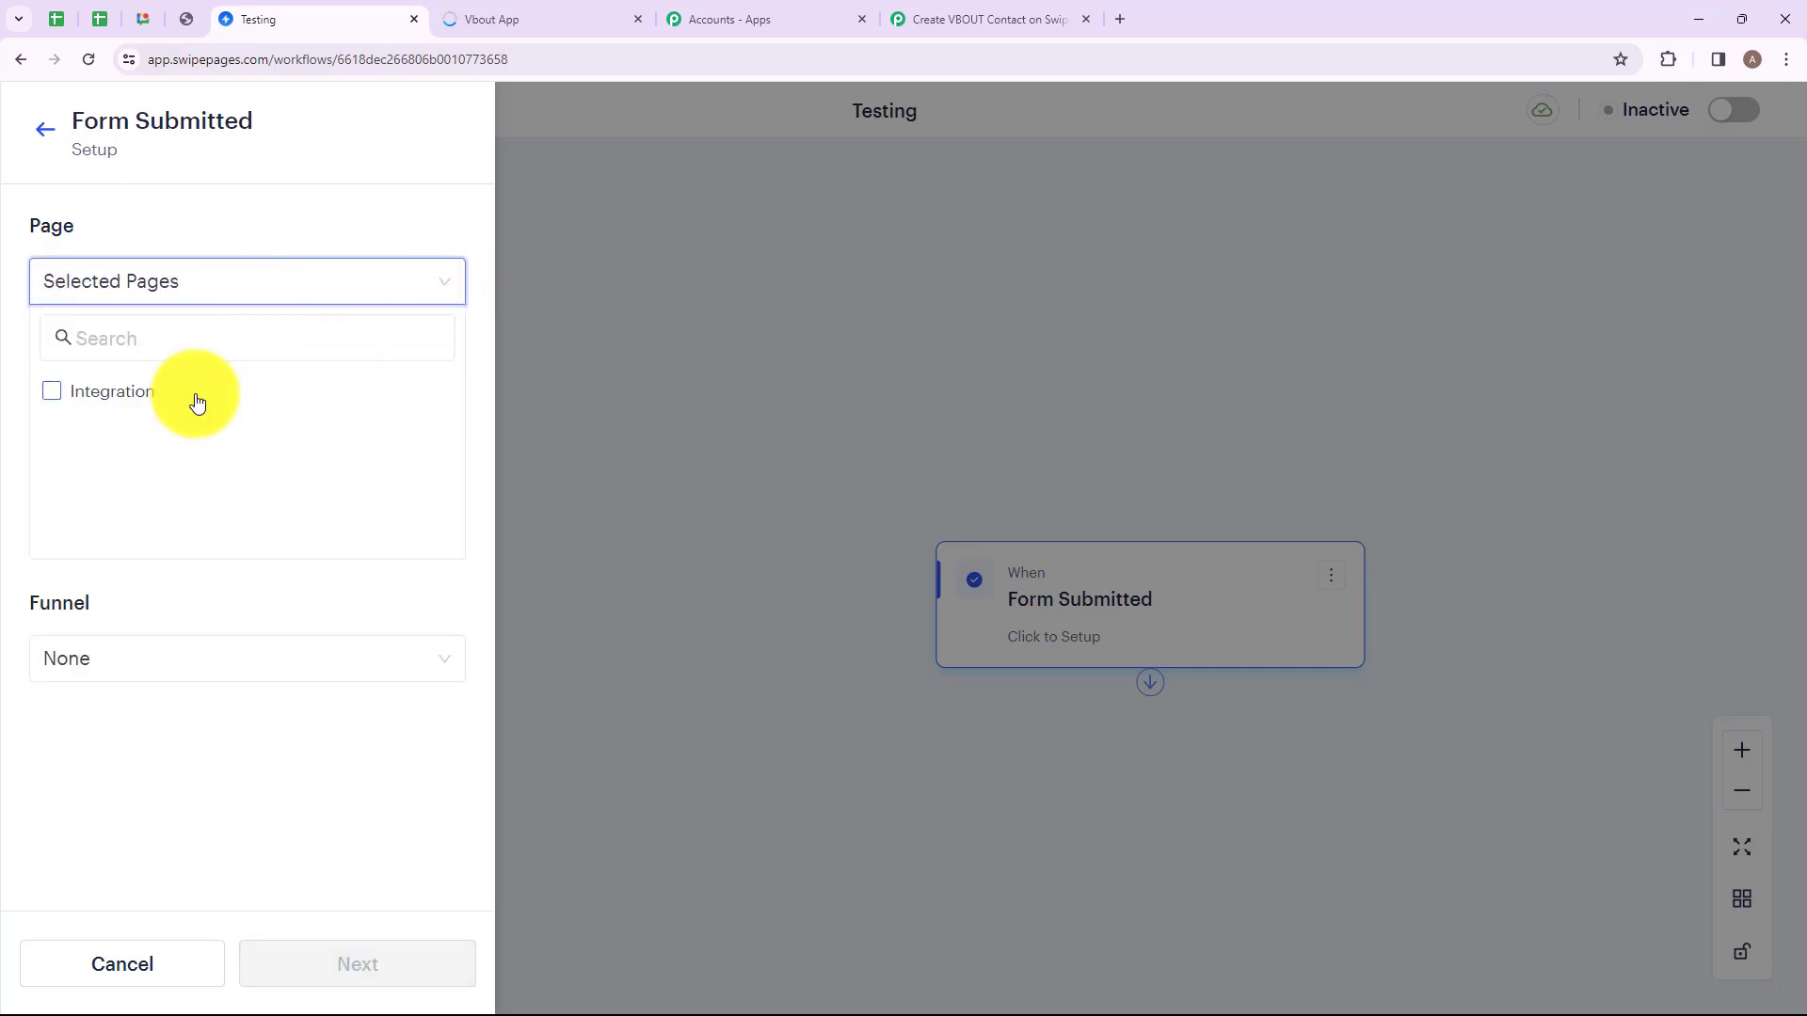
{"action": "left_click", "coordinate": [54, 391]}
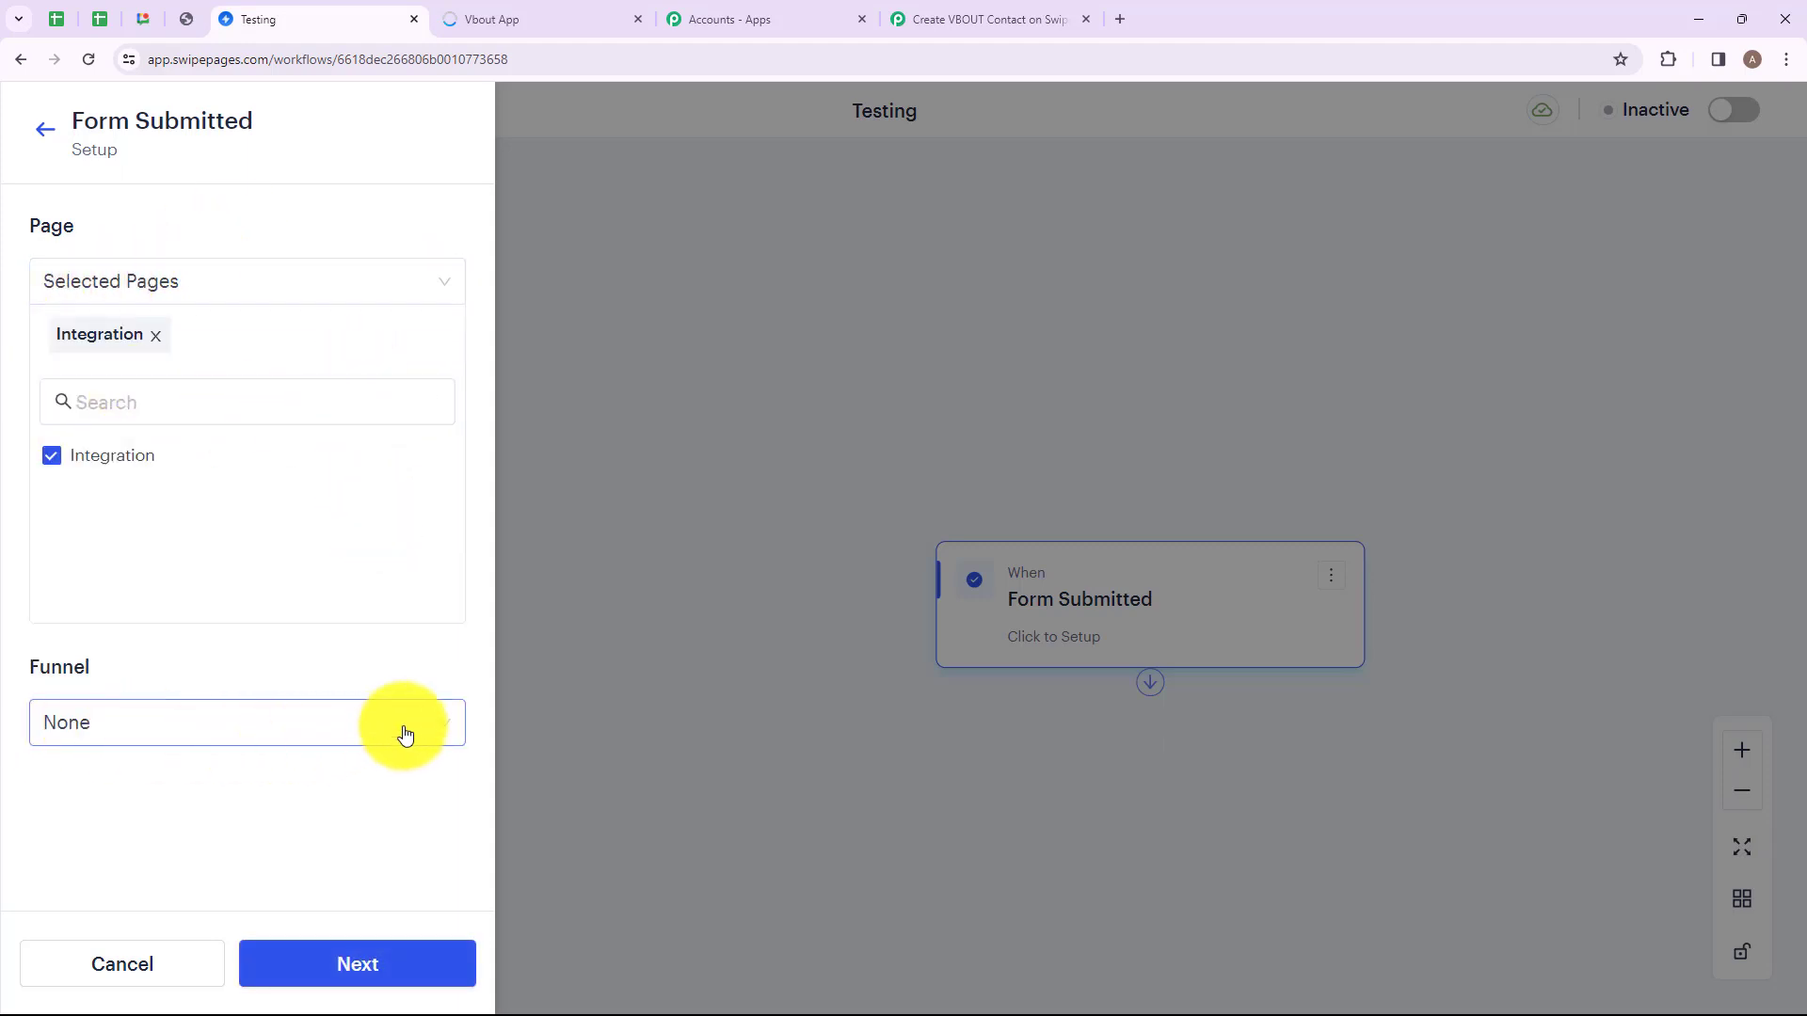
{"action": "left_click", "coordinate": [442, 732]}
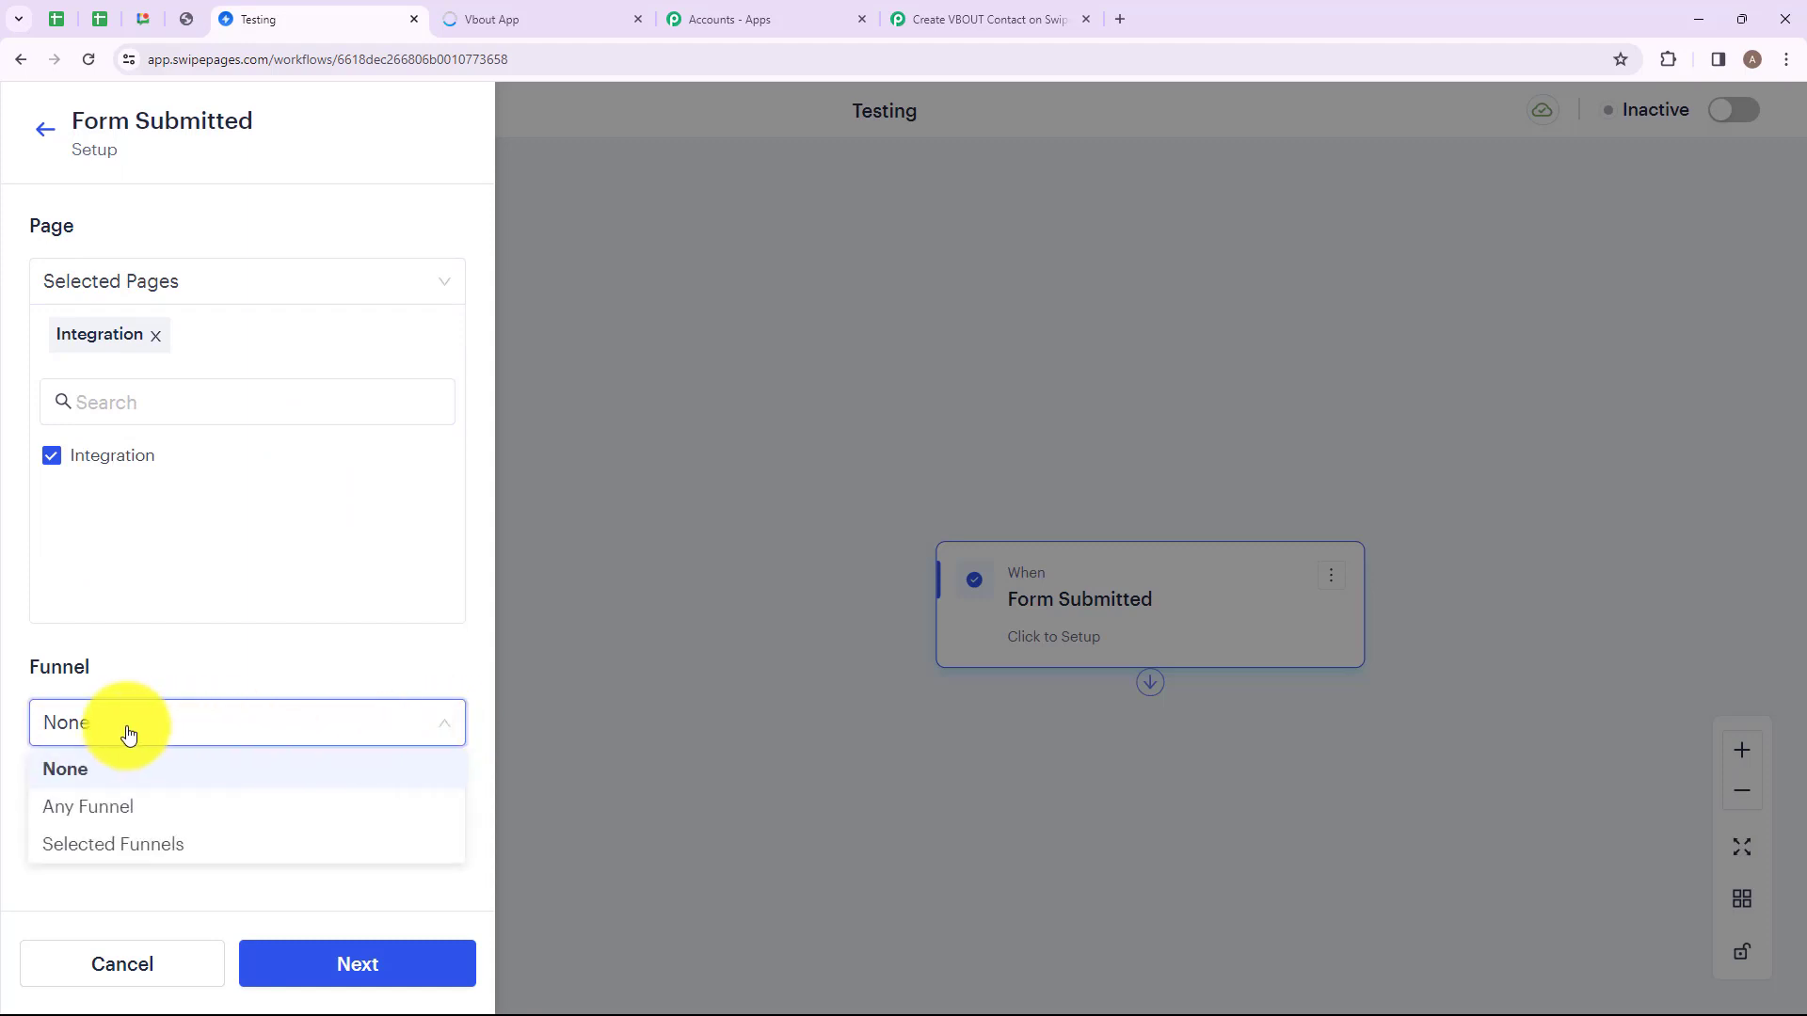
{"action": "left_click", "coordinate": [150, 809]}
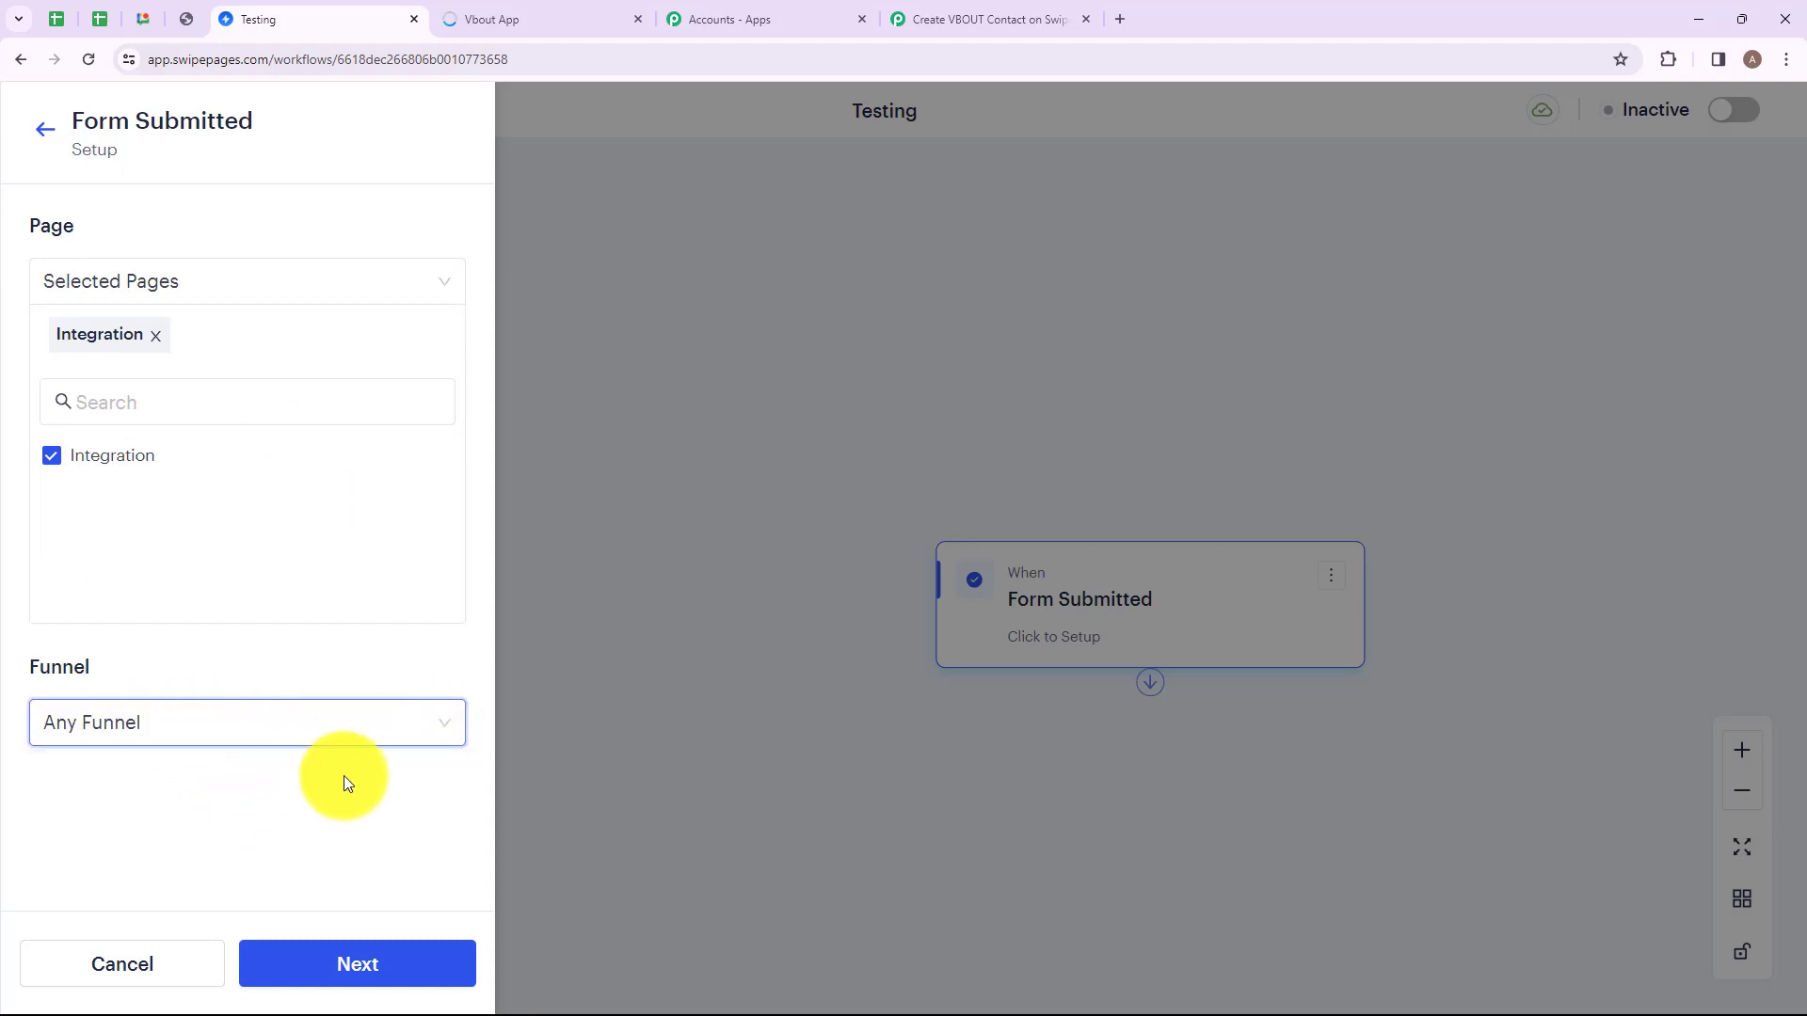
{"action": "left_click", "coordinate": [326, 938]}
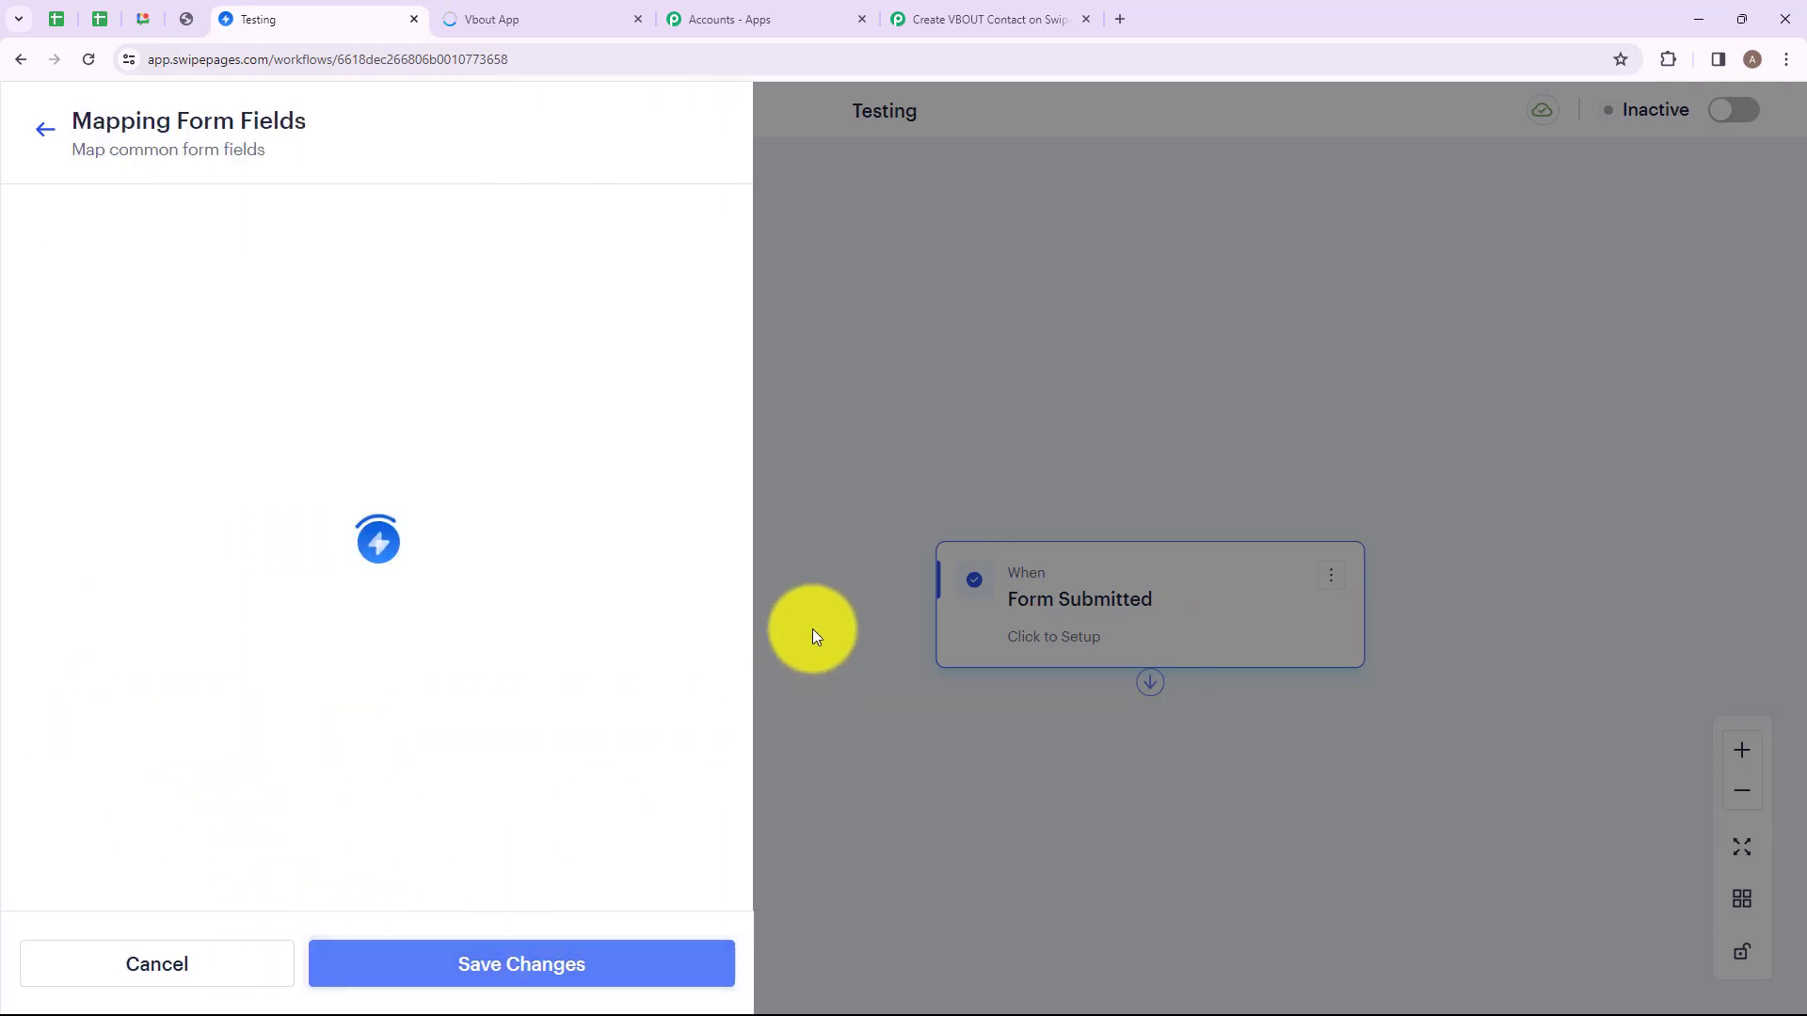
{"action": "left_click", "coordinate": [811, 624]}
- Place a Send Webhook action below the Form Submitted trigger and connect the trigger to it
{"action": "left_click_drag", "start_coordinate": [1060, 548], "coordinate": [873, 393]}
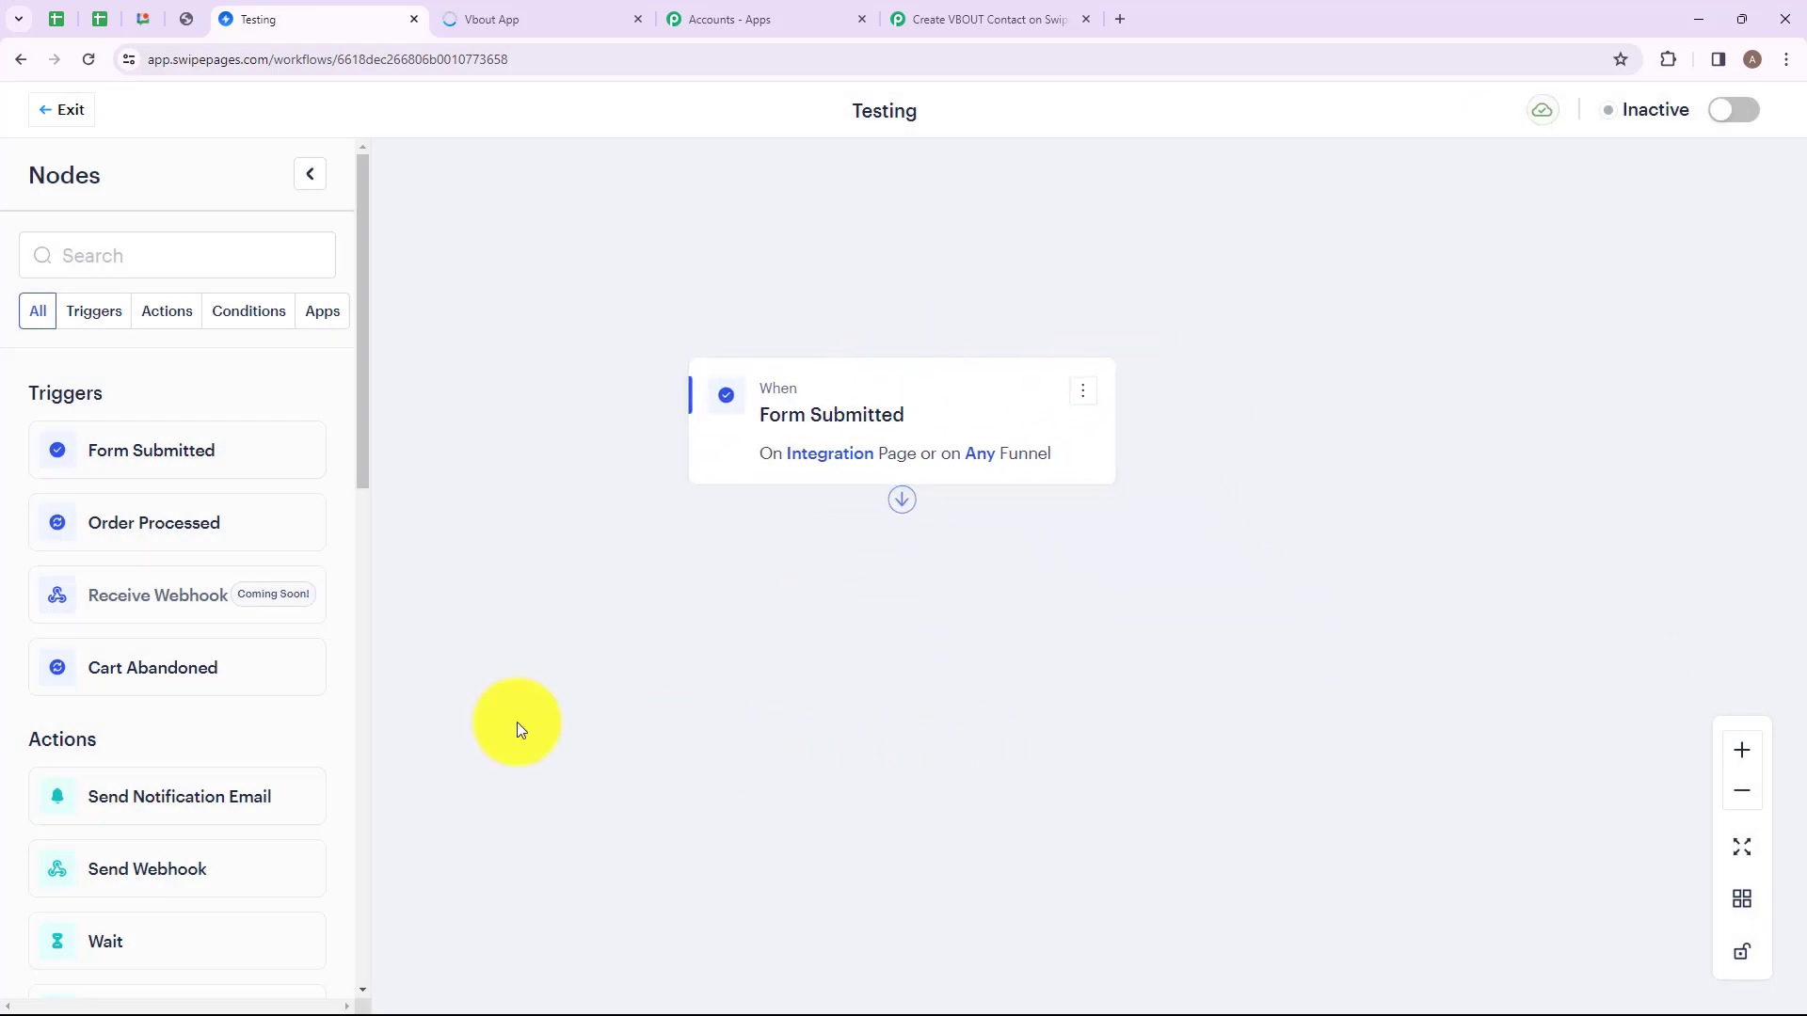
{"action": "left_click_drag", "start_coordinate": [101, 867], "coordinate": [1068, 690]}
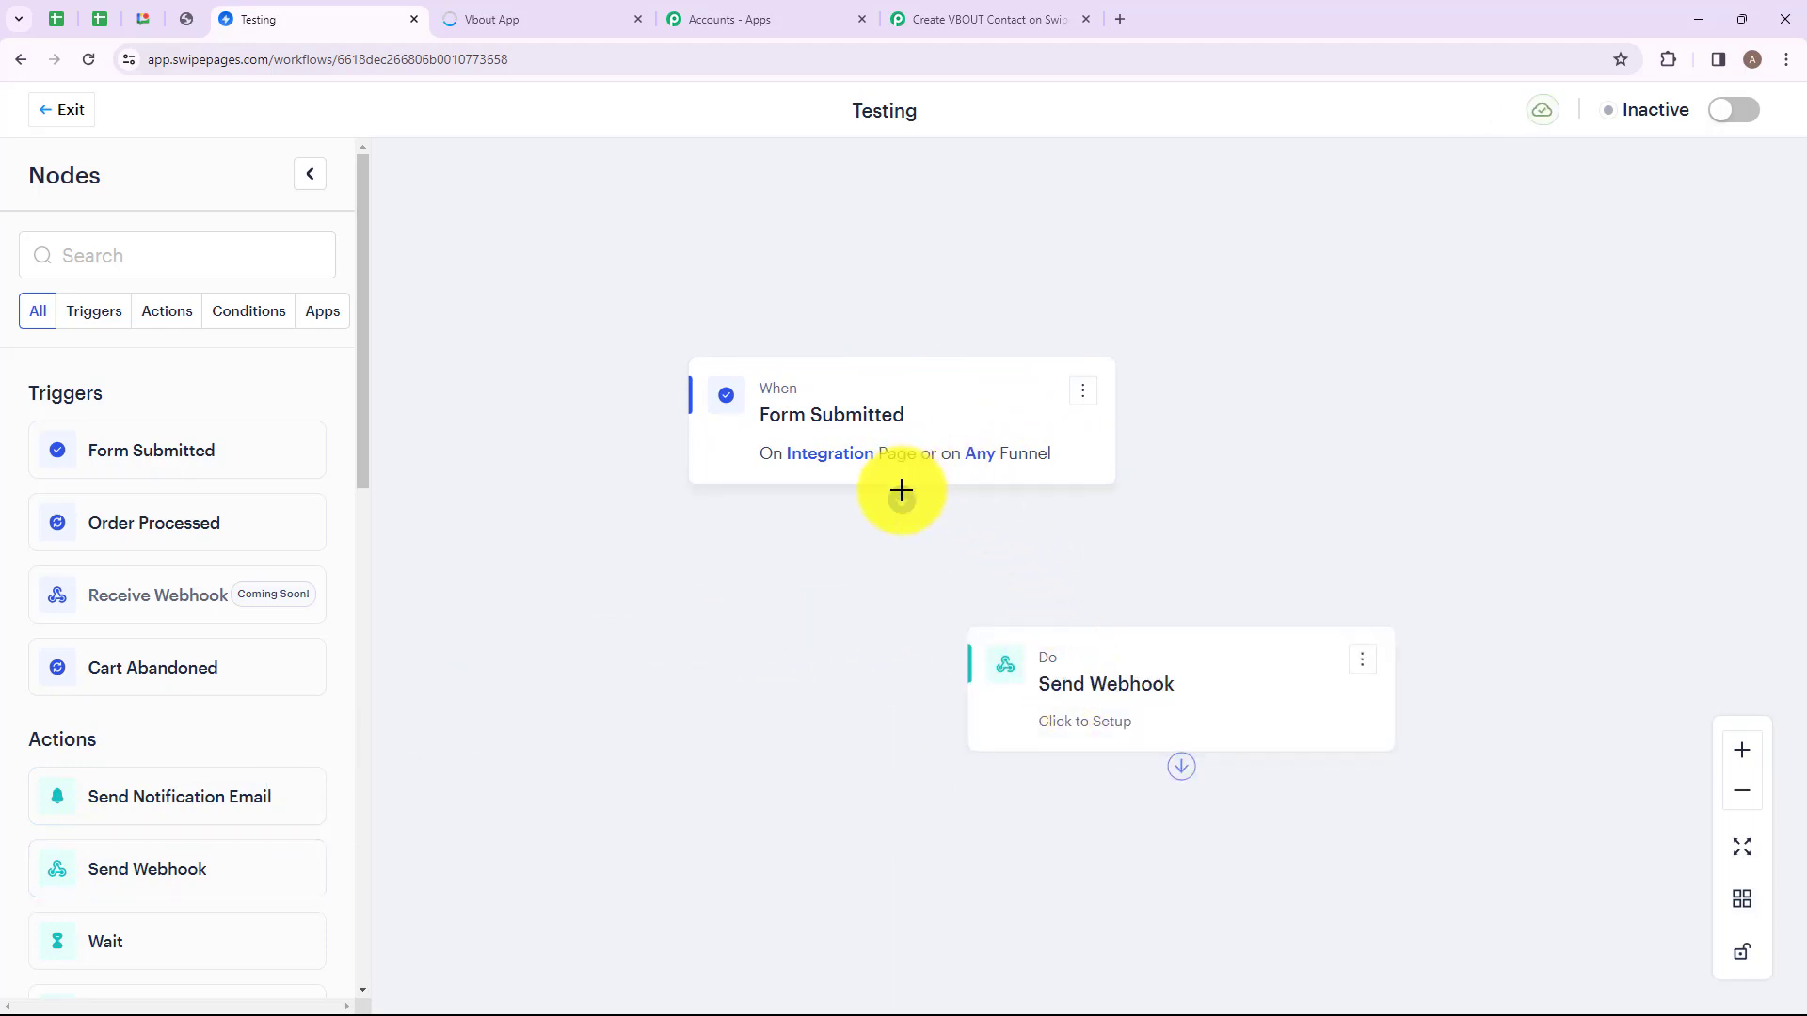
{"action": "left_click_drag", "start_coordinate": [902, 490], "coordinate": [1211, 666]}
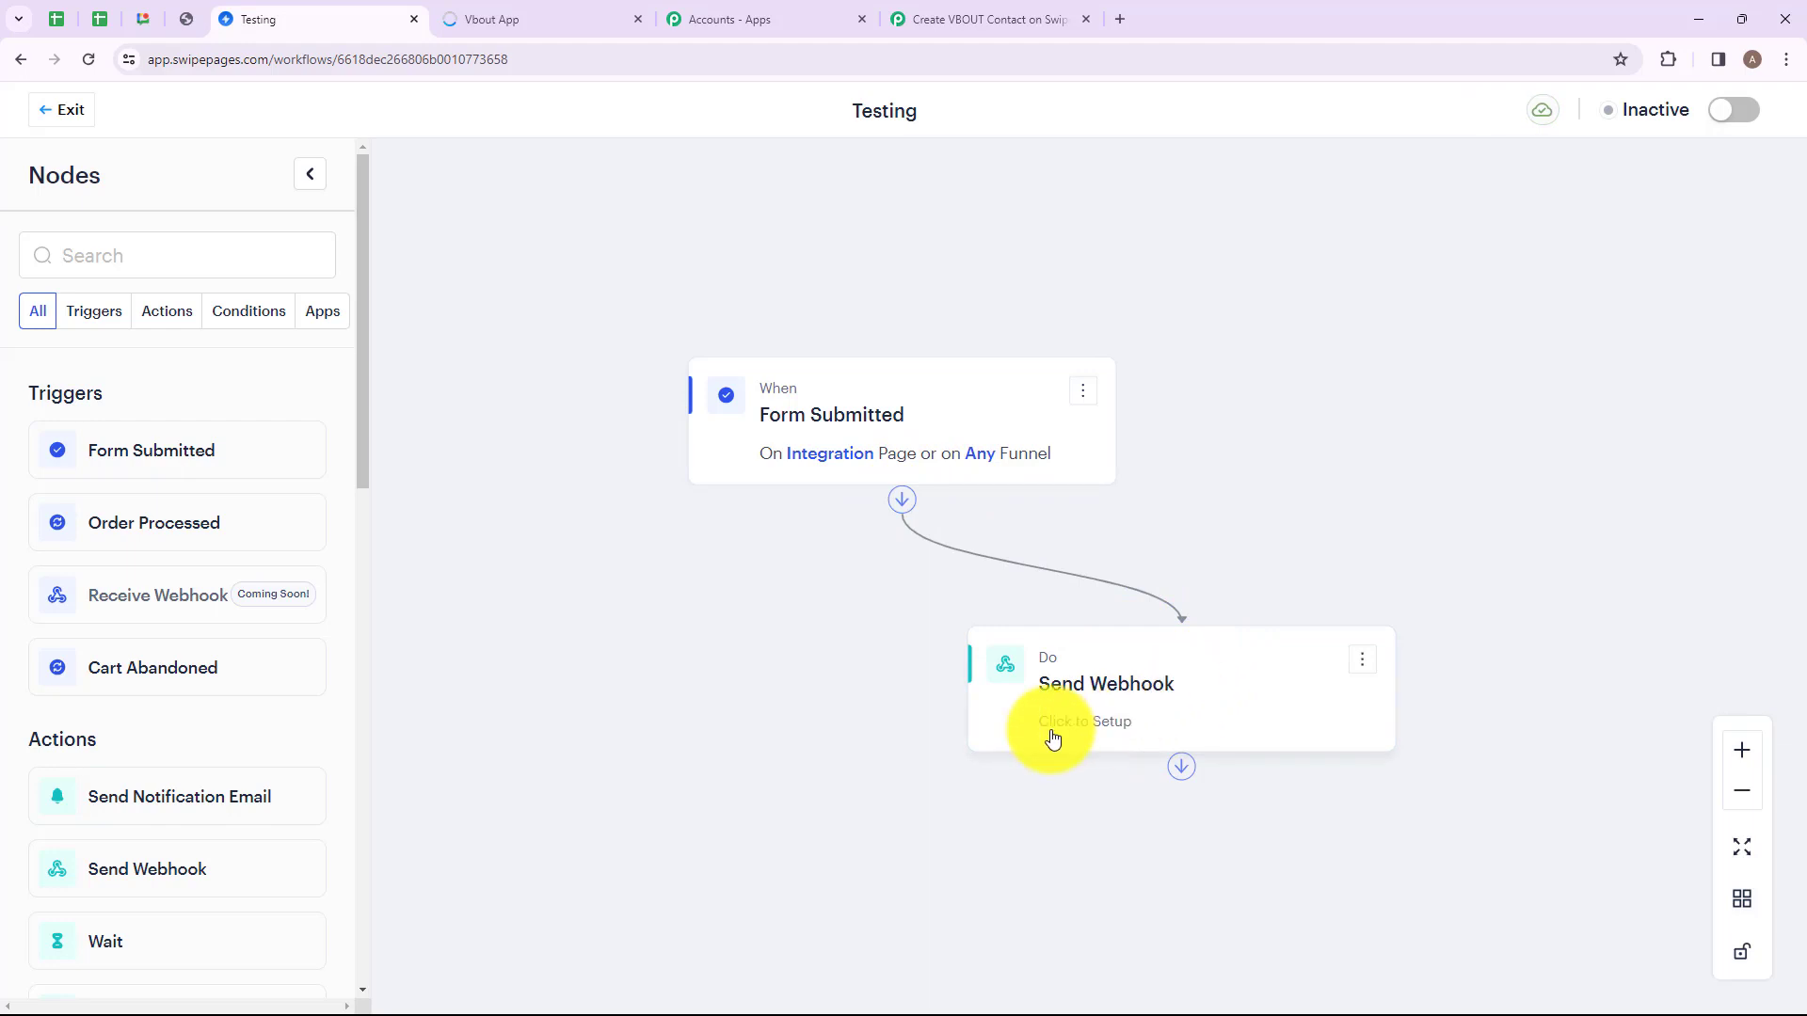
- Set the Send Webhook action's URL to the copied Pabbly Connect webhook URL, keeping the POST method
{"action": "left_click", "coordinate": [1082, 687]}
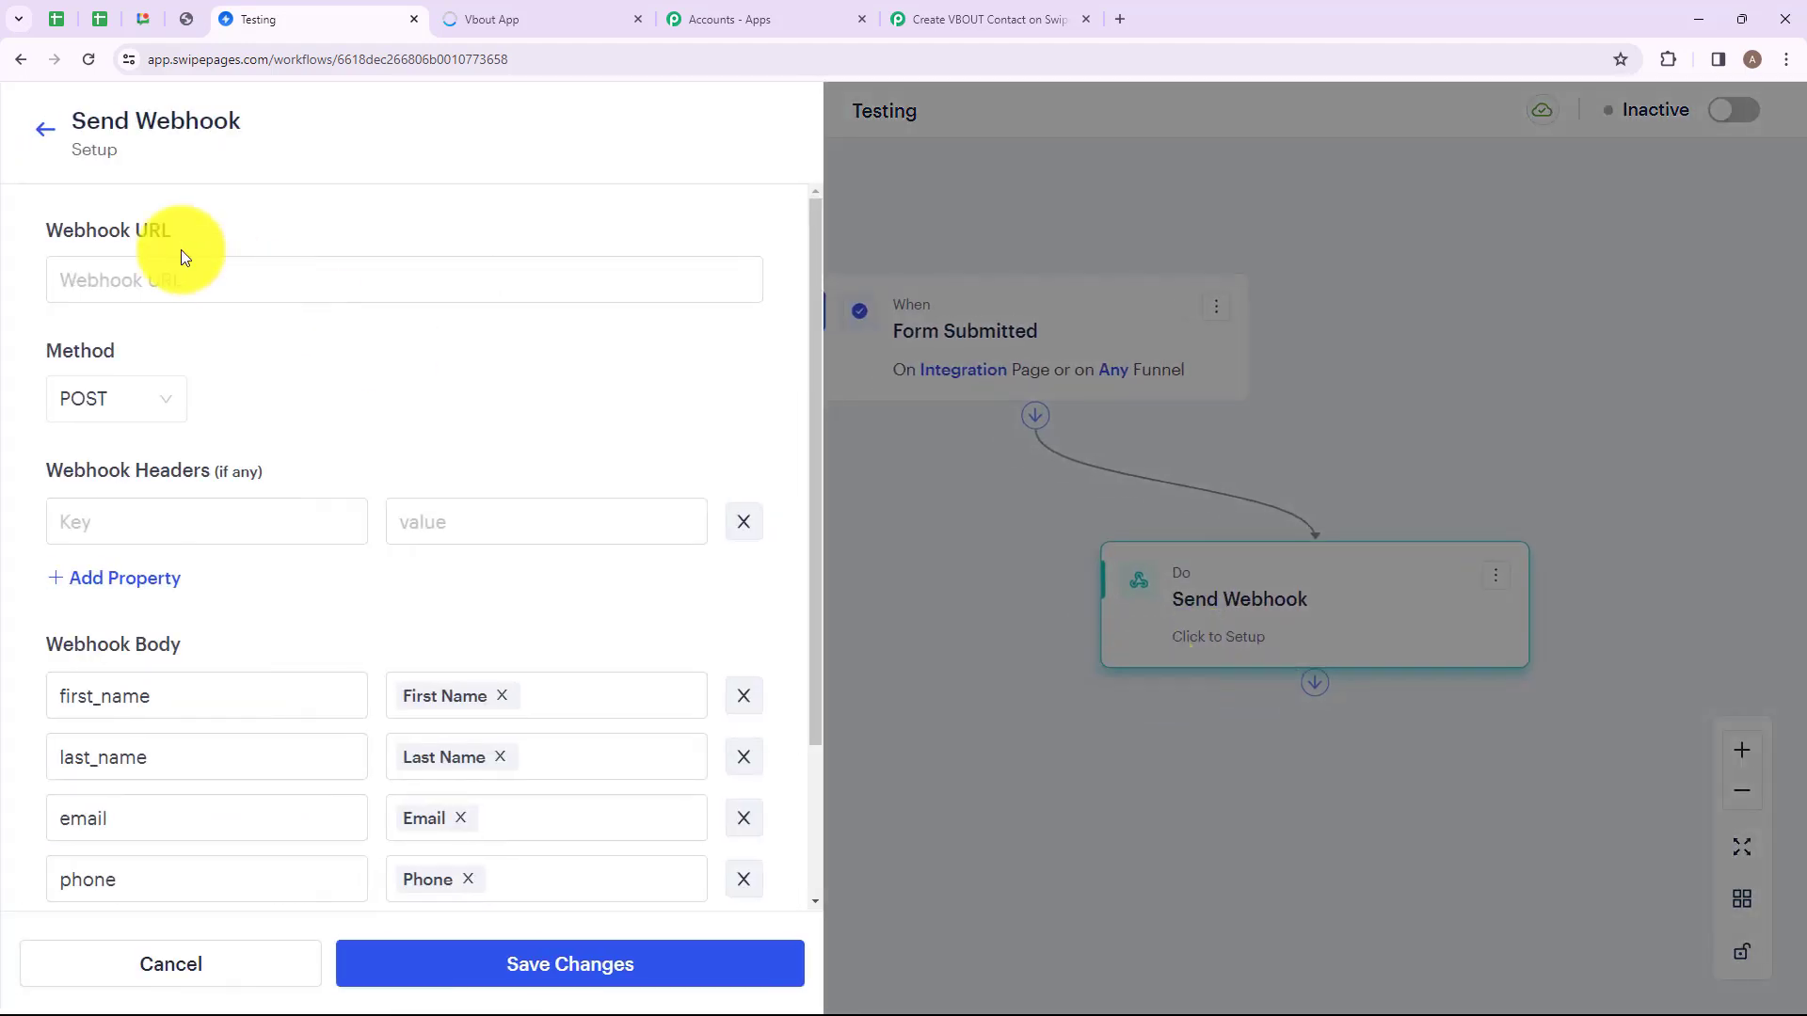
{"action": "left_click", "coordinate": [162, 278]}
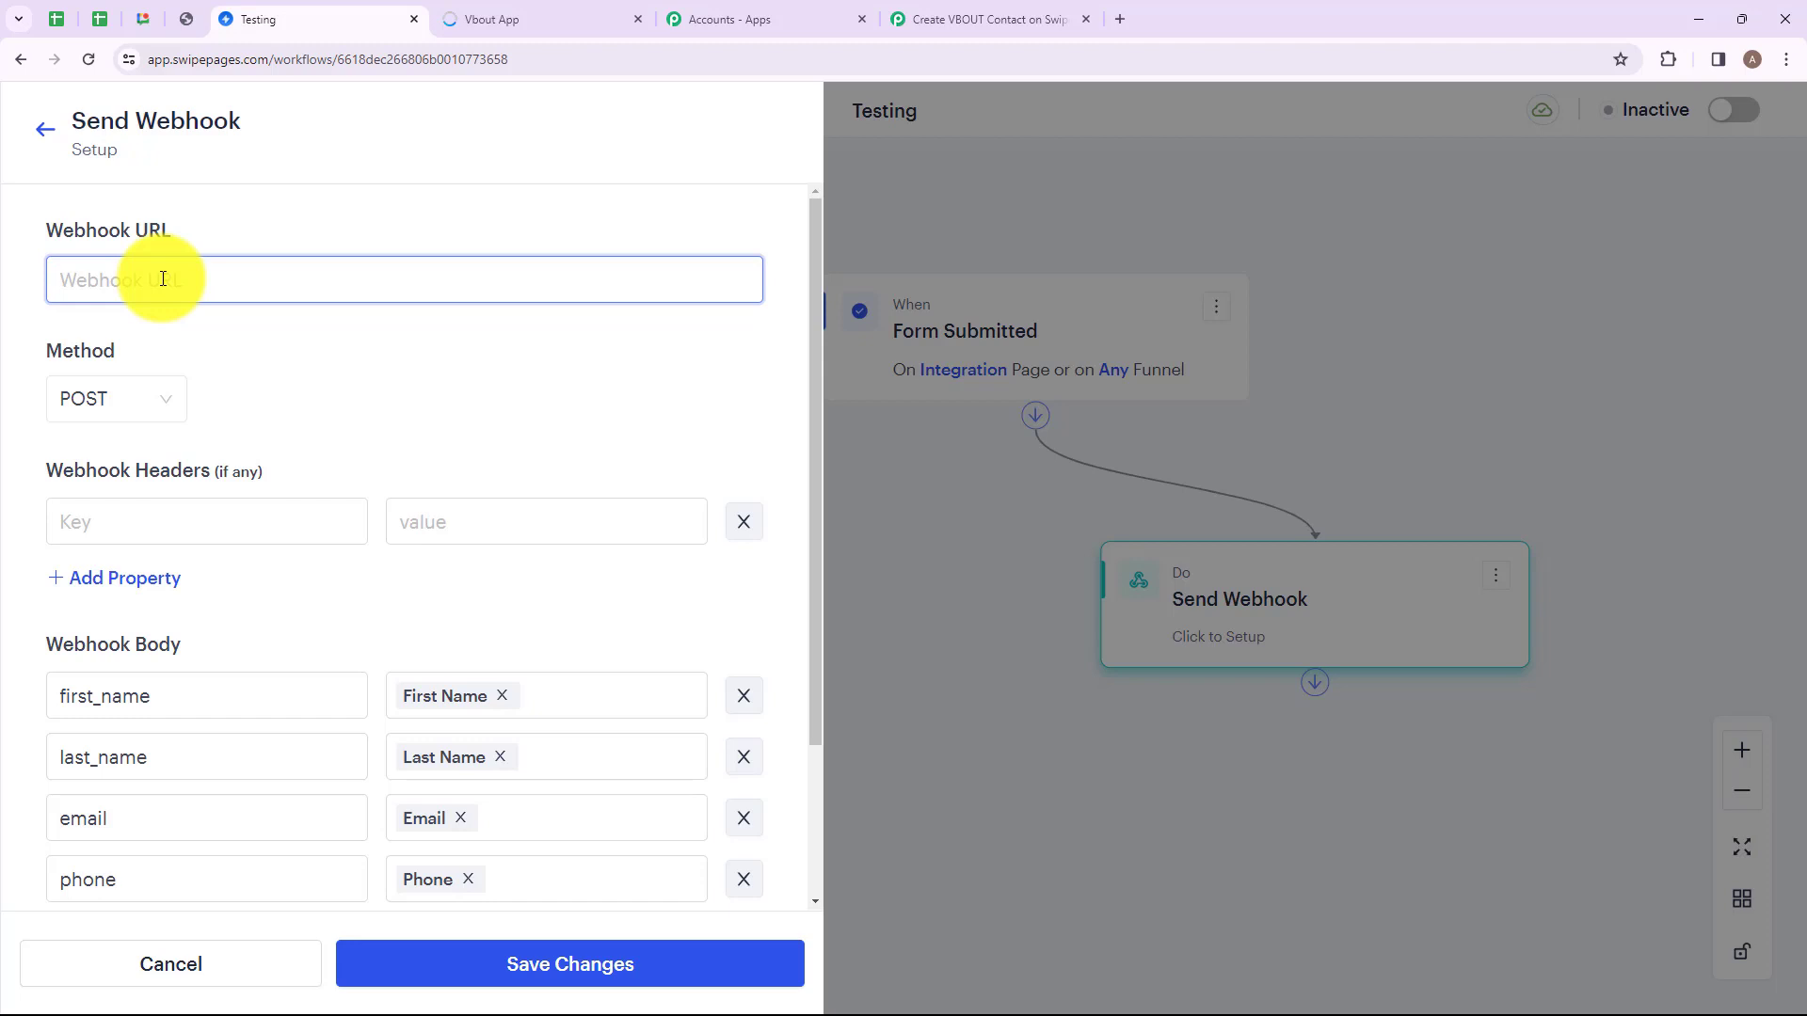
{"action": "key", "text": "ctrl+v"}
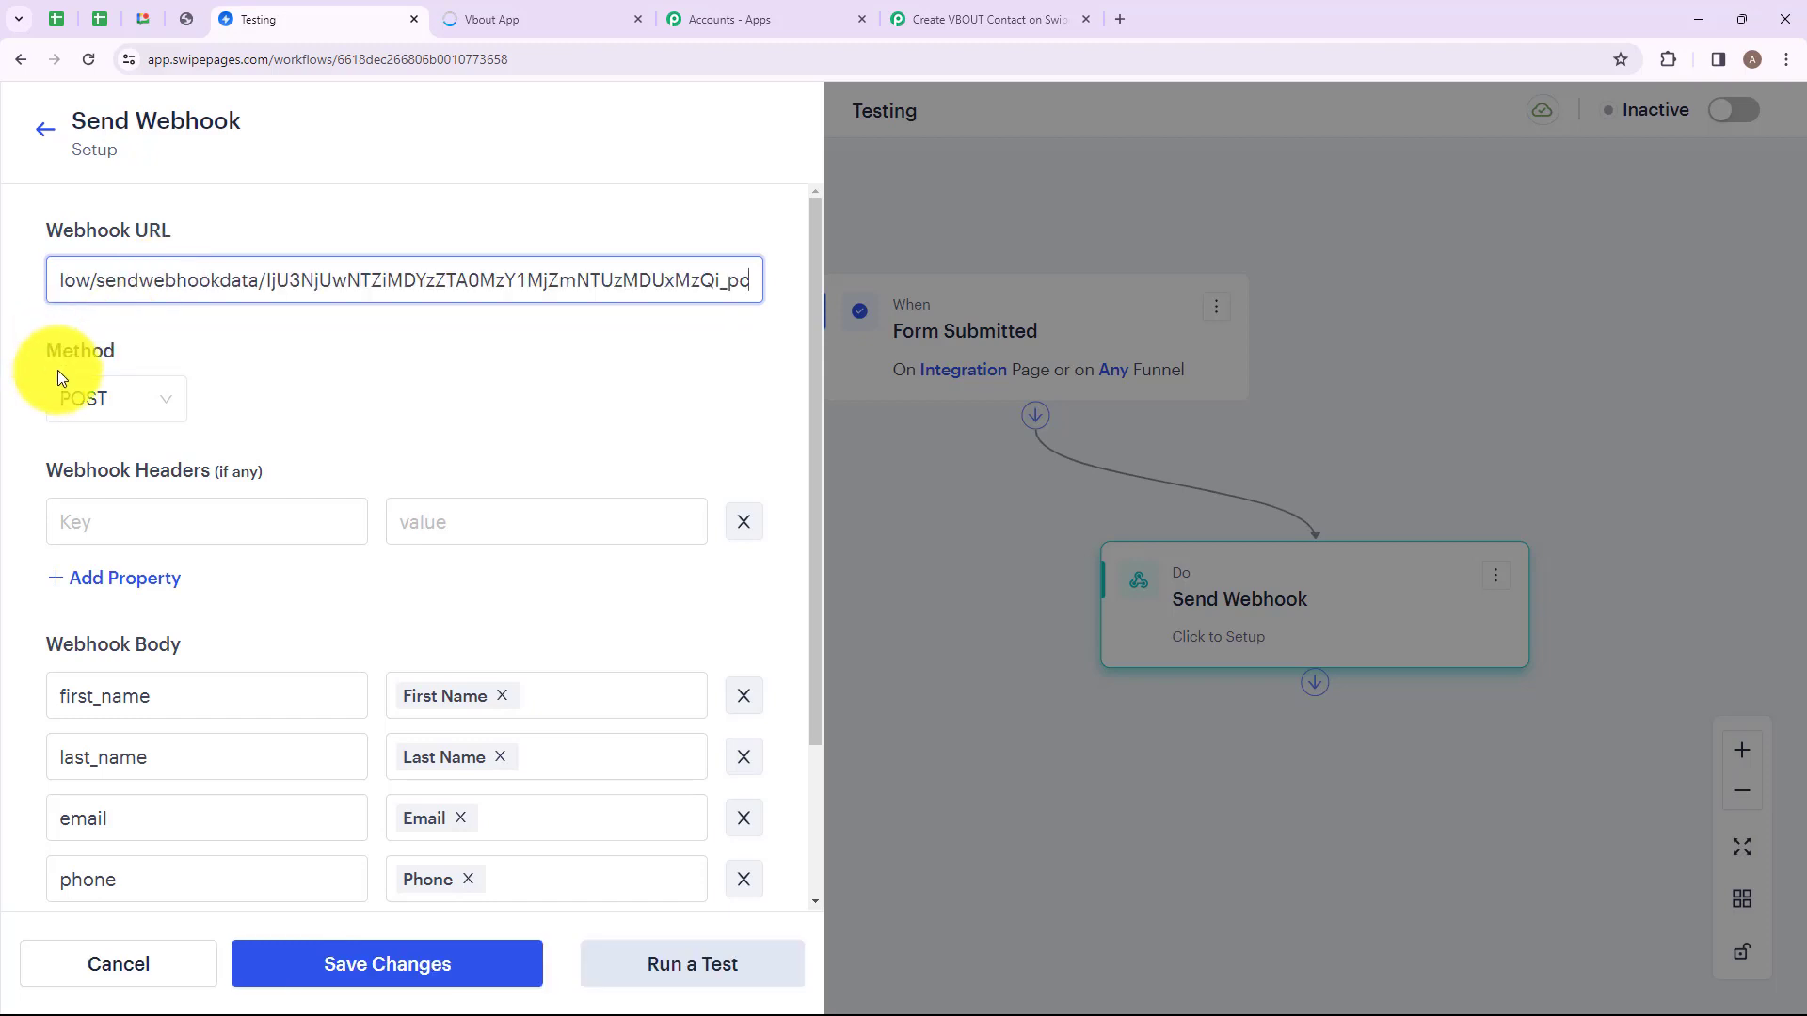
{"action": "left_click", "coordinate": [174, 396]}
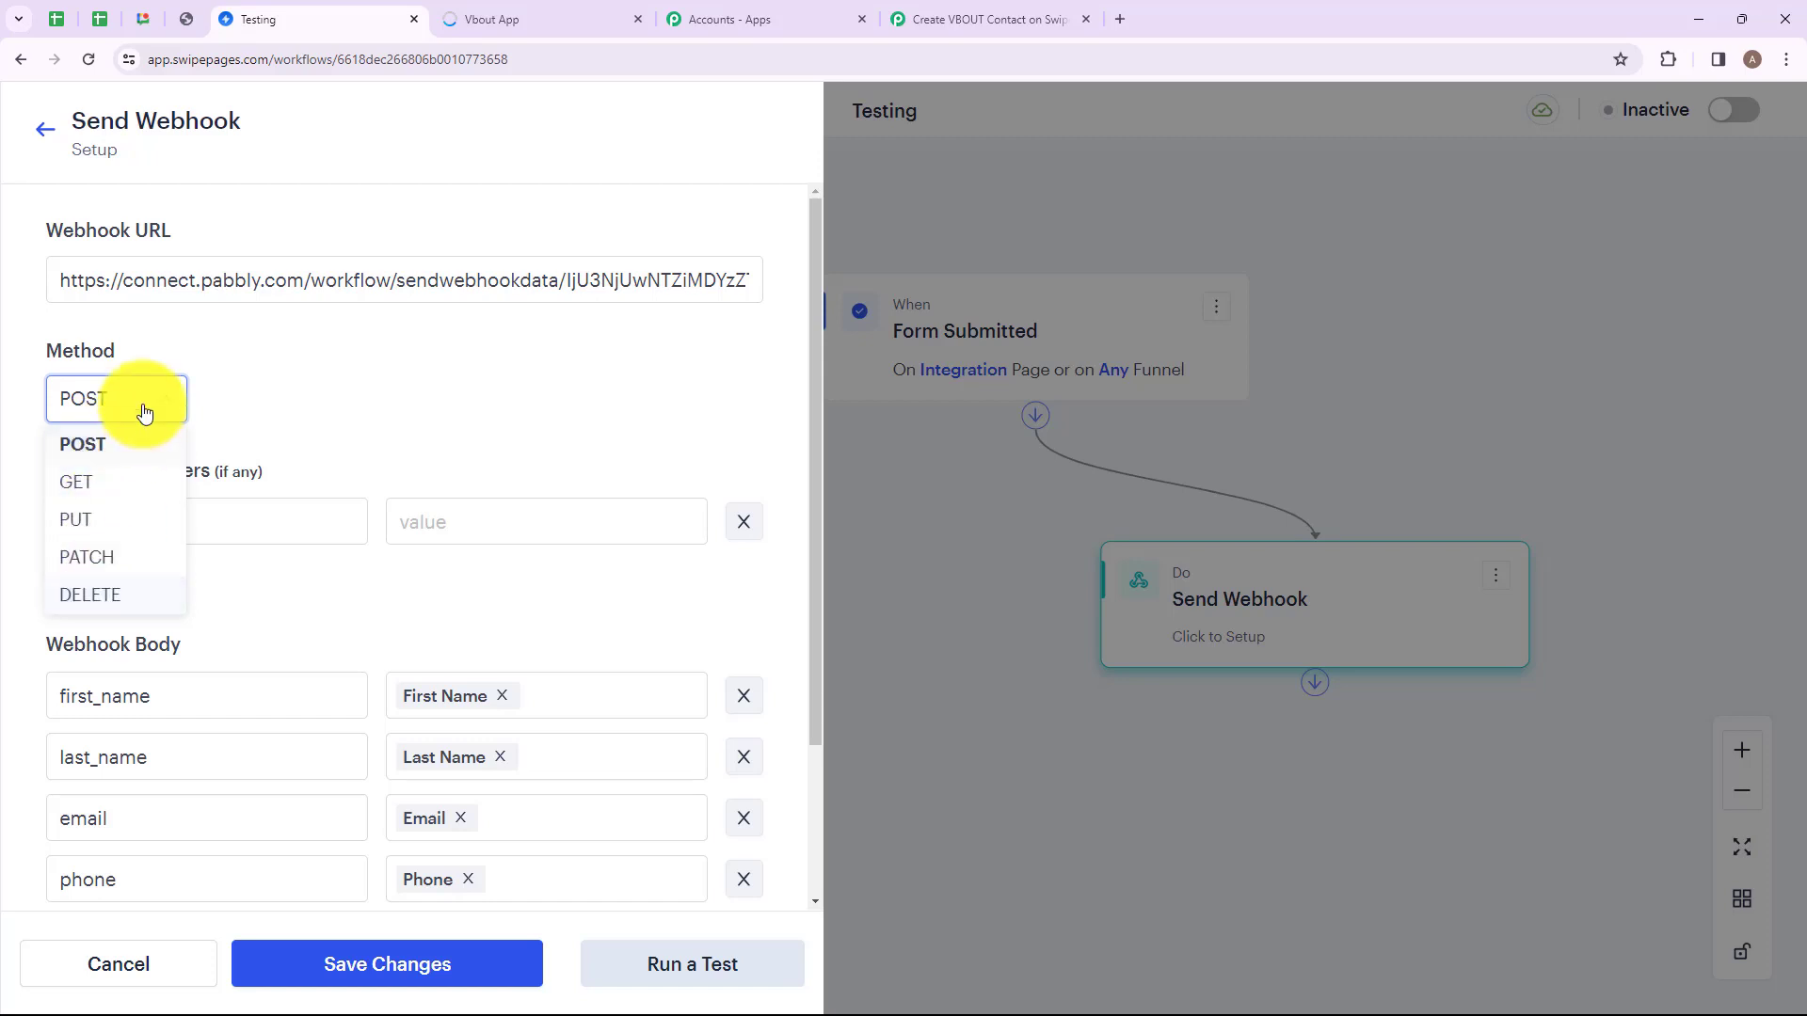
{"action": "left_click", "coordinate": [263, 395]}
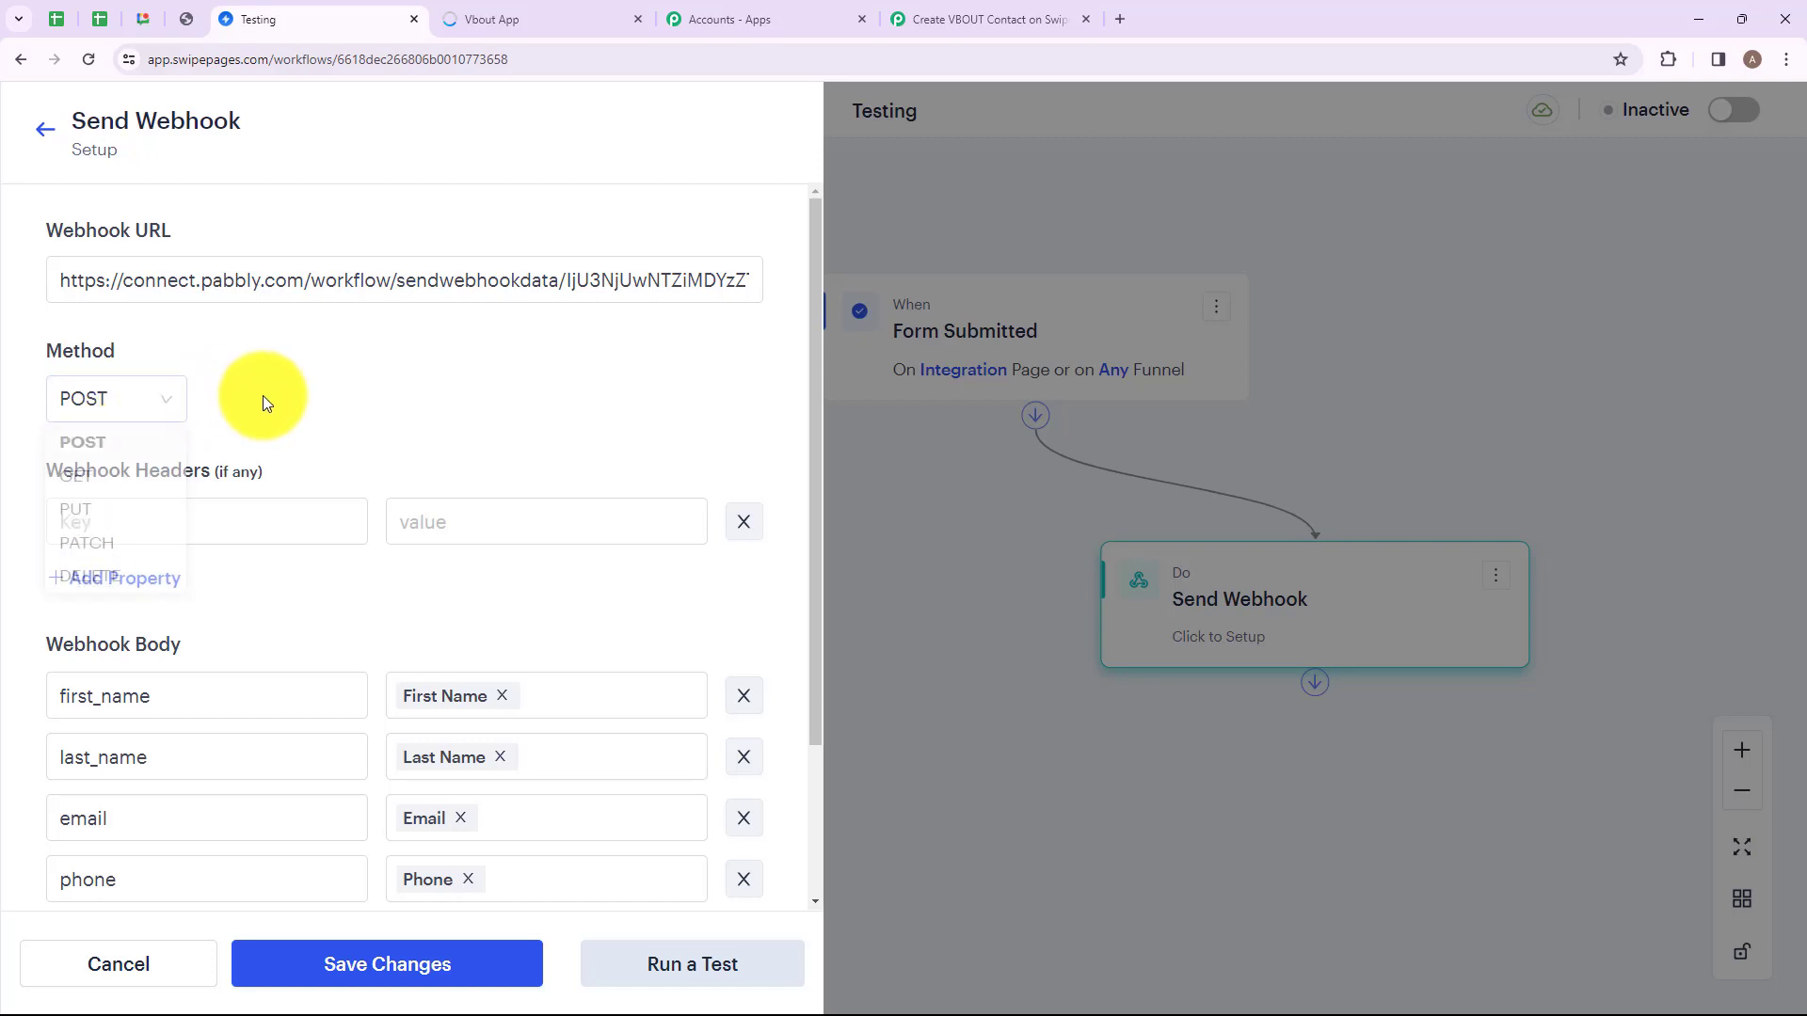
- Check the webhook body fields, test and save the Send Webhook action, and activate the workflow
{"action": "scroll", "coordinate": [271, 397], "scroll_direction": "down", "scroll_amount": 2}
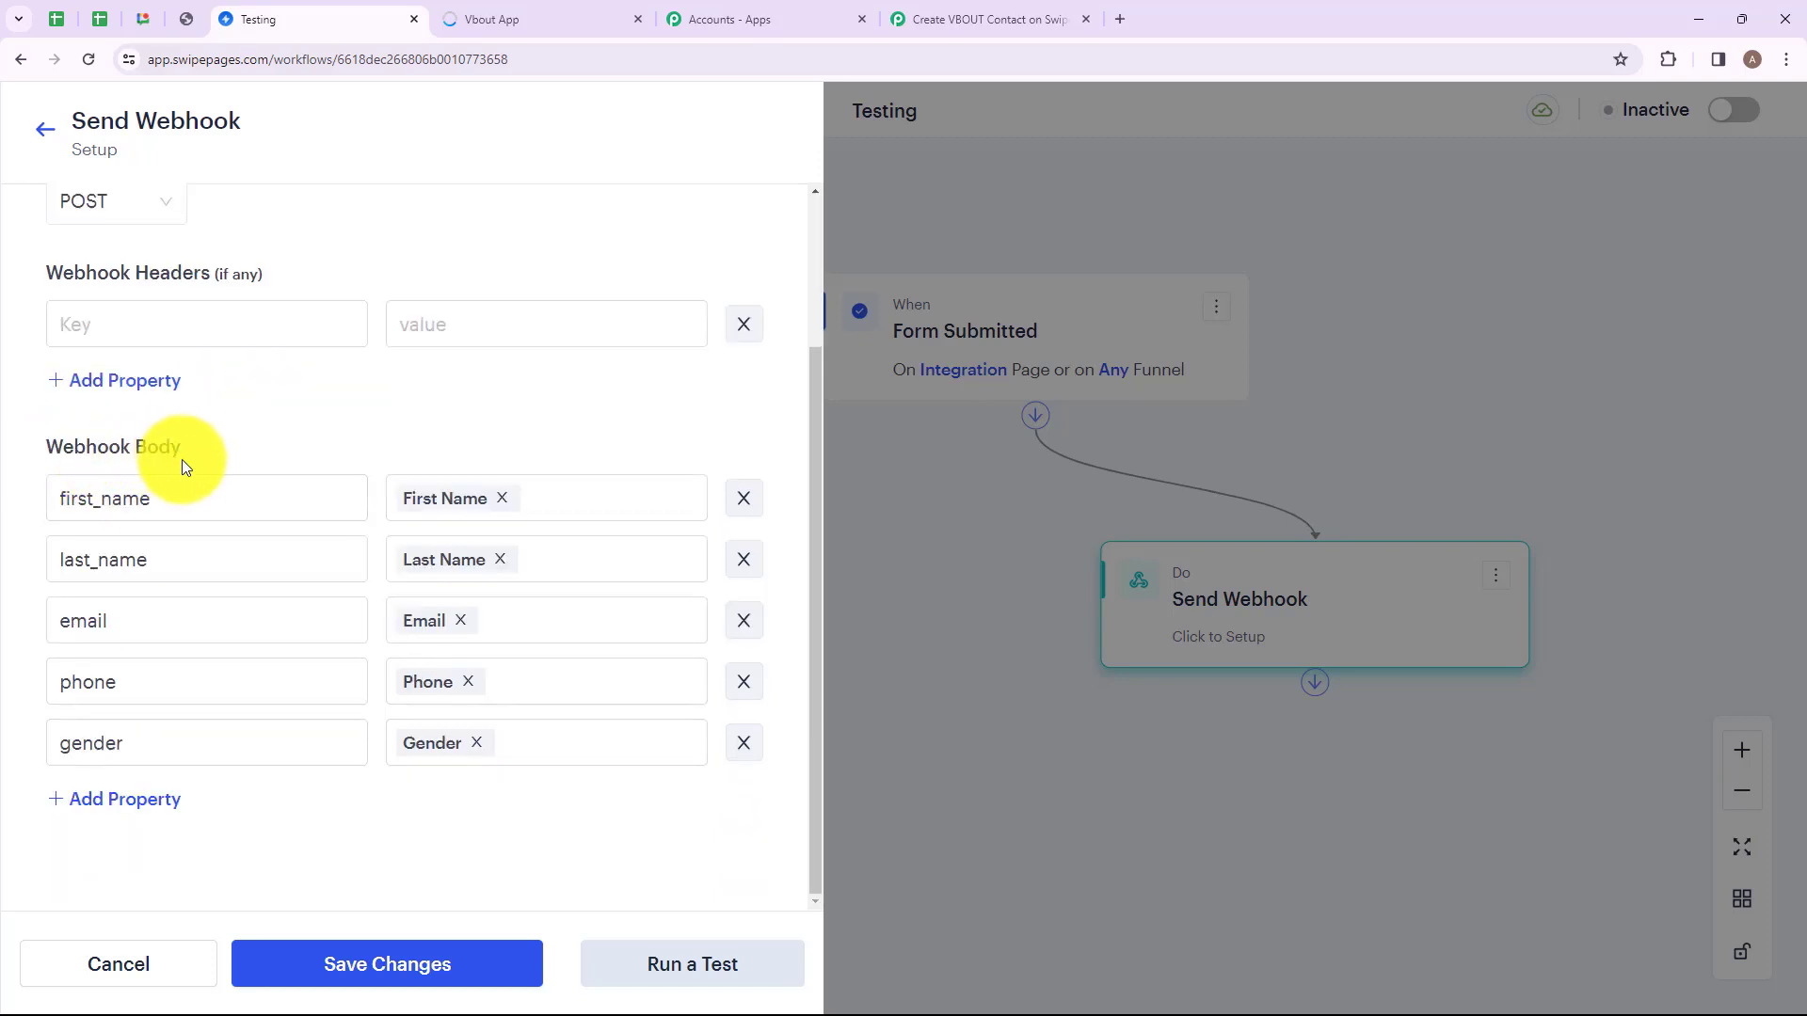
{"action": "left_click", "coordinate": [100, 493]}
{"action": "left_click", "coordinate": [152, 563]}
{"action": "left_click", "coordinate": [73, 623]}
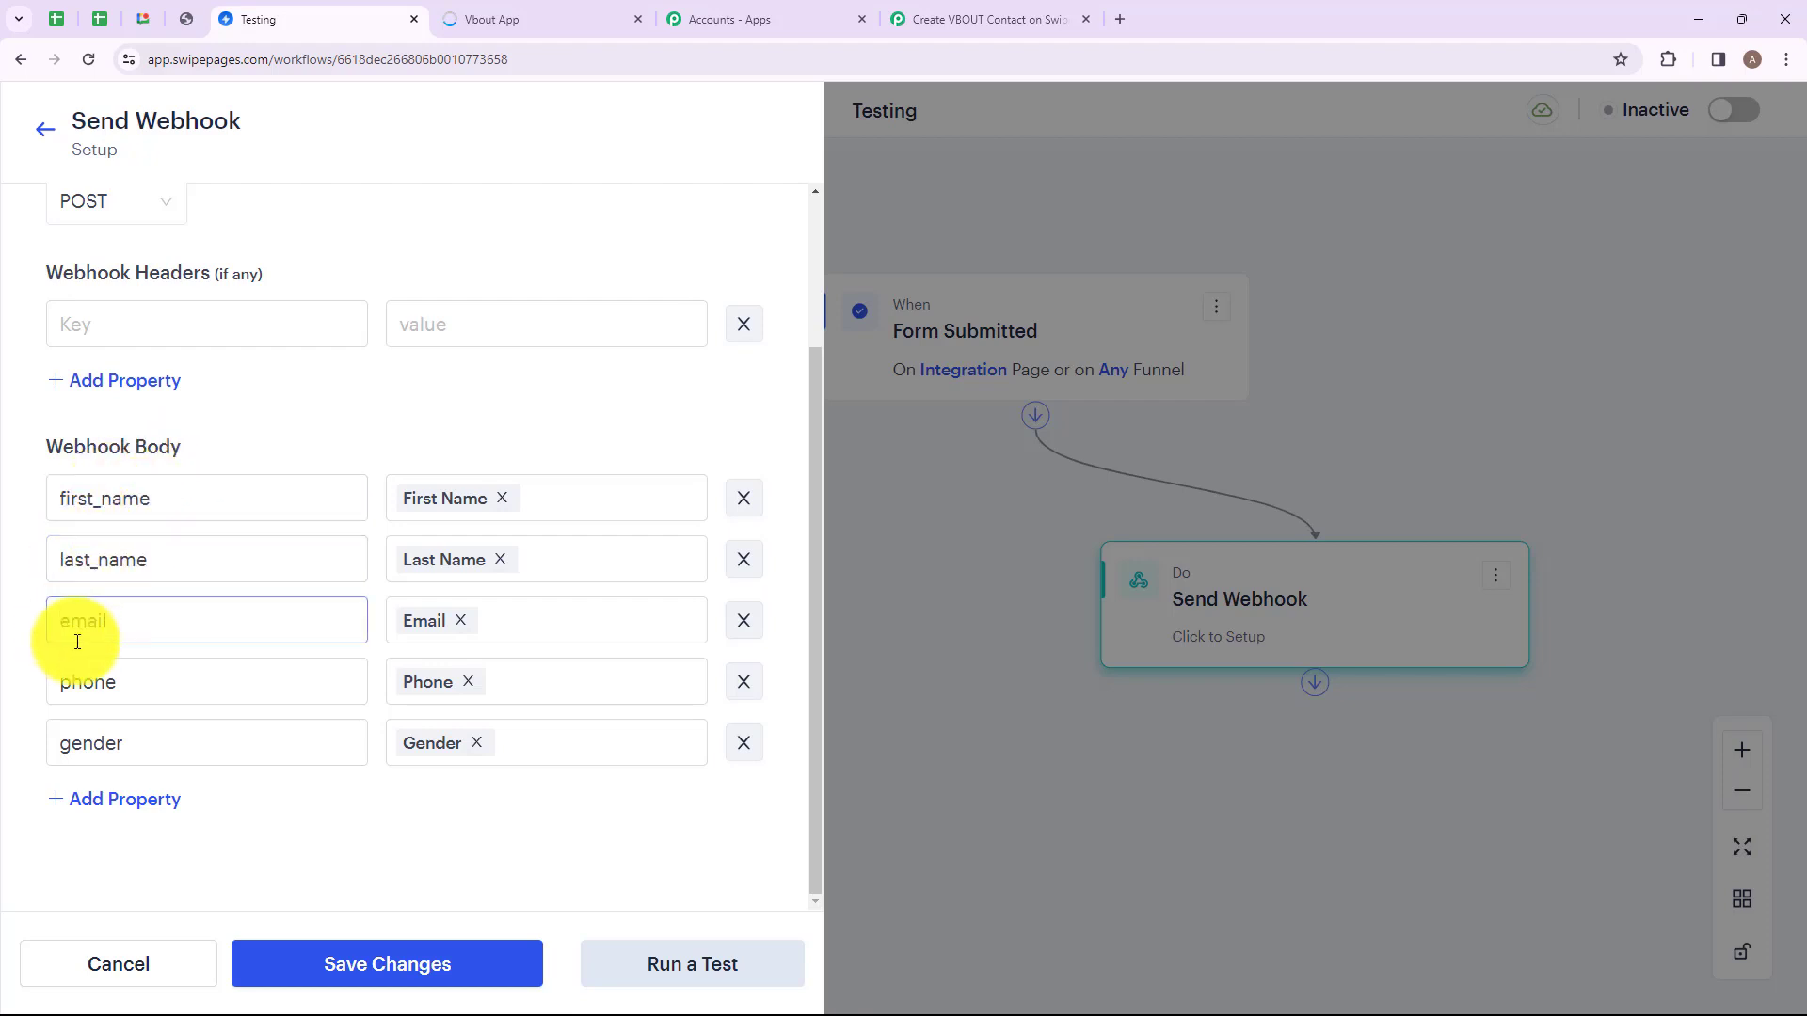
{"action": "left_click", "coordinate": [51, 692]}
{"action": "left_click", "coordinate": [85, 743]}
{"action": "left_click", "coordinate": [288, 330]}
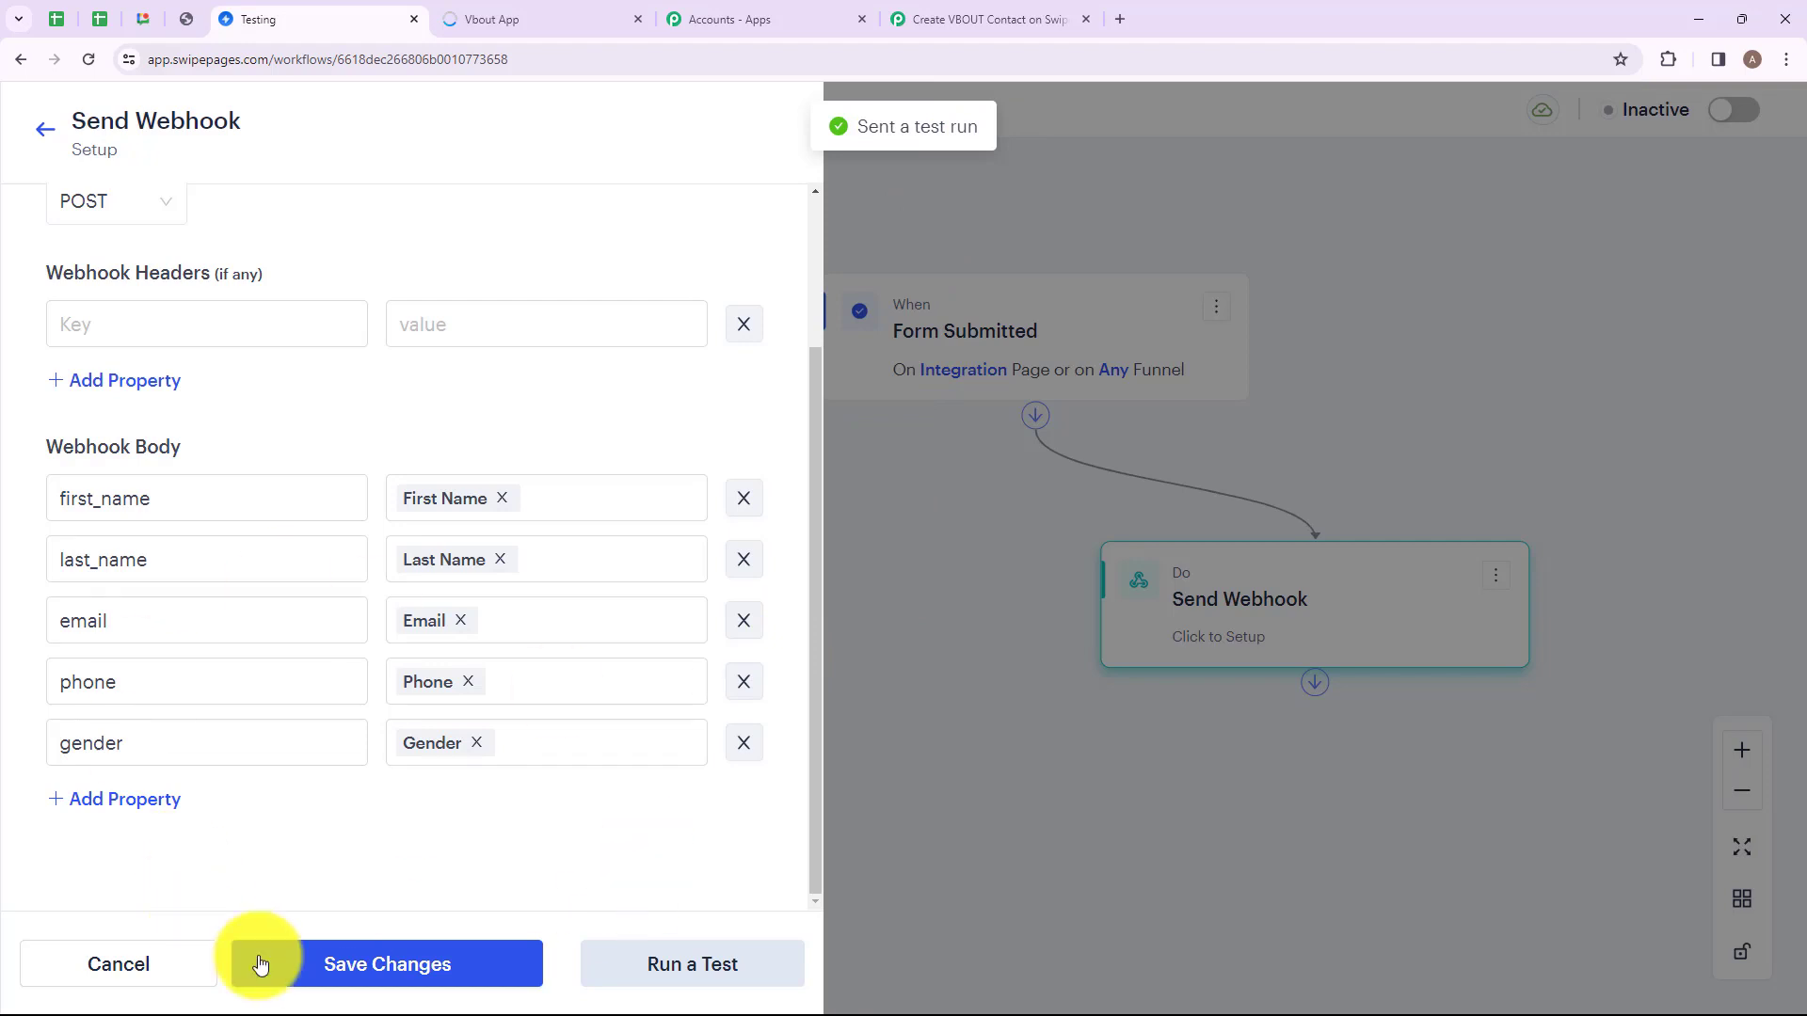
{"action": "left_click", "coordinate": [334, 964]}
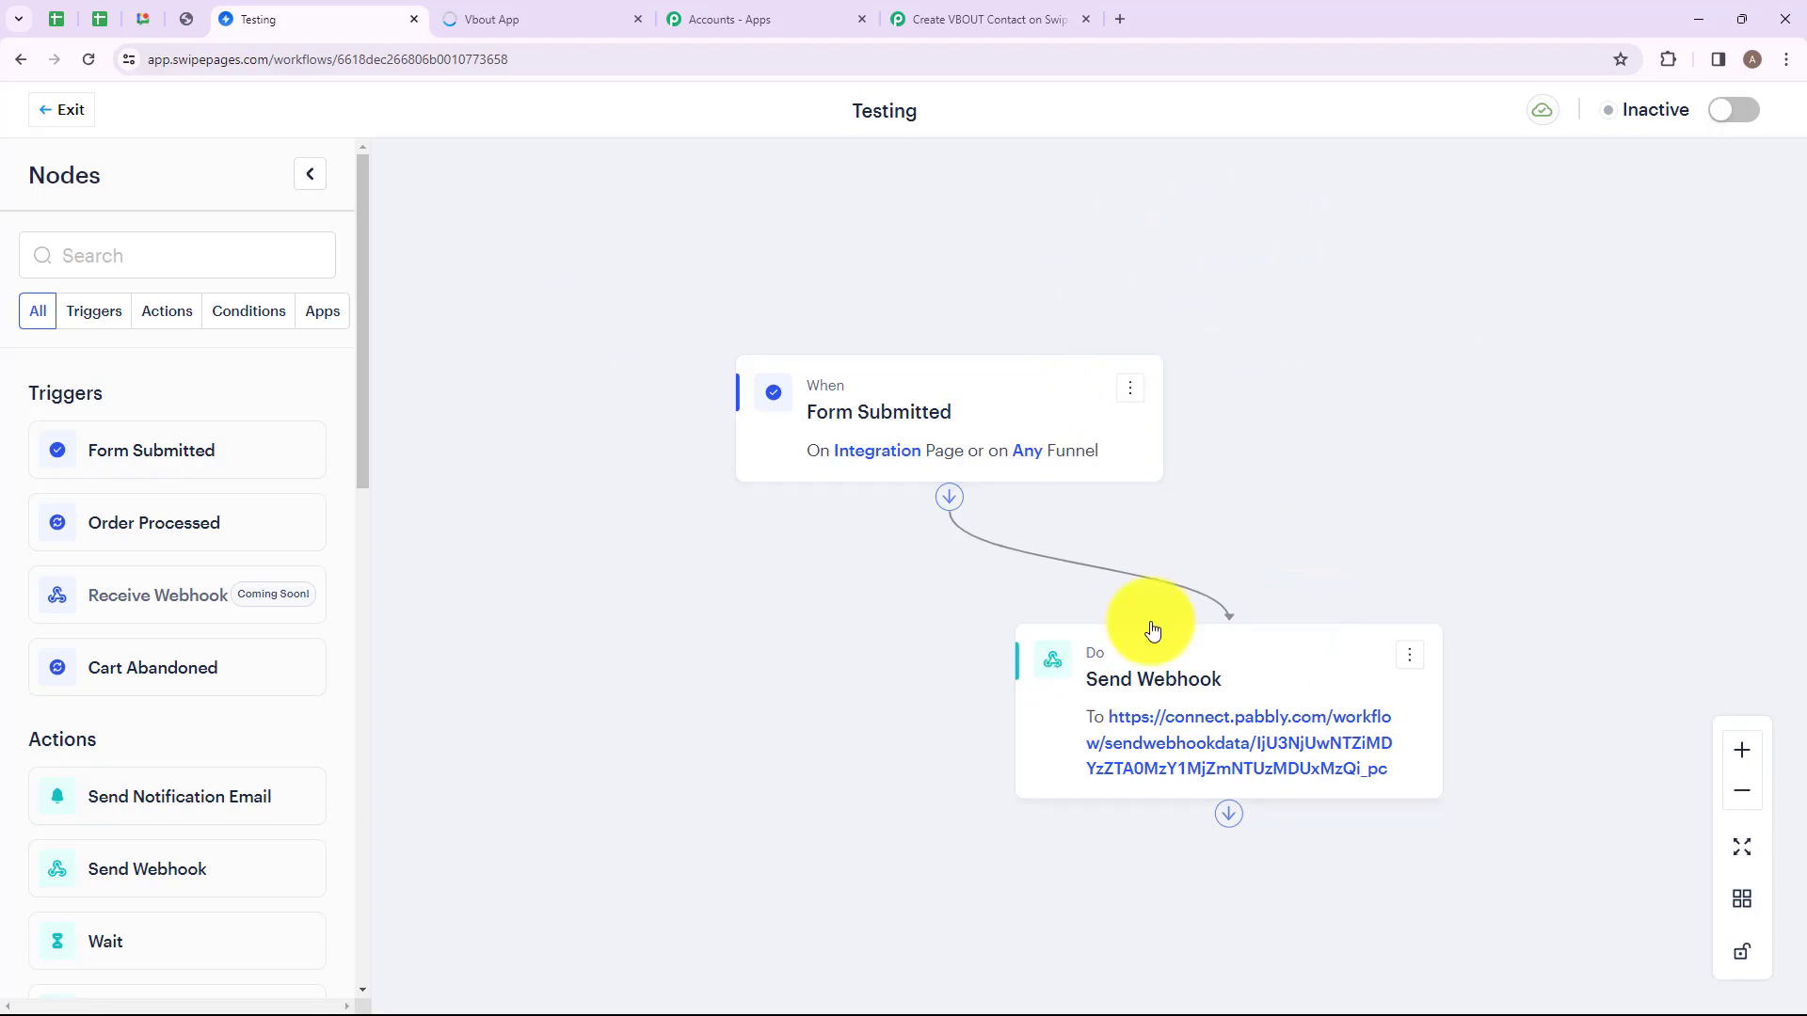
{"action": "left_click", "coordinate": [1725, 110]}
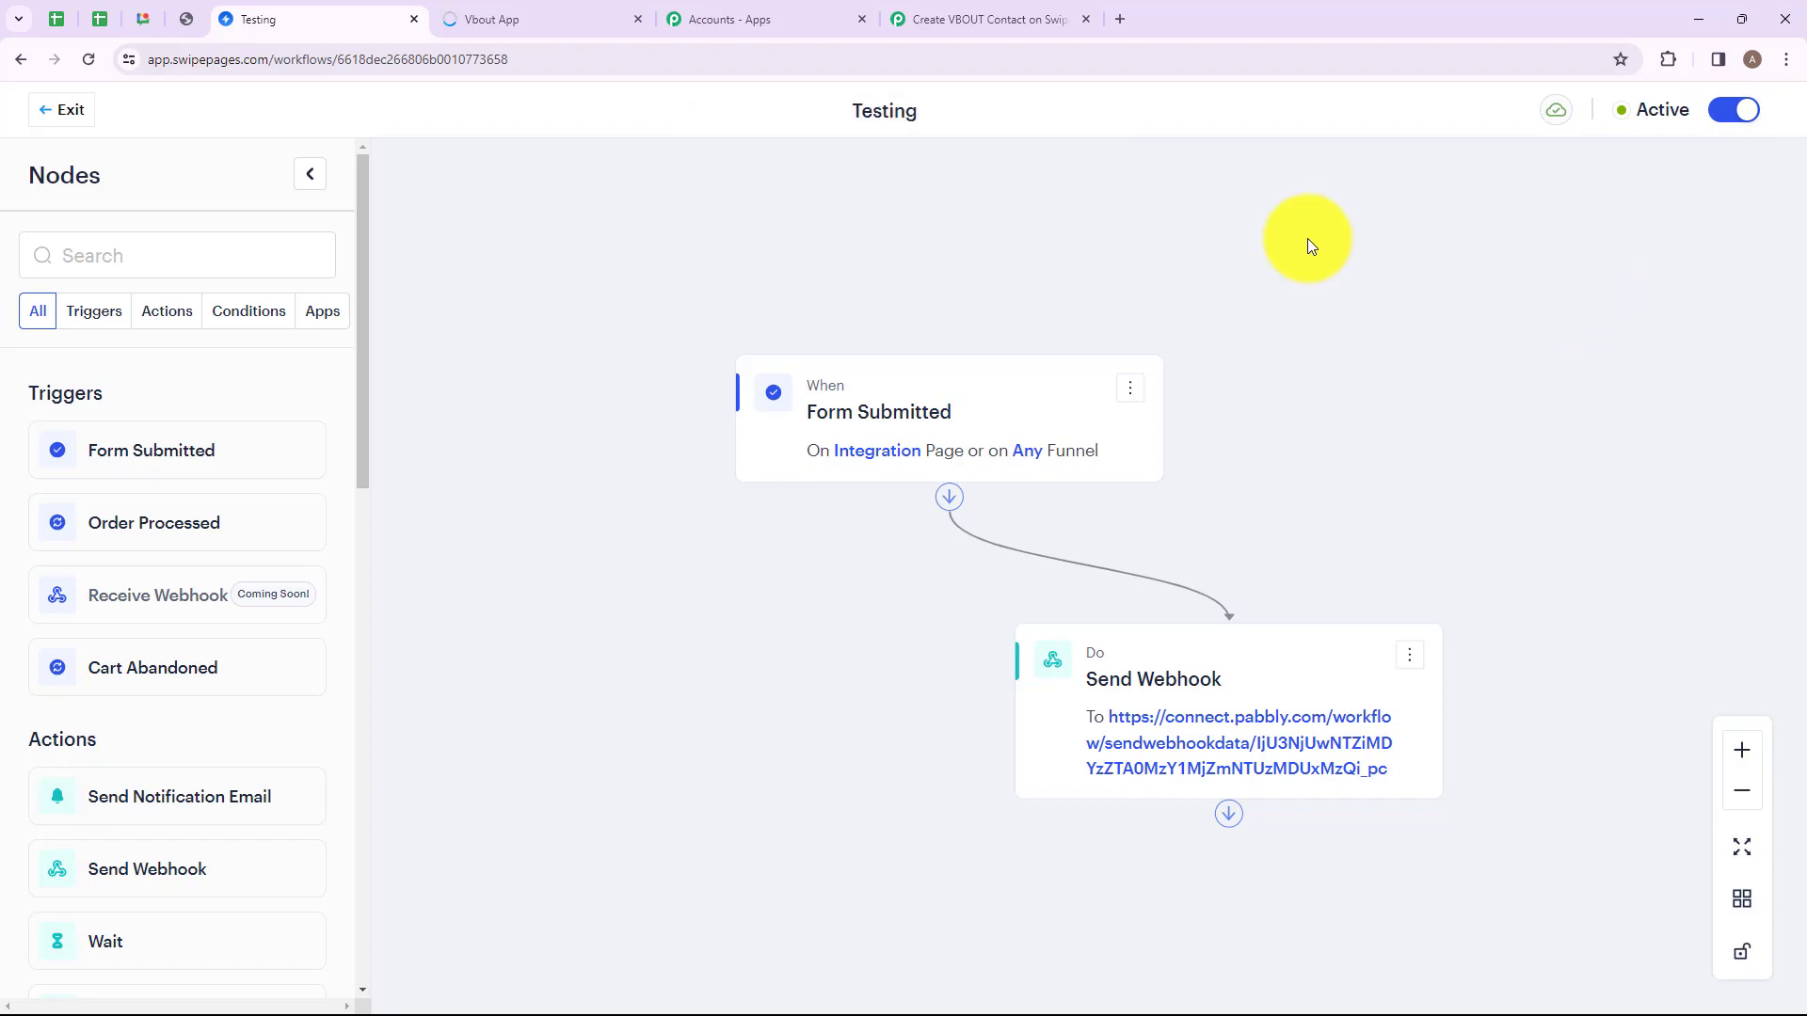
- Switch to the Pabbly Connect workflow, review the trigger's received response and re-capture the webhook response
{"action": "left_click", "coordinate": [969, 18]}
{"action": "scroll", "coordinate": [922, 299], "scroll_direction": "down", "scroll_amount": 2}
{"action": "scroll", "coordinate": [922, 299], "scroll_direction": "down", "scroll_amount": 6}
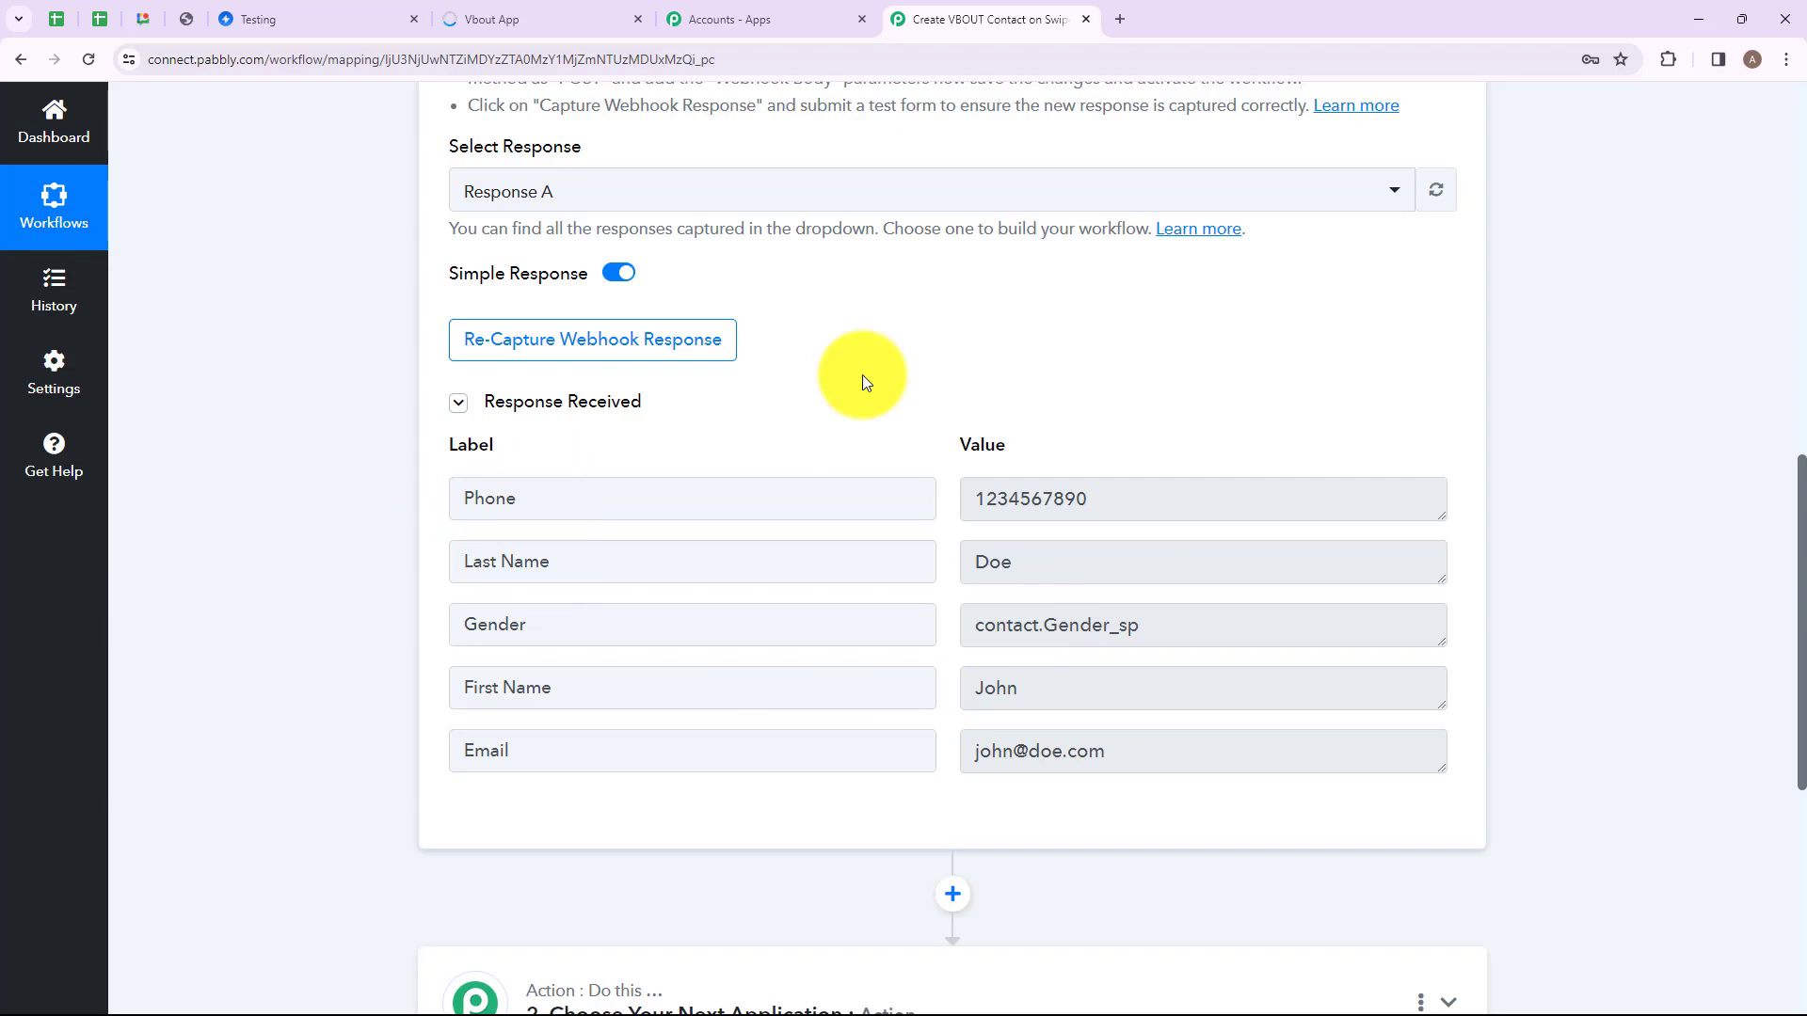
{"action": "left_click", "coordinate": [565, 337]}
{"action": "left_click", "coordinate": [836, 677]}
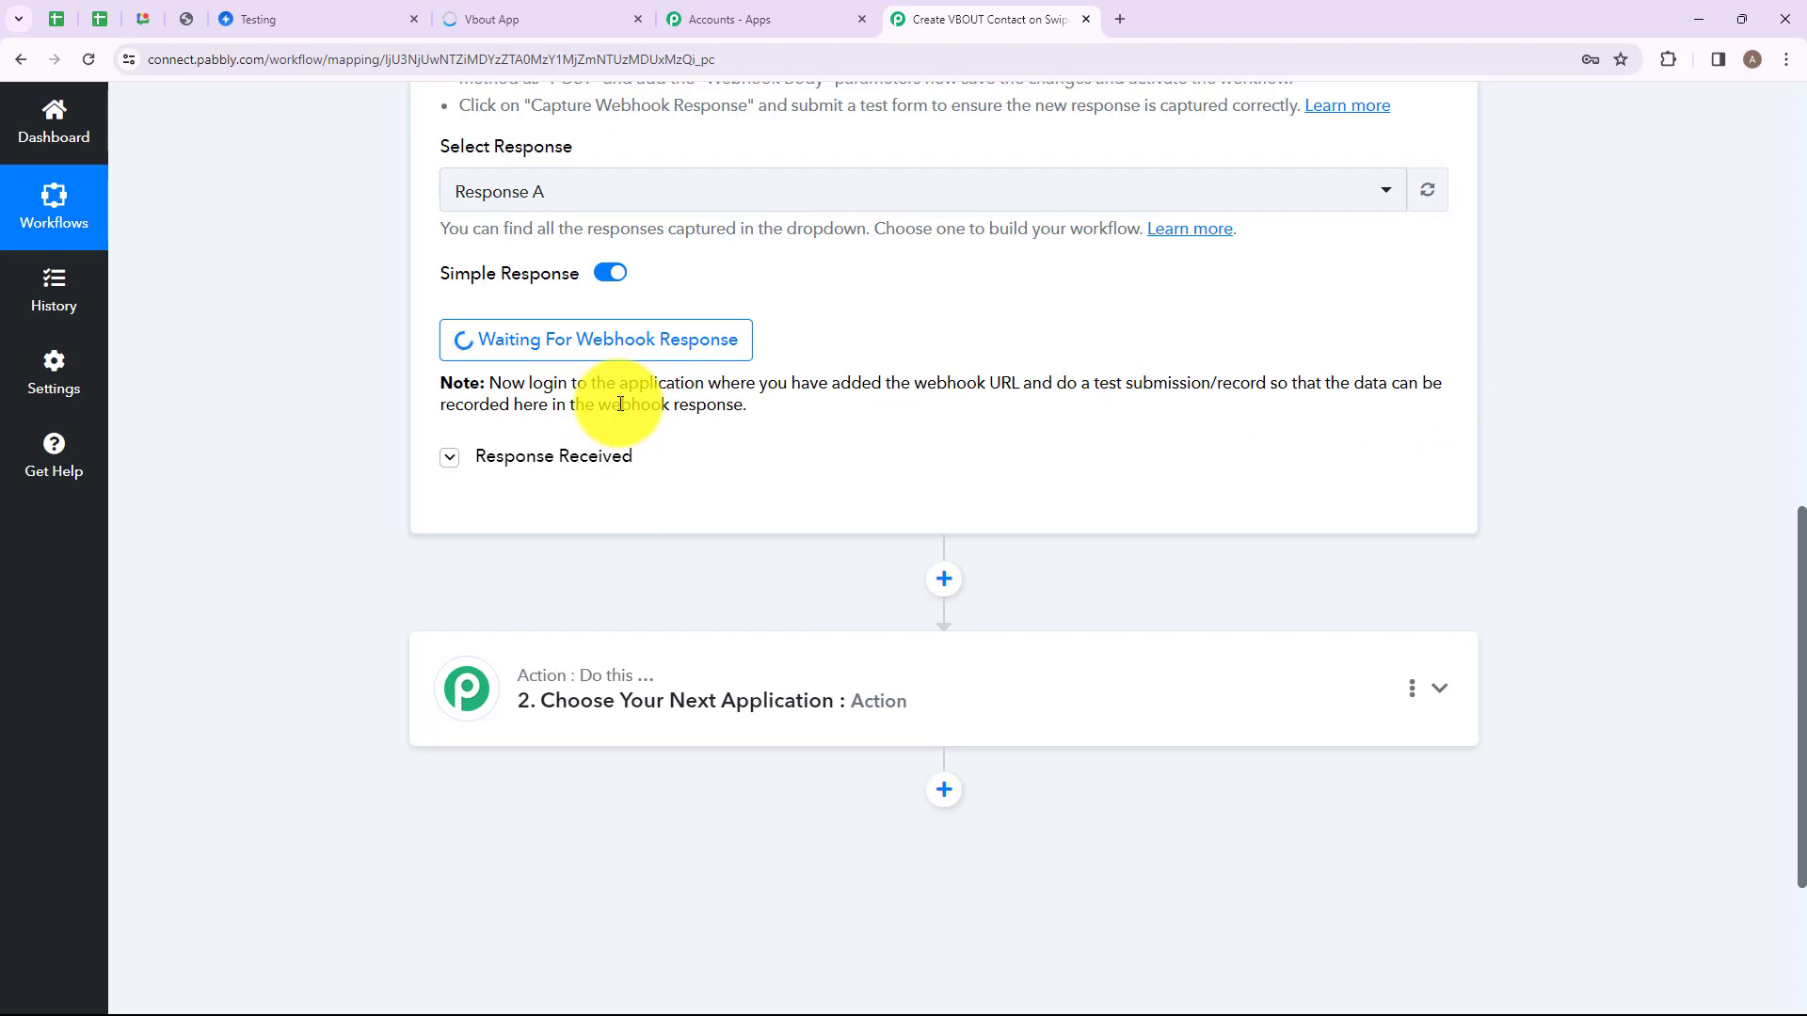
- Switch to Swipe Pages, preview Variant A of the "Integration" landing page and go to its form
{"action": "left_click", "coordinate": [294, 13]}
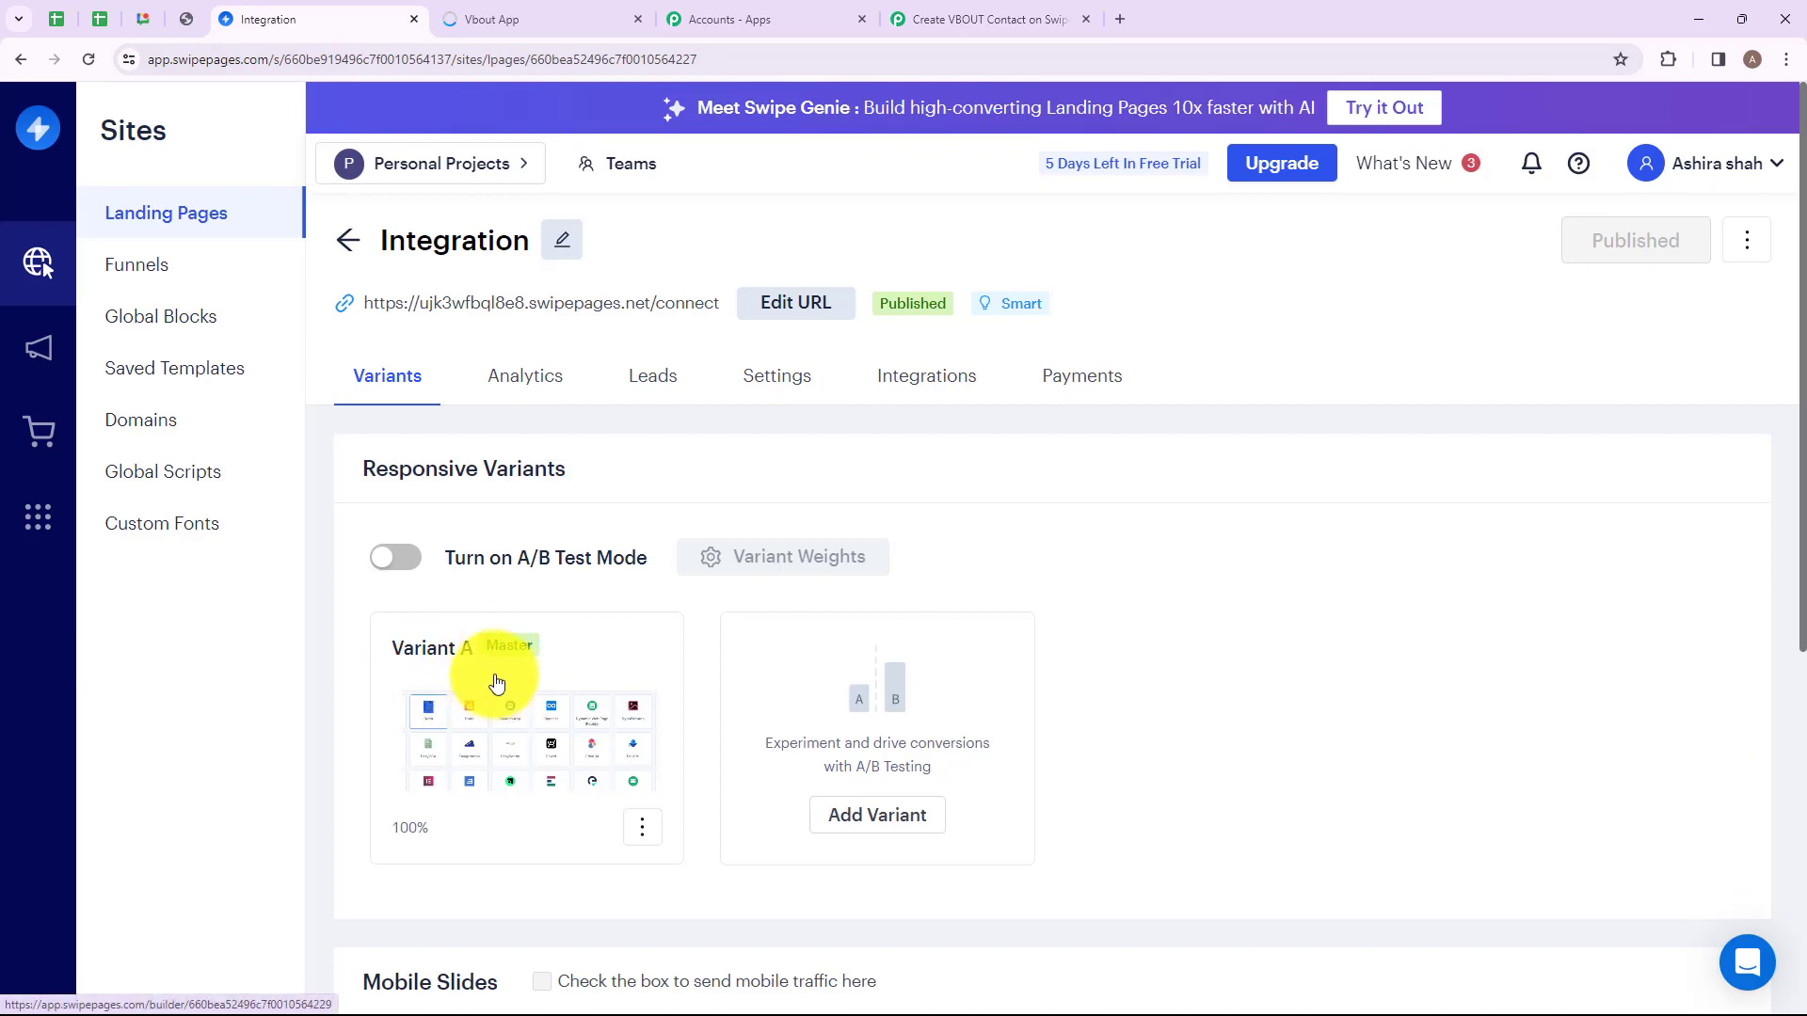
{"action": "left_click", "coordinate": [644, 836]}
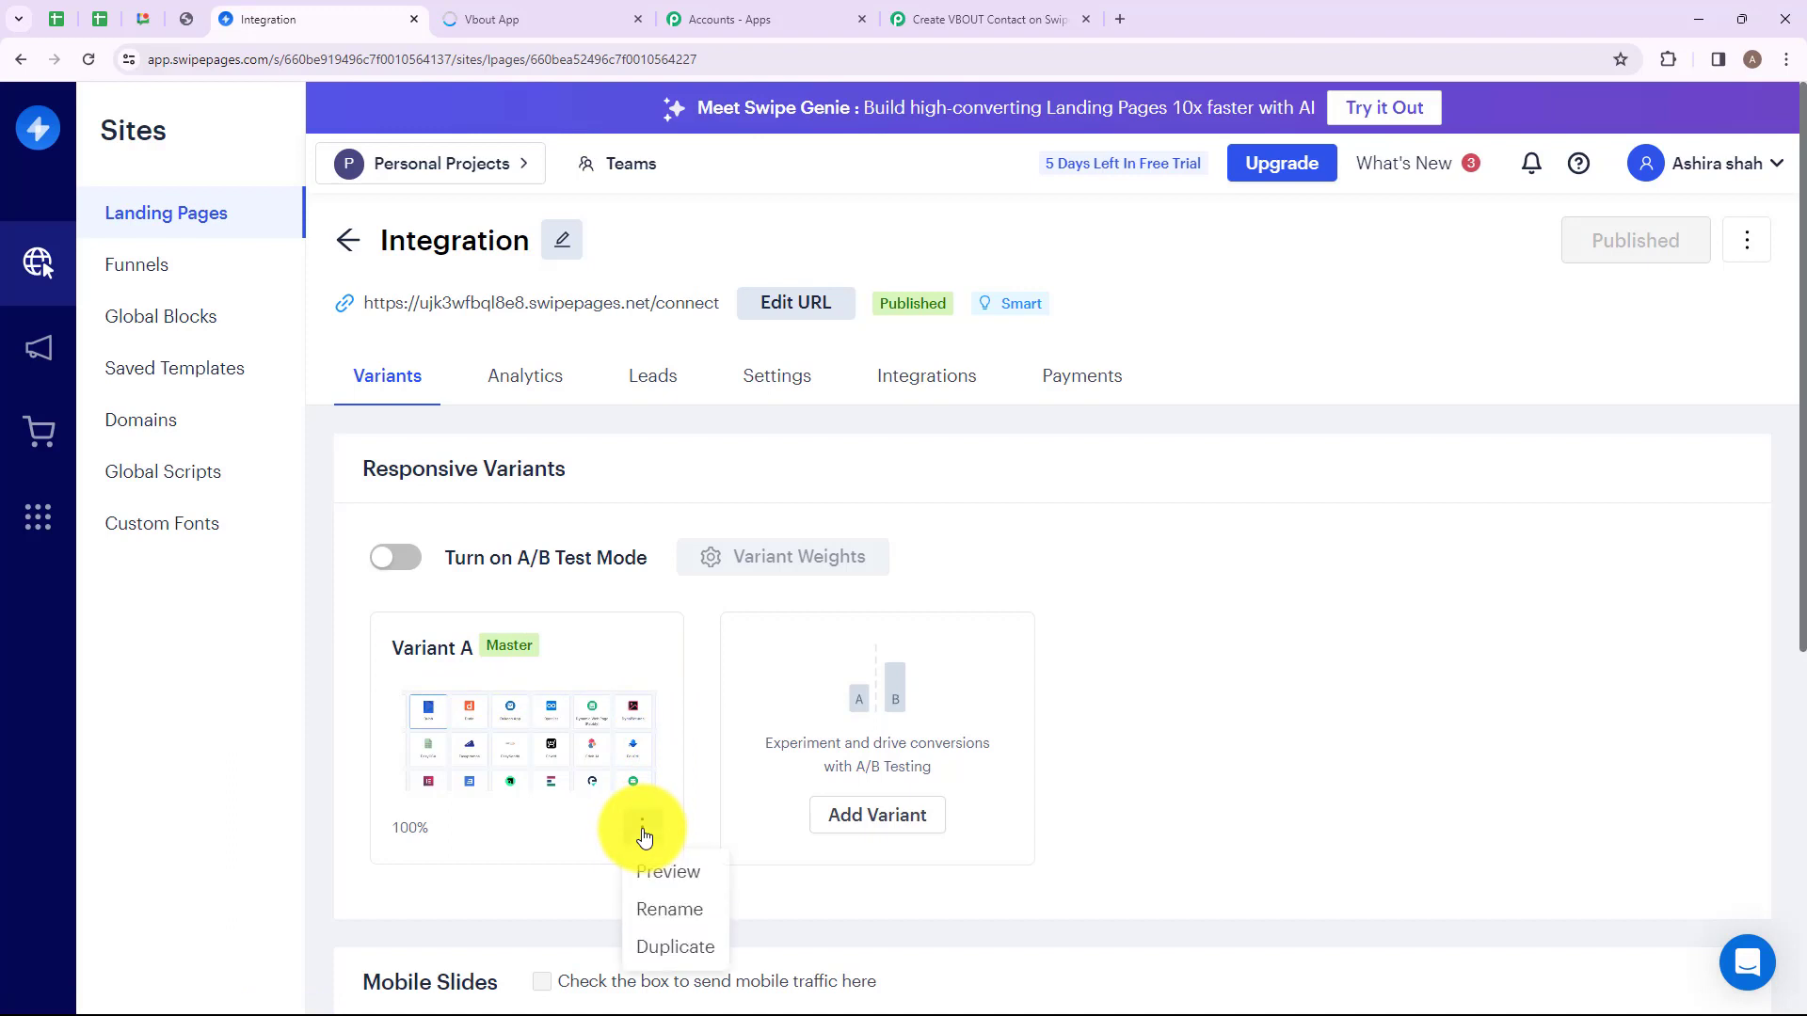
{"action": "left_click", "coordinate": [665, 865]}
{"action": "scroll", "coordinate": [846, 754], "scroll_direction": "down", "scroll_amount": 5}
{"action": "scroll", "coordinate": [847, 747], "scroll_direction": "down", "scroll_amount": 3}
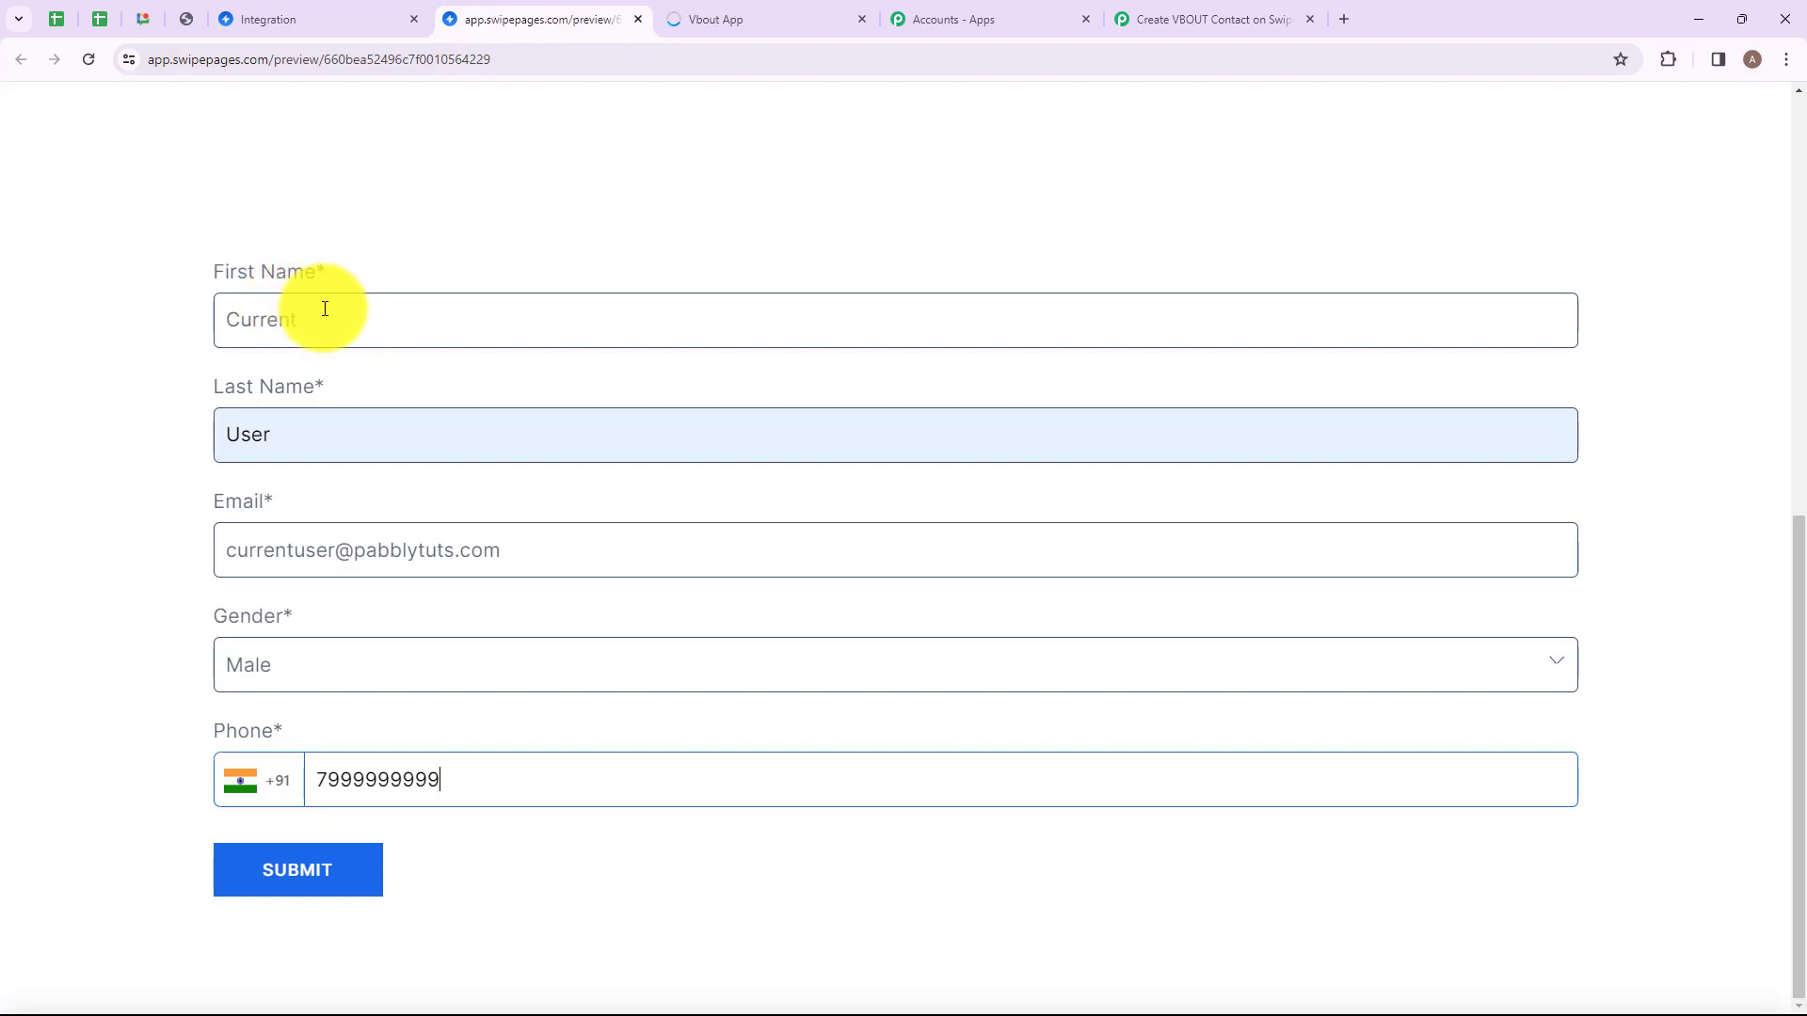
- Check the test entries in the form's name, email, gender and phone fields and submit the form
{"action": "double_click", "coordinate": [255, 310]}
{"action": "left_click", "coordinate": [278, 430]}
{"action": "double_click", "coordinate": [244, 434]}
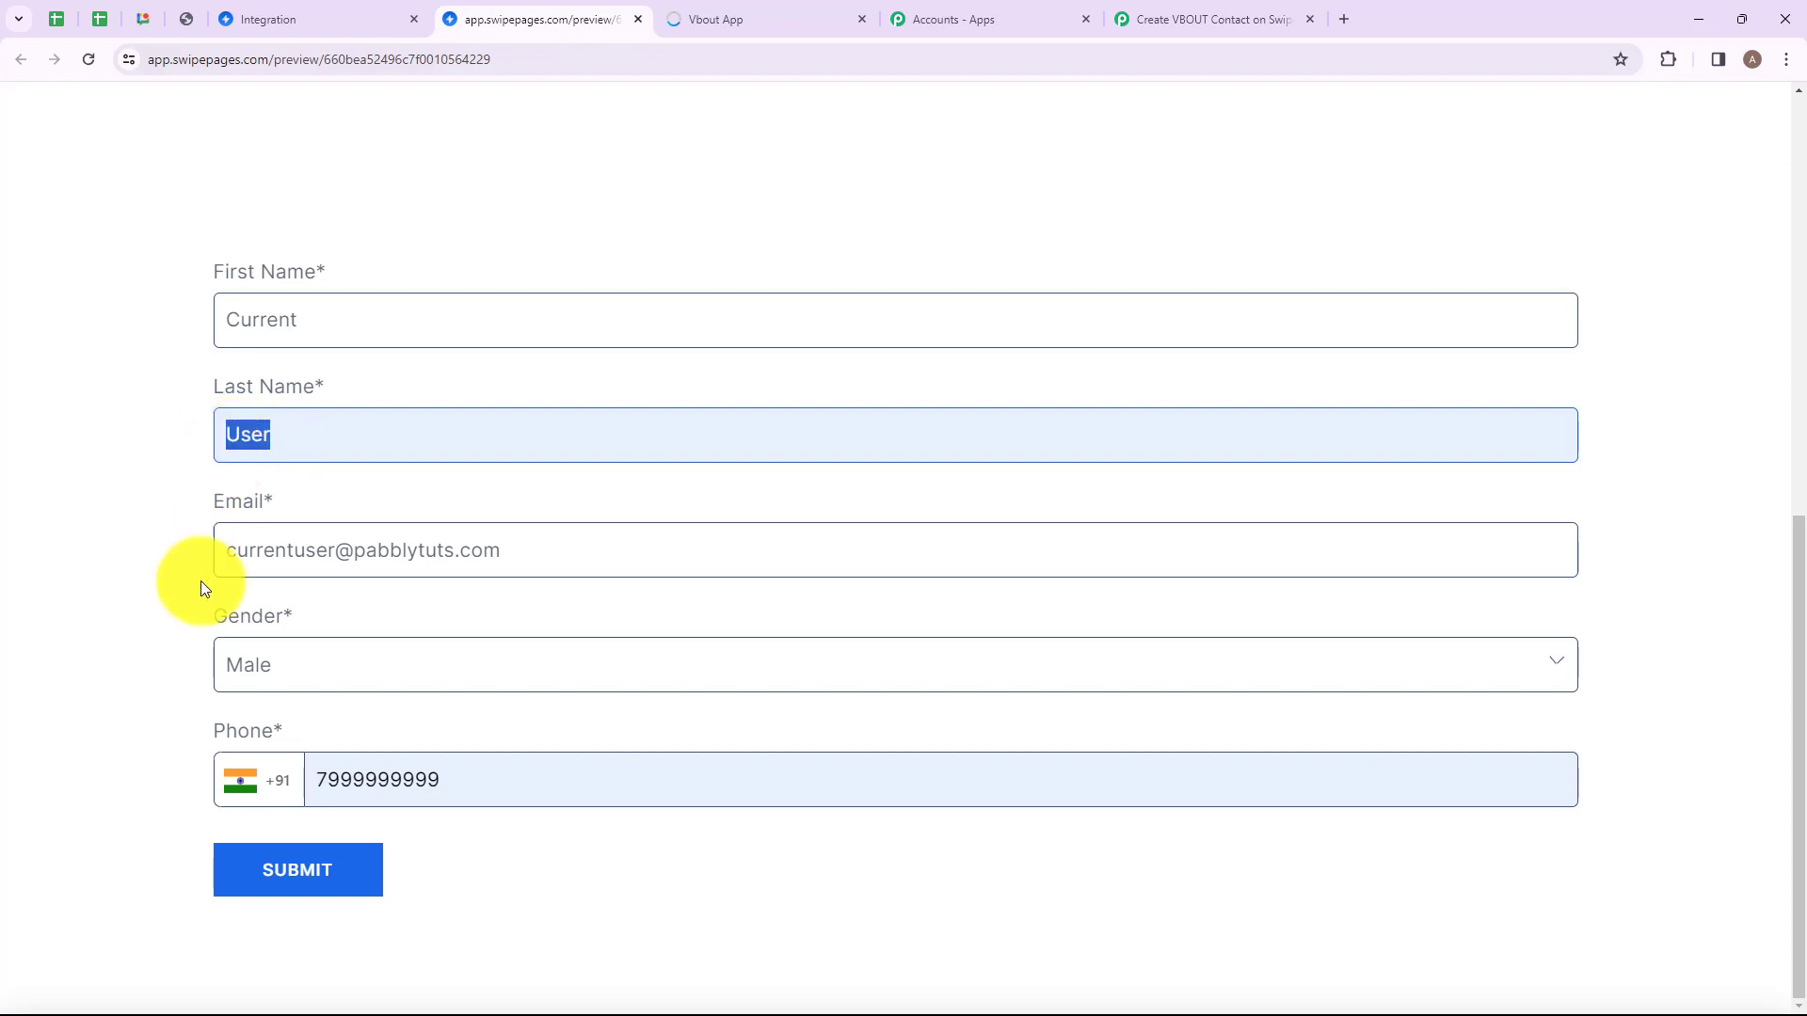
{"action": "left_click", "coordinate": [246, 554]}
{"action": "left_click_drag", "start_coordinate": [246, 554], "coordinate": [516, 552]}
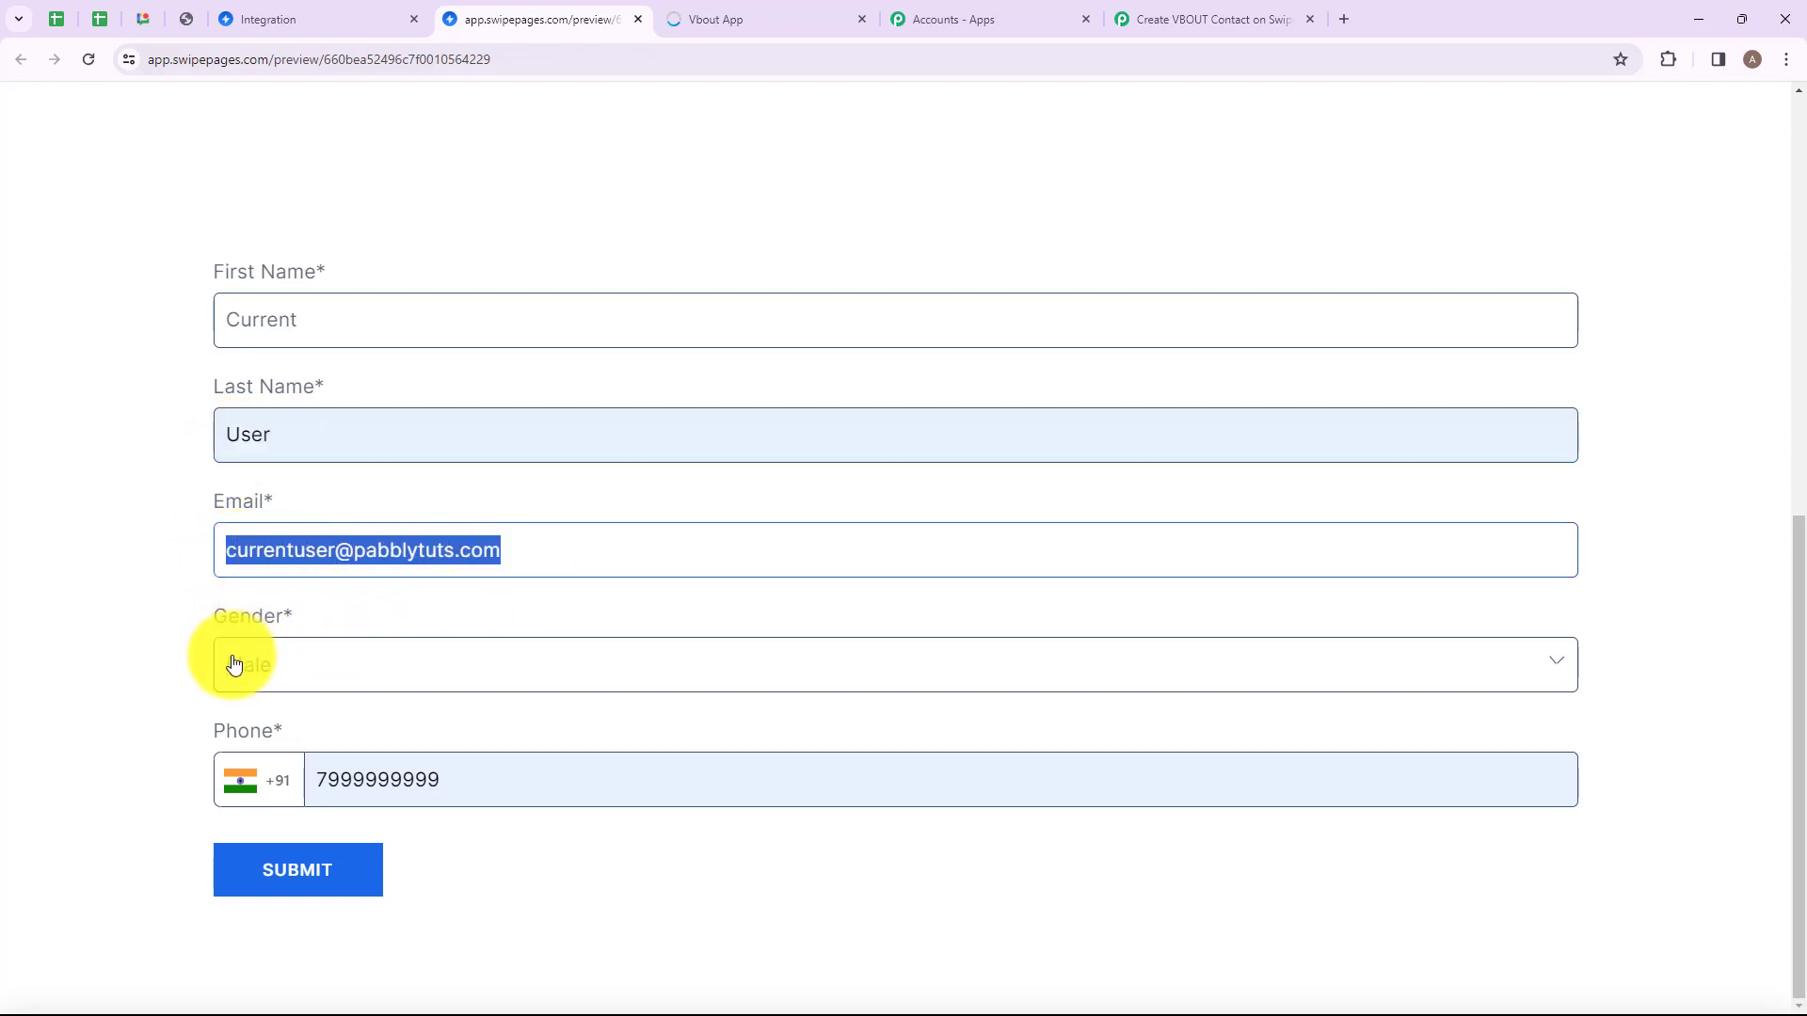
{"action": "left_click_drag", "start_coordinate": [429, 769], "coordinate": [320, 774]}
{"action": "left_click", "coordinate": [449, 820]}
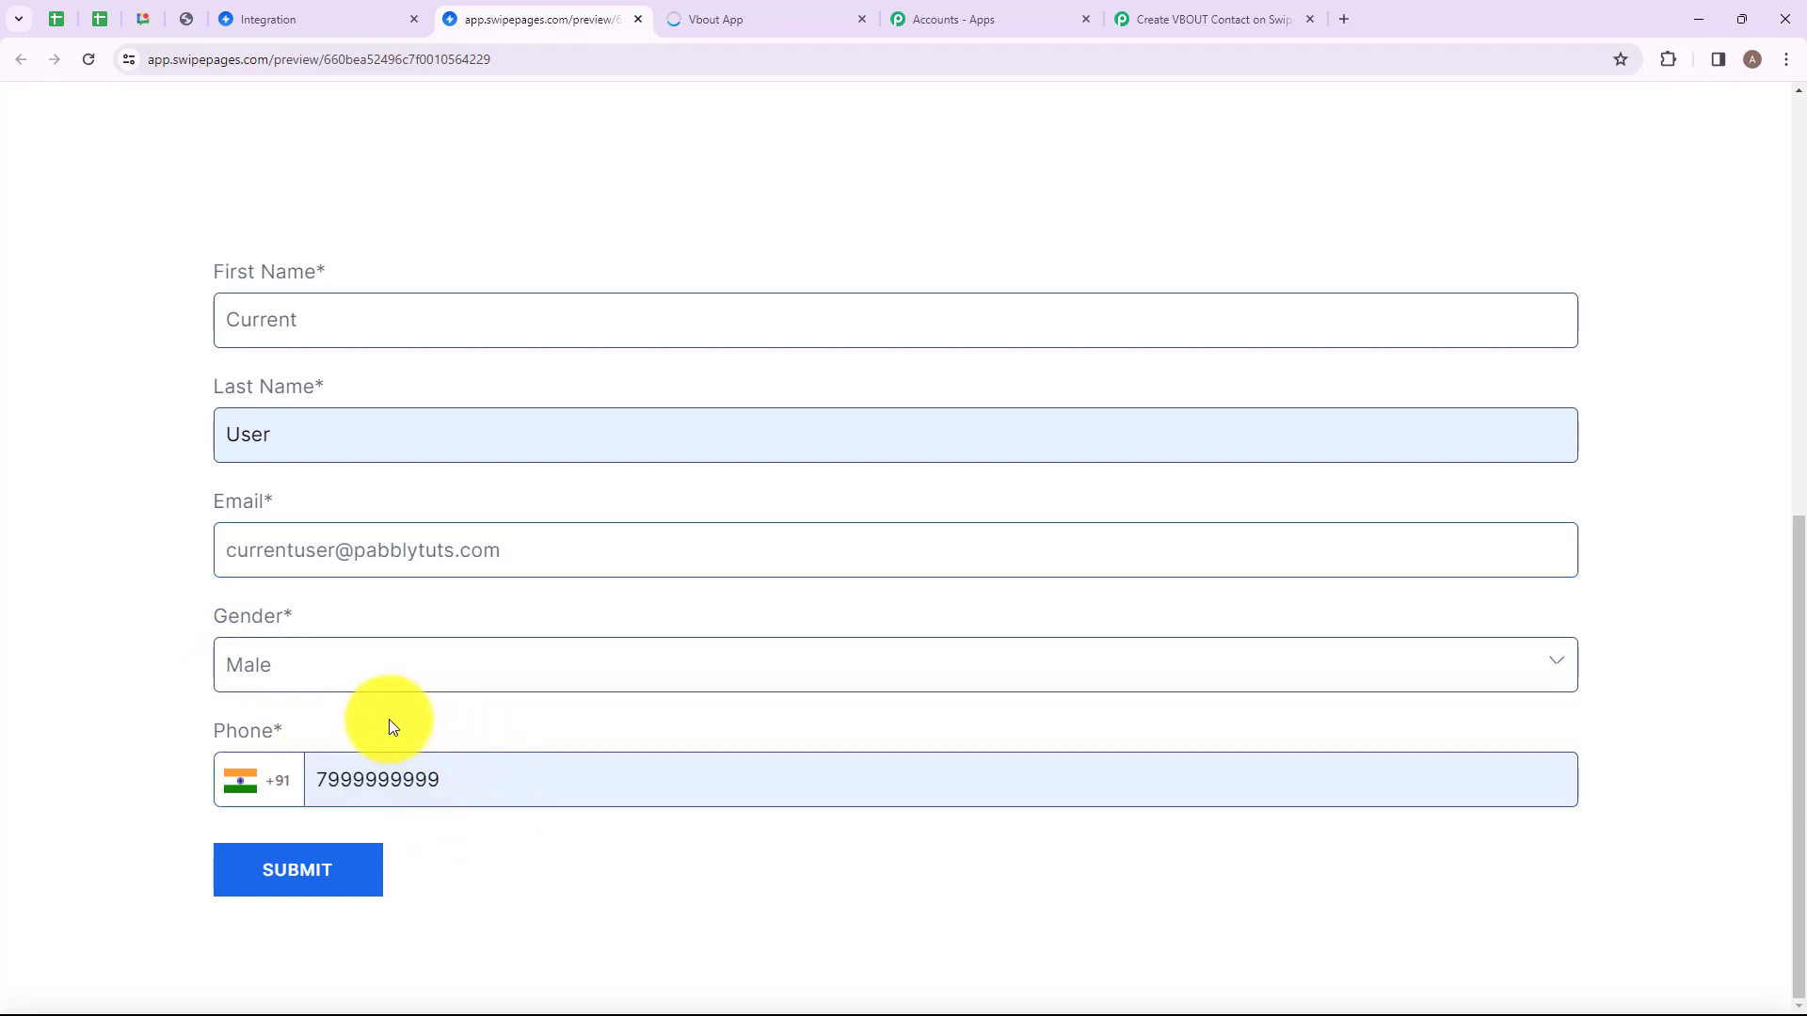
{"action": "left_click", "coordinate": [290, 869]}
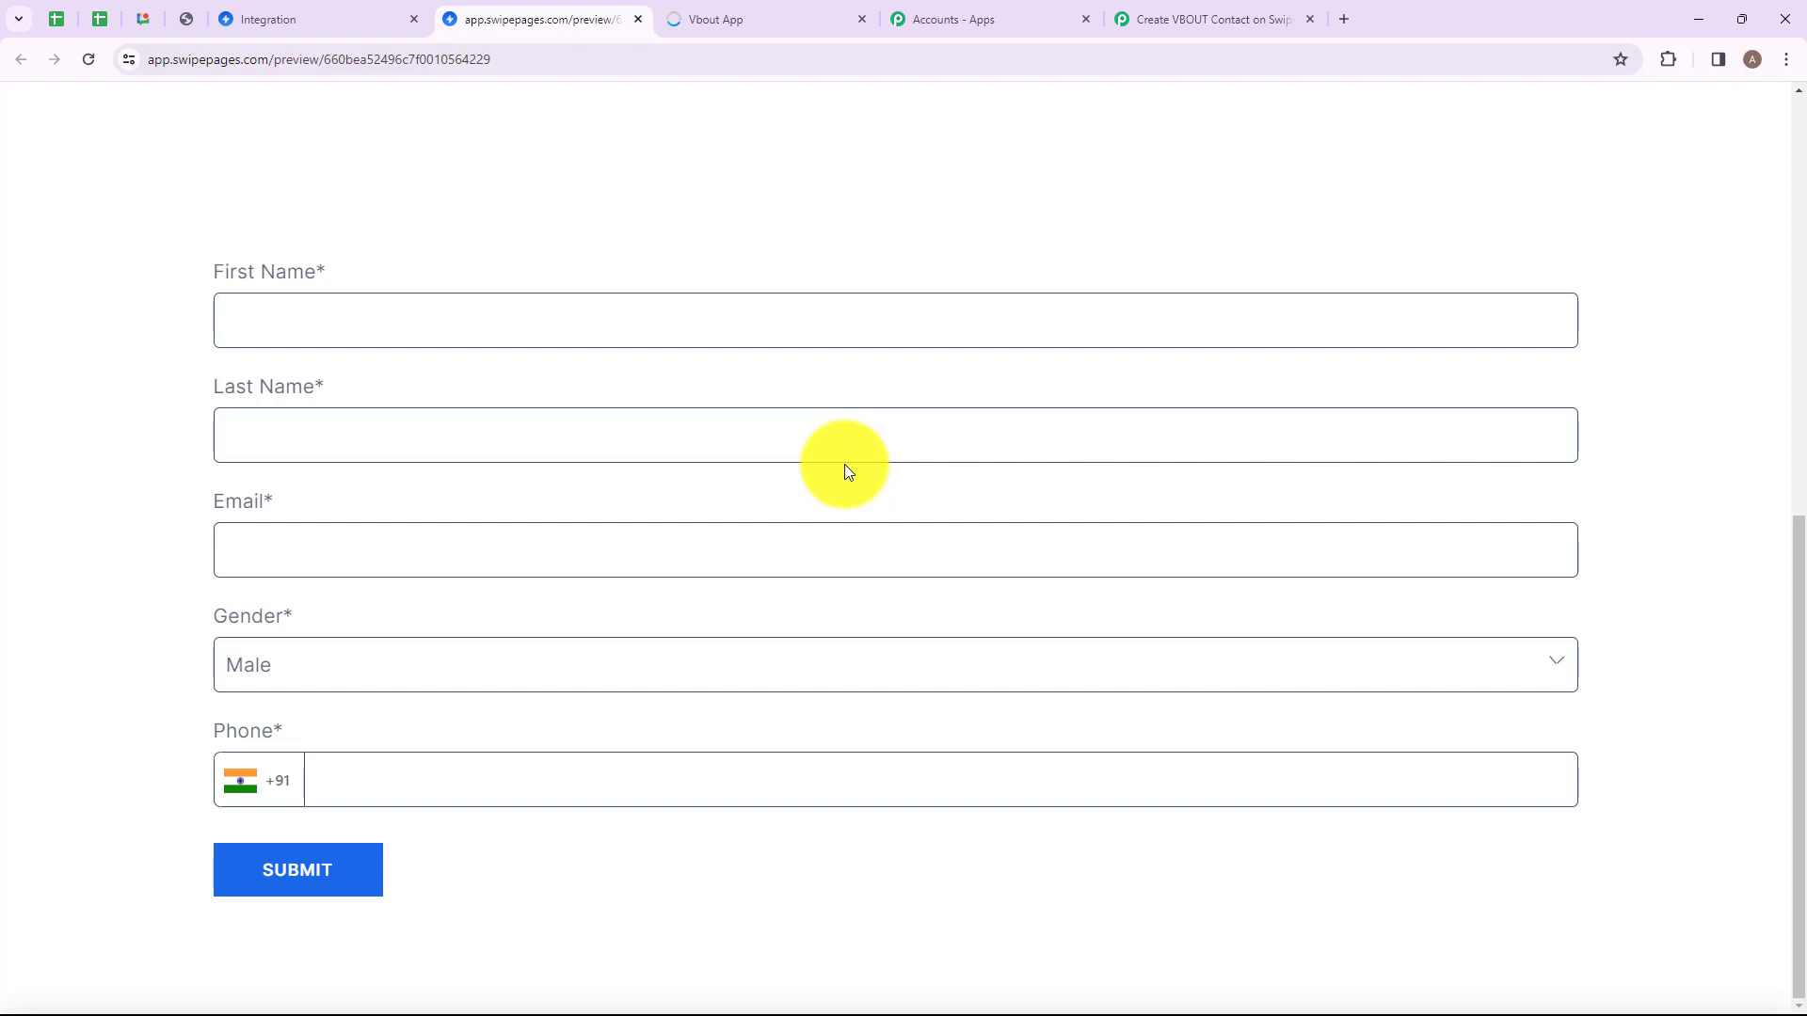
- Switch to the Pabbly Connect workflow and check the captured phone, email, name and gender values in the trigger response
{"action": "left_click", "coordinate": [1186, 19]}
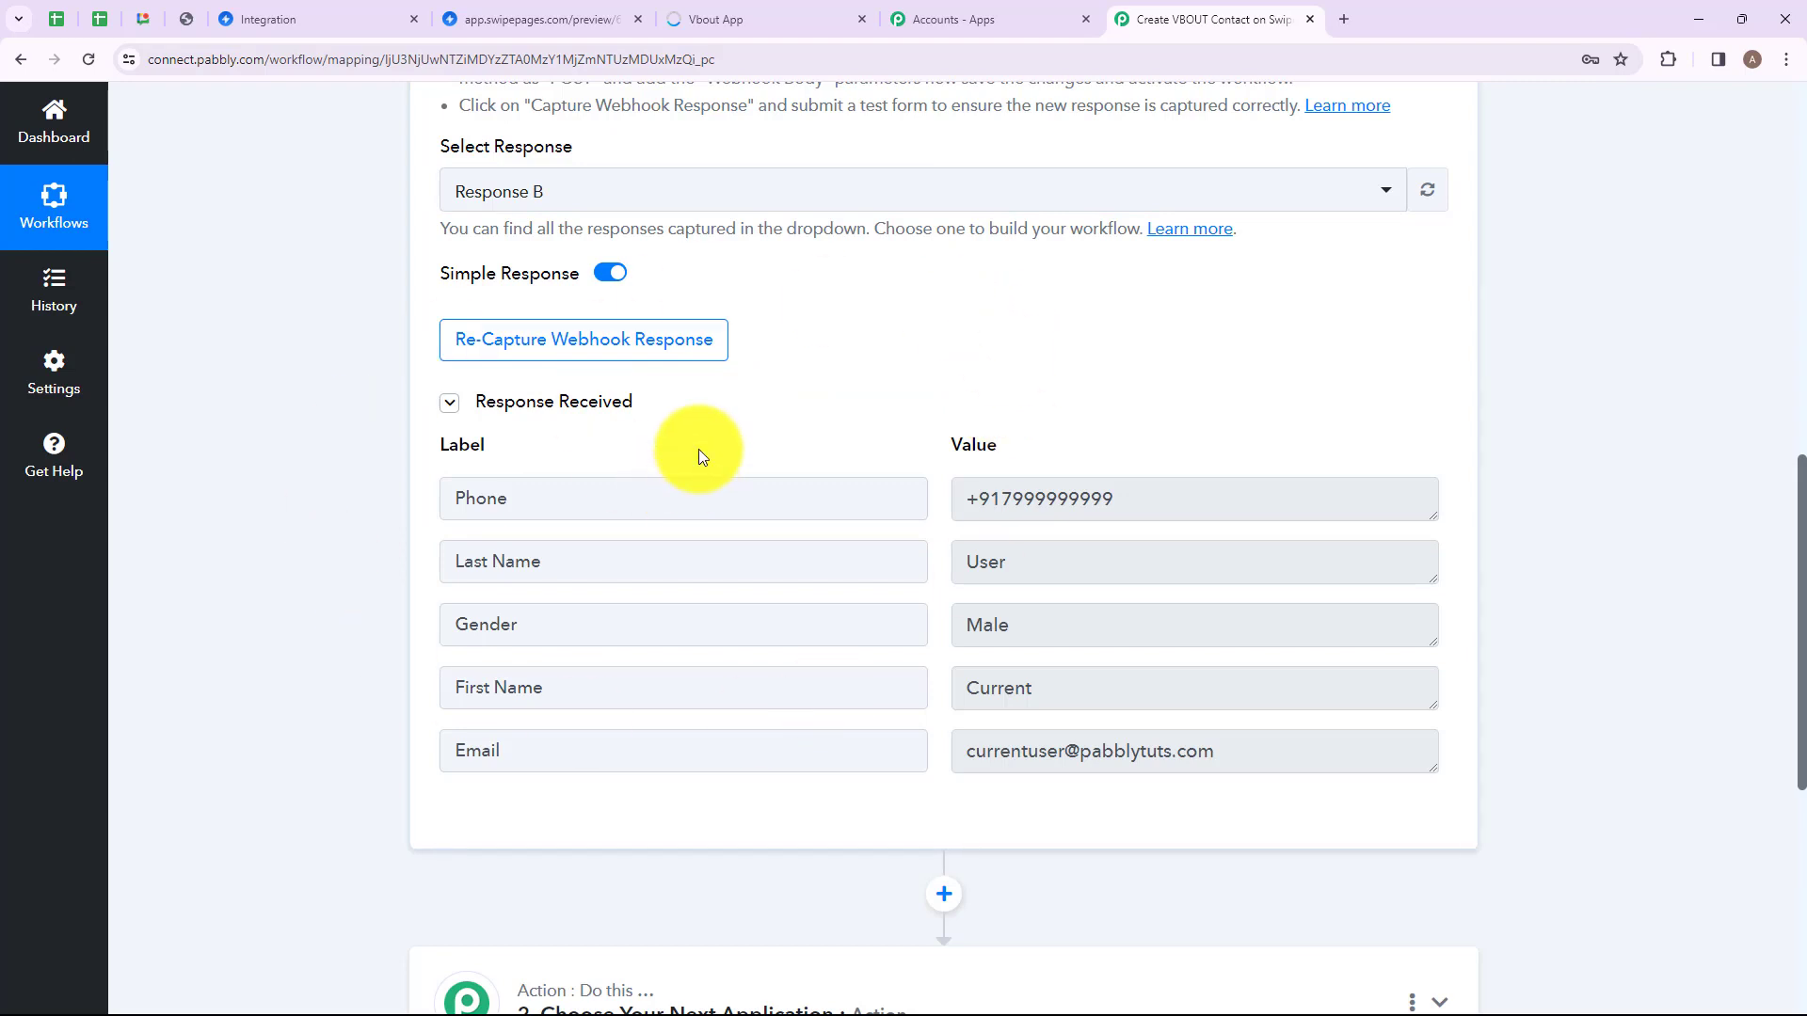
{"action": "left_click", "coordinate": [1114, 498]}
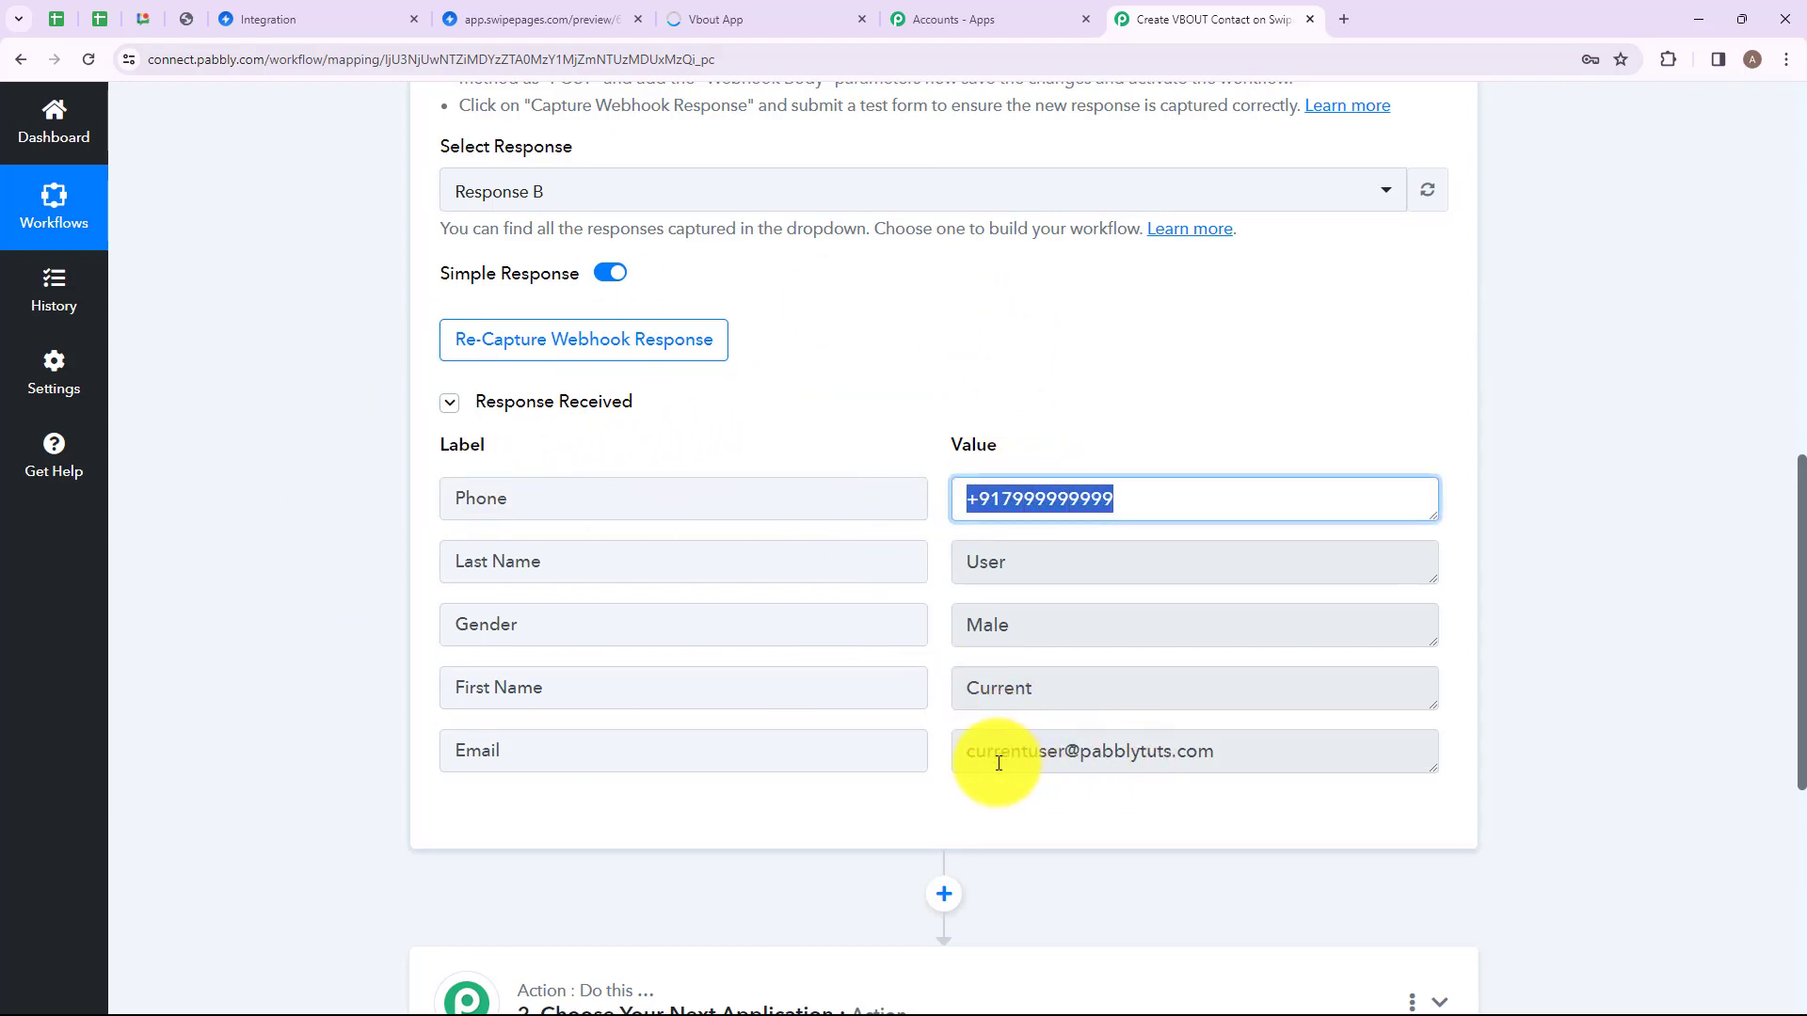
{"action": "left_click_drag", "start_coordinate": [968, 751], "coordinate": [1241, 751]}
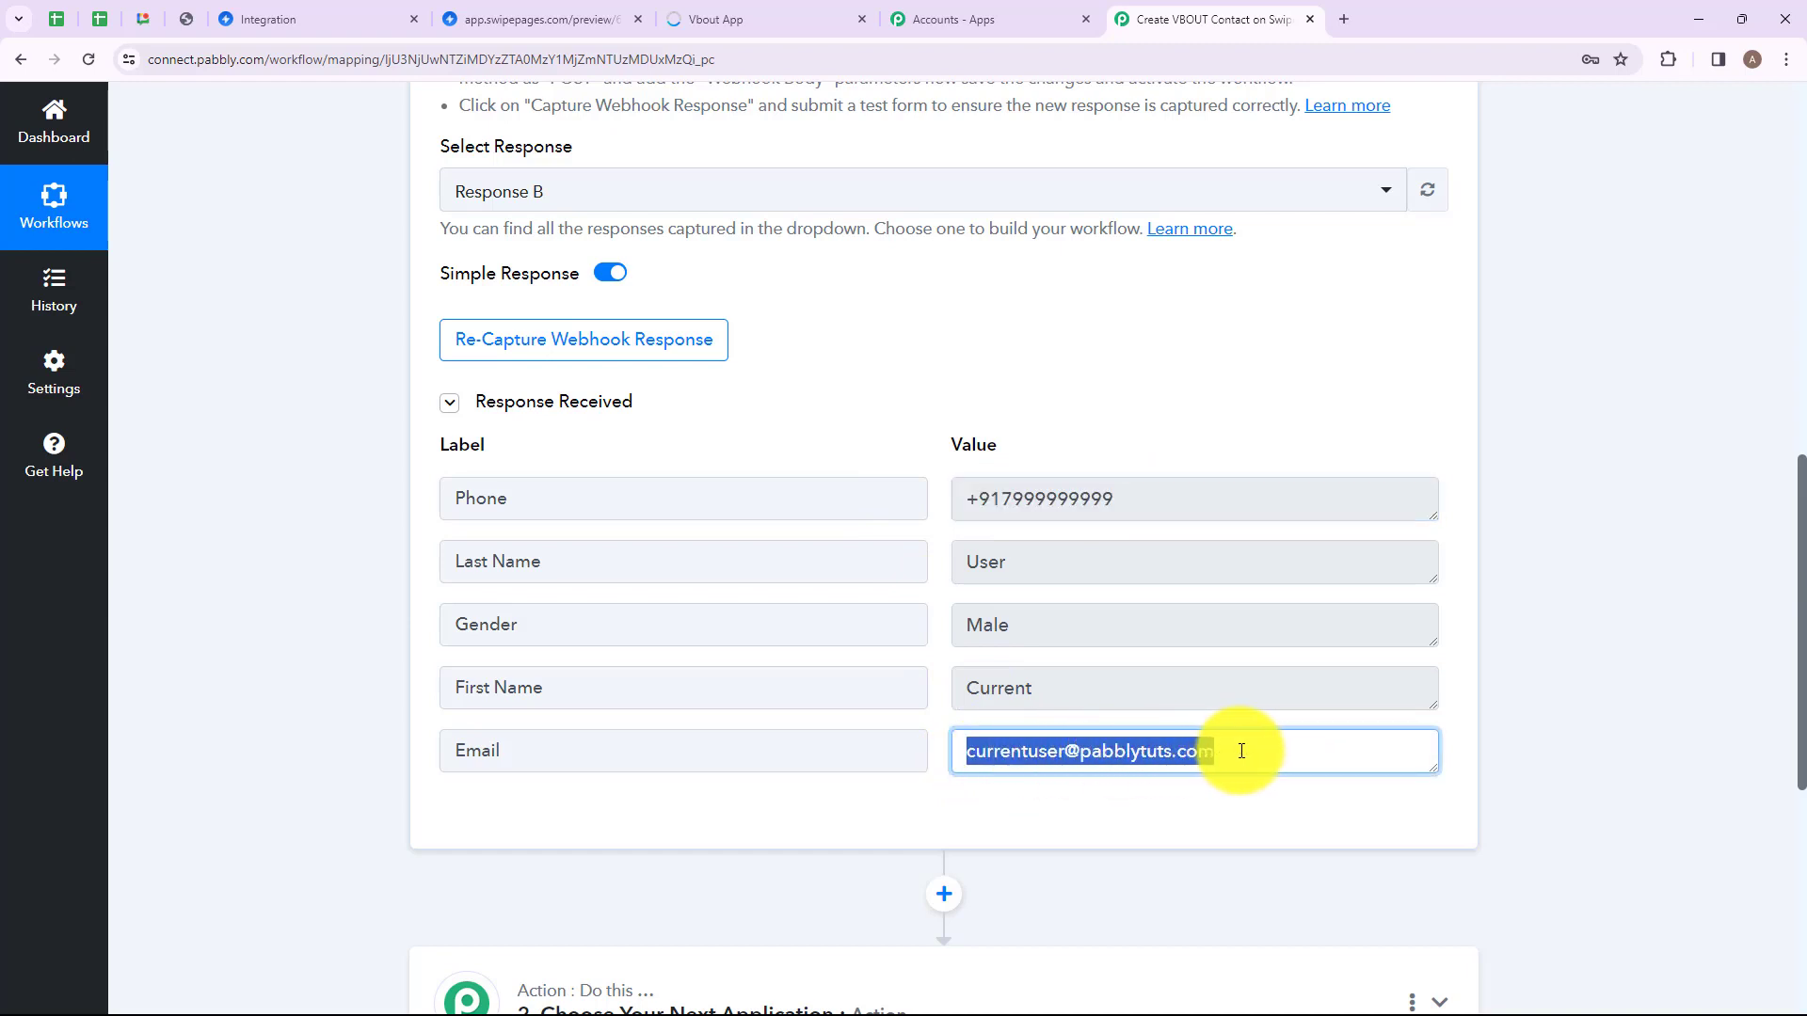
{"action": "left_click_drag", "start_coordinate": [950, 688], "coordinate": [1069, 686]}
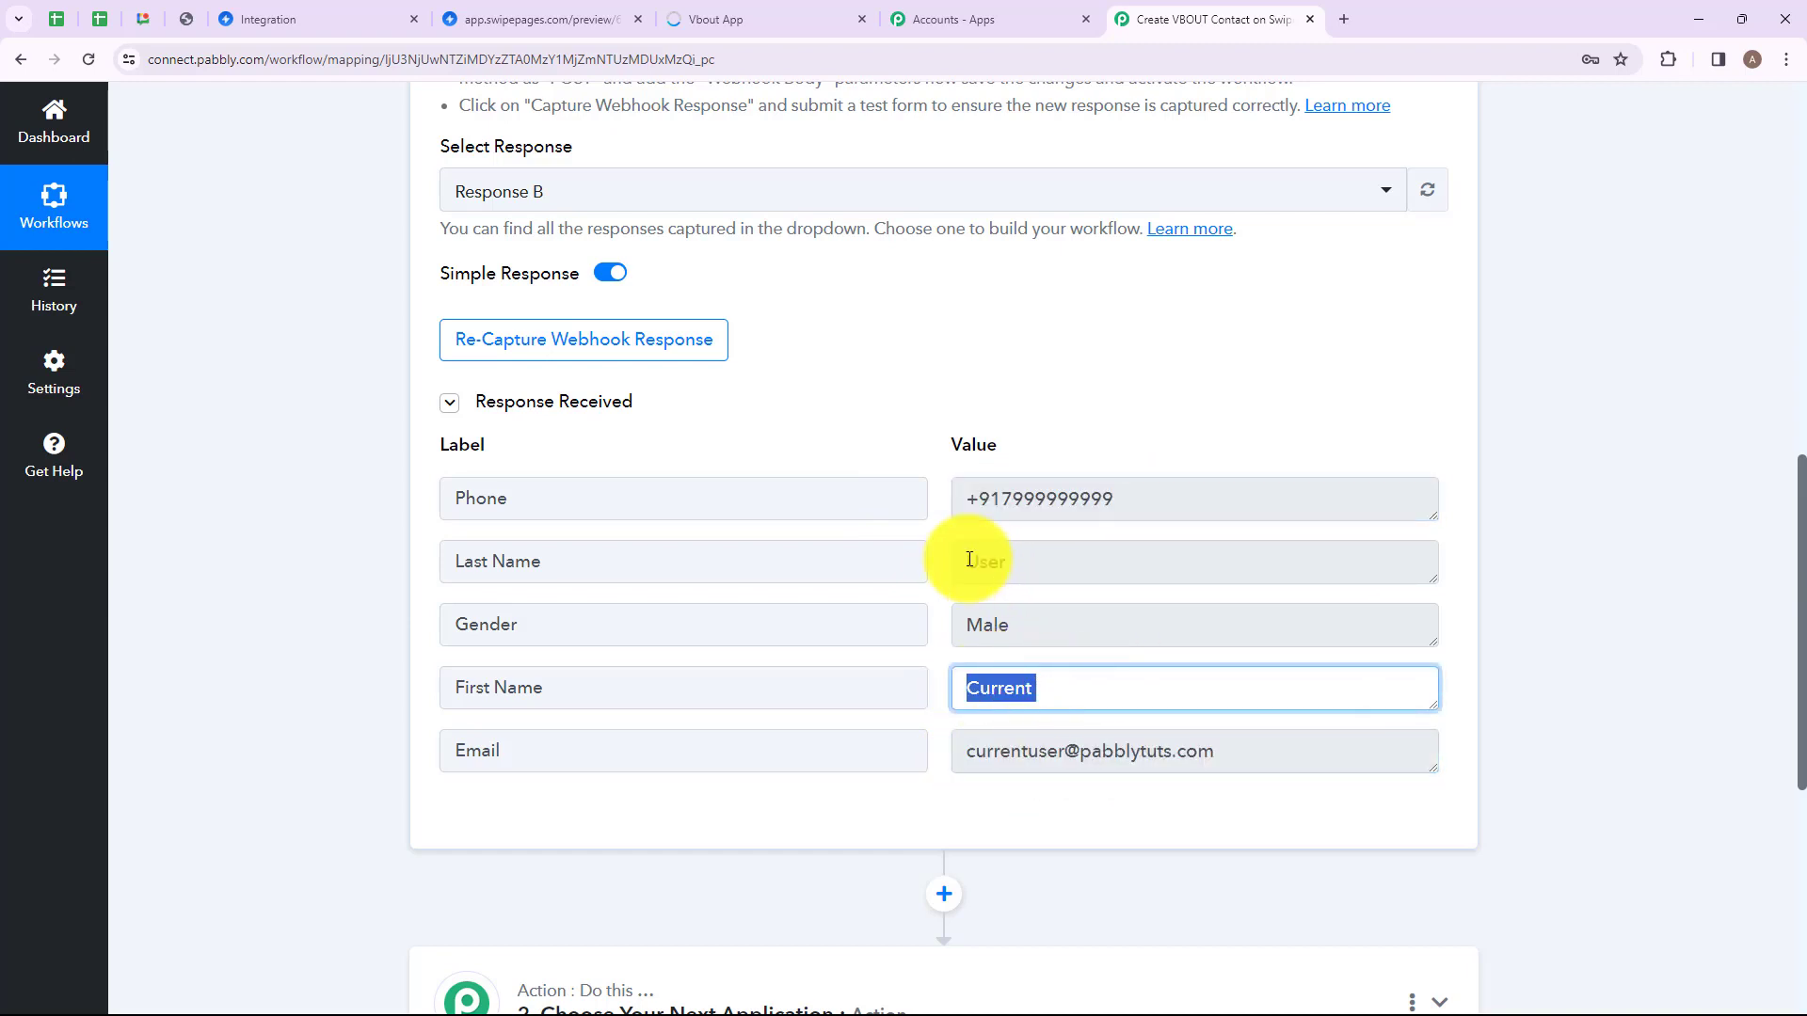
{"action": "left_click_drag", "start_coordinate": [970, 559], "coordinate": [1022, 576]}
{"action": "double_click", "coordinate": [988, 625]}
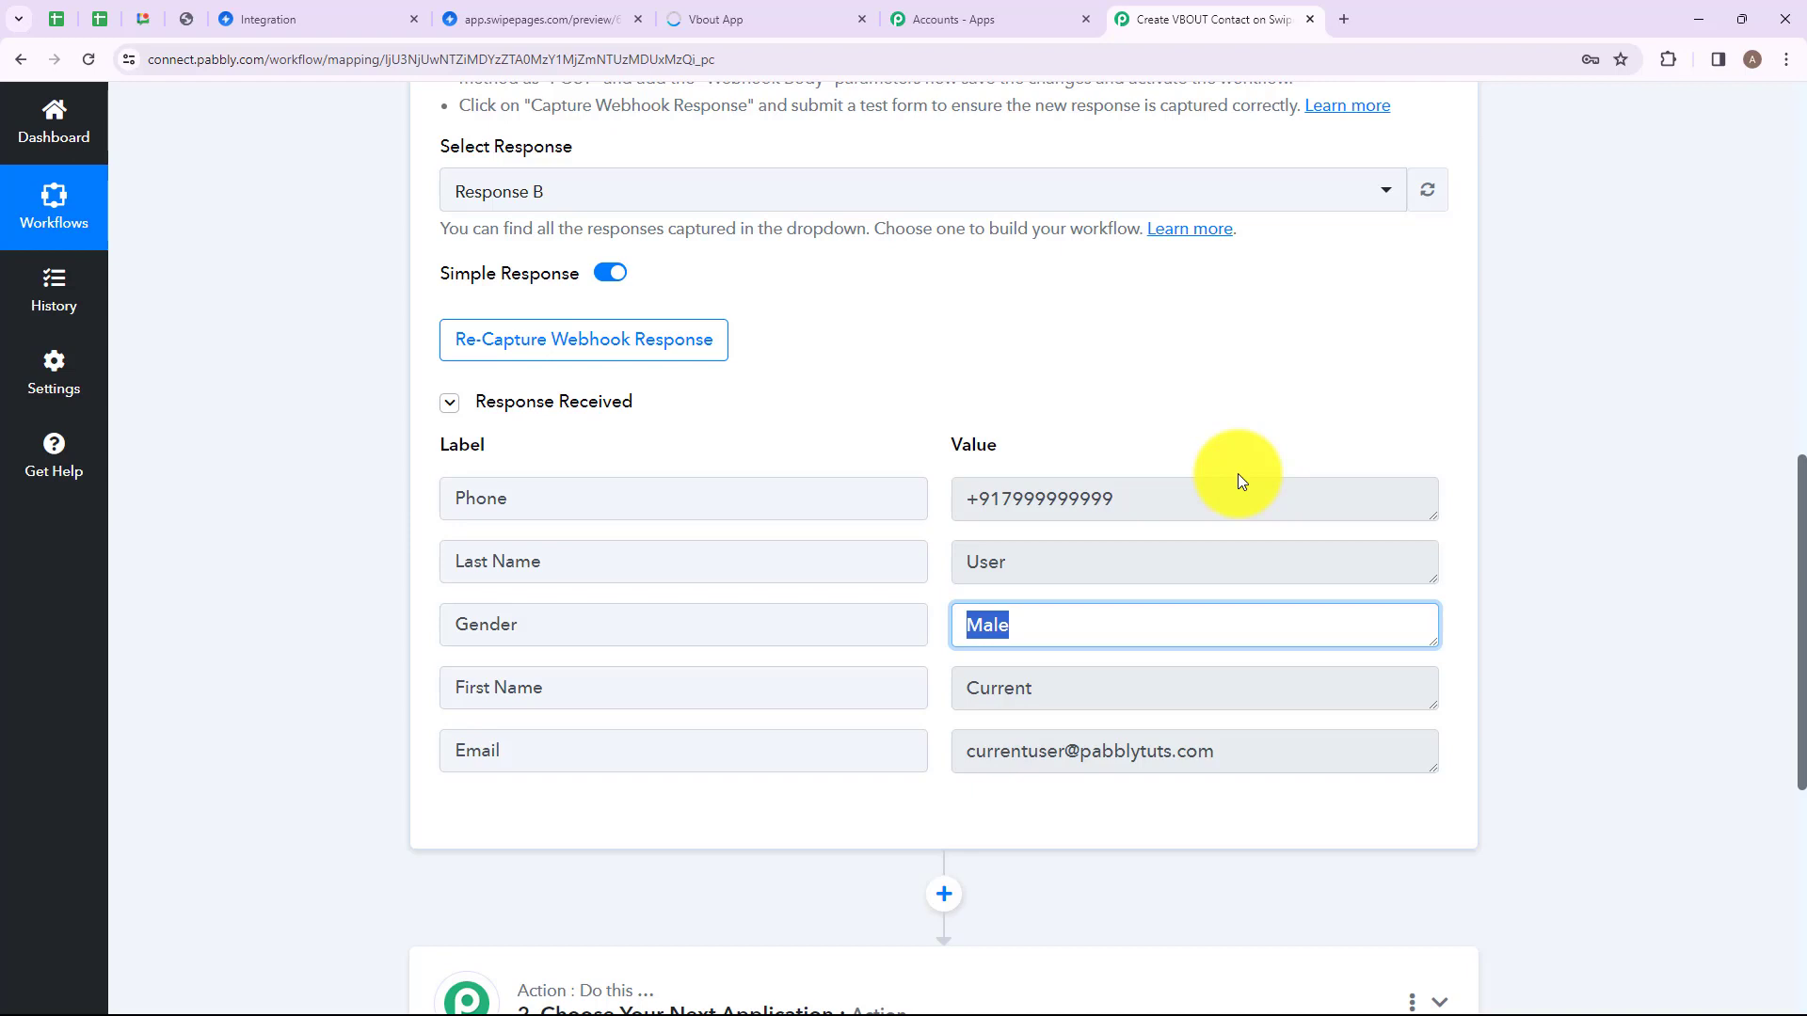
- Expand the workflow's second step, search for "Vbout" and choose it as the action app
{"action": "scroll", "coordinate": [1239, 475], "scroll_direction": "down", "scroll_amount": 5}
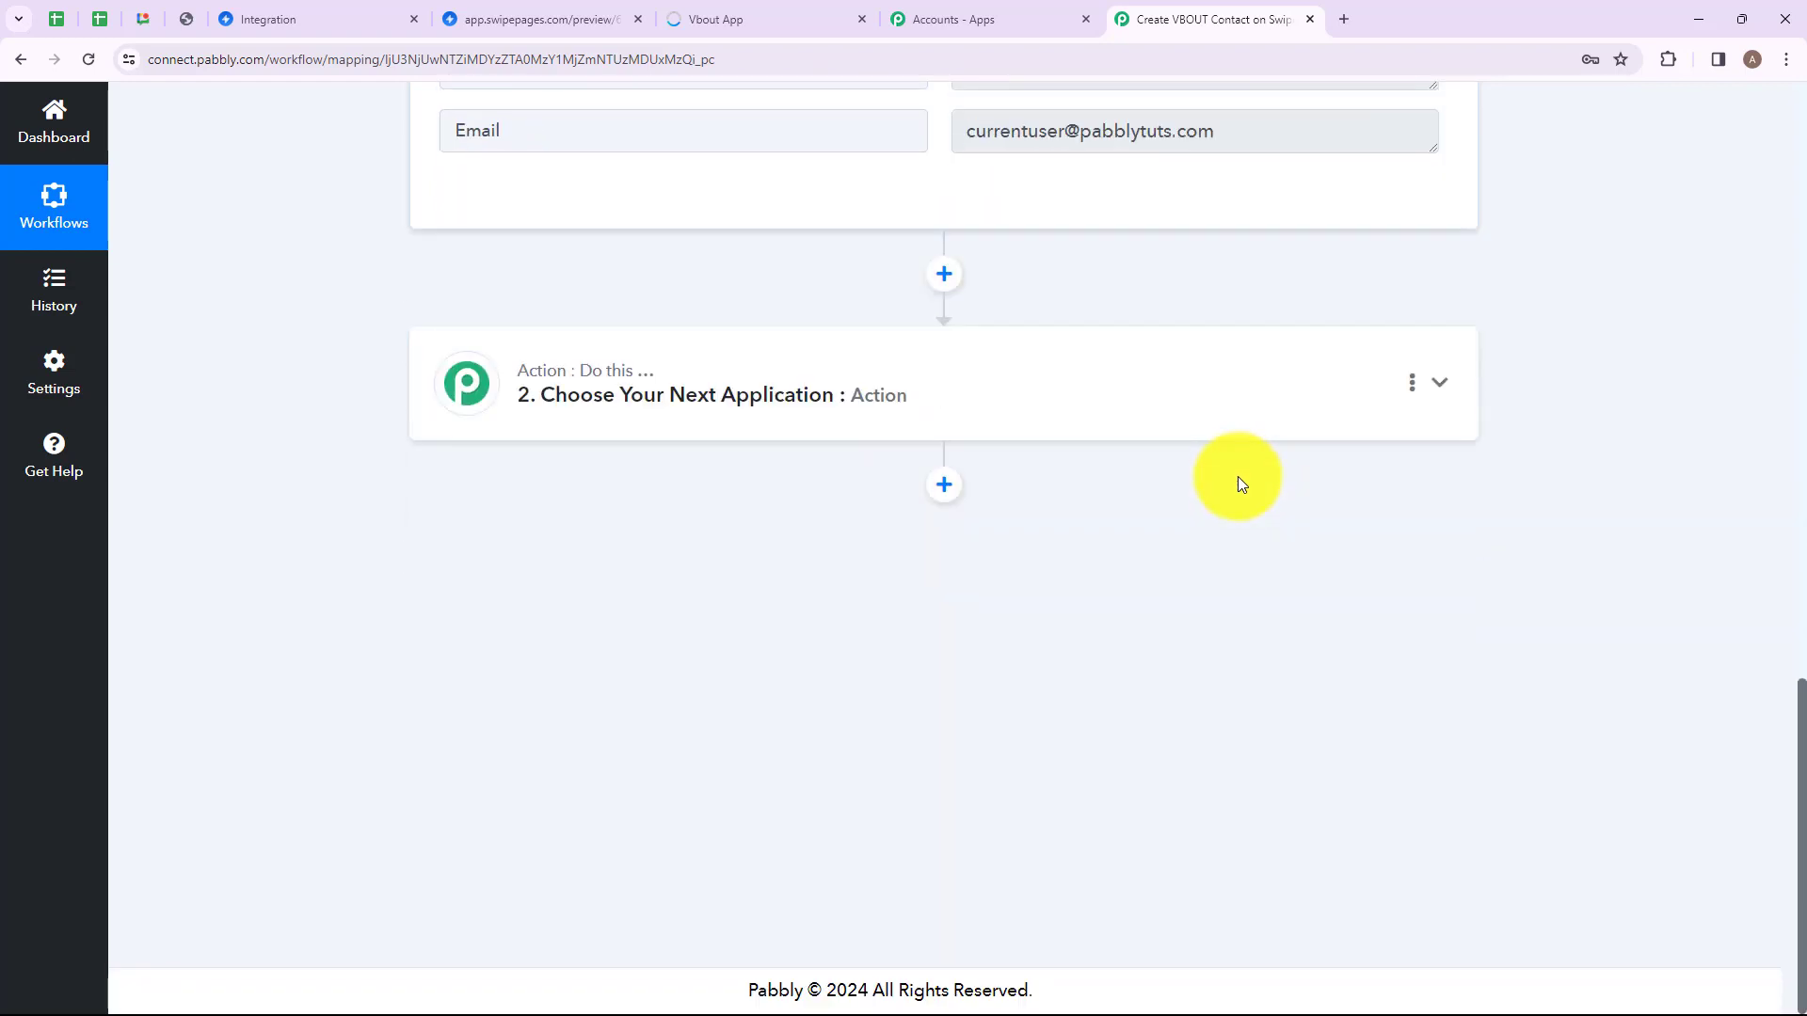
{"action": "left_click", "coordinate": [780, 395]}
{"action": "scroll", "coordinate": [658, 396], "scroll_direction": "up", "scroll_amount": 4}
{"action": "left_click", "coordinate": [484, 487]}
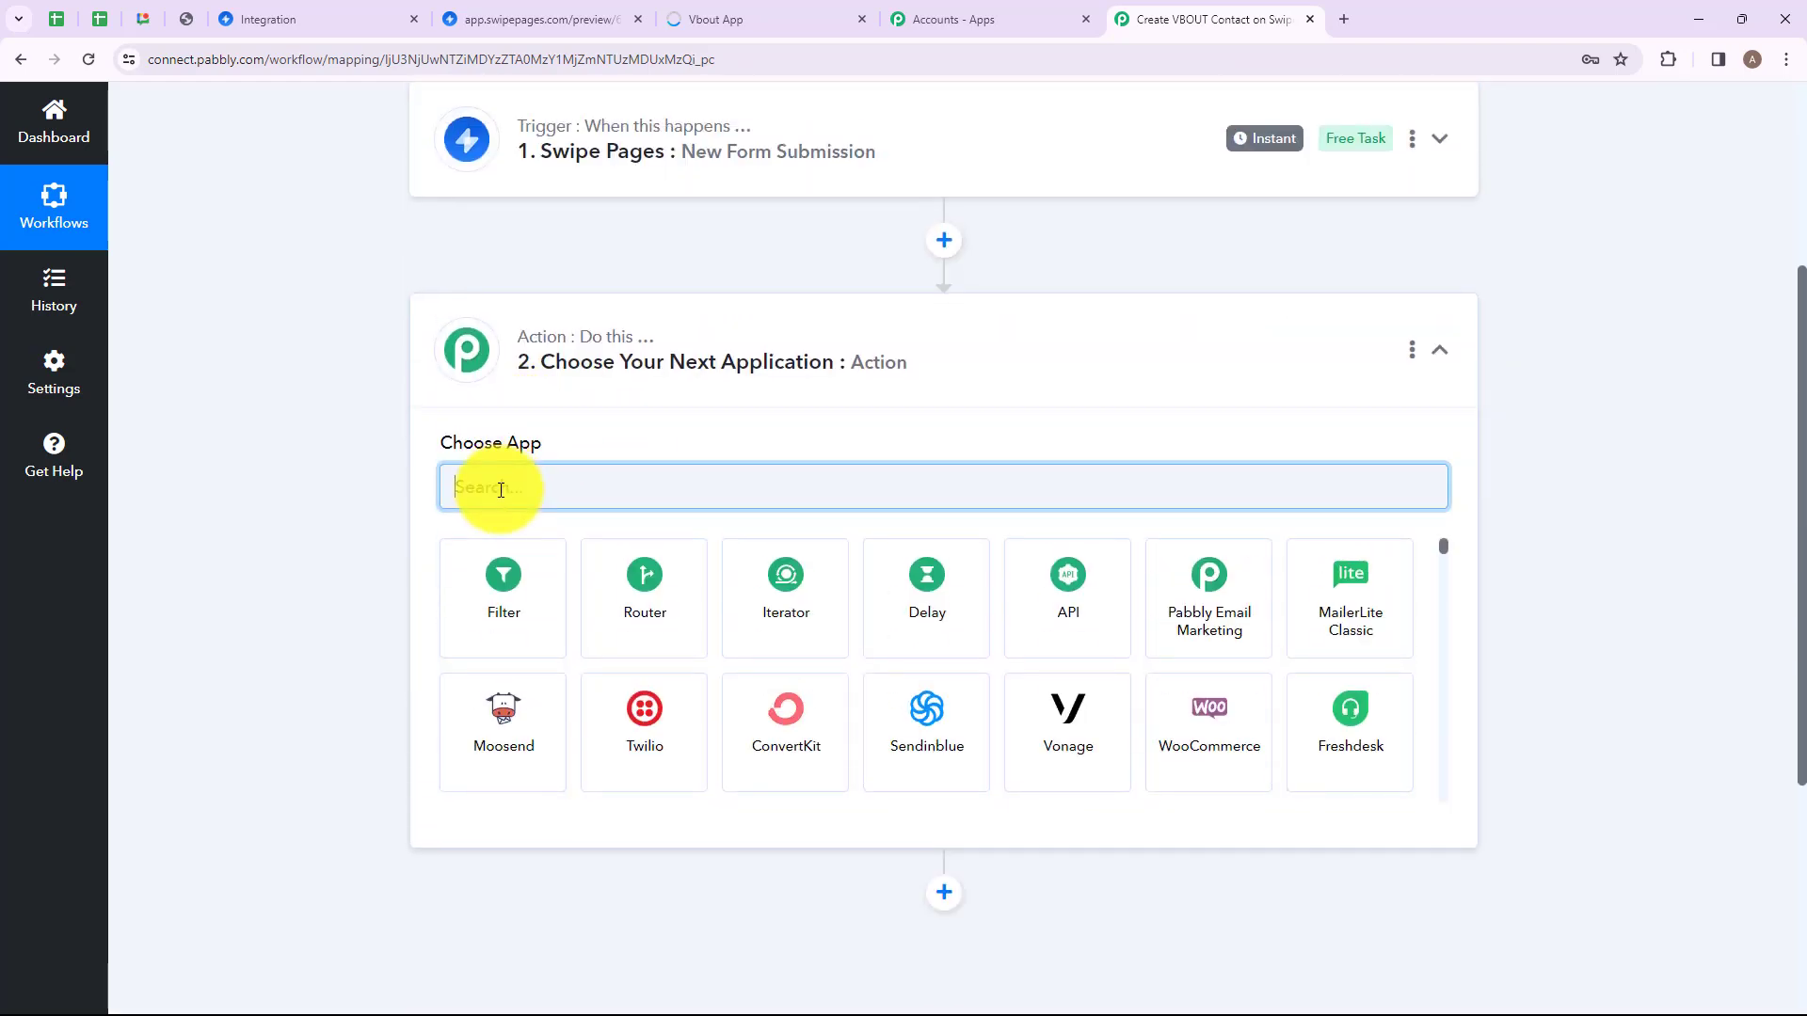
{"action": "key", "text": "Caps_Lock"}
{"action": "type", "text": "V"}
{"action": "key", "text": "Caps_Lock"}
{"action": "type", "text": "bout"}
{"action": "left_click", "coordinate": [509, 581]}
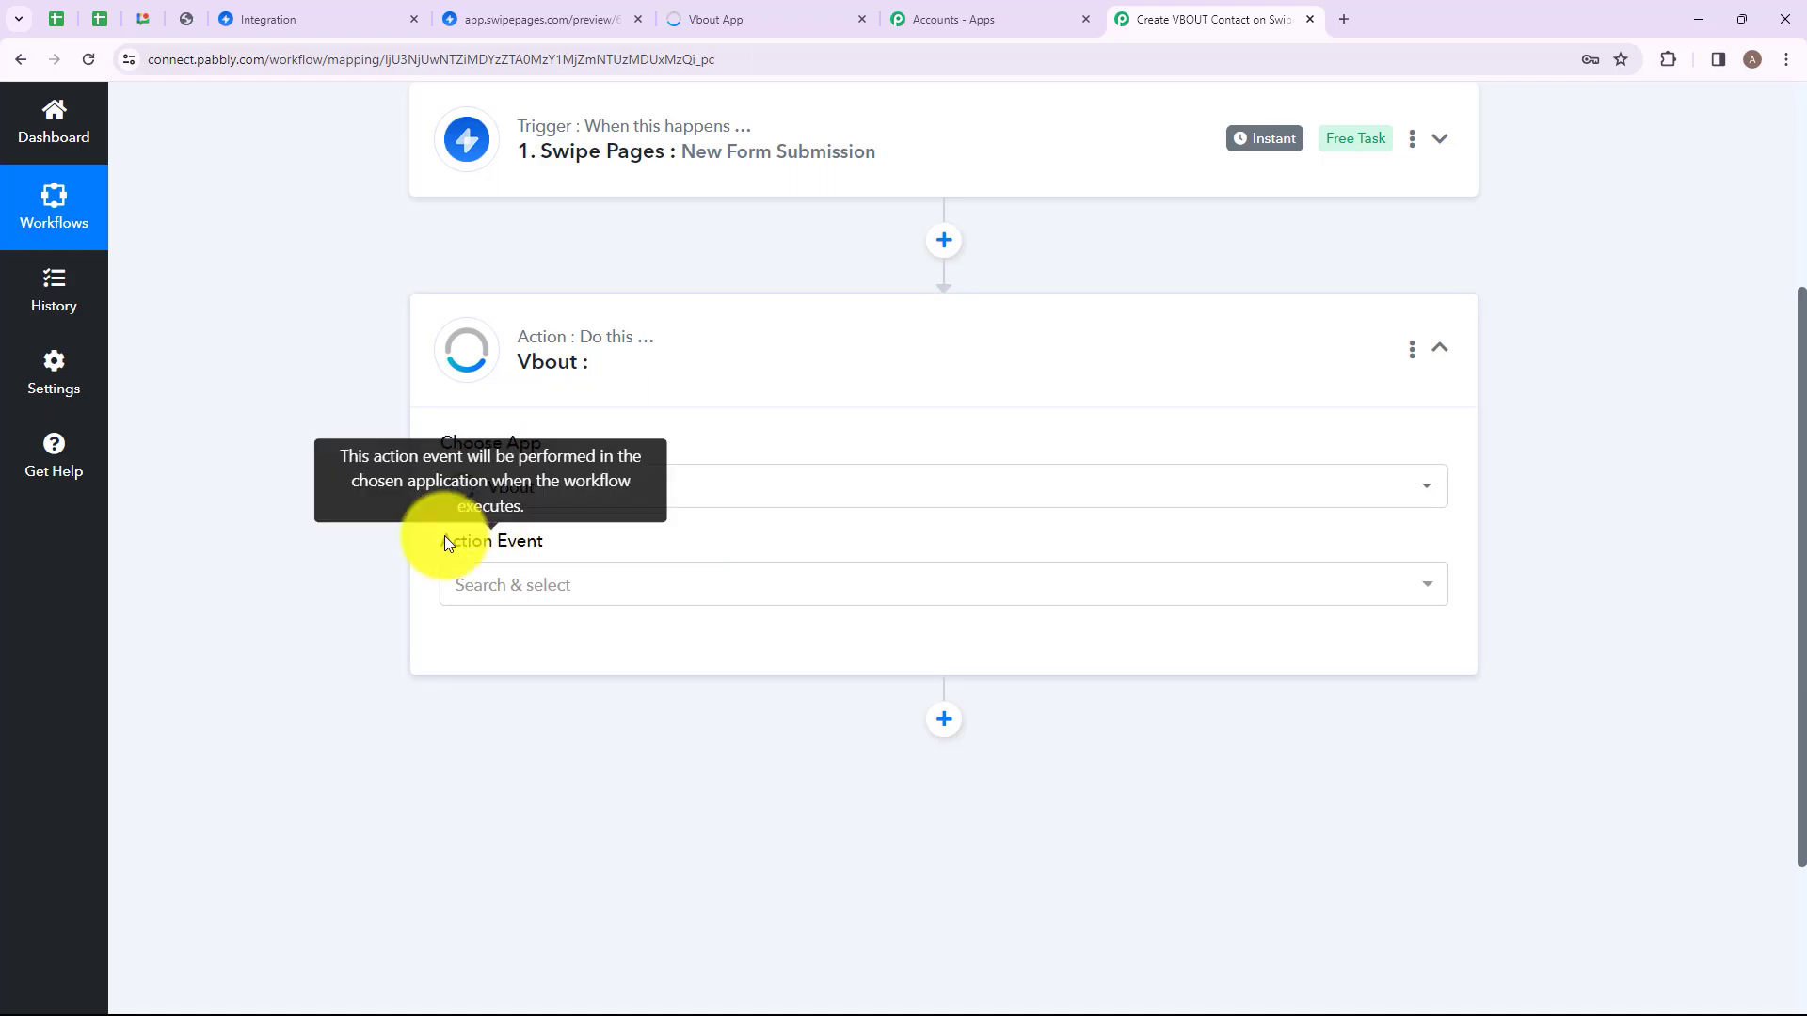
- Look through the Vbout action events and select Add Contact to List
{"action": "left_click", "coordinate": [620, 590]}
{"action": "scroll", "coordinate": [624, 363], "scroll_direction": "down", "scroll_amount": 6}
{"action": "scroll", "coordinate": [712, 406], "scroll_direction": "up", "scroll_amount": 6}
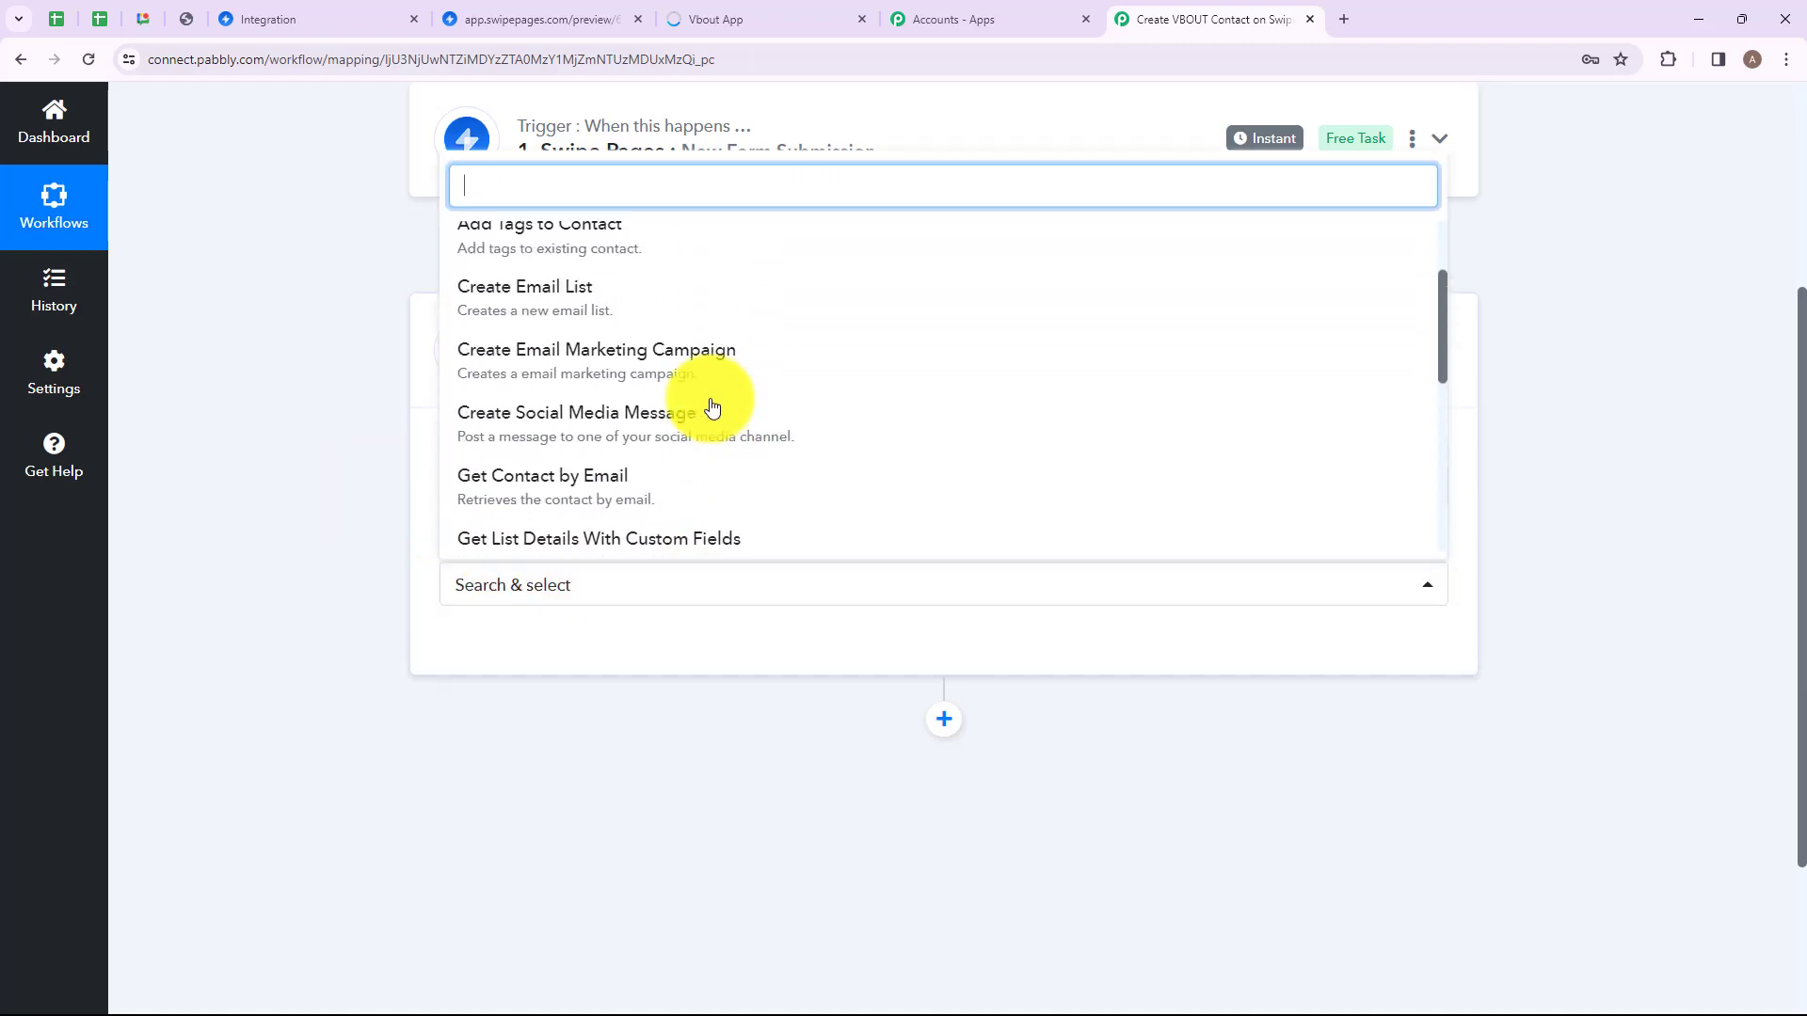
{"action": "scroll", "coordinate": [712, 406], "scroll_direction": "up", "scroll_amount": 2}
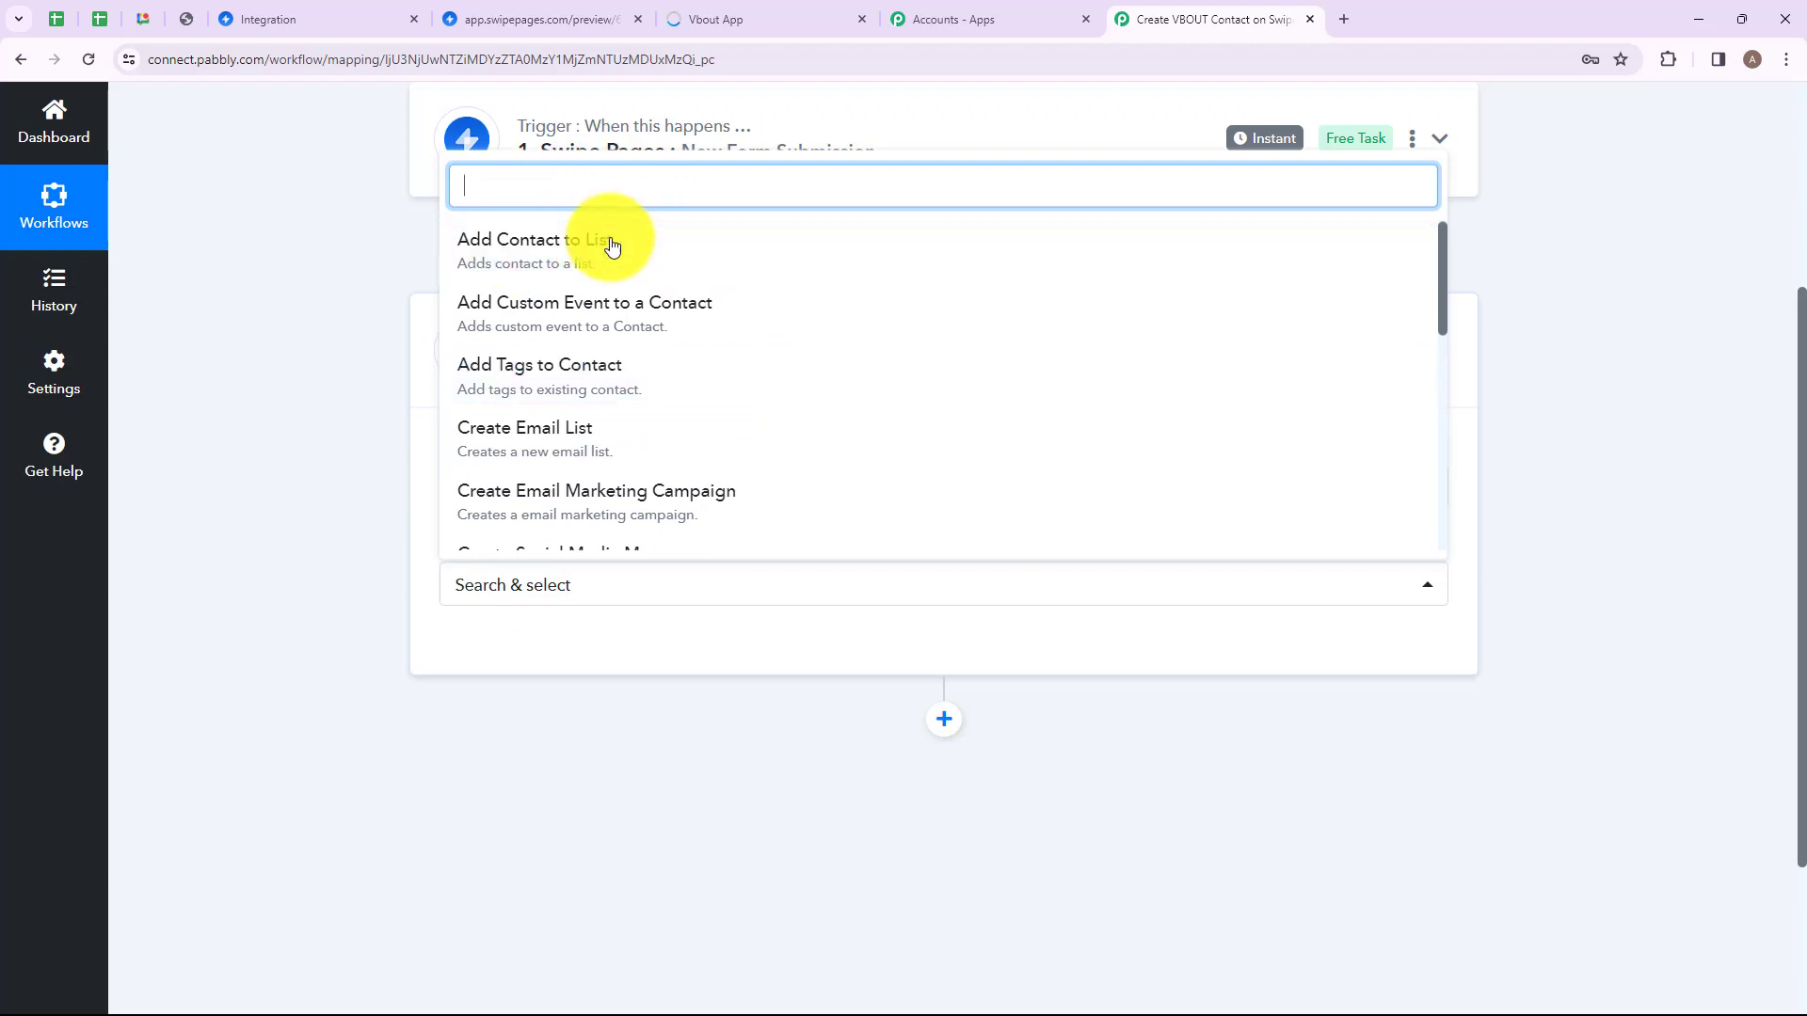
{"action": "left_click", "coordinate": [676, 253]}
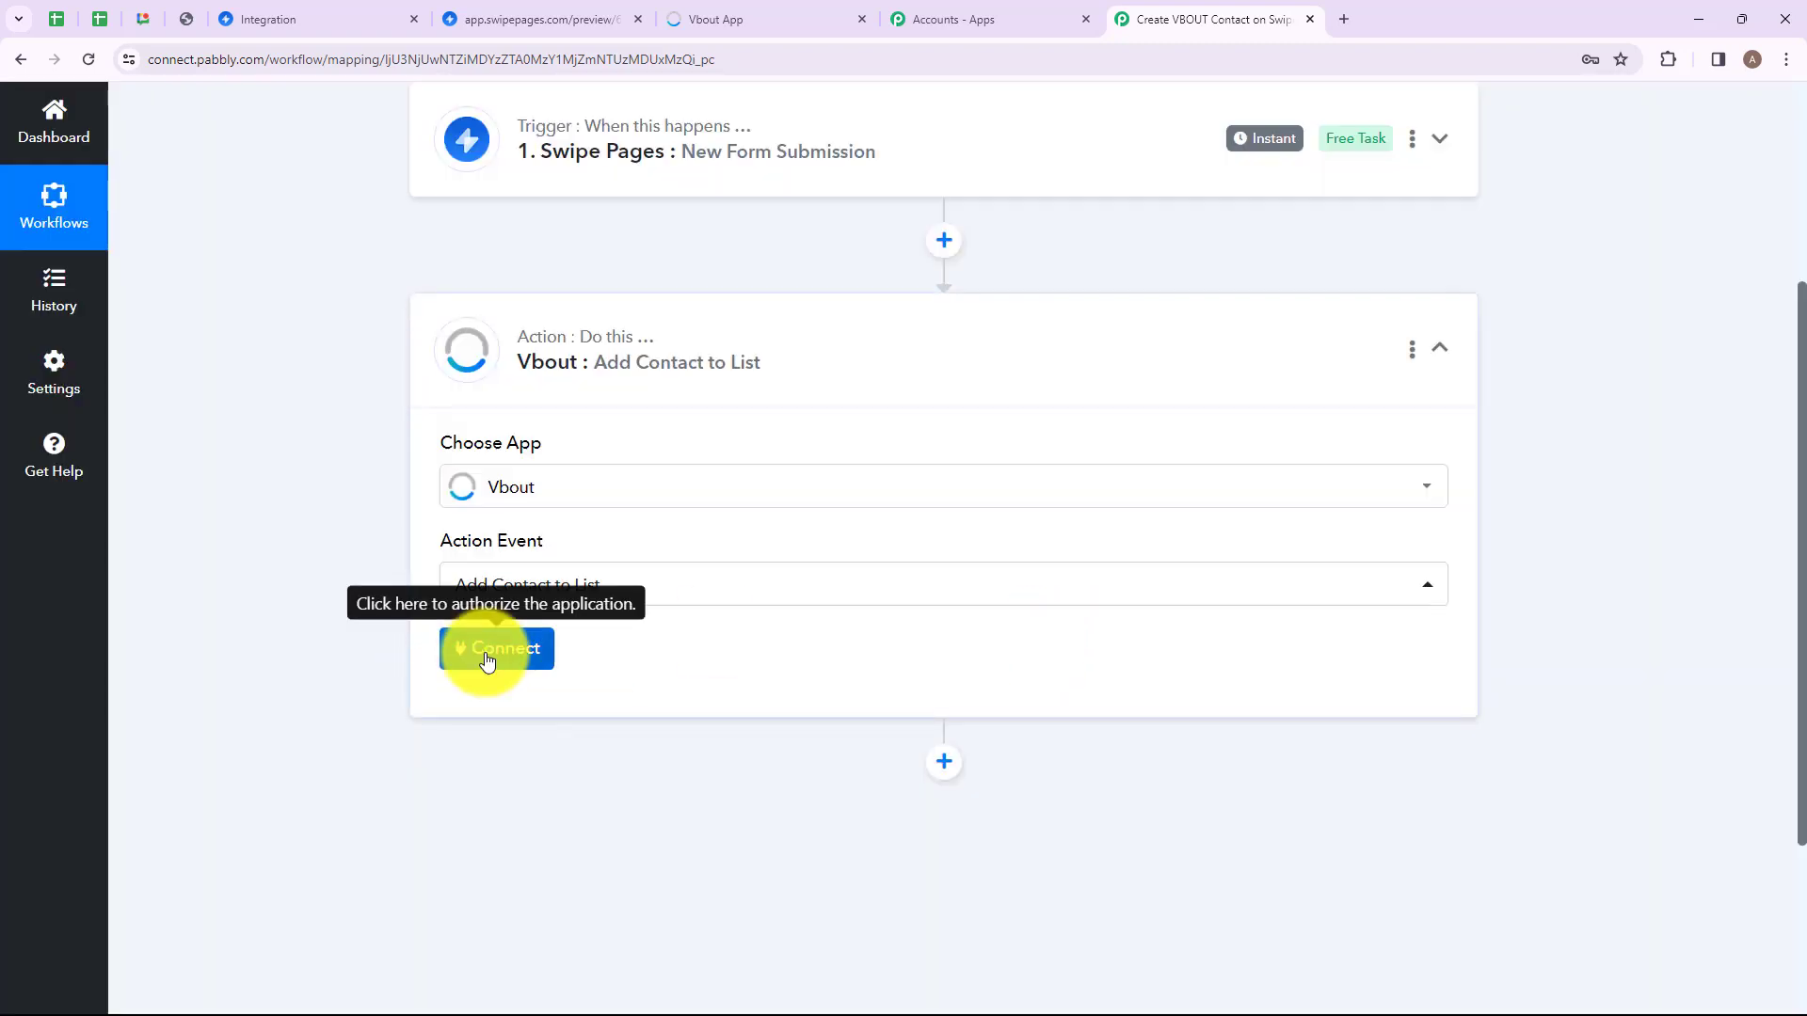
- Start adding a new Vbout connection and read the instructions for finding the API User Key
{"action": "left_click", "coordinate": [470, 654]}
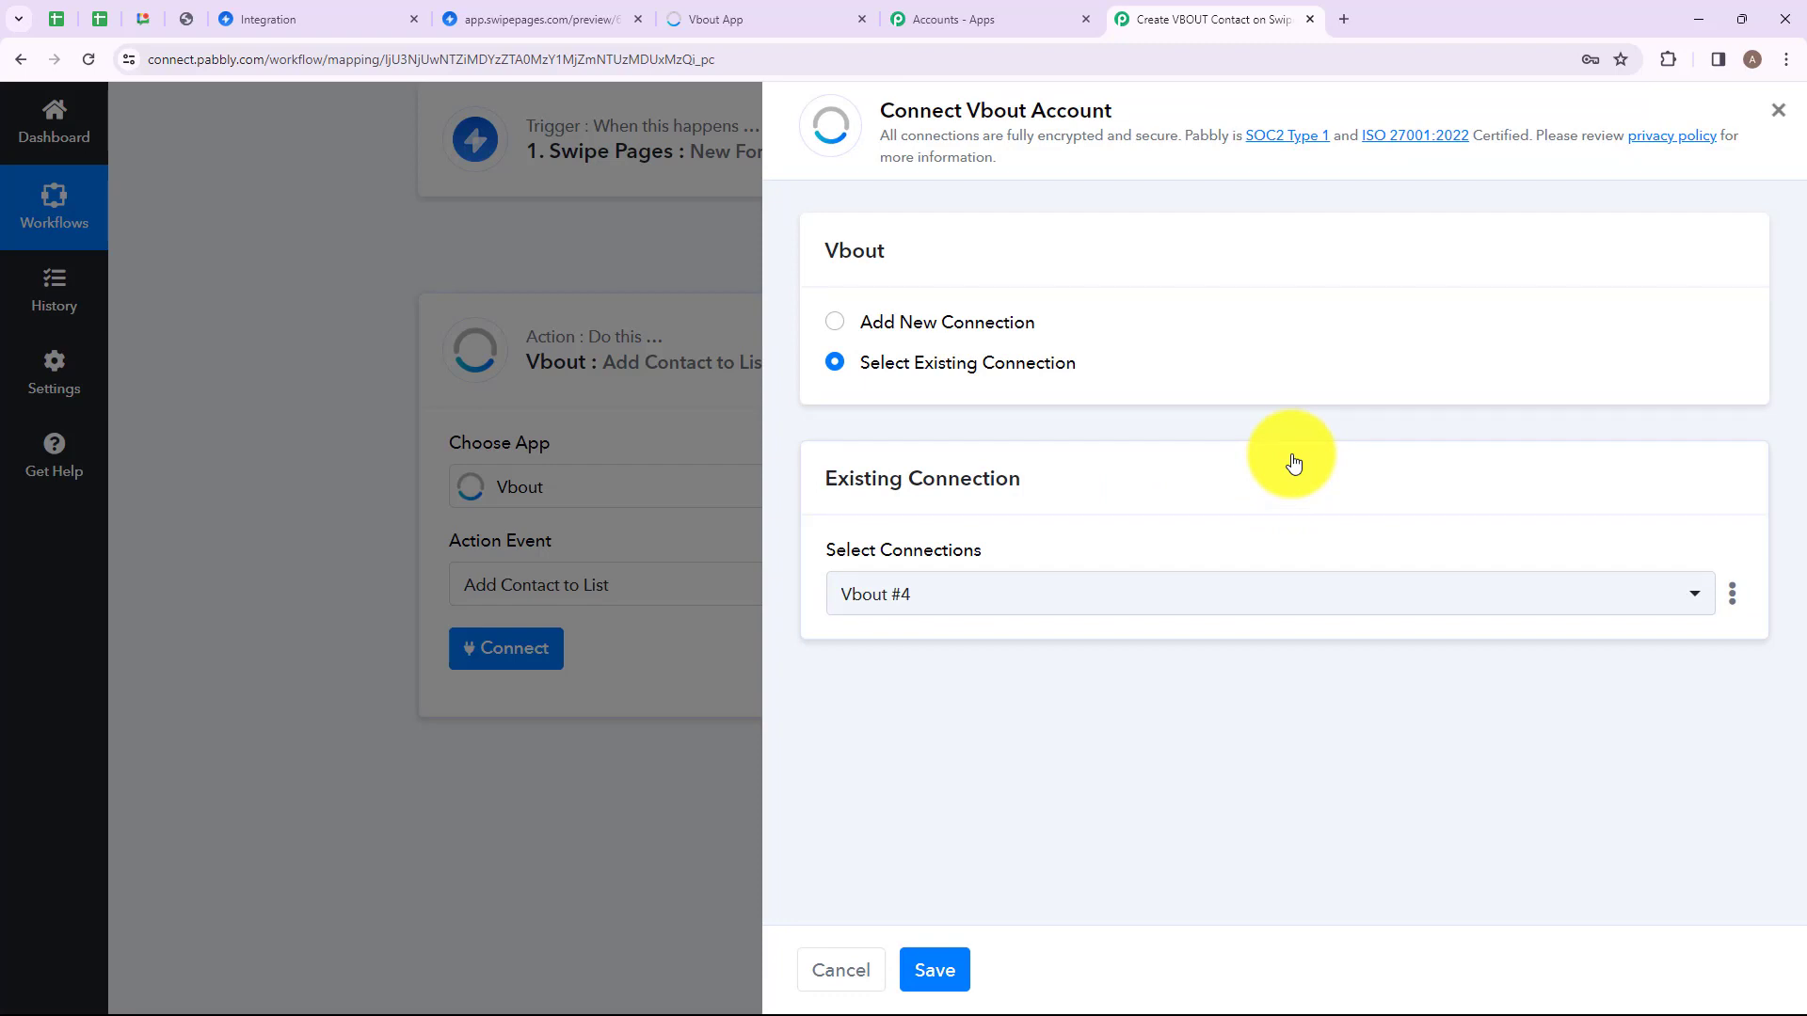
{"action": "left_click", "coordinate": [835, 325]}
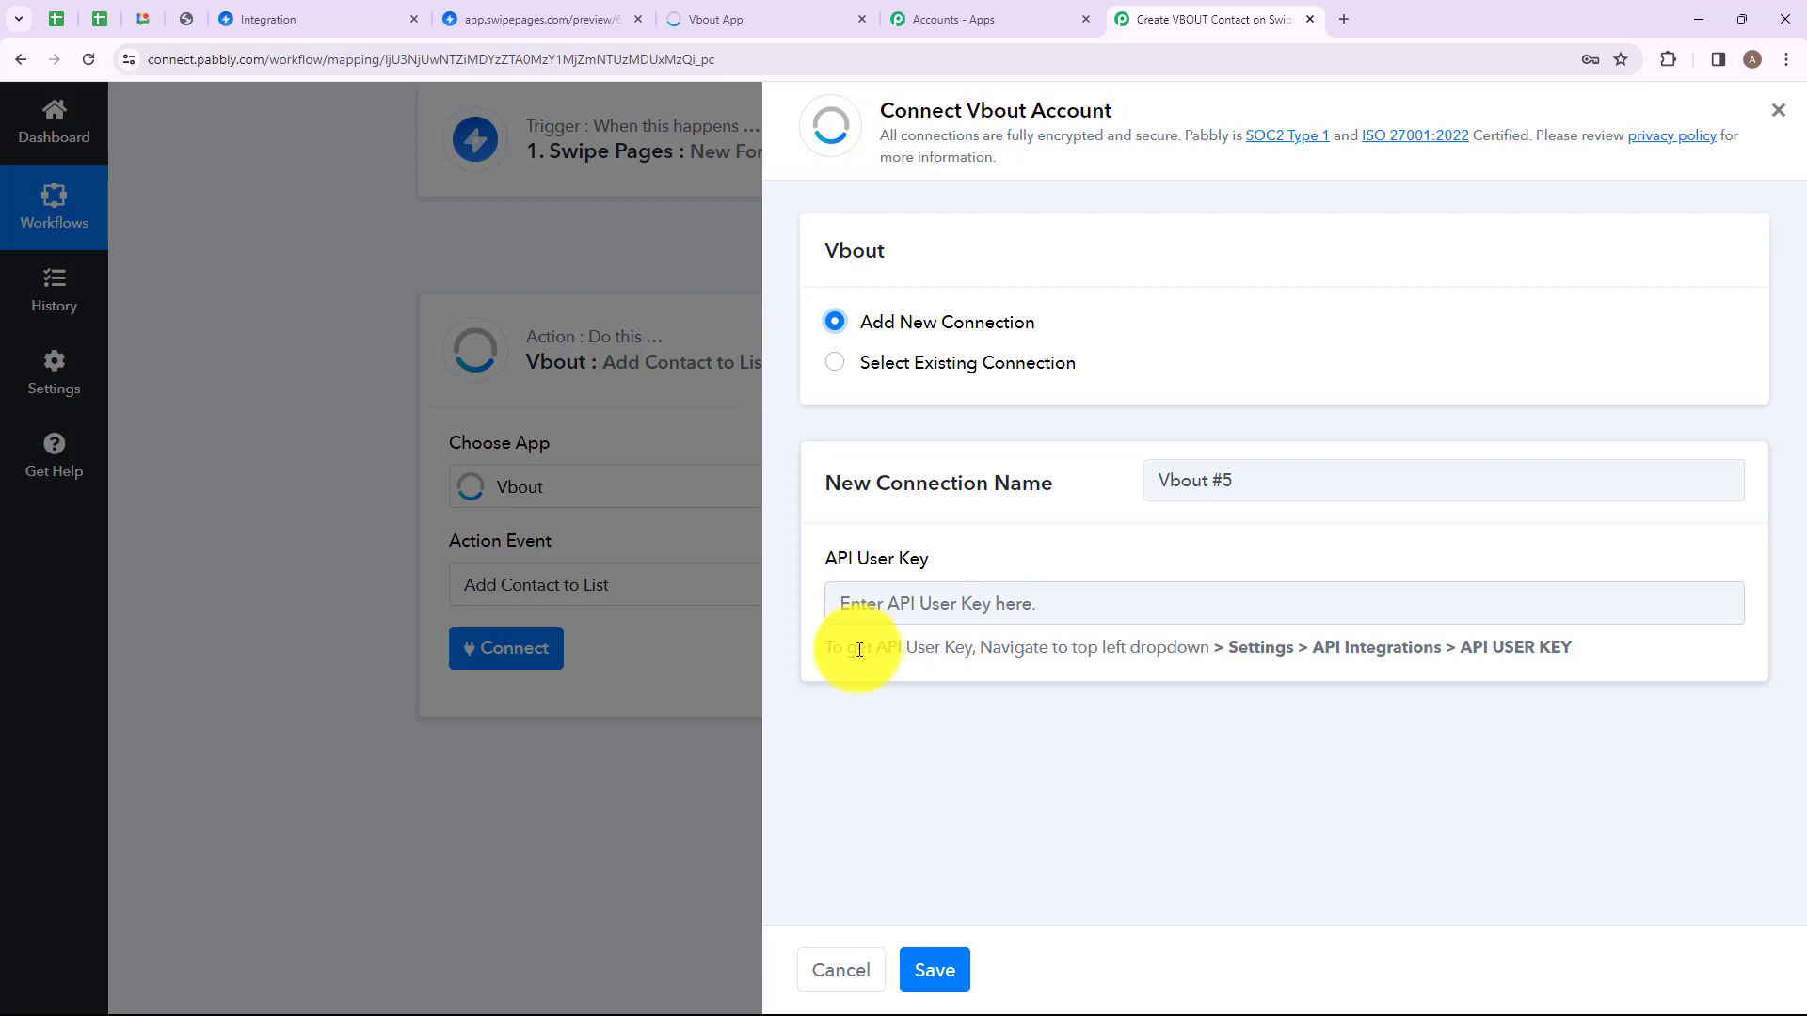
{"action": "left_click_drag", "start_coordinate": [856, 648], "coordinate": [1595, 647]}
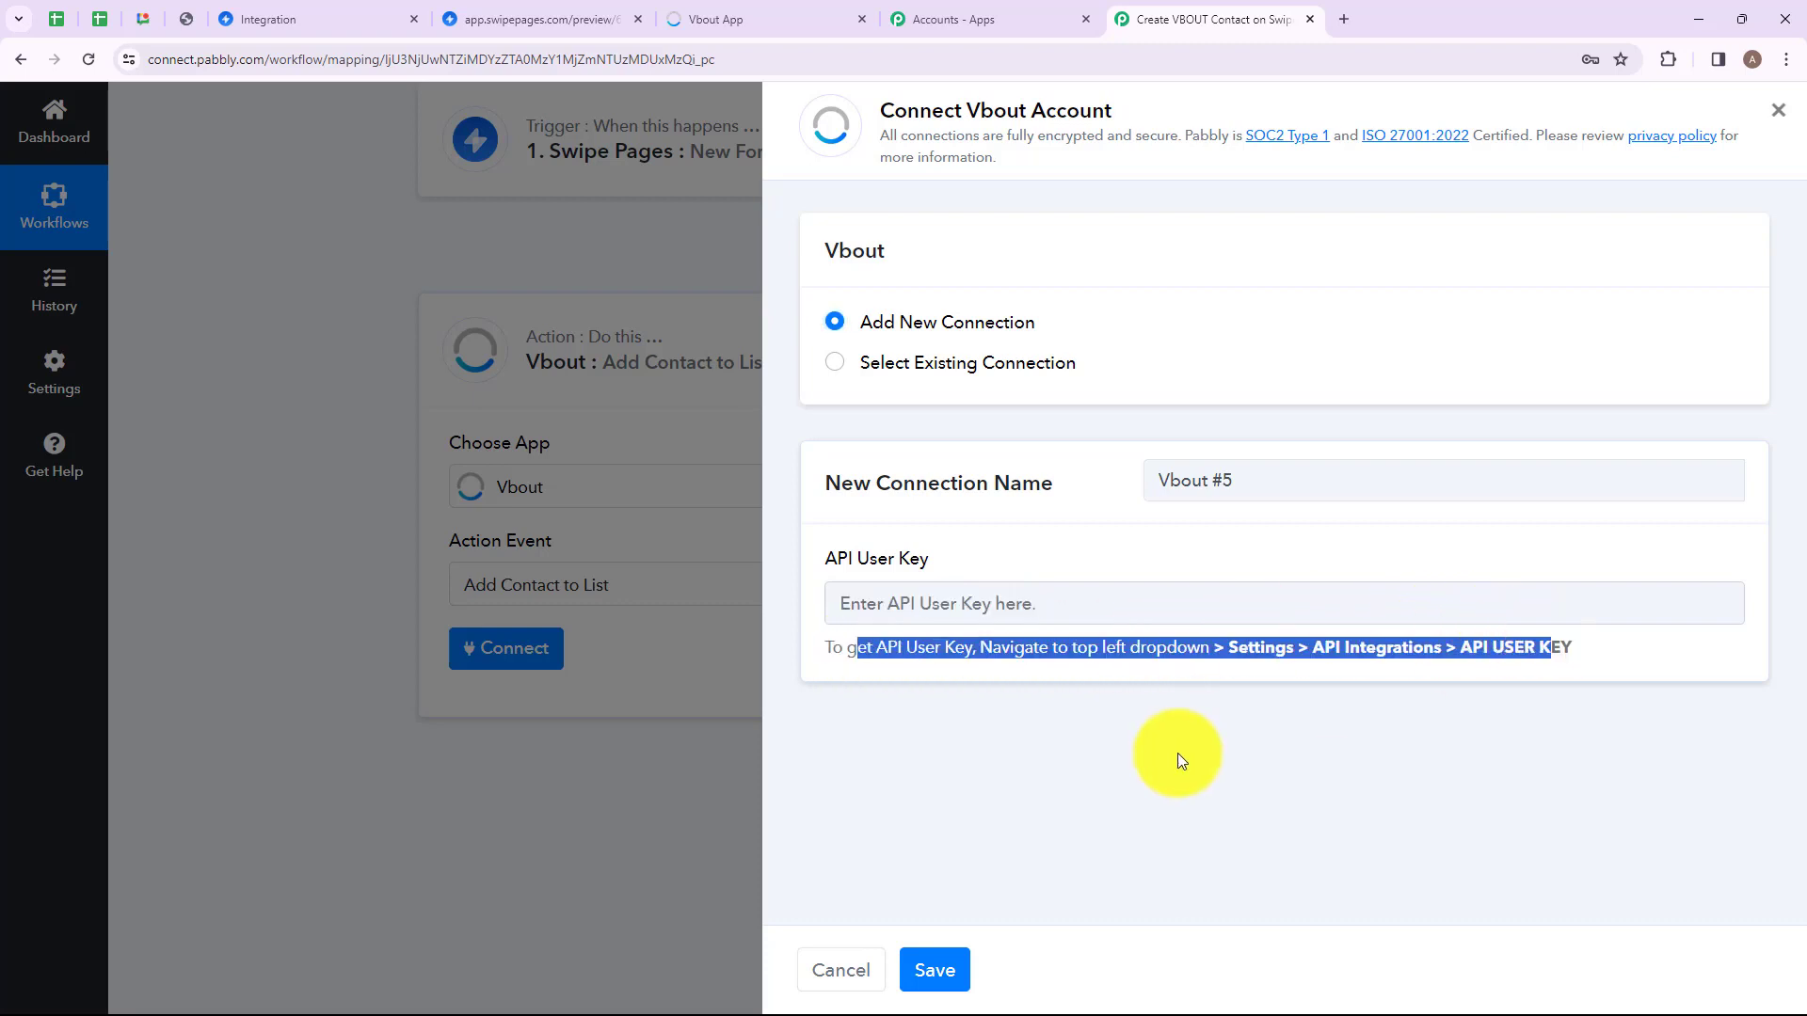
{"action": "left_click", "coordinate": [1174, 753]}
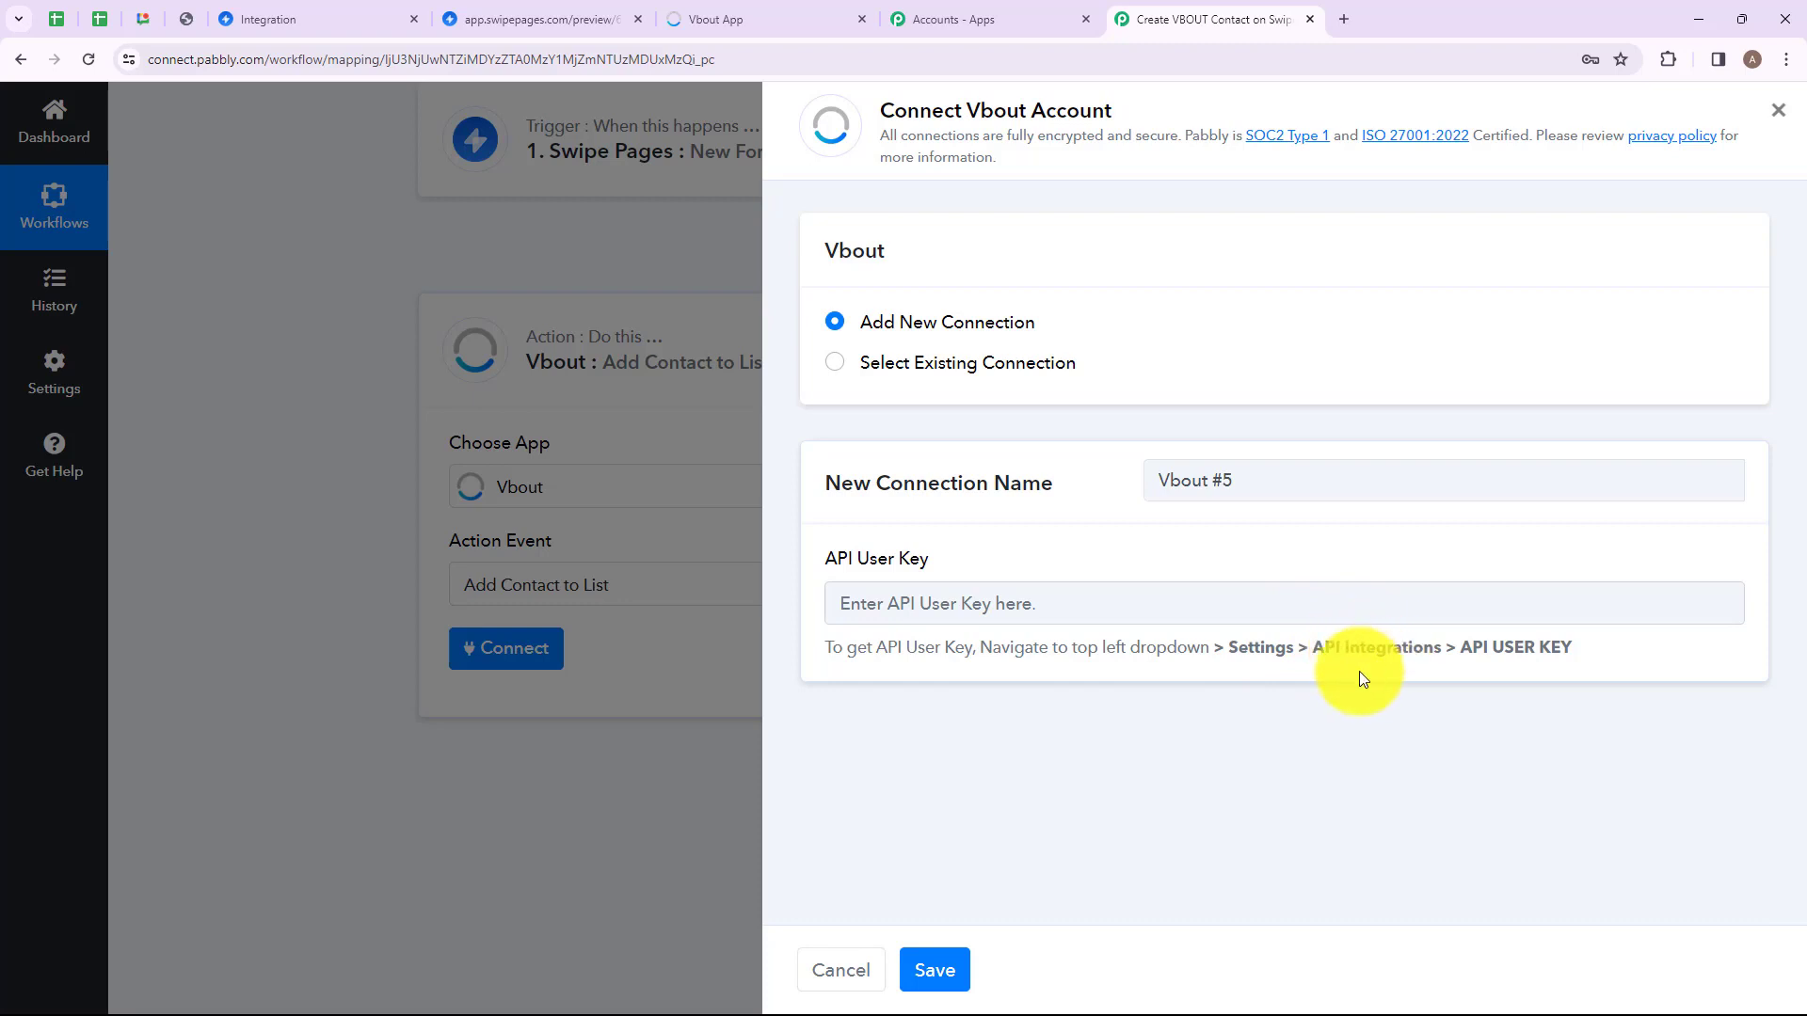
{"action": "left_click_drag", "start_coordinate": [1457, 647], "coordinate": [1573, 647]}
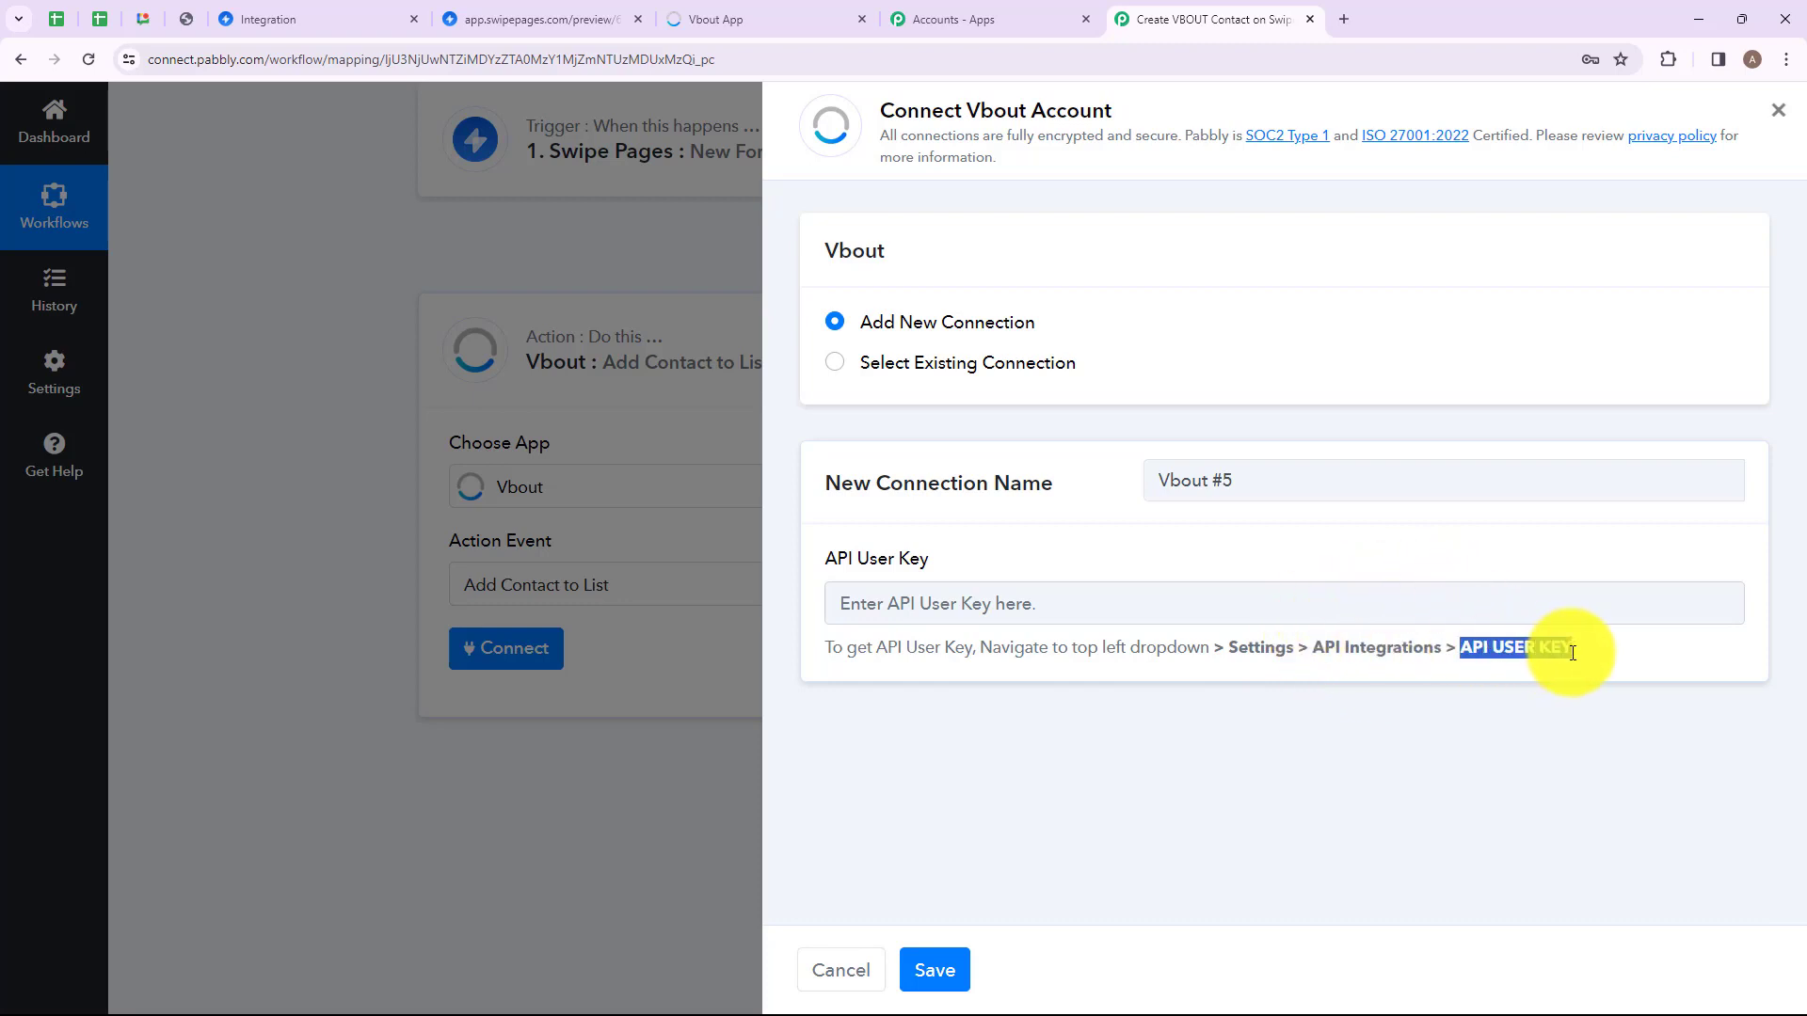
{"action": "left_click", "coordinate": [1425, 742]}
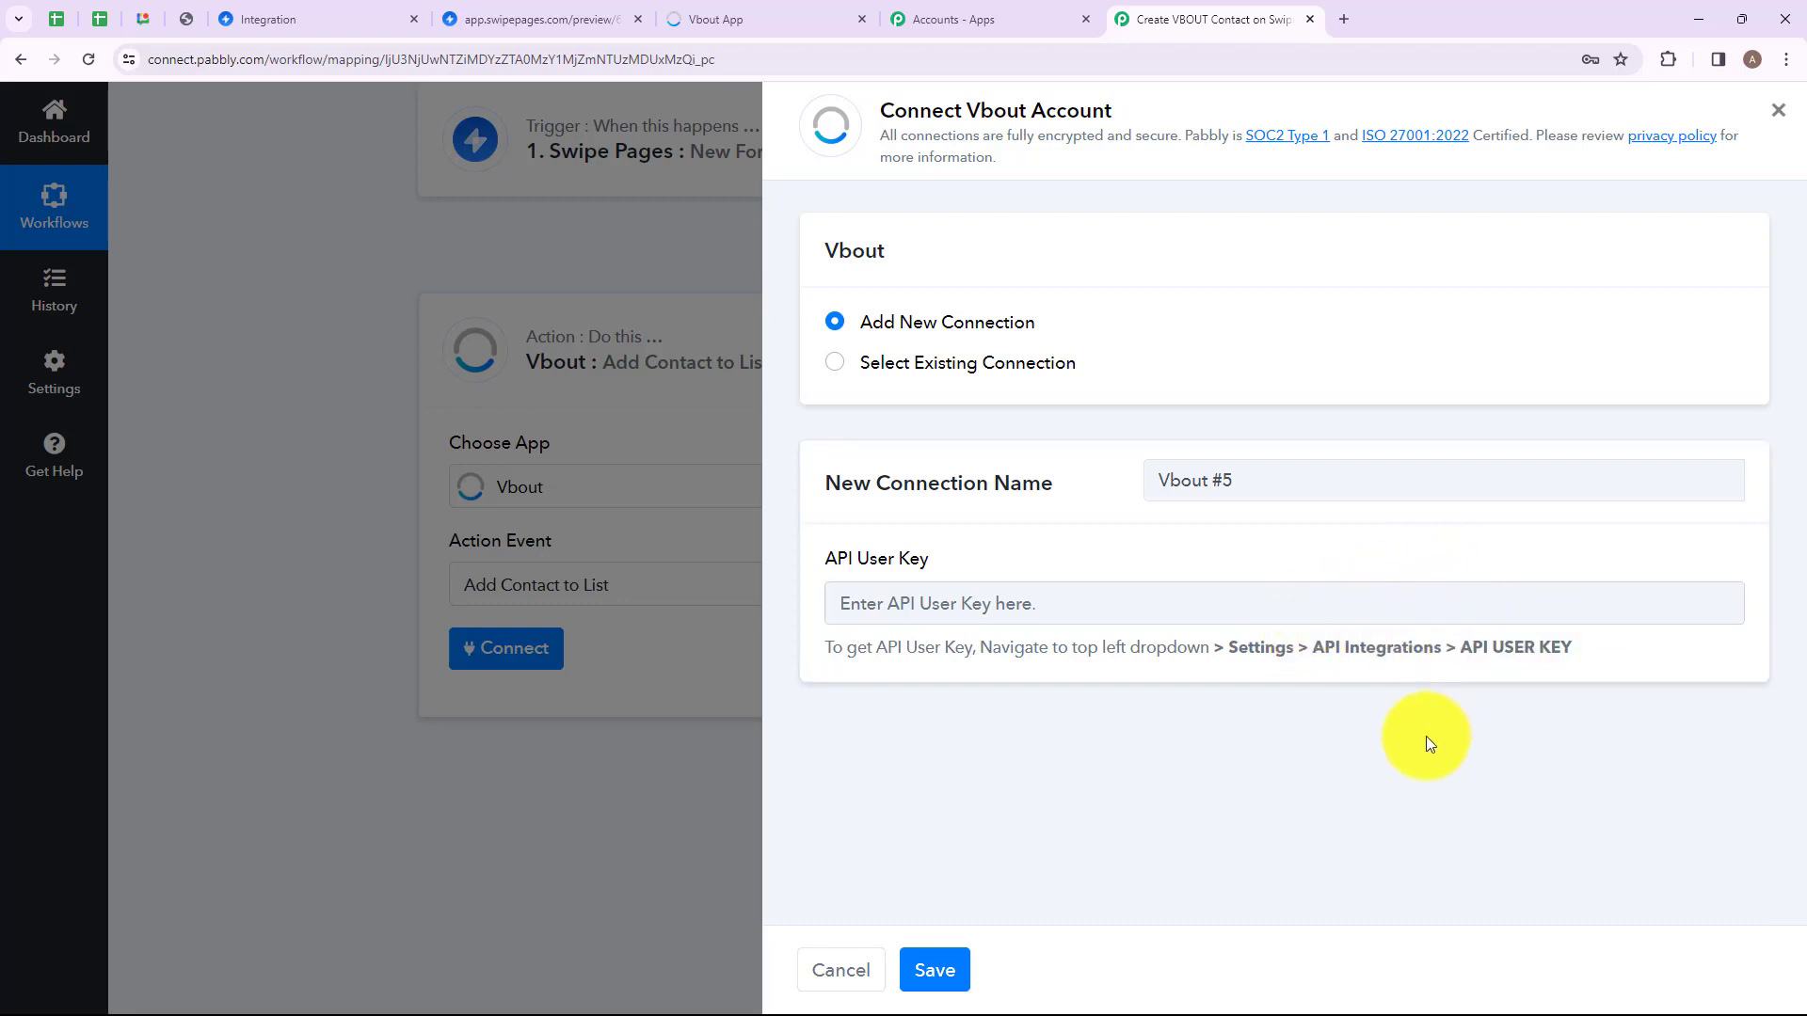
- Switch to the Vbout app and open the API Integrations section of the account settings
{"action": "left_click", "coordinate": [721, 26]}
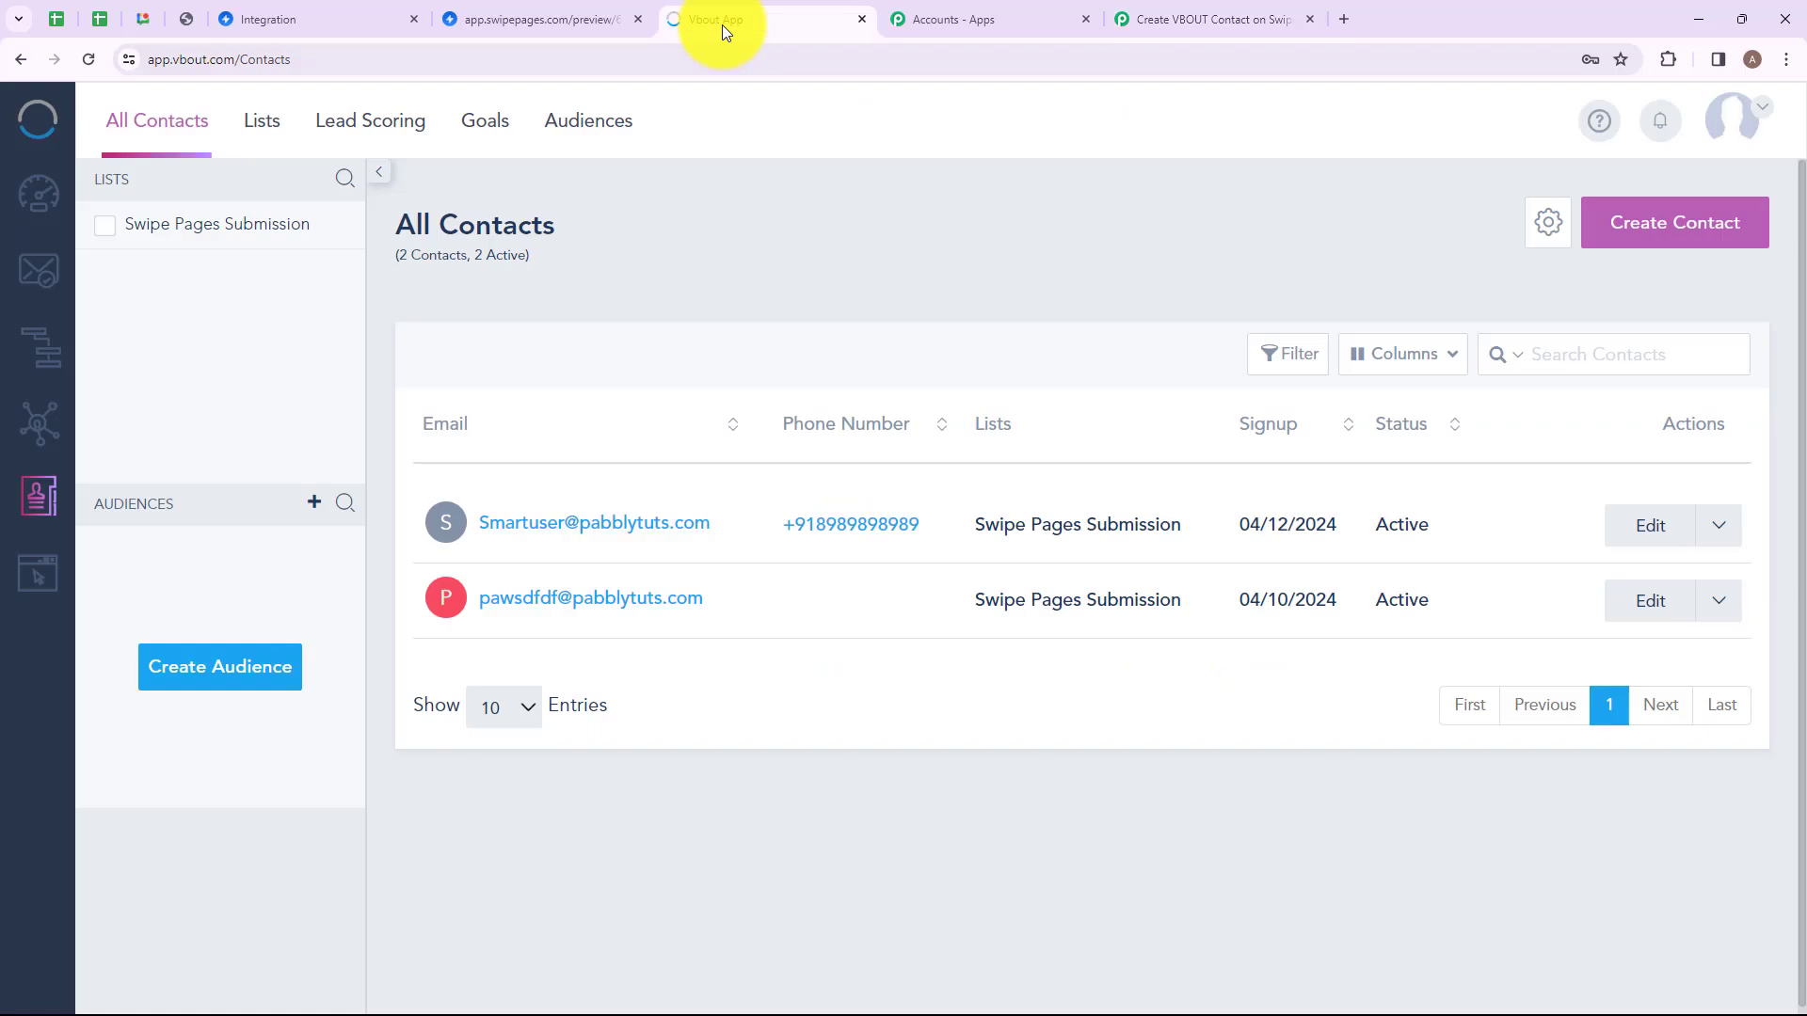
{"action": "left_click", "coordinate": [1734, 132]}
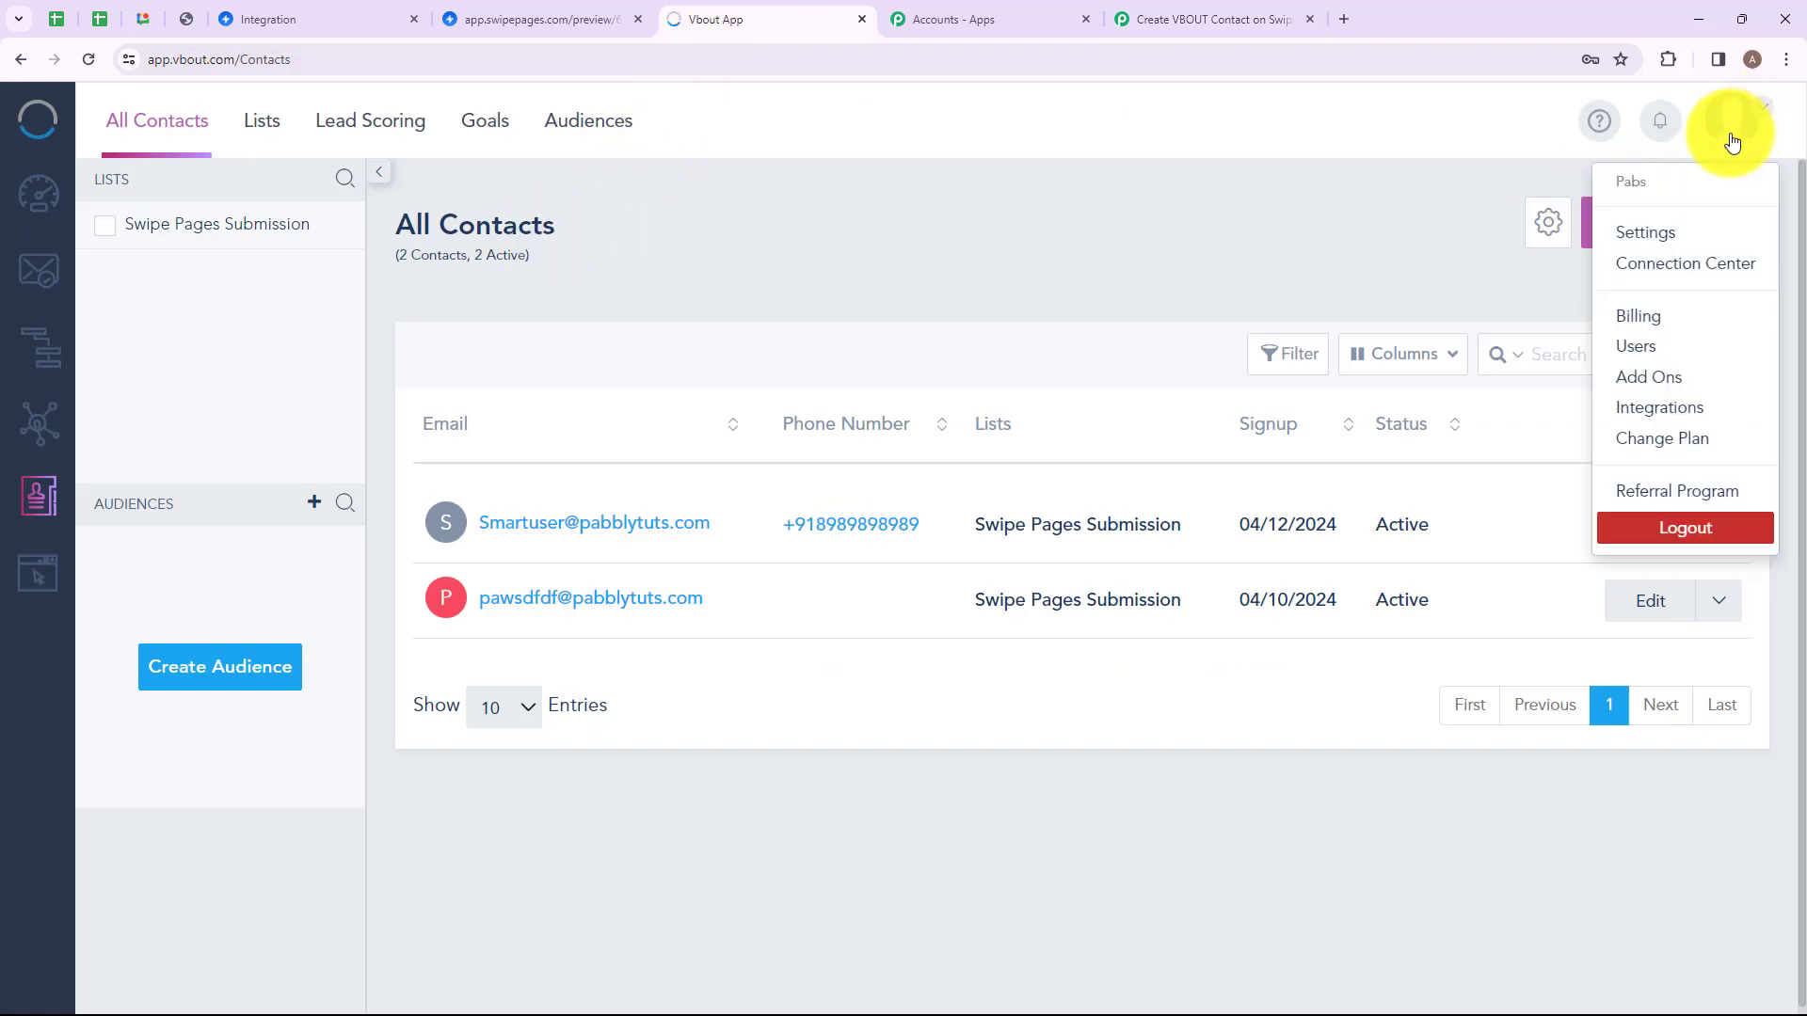
{"action": "left_click", "coordinate": [1642, 232]}
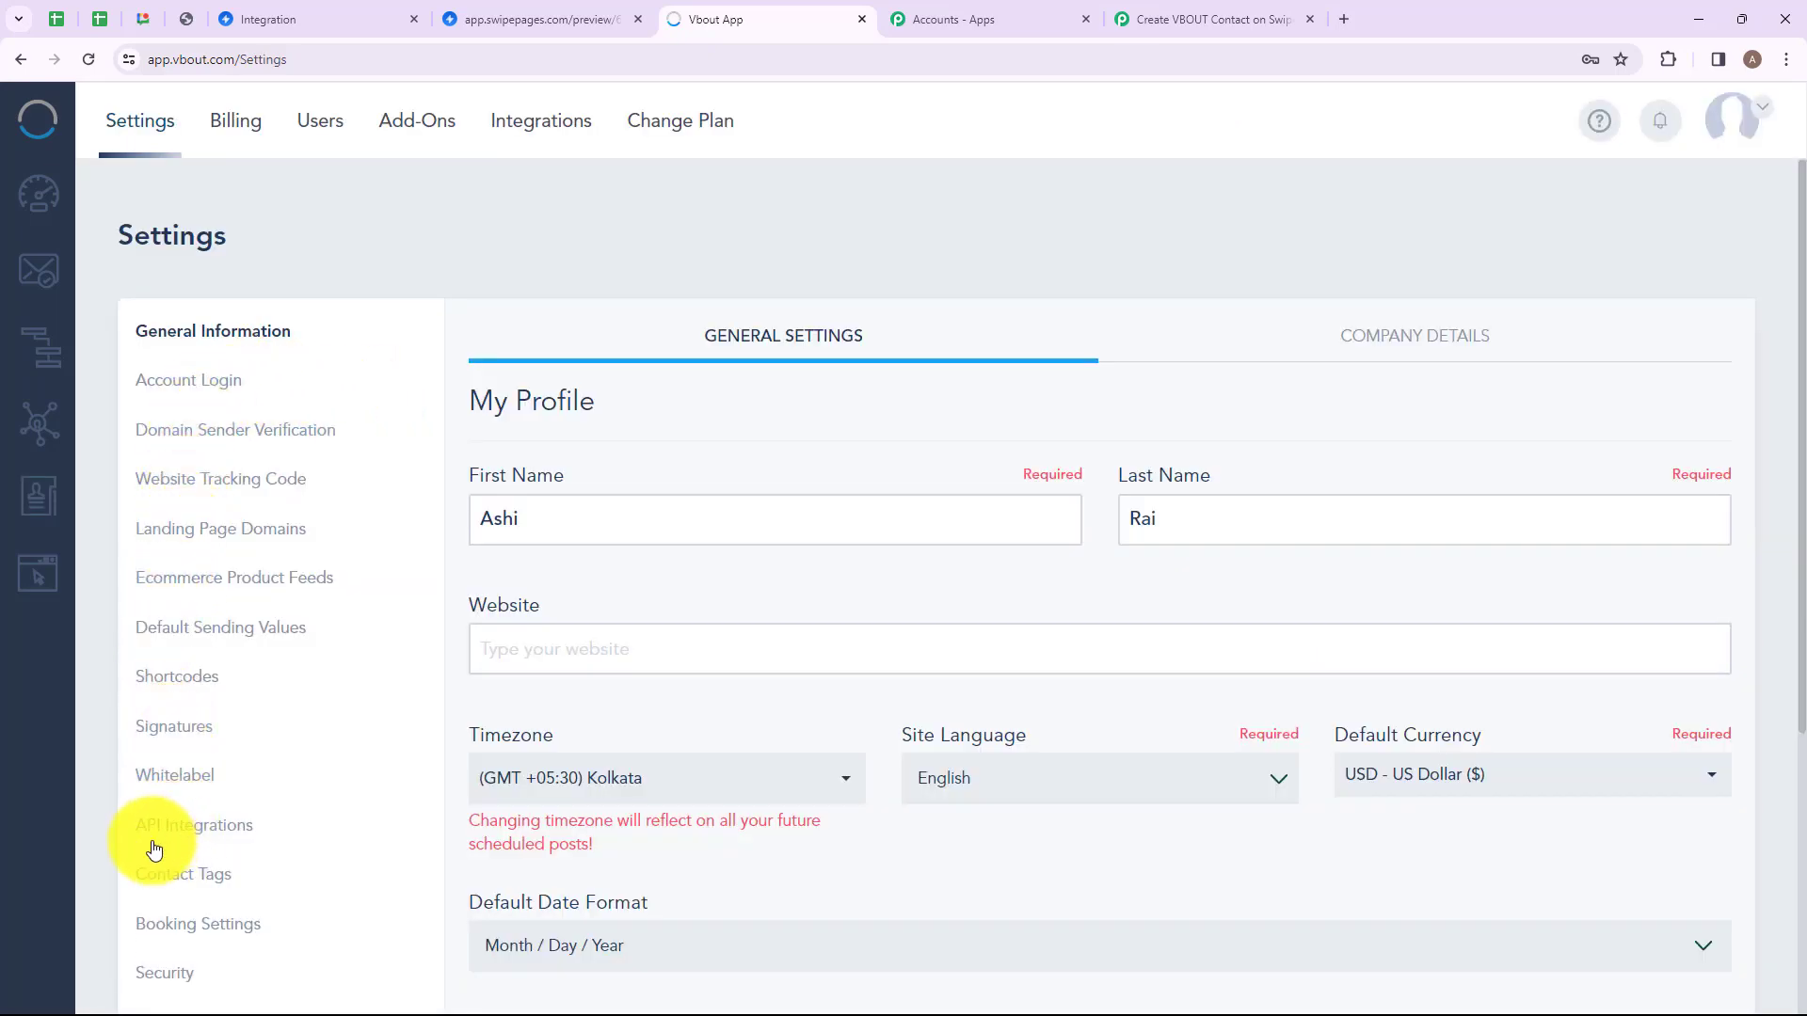
{"action": "left_click", "coordinate": [177, 826]}
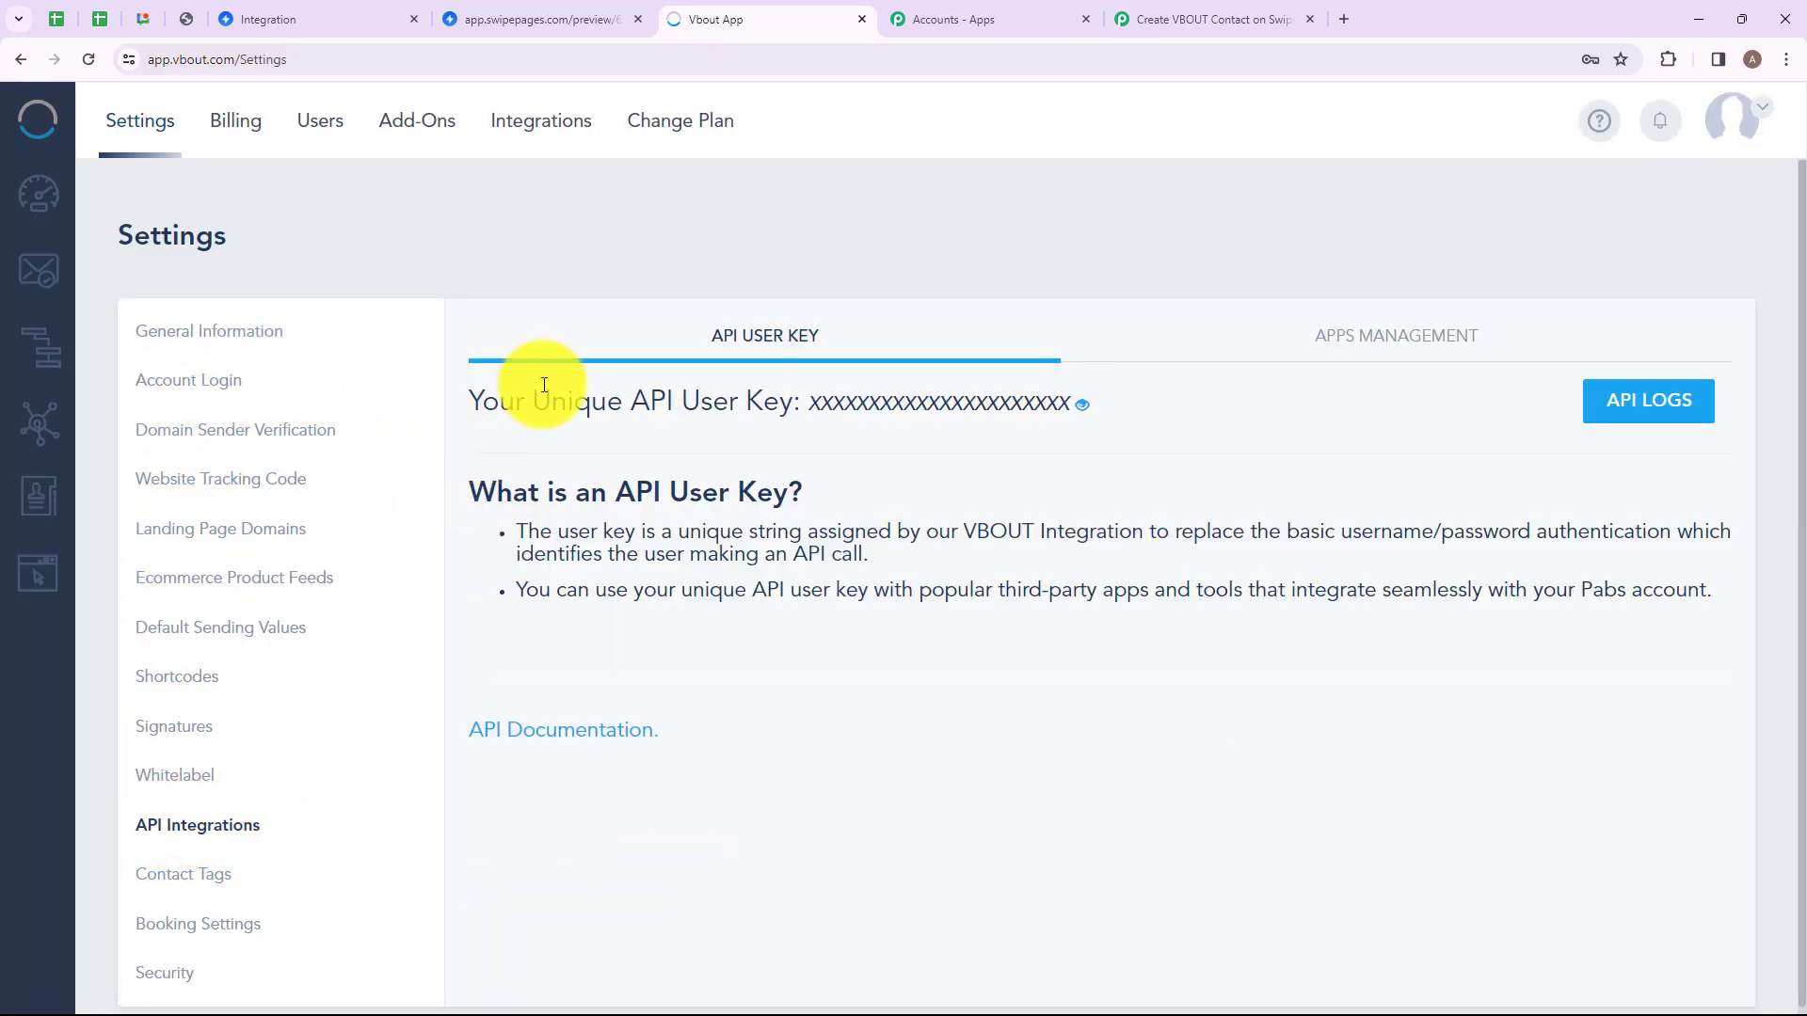
- Reveal the account's unique API User Key and copy it
{"action": "left_click_drag", "start_coordinate": [470, 401], "coordinate": [799, 404]}
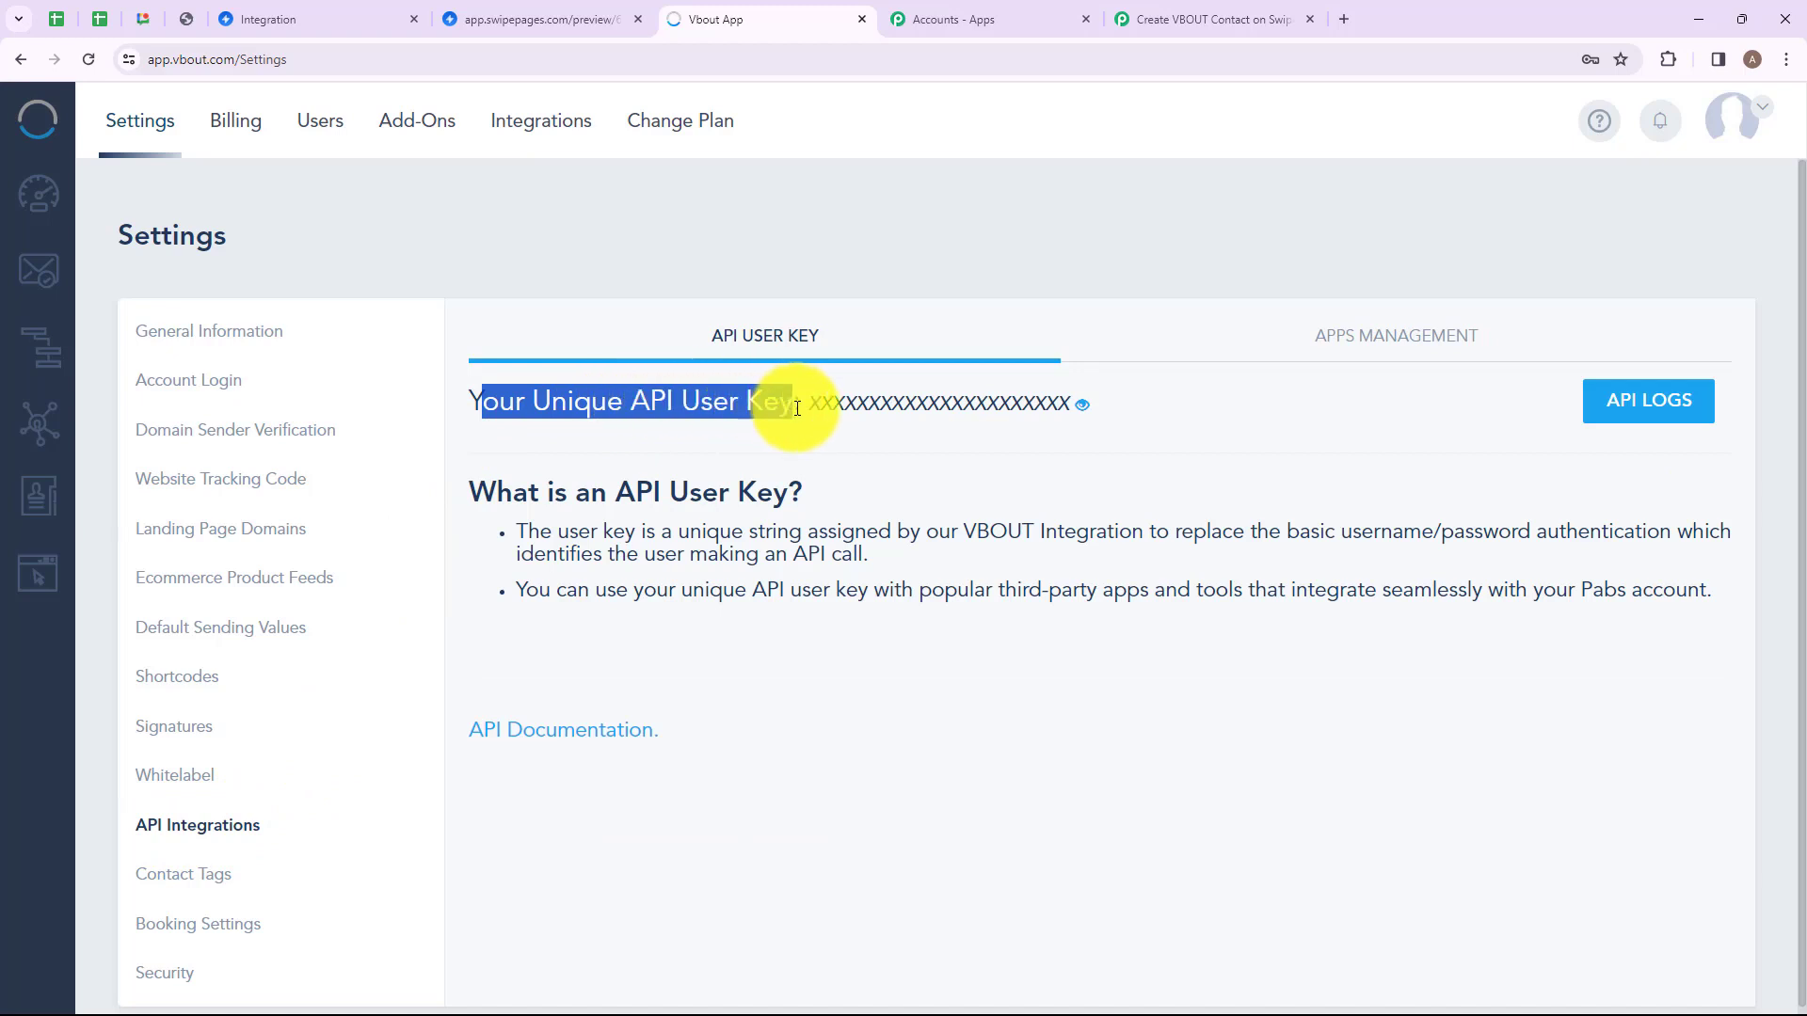
{"action": "left_click", "coordinate": [1028, 405]}
{"action": "left_click", "coordinate": [1082, 404]}
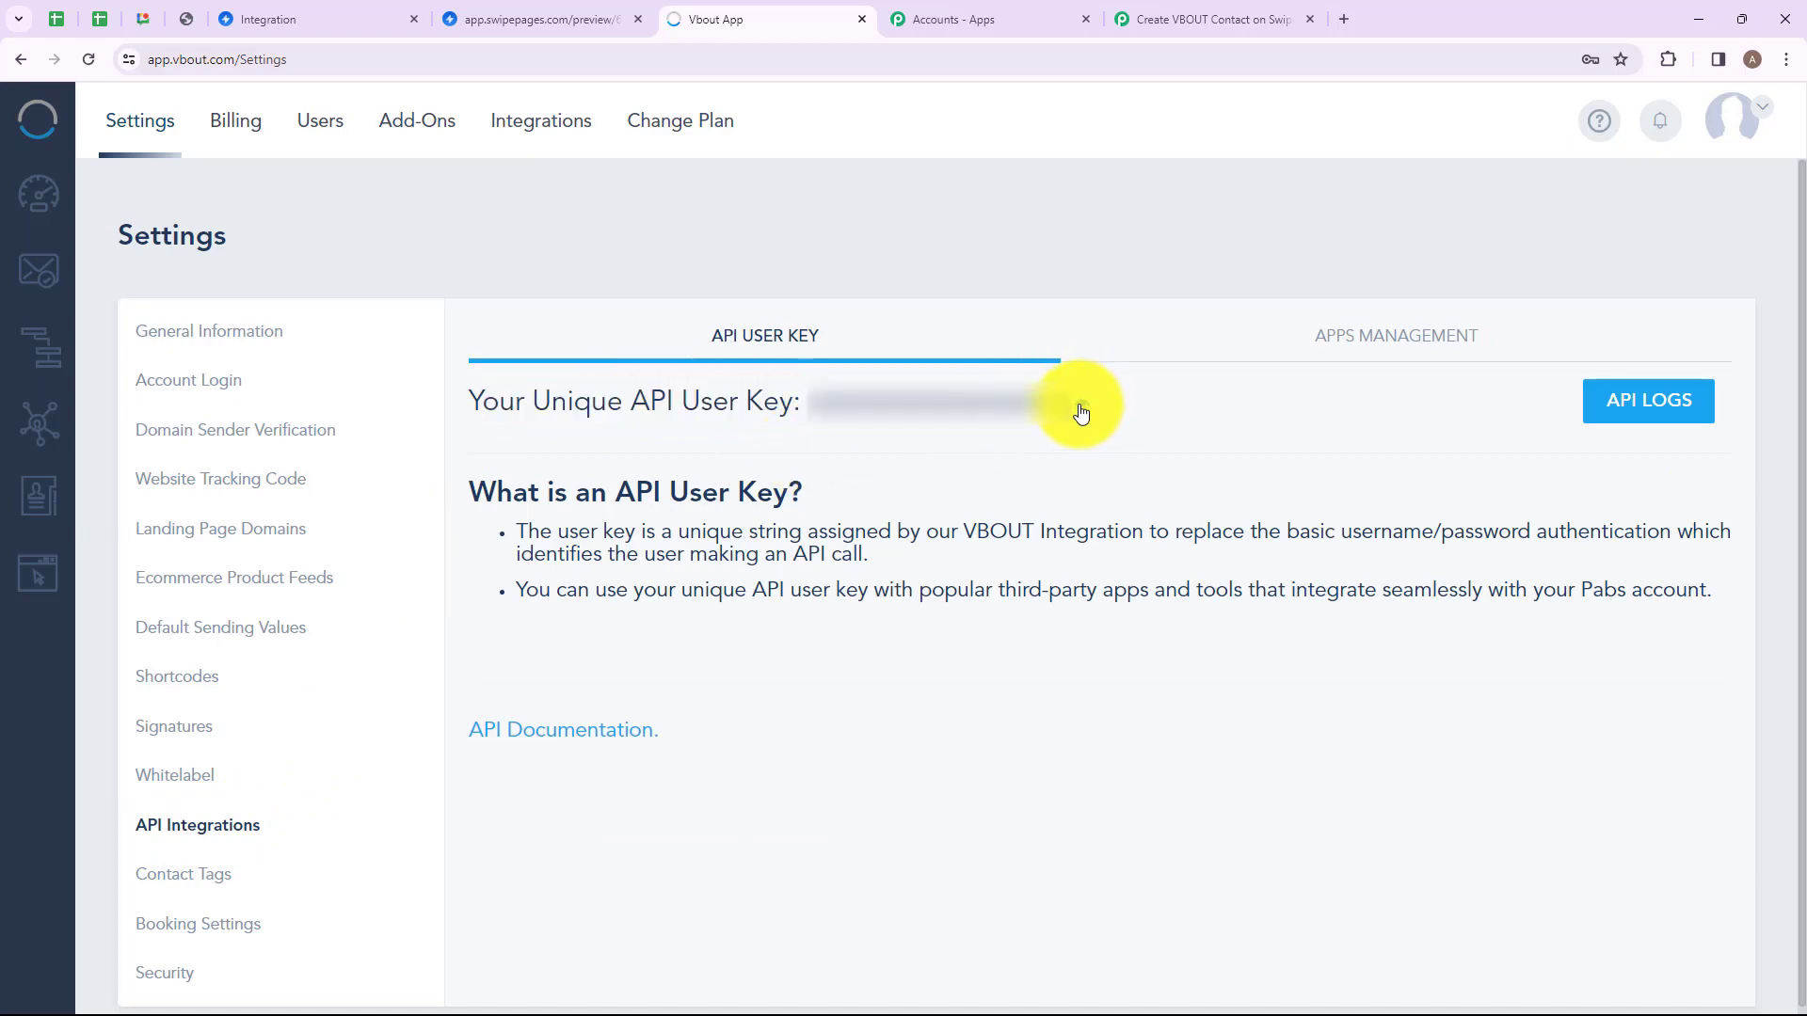
{"action": "left_click_drag", "start_coordinate": [1073, 400], "coordinate": [814, 403]}
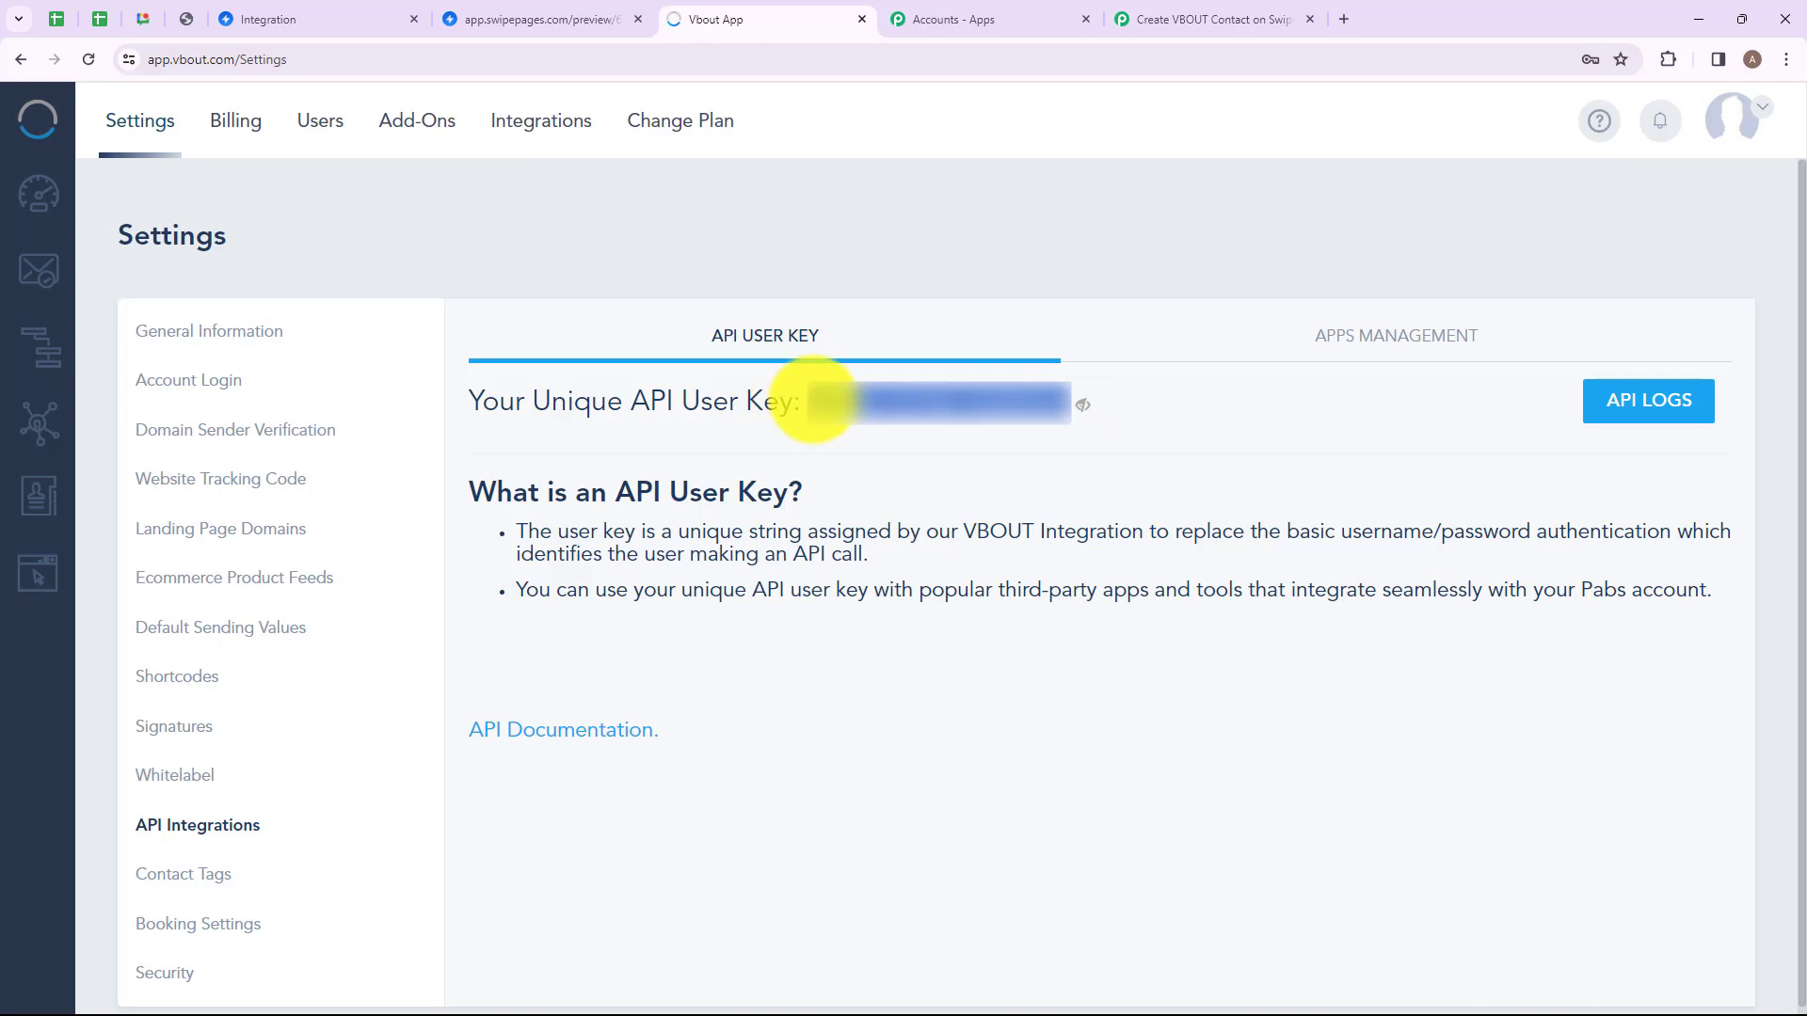
- Return to the Pabbly Connect workflow, paste the API User Key into the new Vbout connection and save it
{"action": "left_click", "coordinate": [1160, 9]}
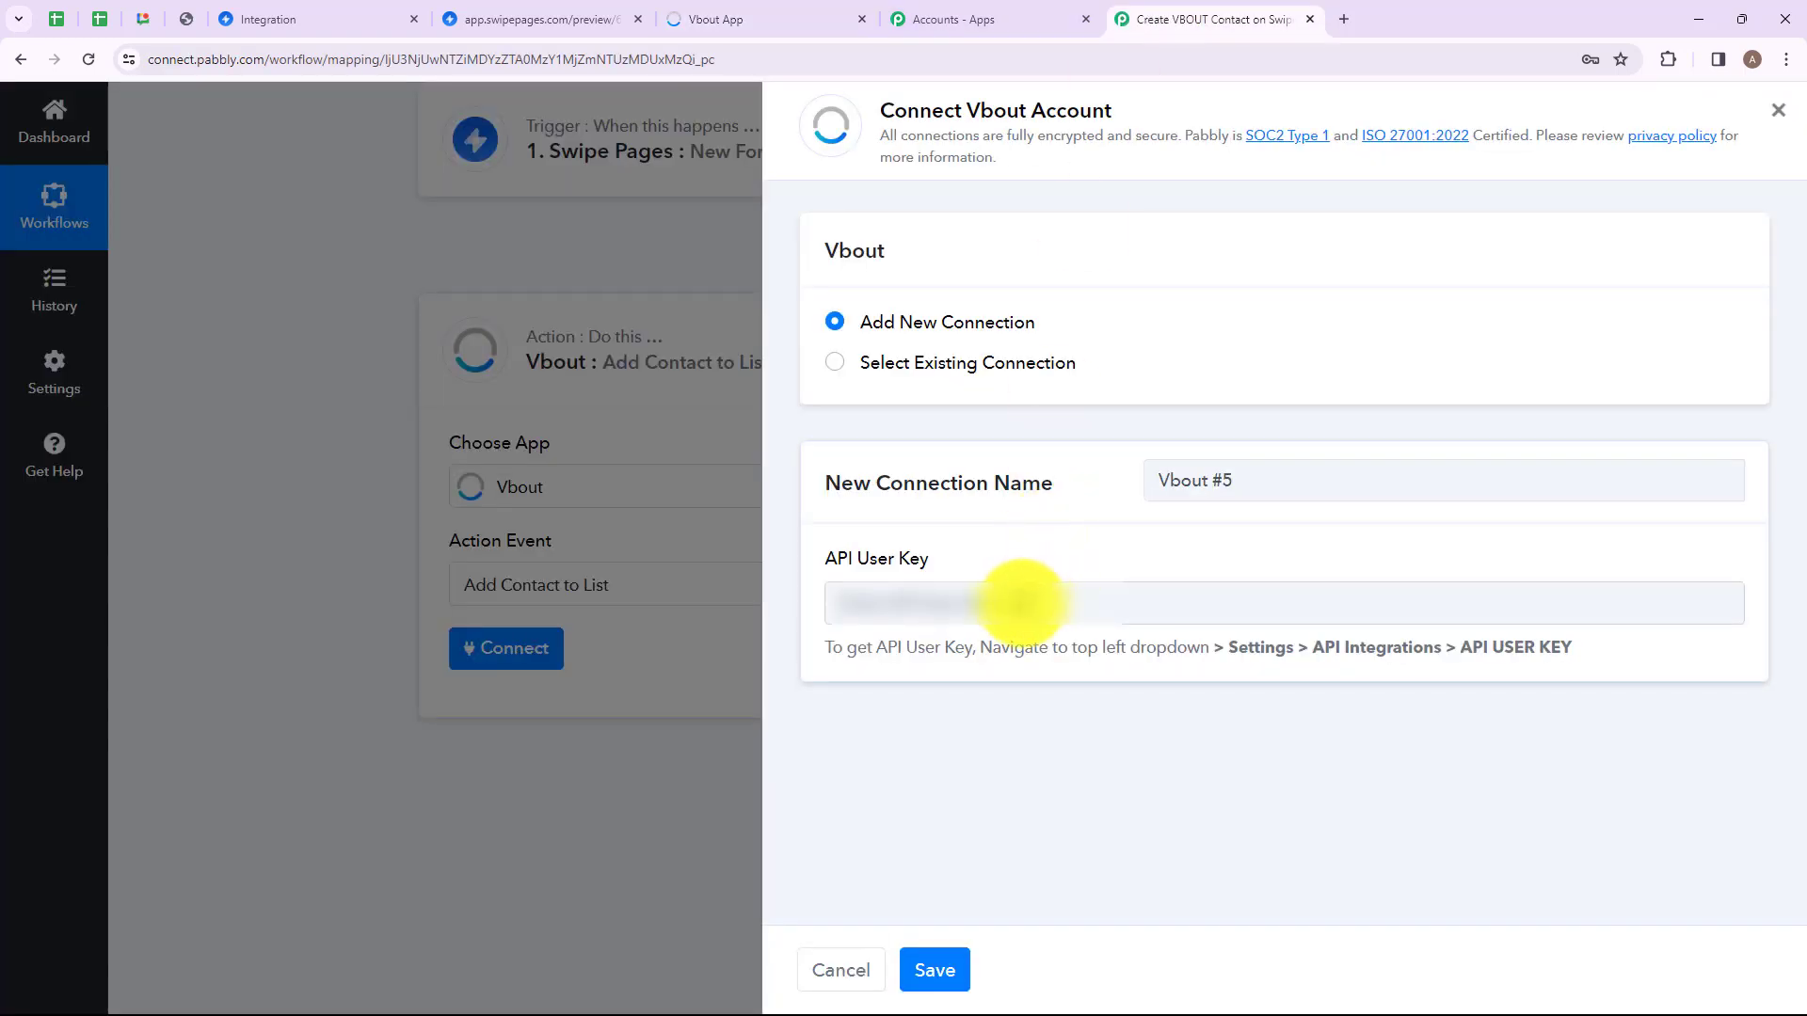
{"action": "left_click", "coordinate": [1016, 603]}
{"action": "key", "text": "ctrl+v"}
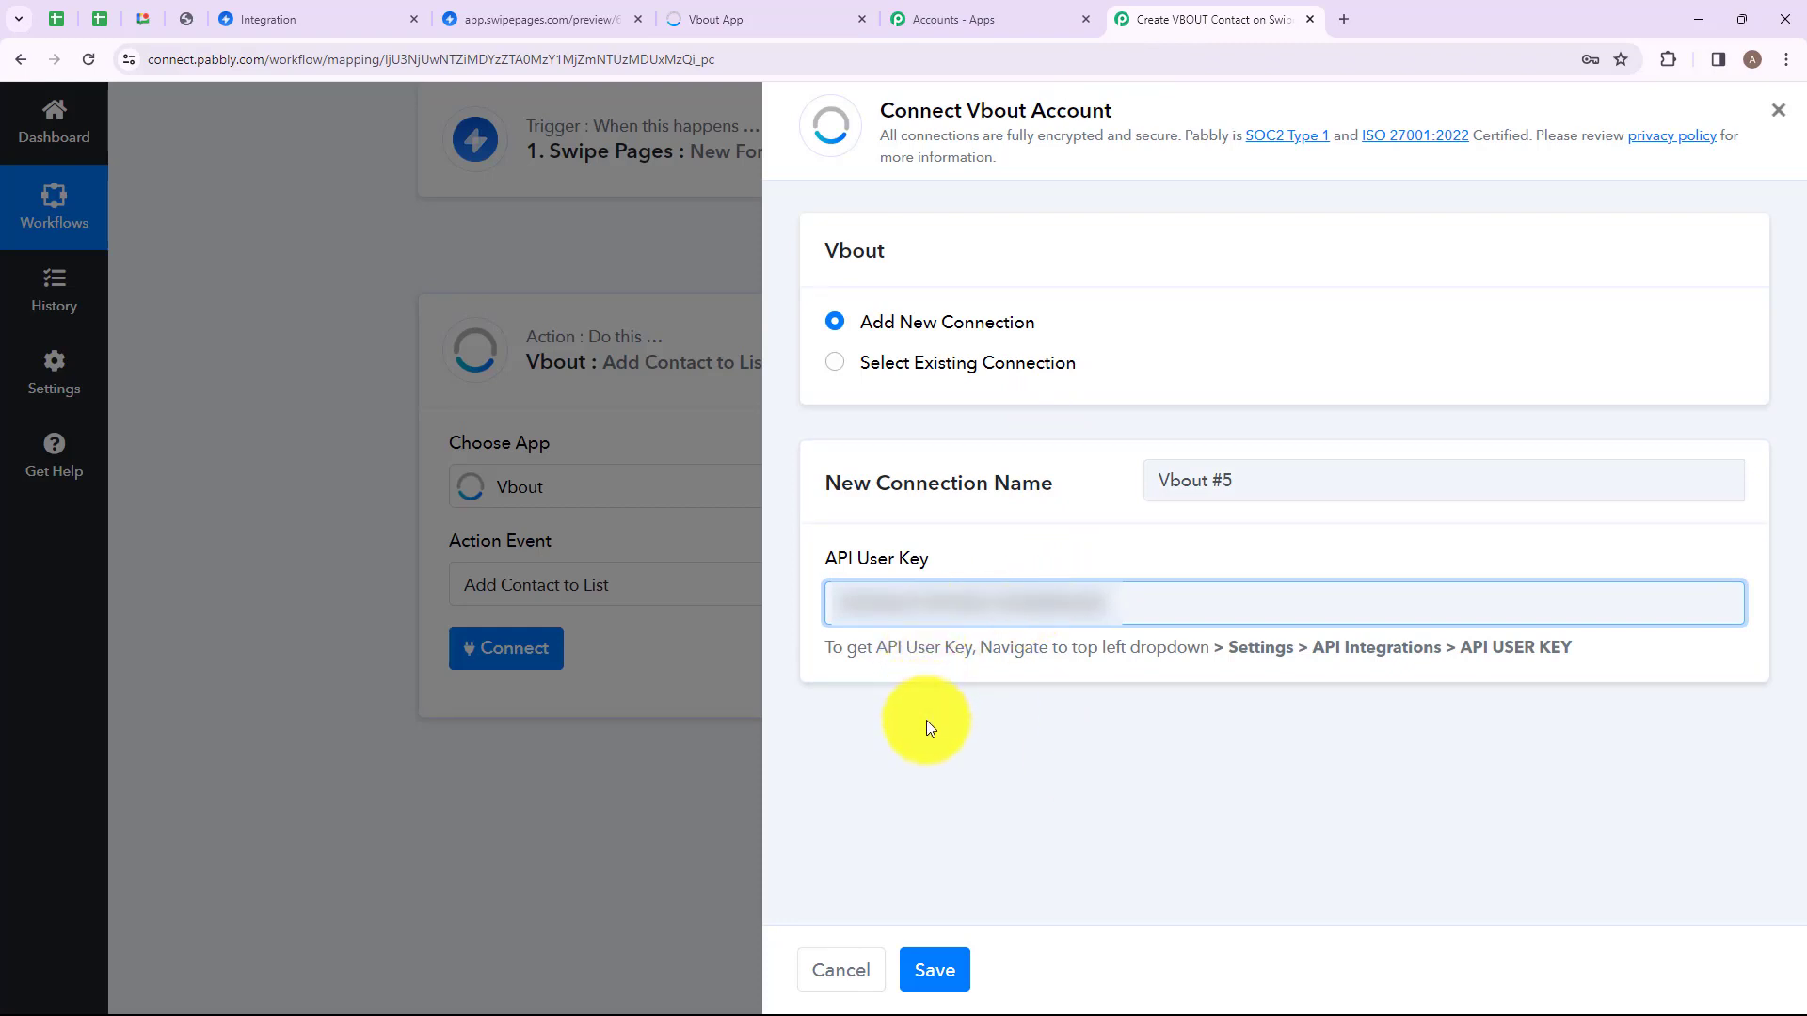
{"action": "left_click", "coordinate": [935, 970]}
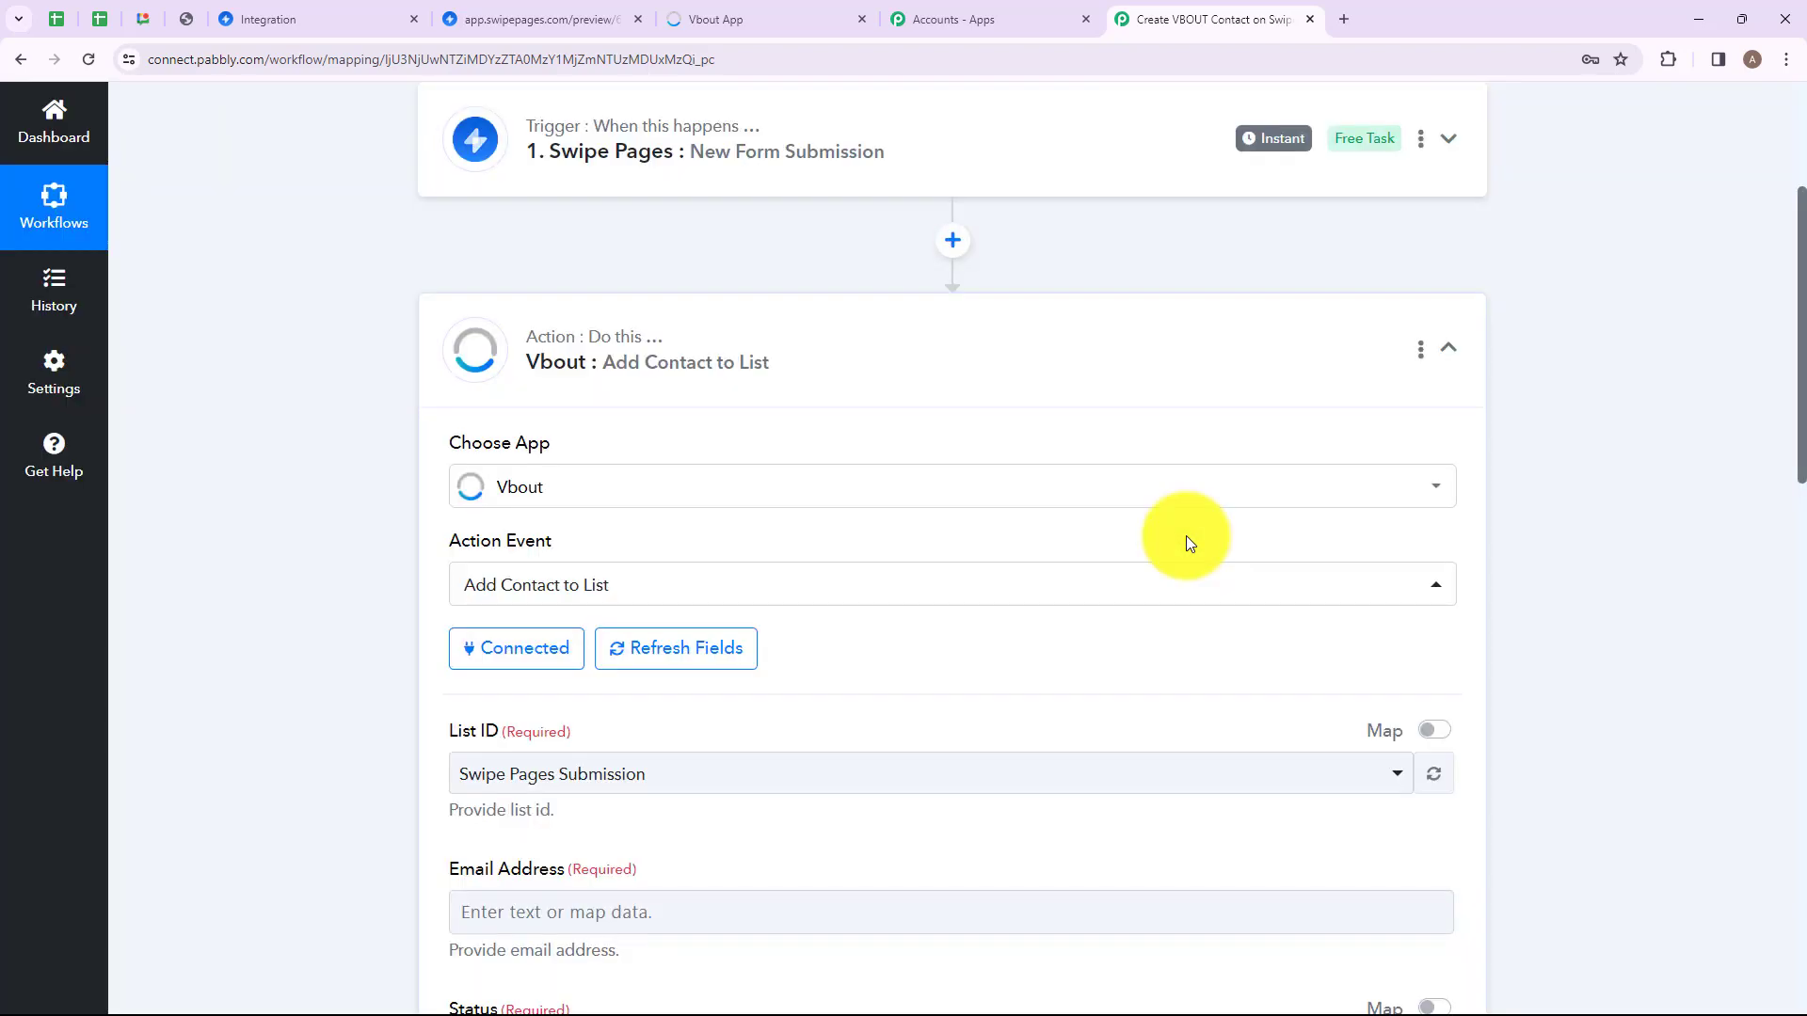
- Select Swipe Pages Submission as the List ID for the Add Contact to List action
{"action": "scroll", "coordinate": [832, 550], "scroll_direction": "down", "scroll_amount": 3}
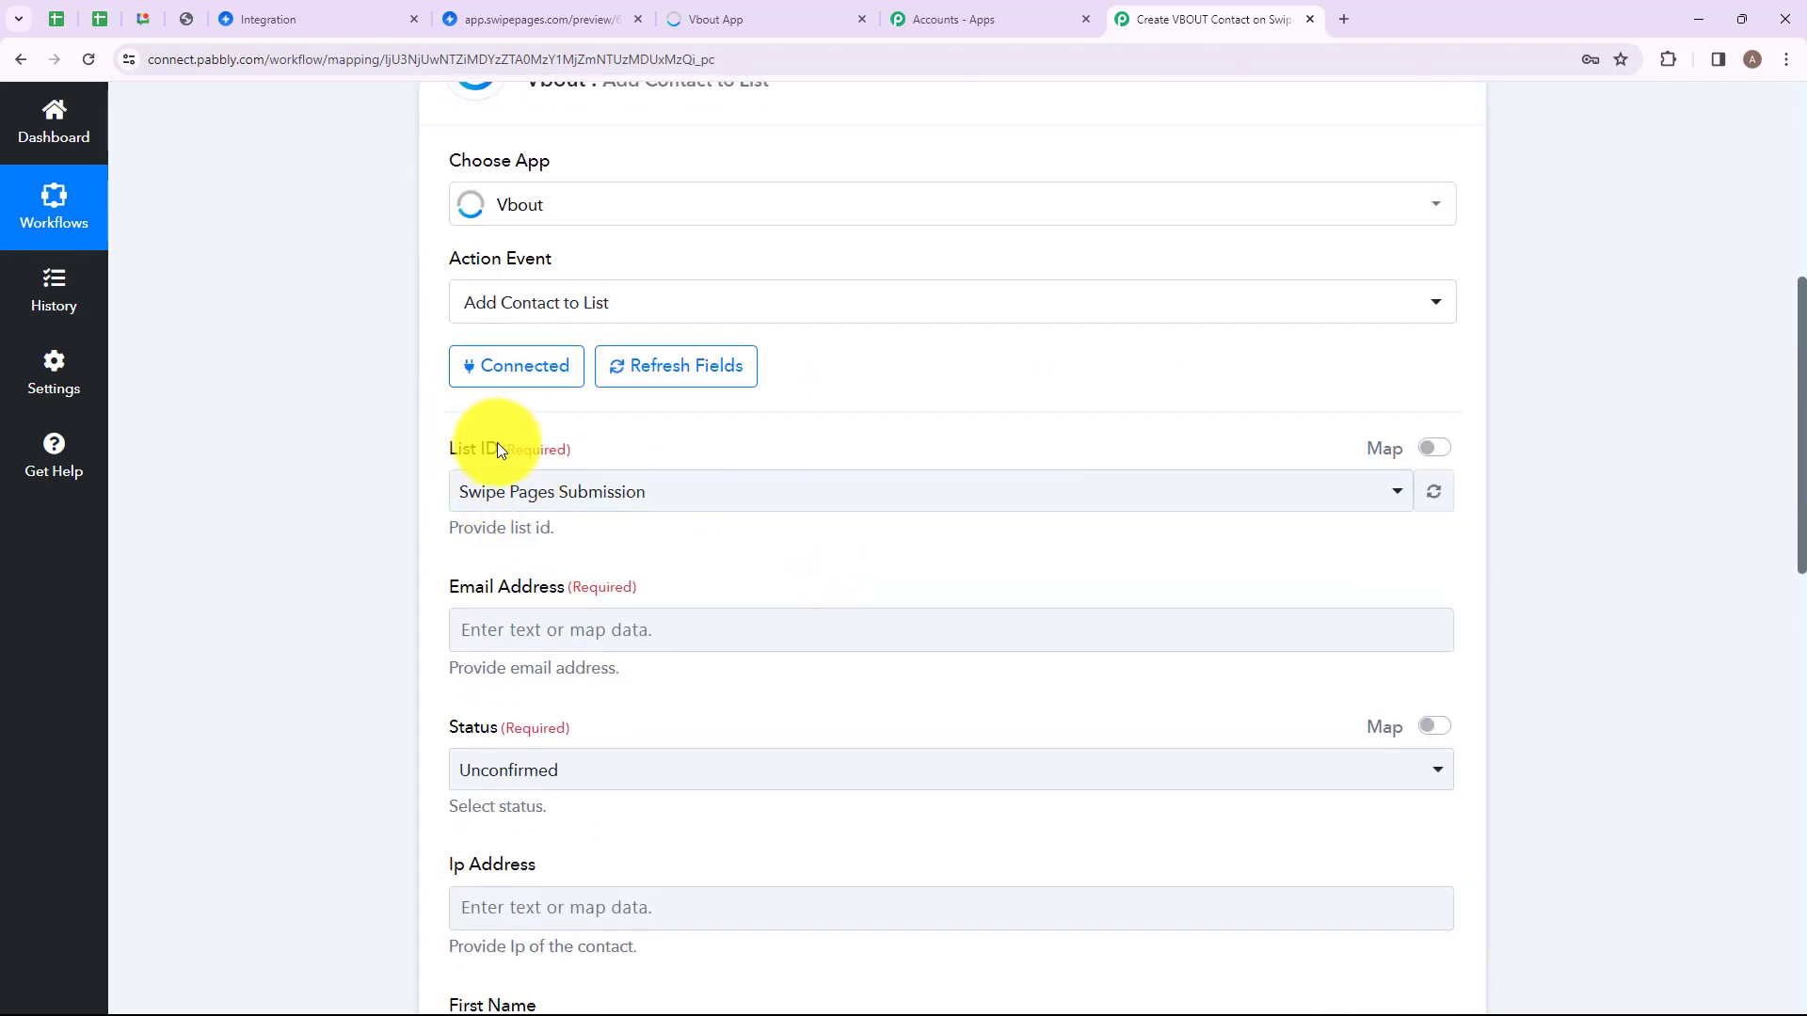
{"action": "left_click_drag", "start_coordinate": [501, 449], "coordinate": [657, 471]}
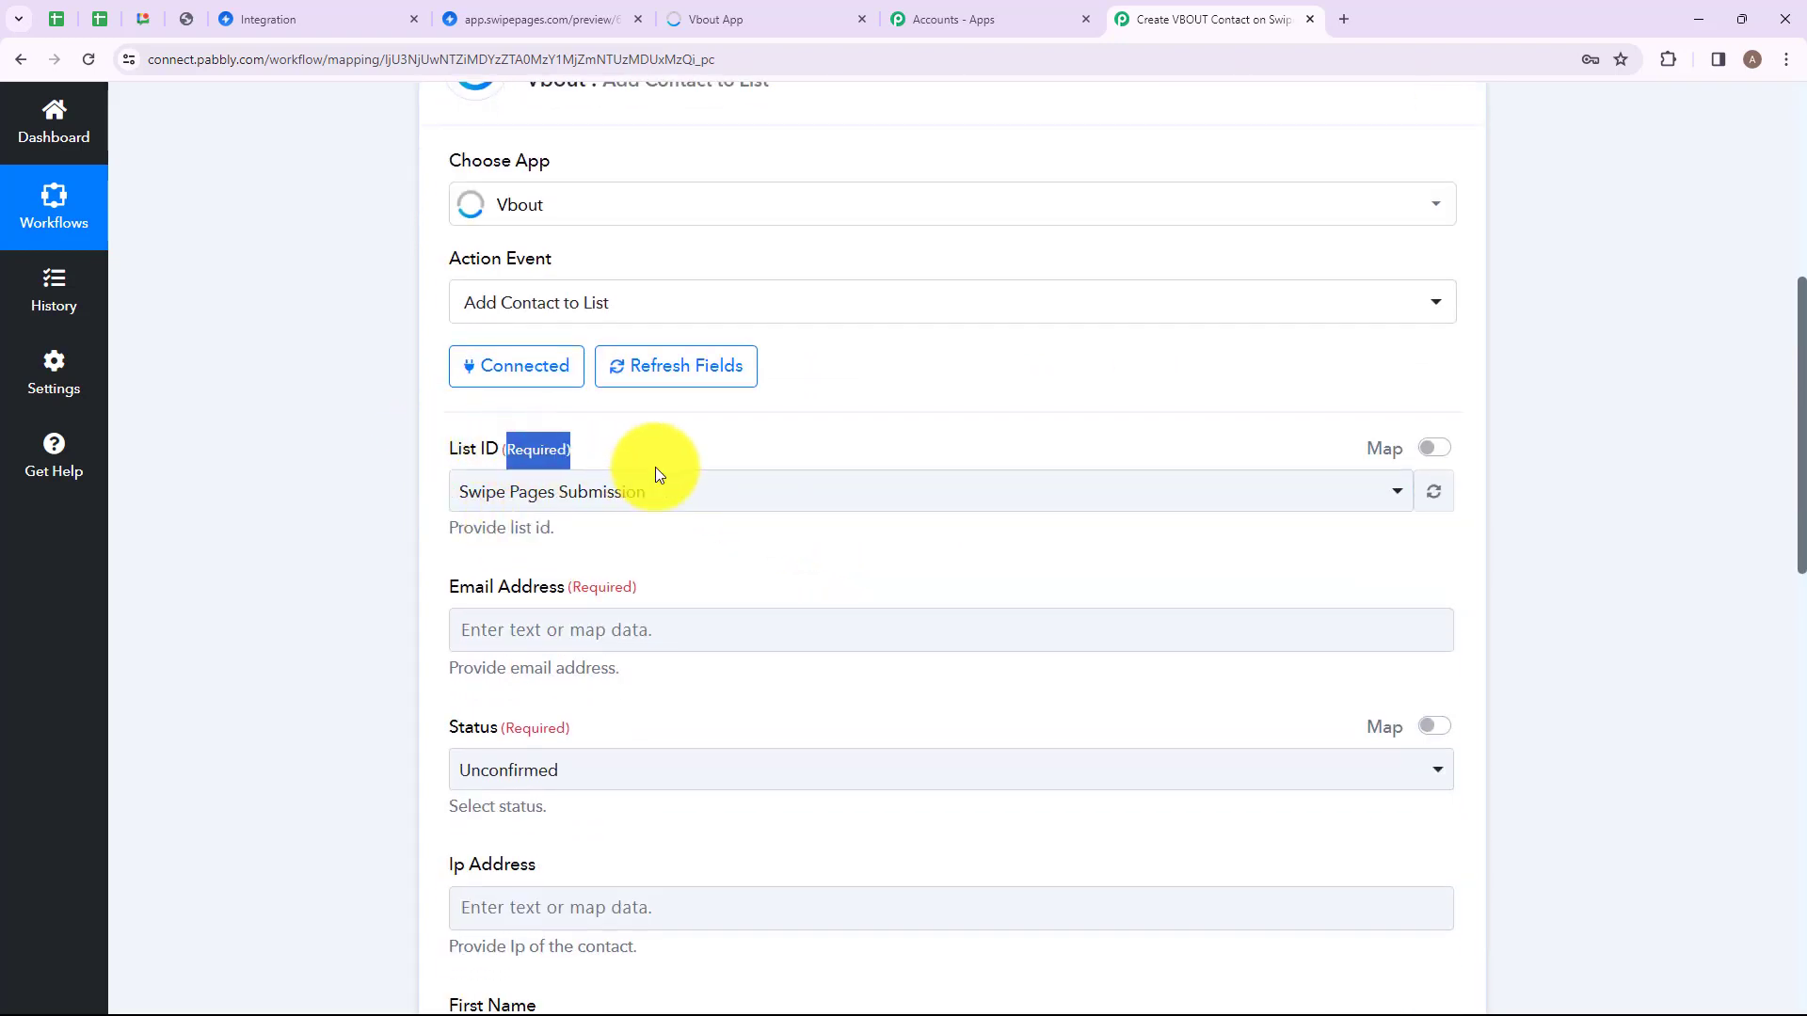
{"action": "left_click", "coordinate": [696, 494]}
{"action": "left_click", "coordinate": [648, 616]}
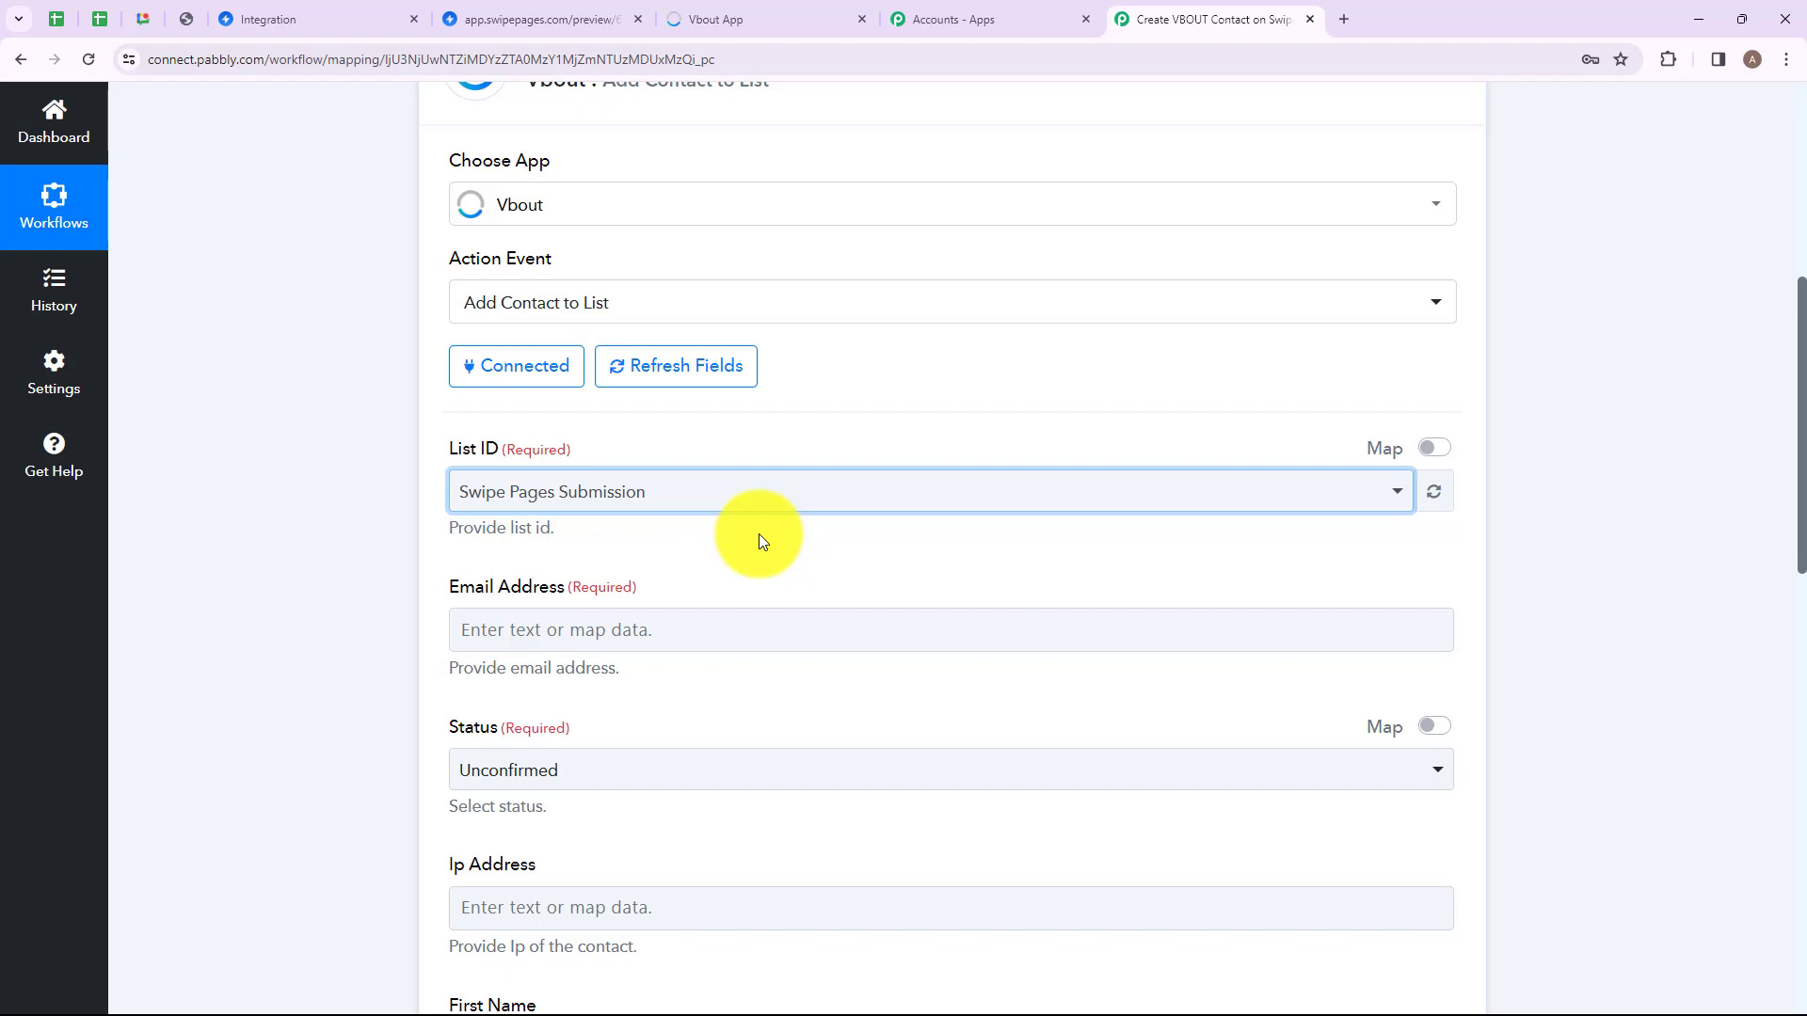
- Map the Email value from the Swipe Pages form submission to the required Email Address field
{"action": "left_click", "coordinate": [516, 632]}
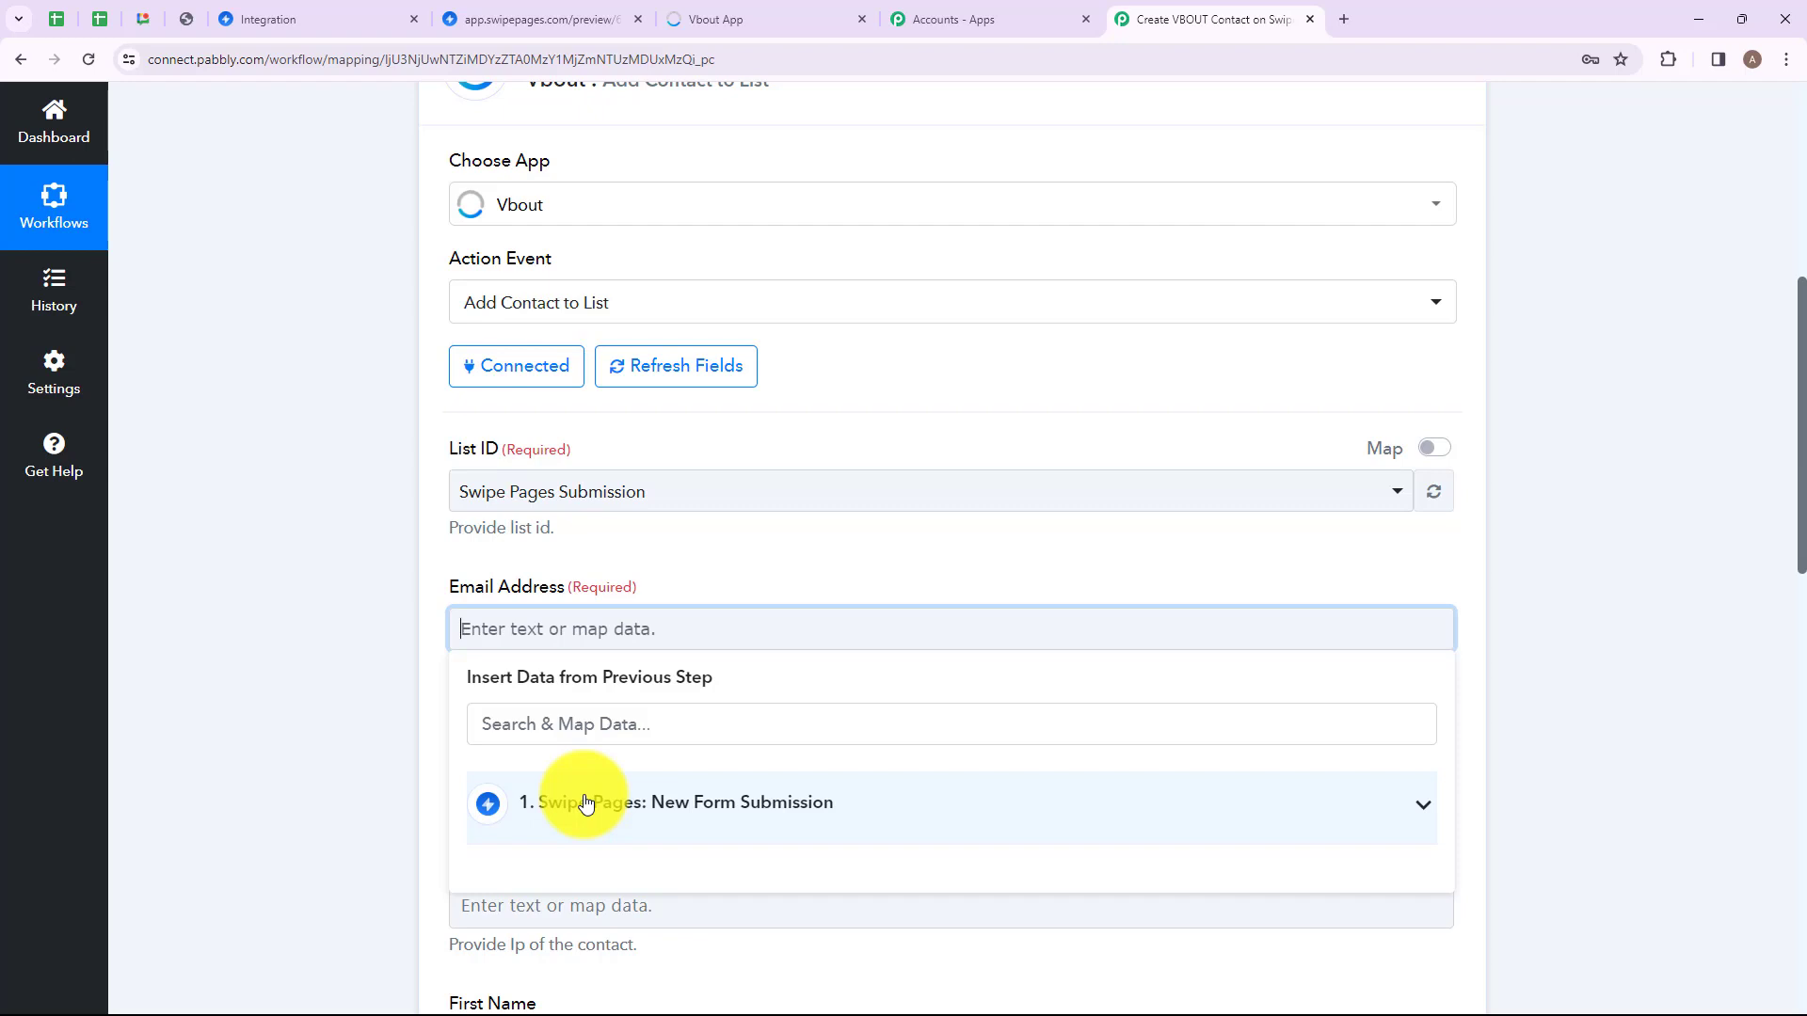
{"action": "left_click", "coordinate": [585, 803]}
{"action": "scroll", "coordinate": [661, 852], "scroll_direction": "down", "scroll_amount": 2}
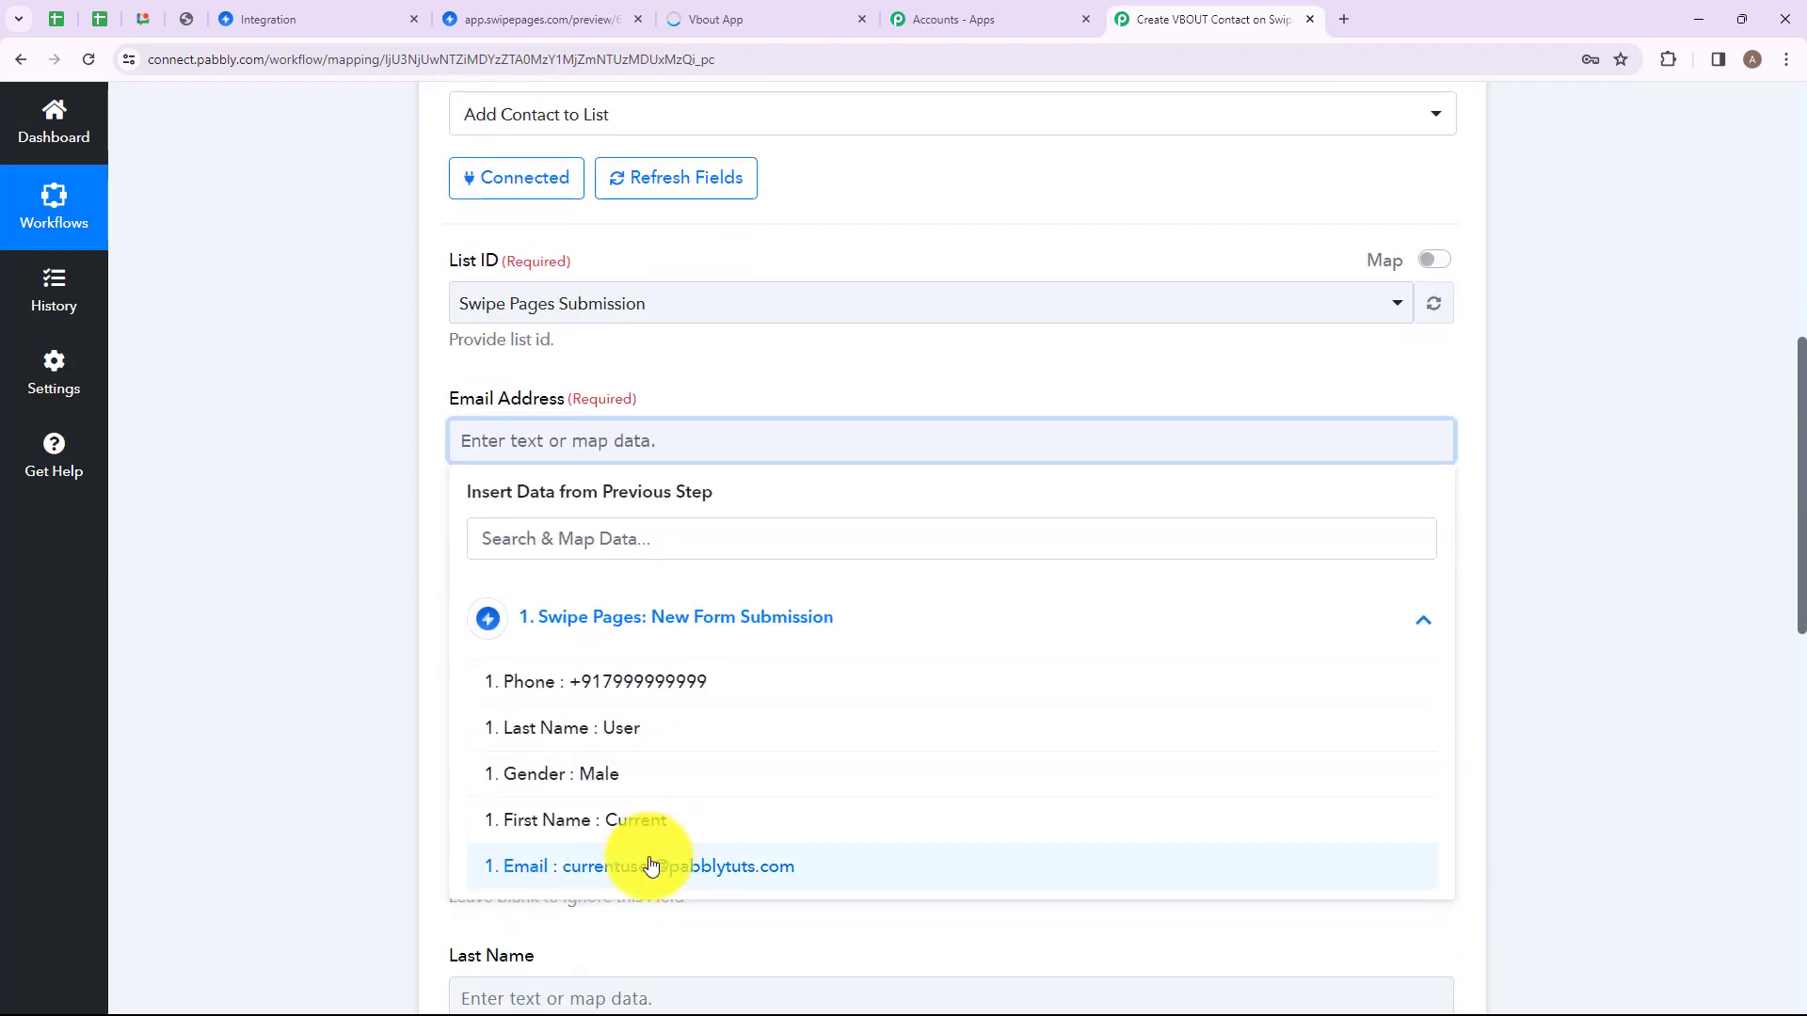
{"action": "left_click", "coordinate": [652, 865]}
{"action": "left_click", "coordinate": [347, 743]}
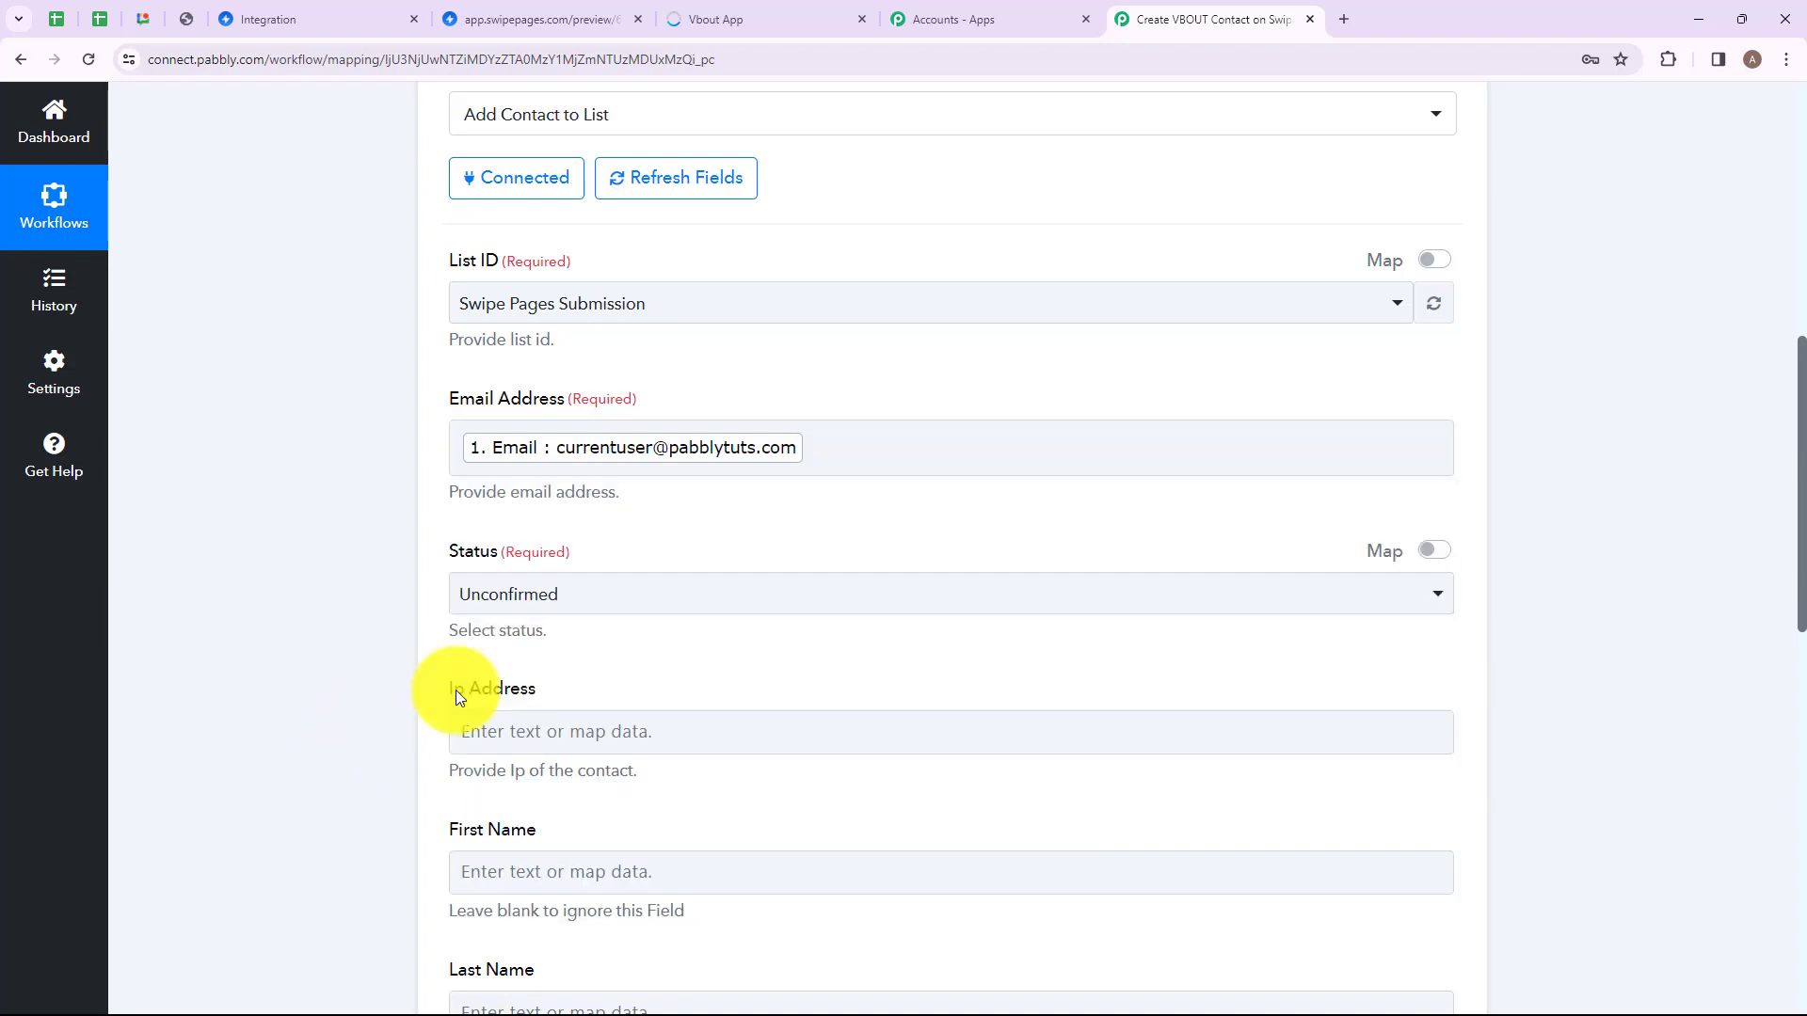
- Set the contact's Status to Active in the Add Contact to List action
{"action": "scroll", "coordinate": [750, 464], "scroll_direction": "down", "scroll_amount": 2}
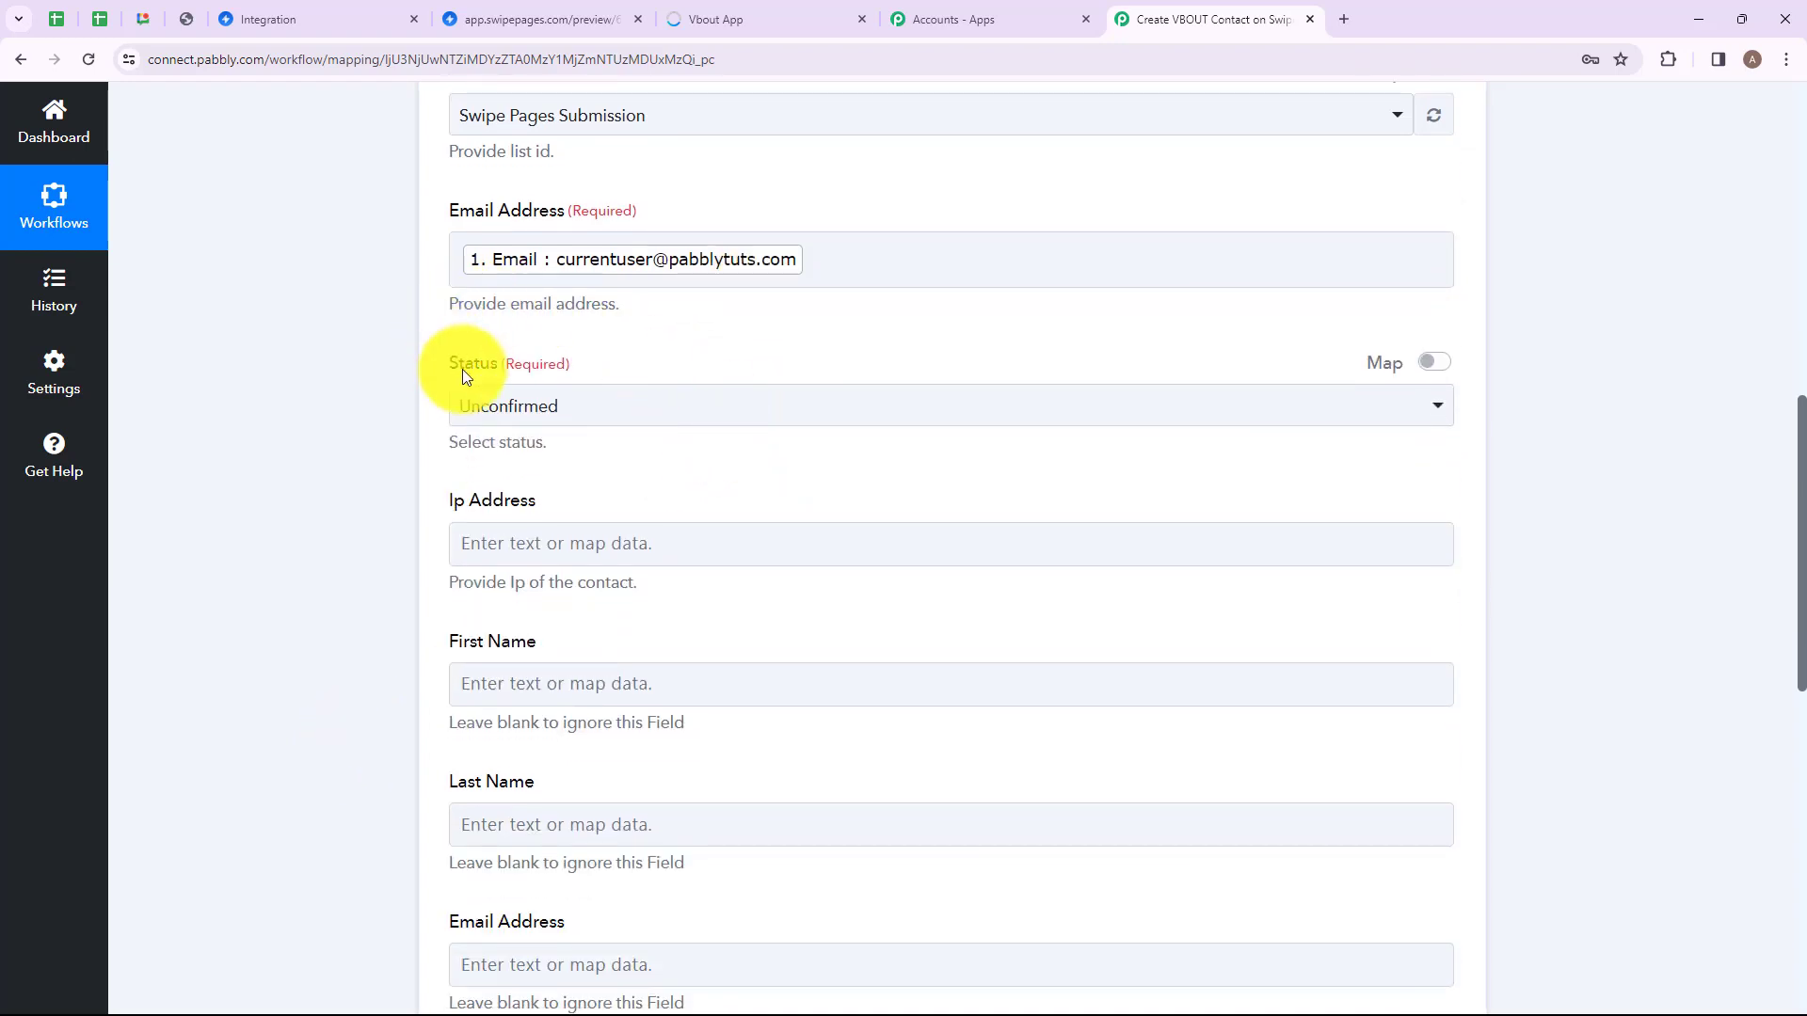
{"action": "left_click_drag", "start_coordinate": [501, 365], "coordinate": [591, 364]}
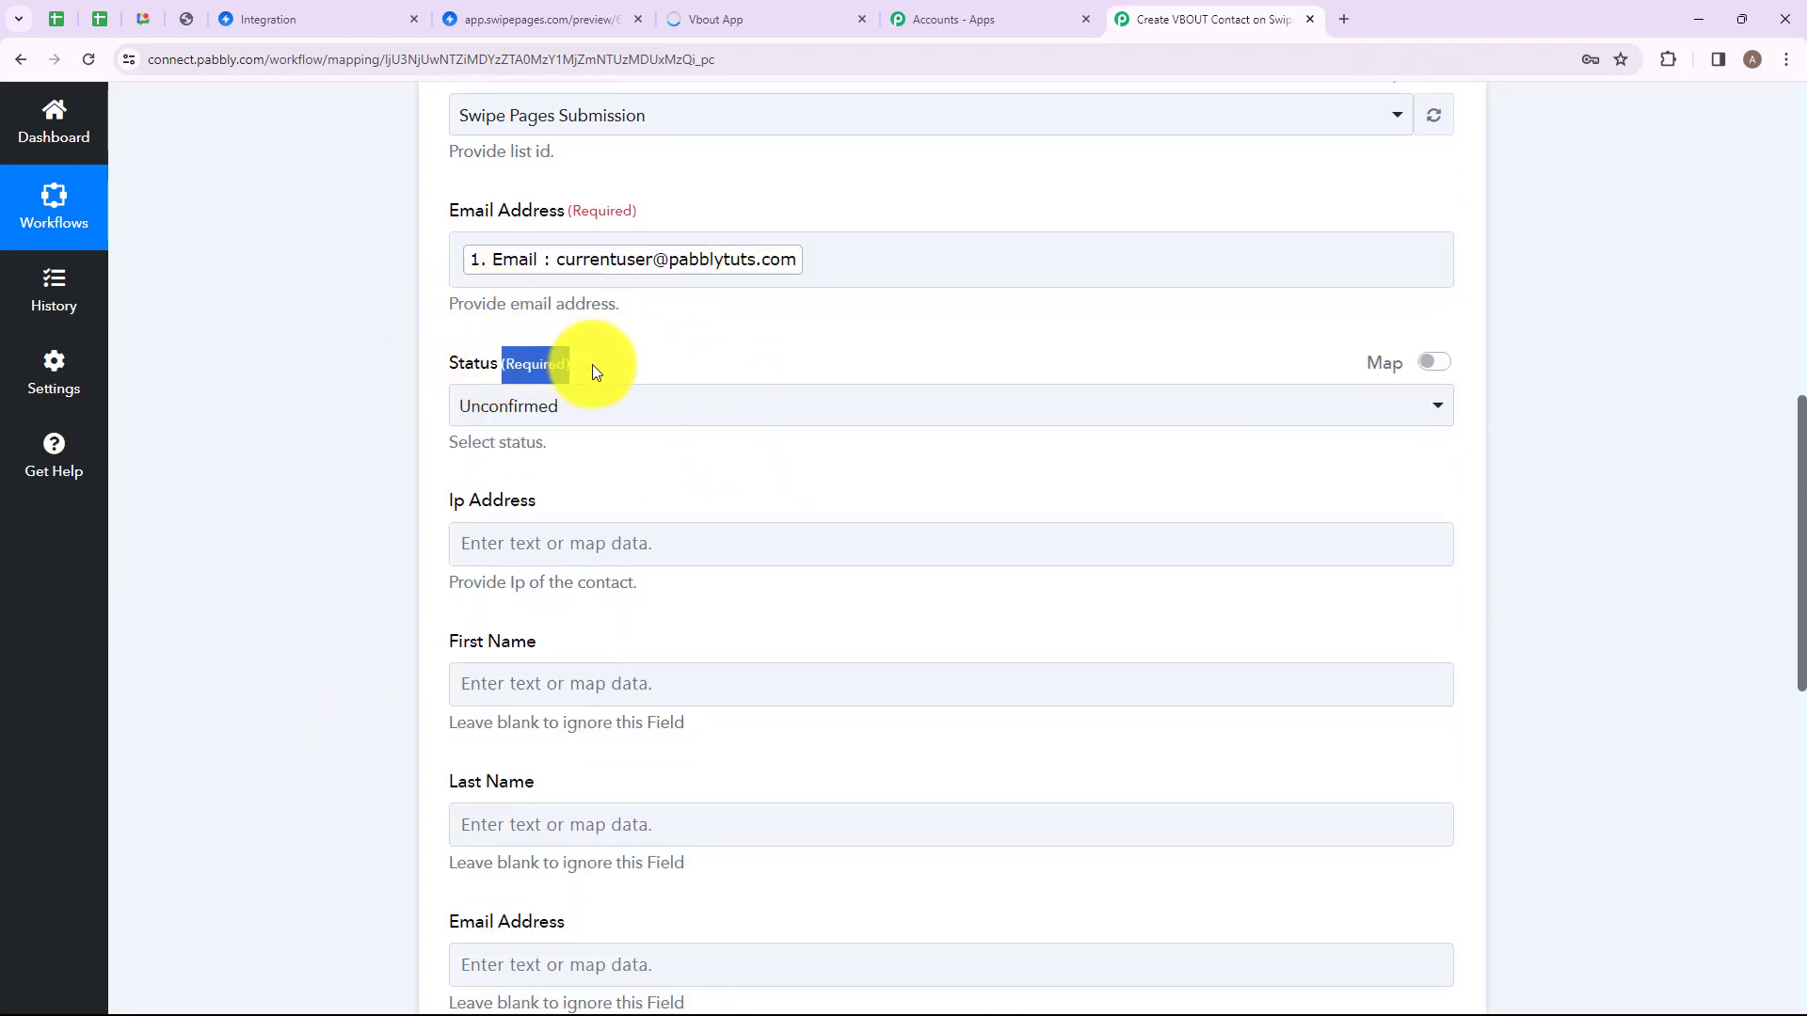
{"action": "left_click", "coordinate": [595, 471]}
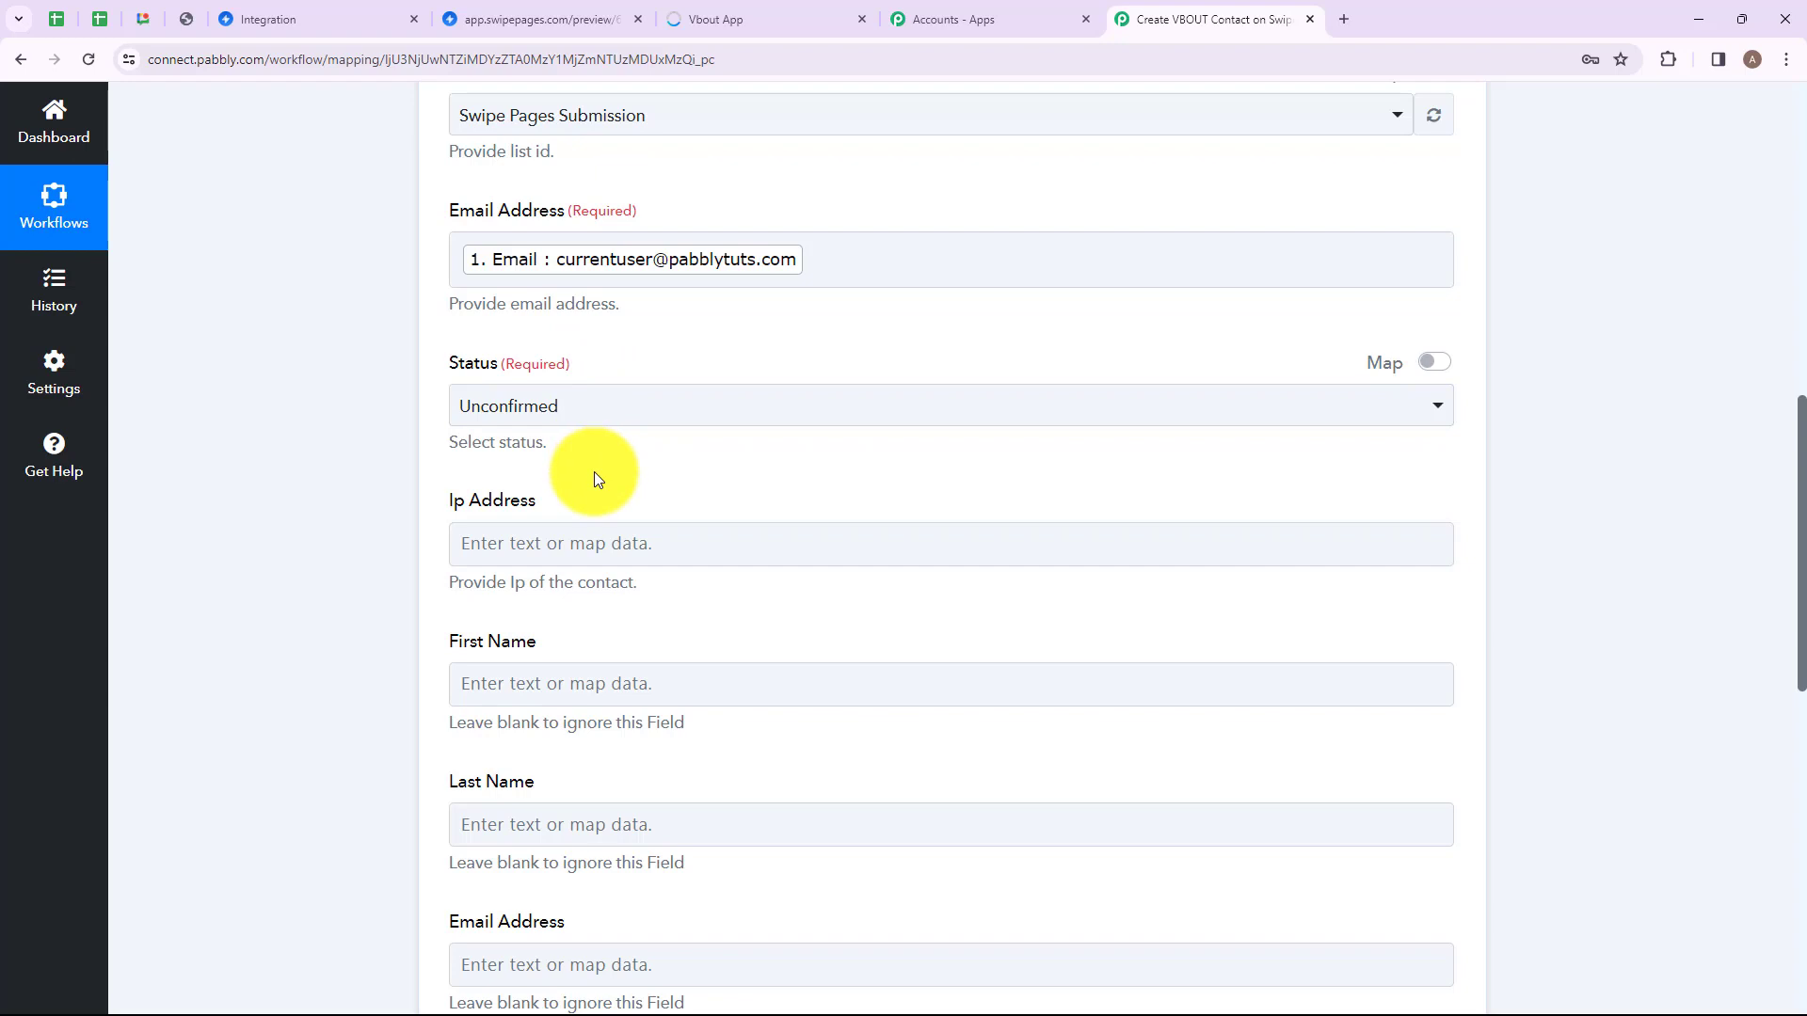
{"action": "left_click", "coordinate": [548, 414]}
{"action": "left_click", "coordinate": [536, 560]}
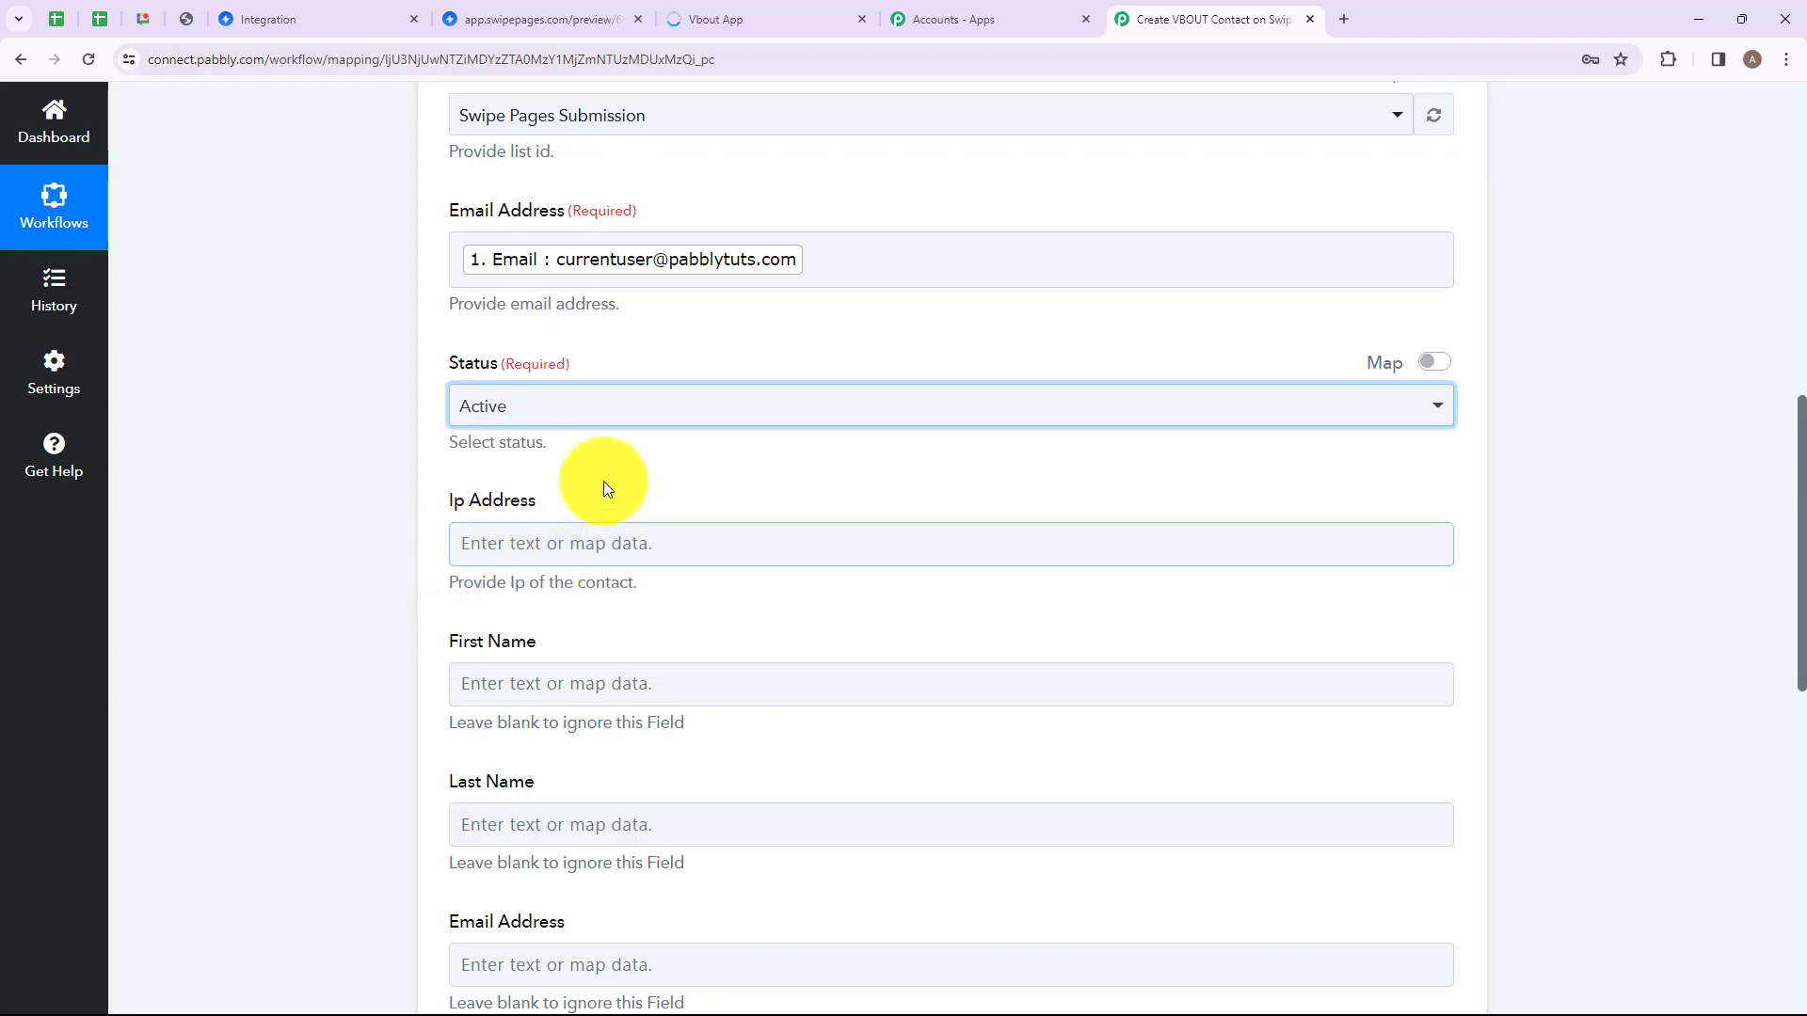
- Map the First Name and Last Name values from the Swipe Pages submission to the matching contact fields
{"action": "scroll", "coordinate": [676, 449], "scroll_direction": "down", "scroll_amount": 3}
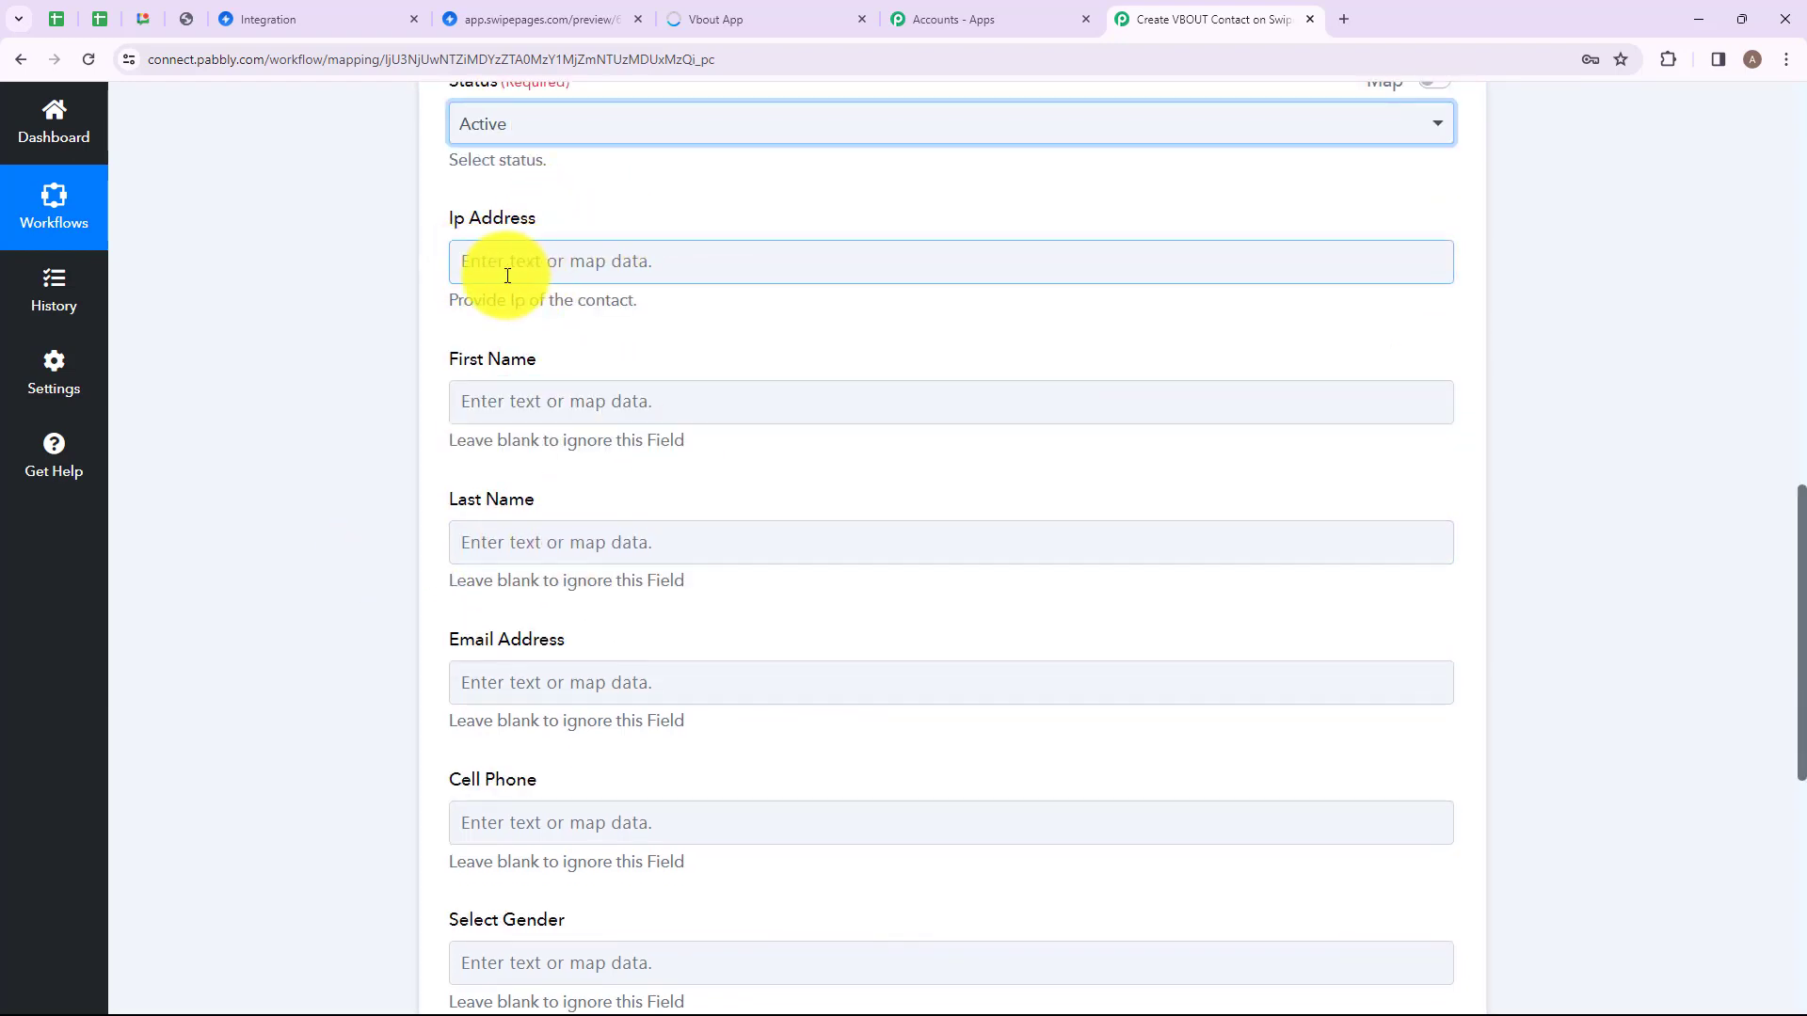
{"action": "left_click", "coordinate": [547, 407]}
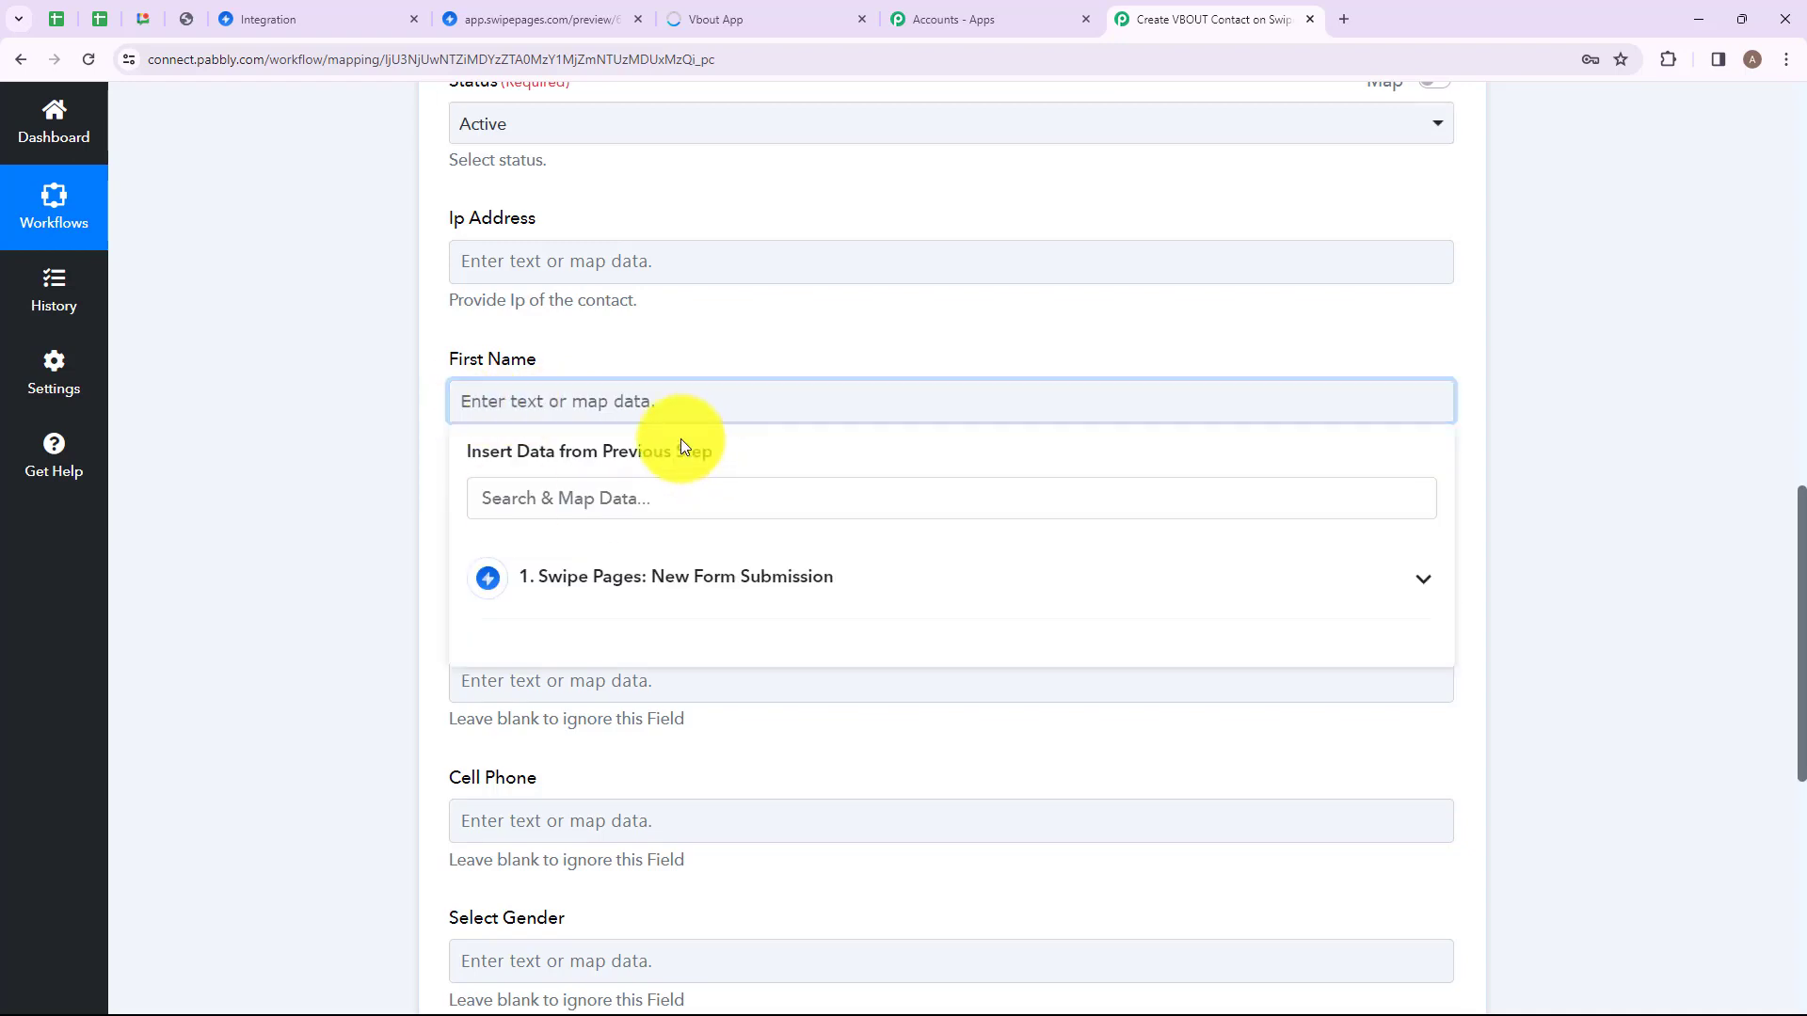
{"action": "left_click", "coordinate": [556, 574]}
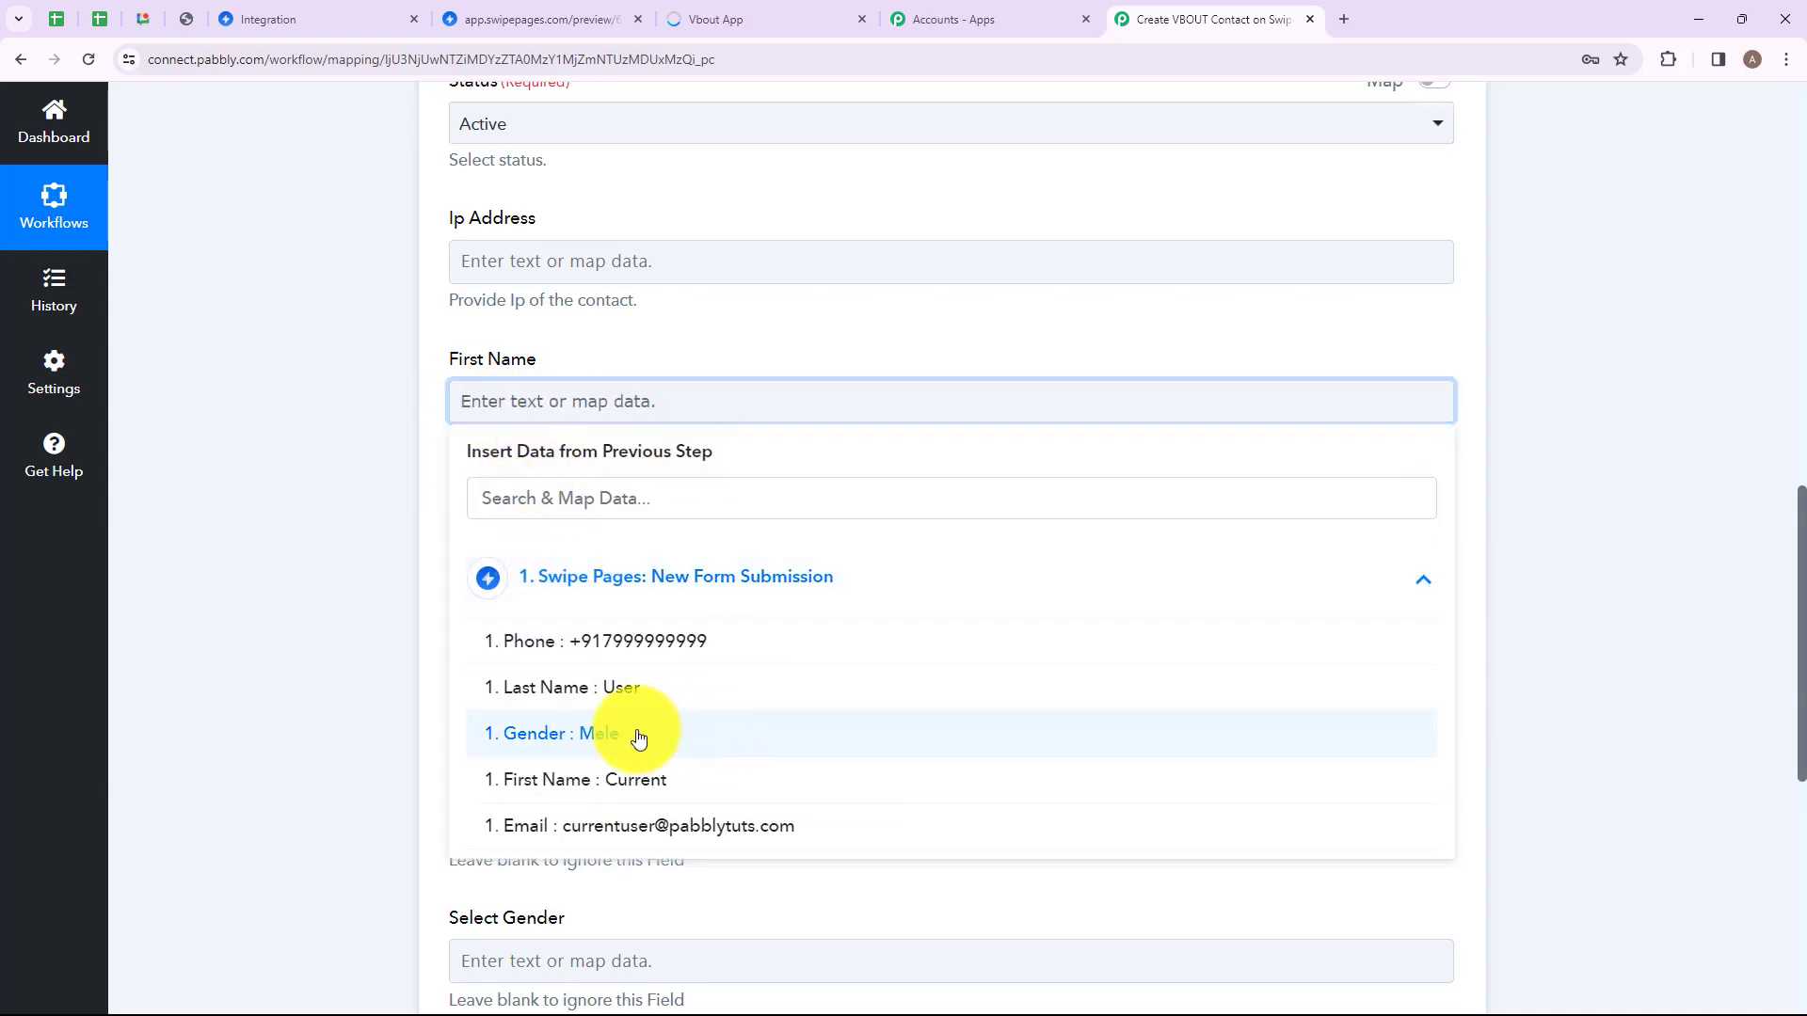
{"action": "left_click", "coordinate": [466, 779]}
{"action": "left_click", "coordinate": [496, 568]}
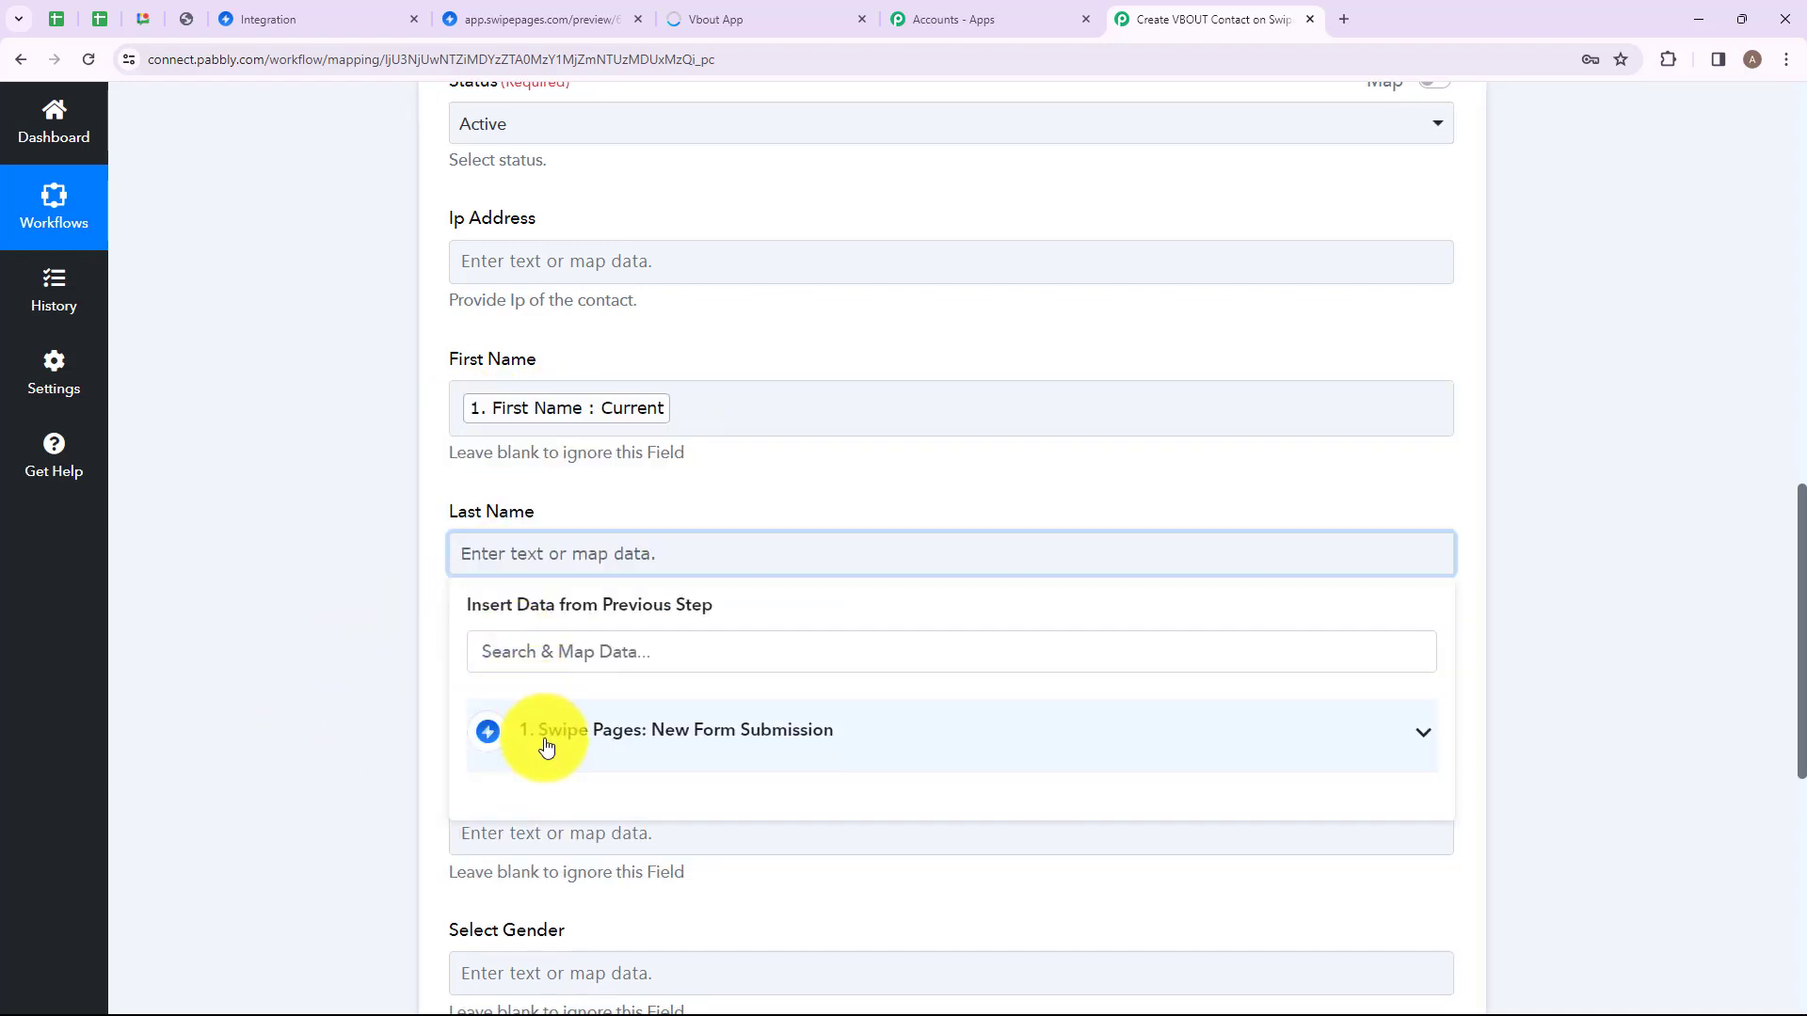
{"action": "left_click", "coordinate": [536, 743]}
{"action": "left_click", "coordinate": [613, 969]}
- Map the Phone value from the Swipe Pages submission to the Cell Phone field, leaving the optional Email Address field blank
{"action": "scroll", "coordinate": [580, 495], "scroll_direction": "down", "scroll_amount": 3}
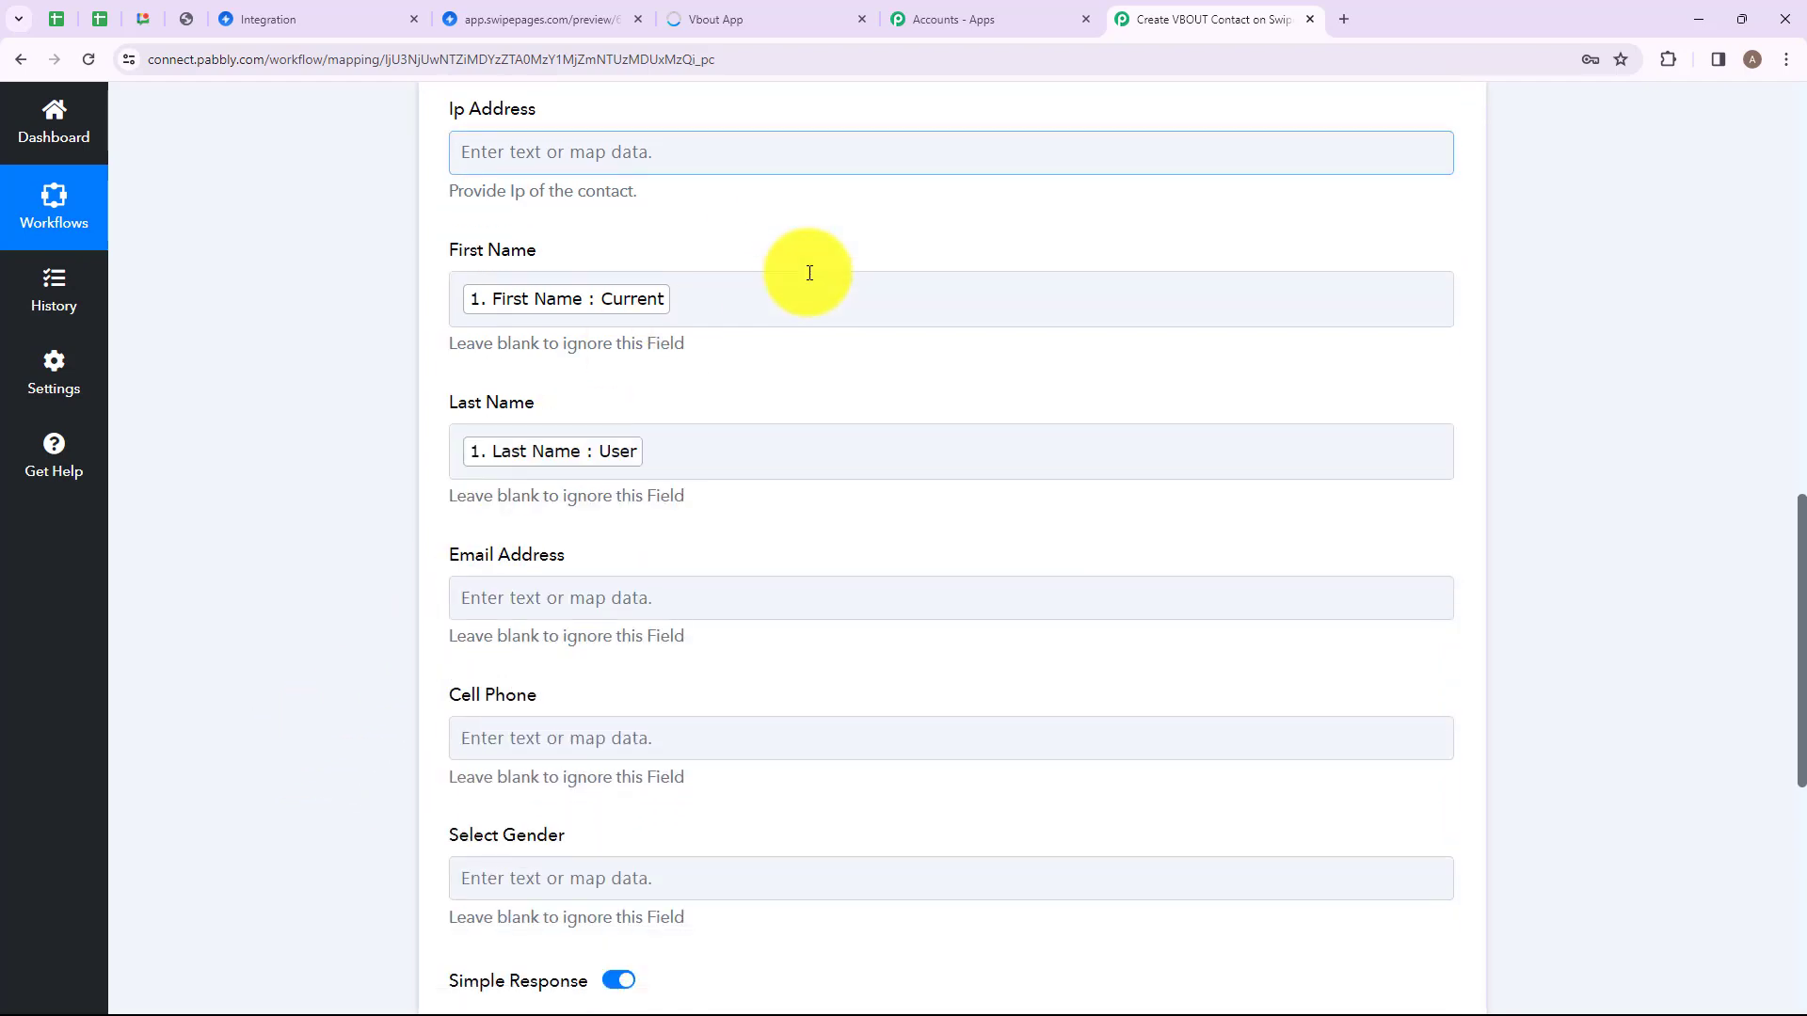
{"action": "scroll", "coordinate": [608, 265], "scroll_direction": "up", "scroll_amount": 7}
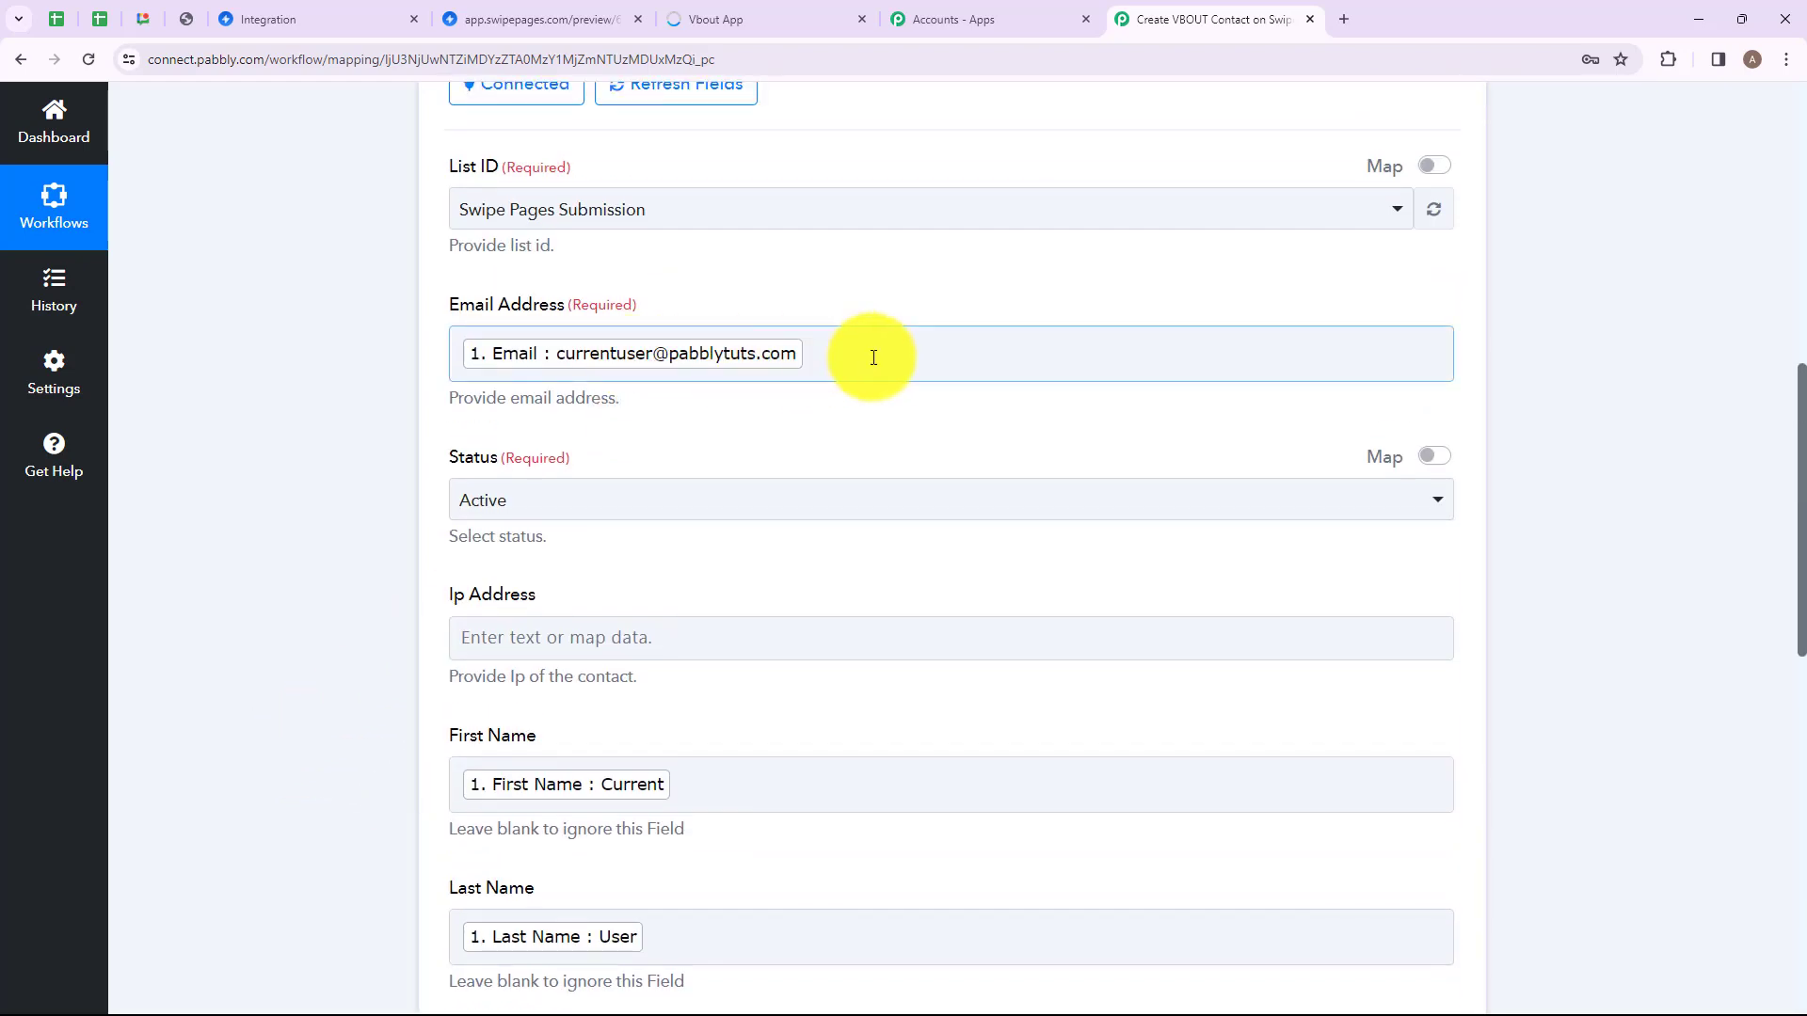
{"action": "scroll", "coordinate": [747, 546], "scroll_direction": "down", "scroll_amount": 5}
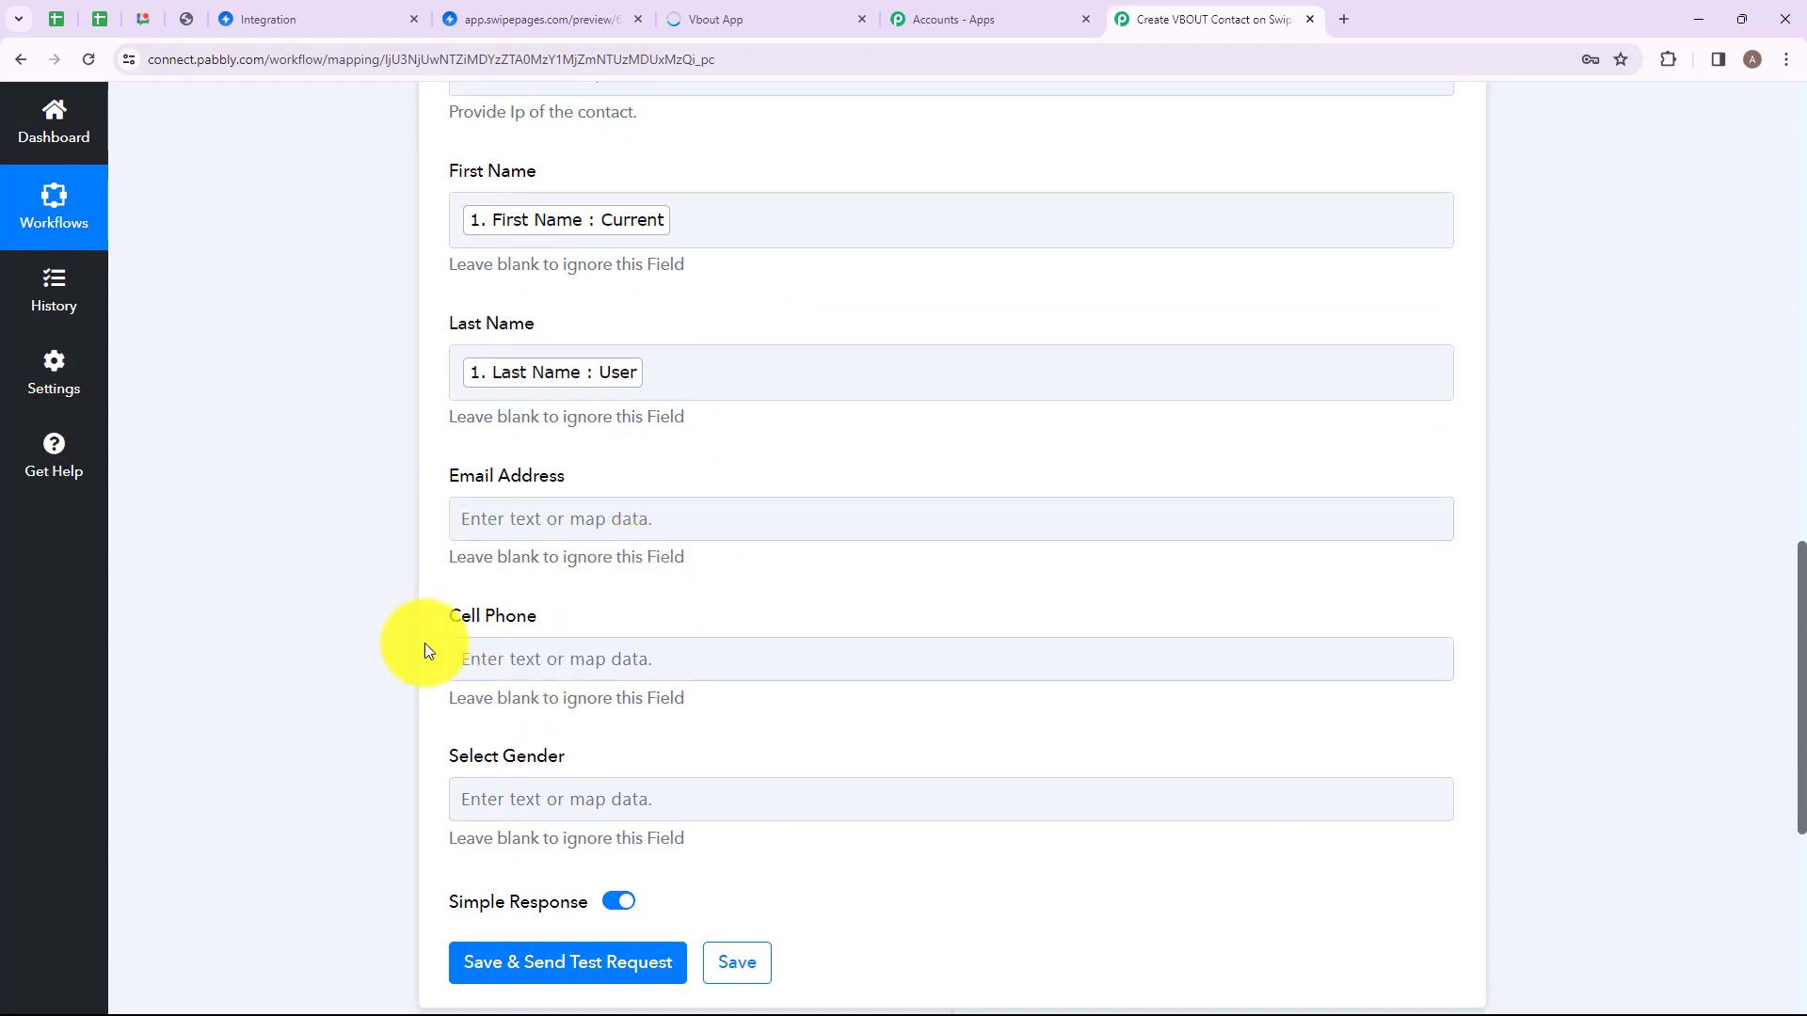
{"action": "left_click", "coordinate": [528, 660]}
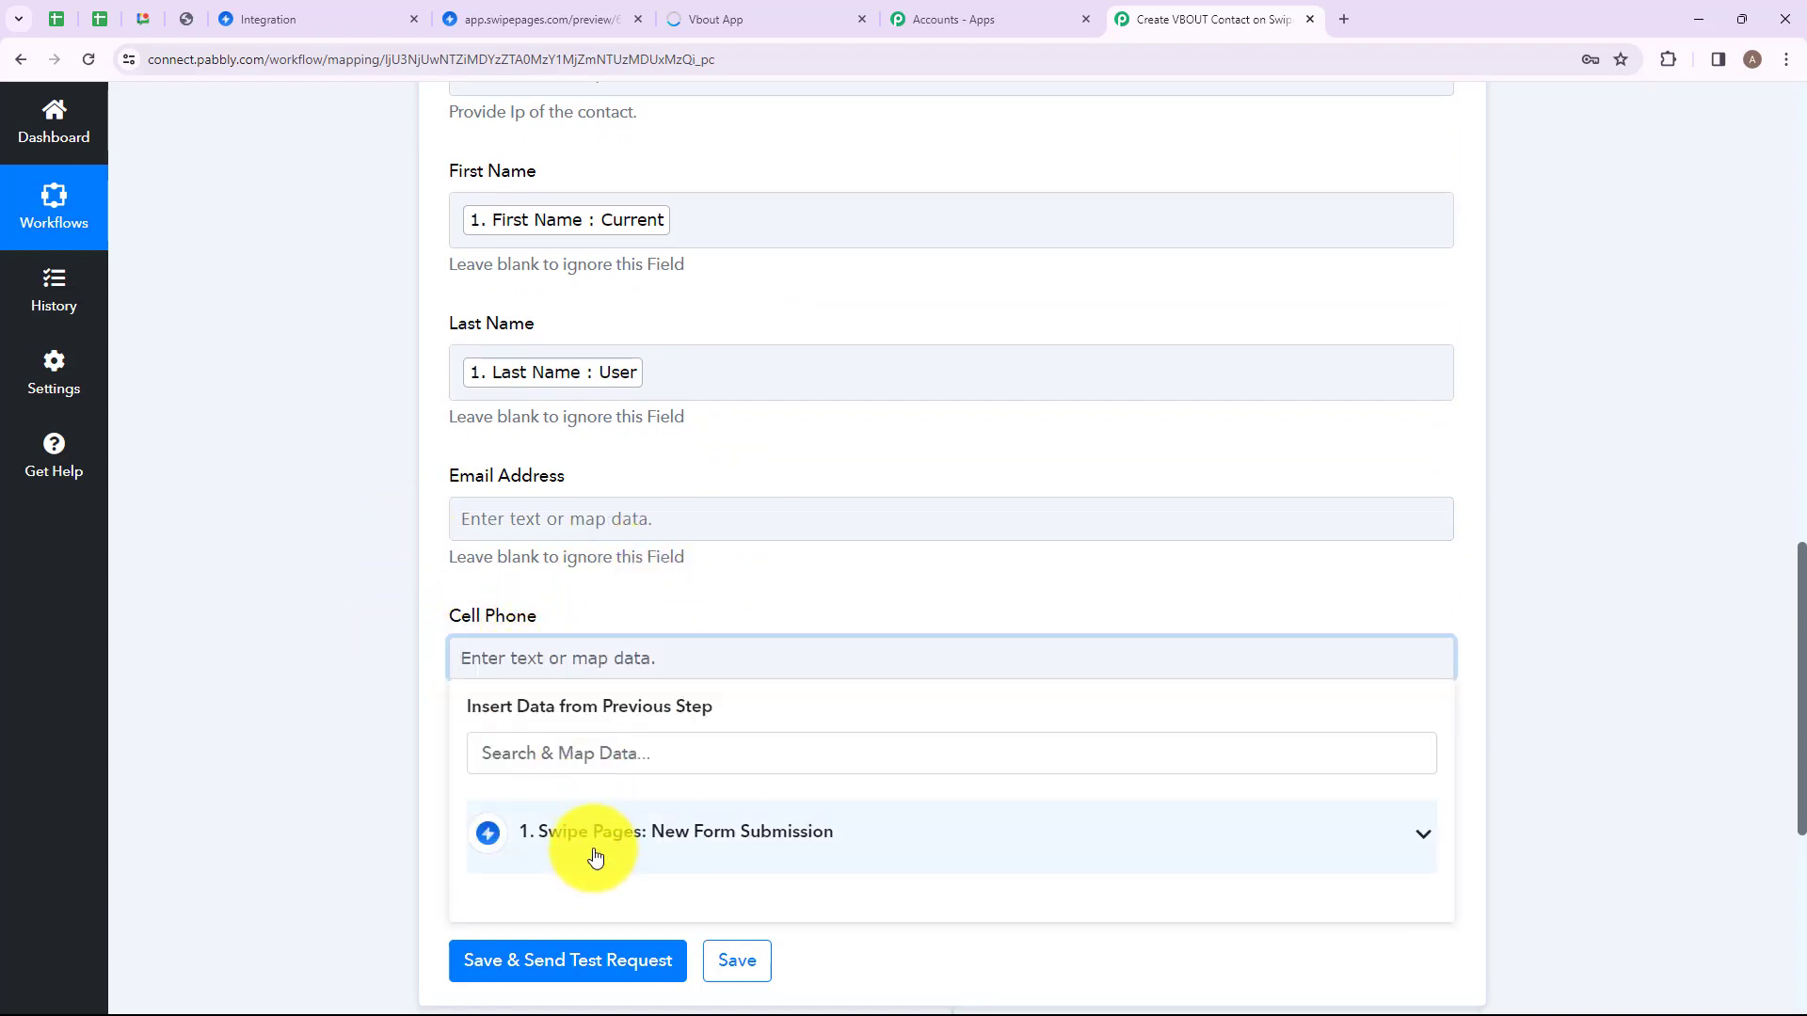
{"action": "left_click", "coordinate": [594, 857]}
{"action": "left_click", "coordinate": [601, 902]}
{"action": "left_click", "coordinate": [311, 843]}
- Map the Gender value from the Swipe Pages submission to the Select Gender field
{"action": "scroll", "coordinate": [774, 472], "scroll_direction": "down", "scroll_amount": 1}
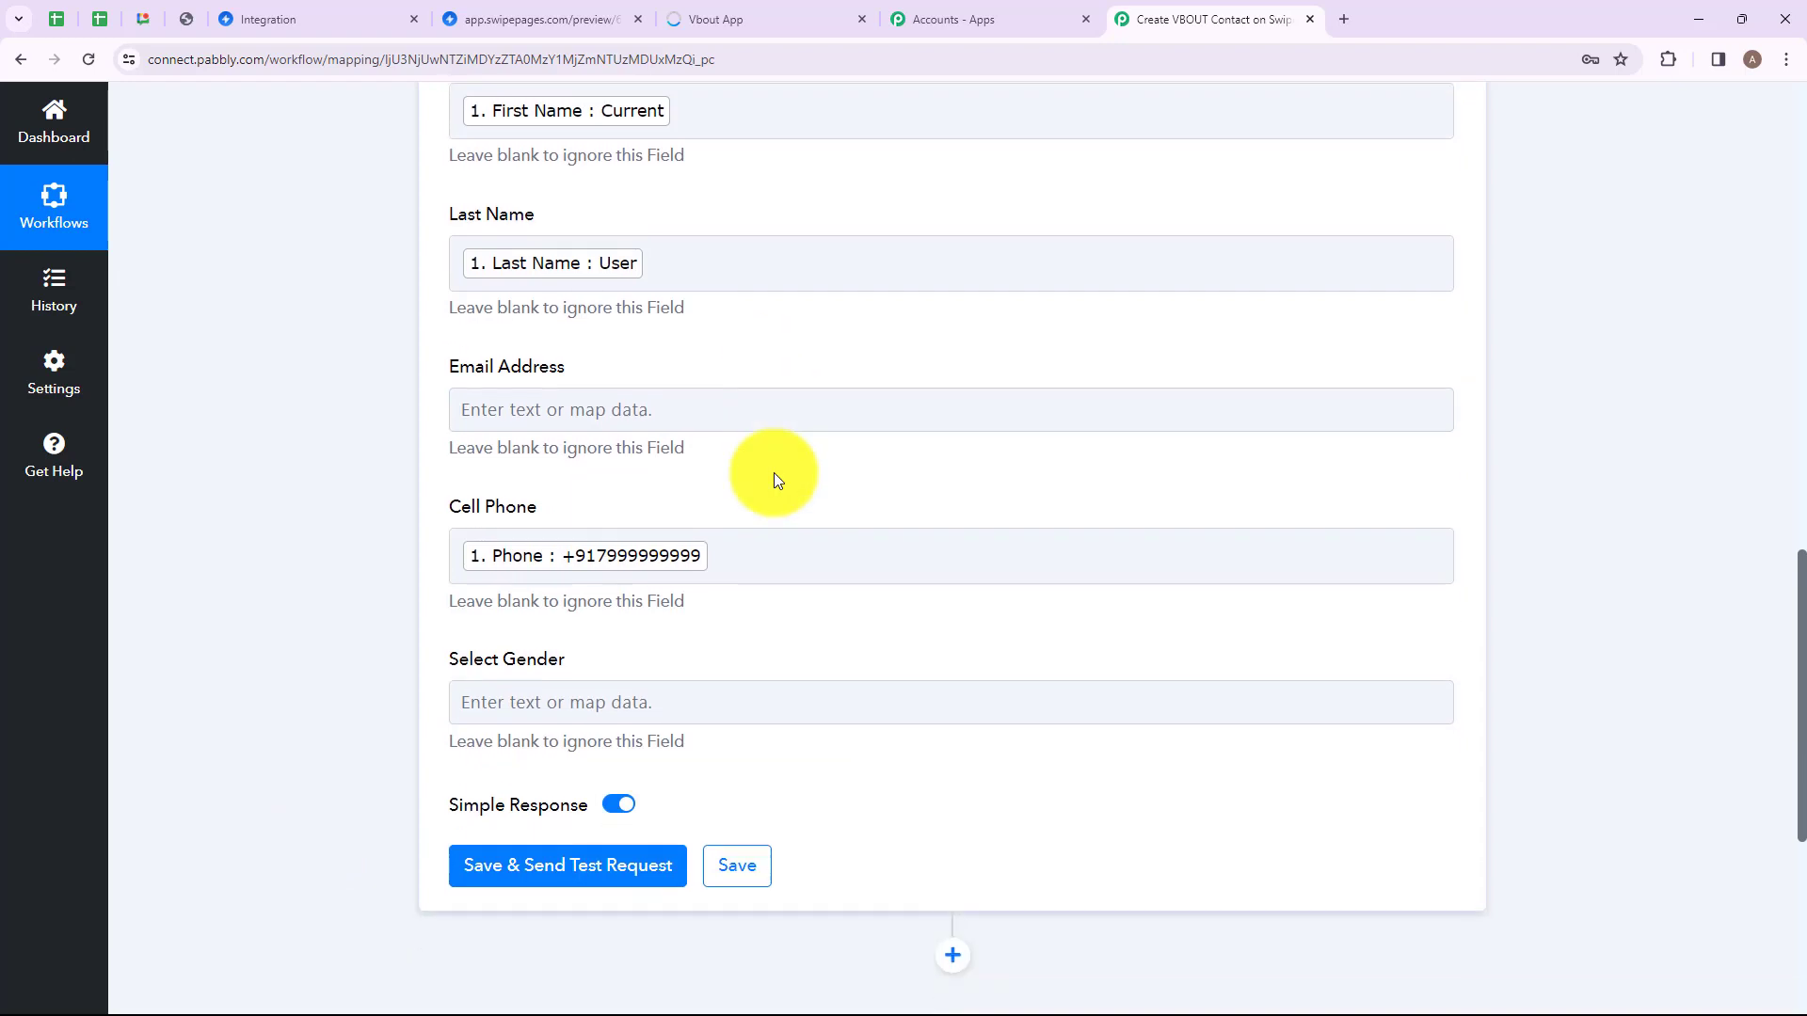
{"action": "scroll", "coordinate": [773, 480], "scroll_direction": "down", "scroll_amount": 2}
{"action": "left_click", "coordinate": [508, 528]}
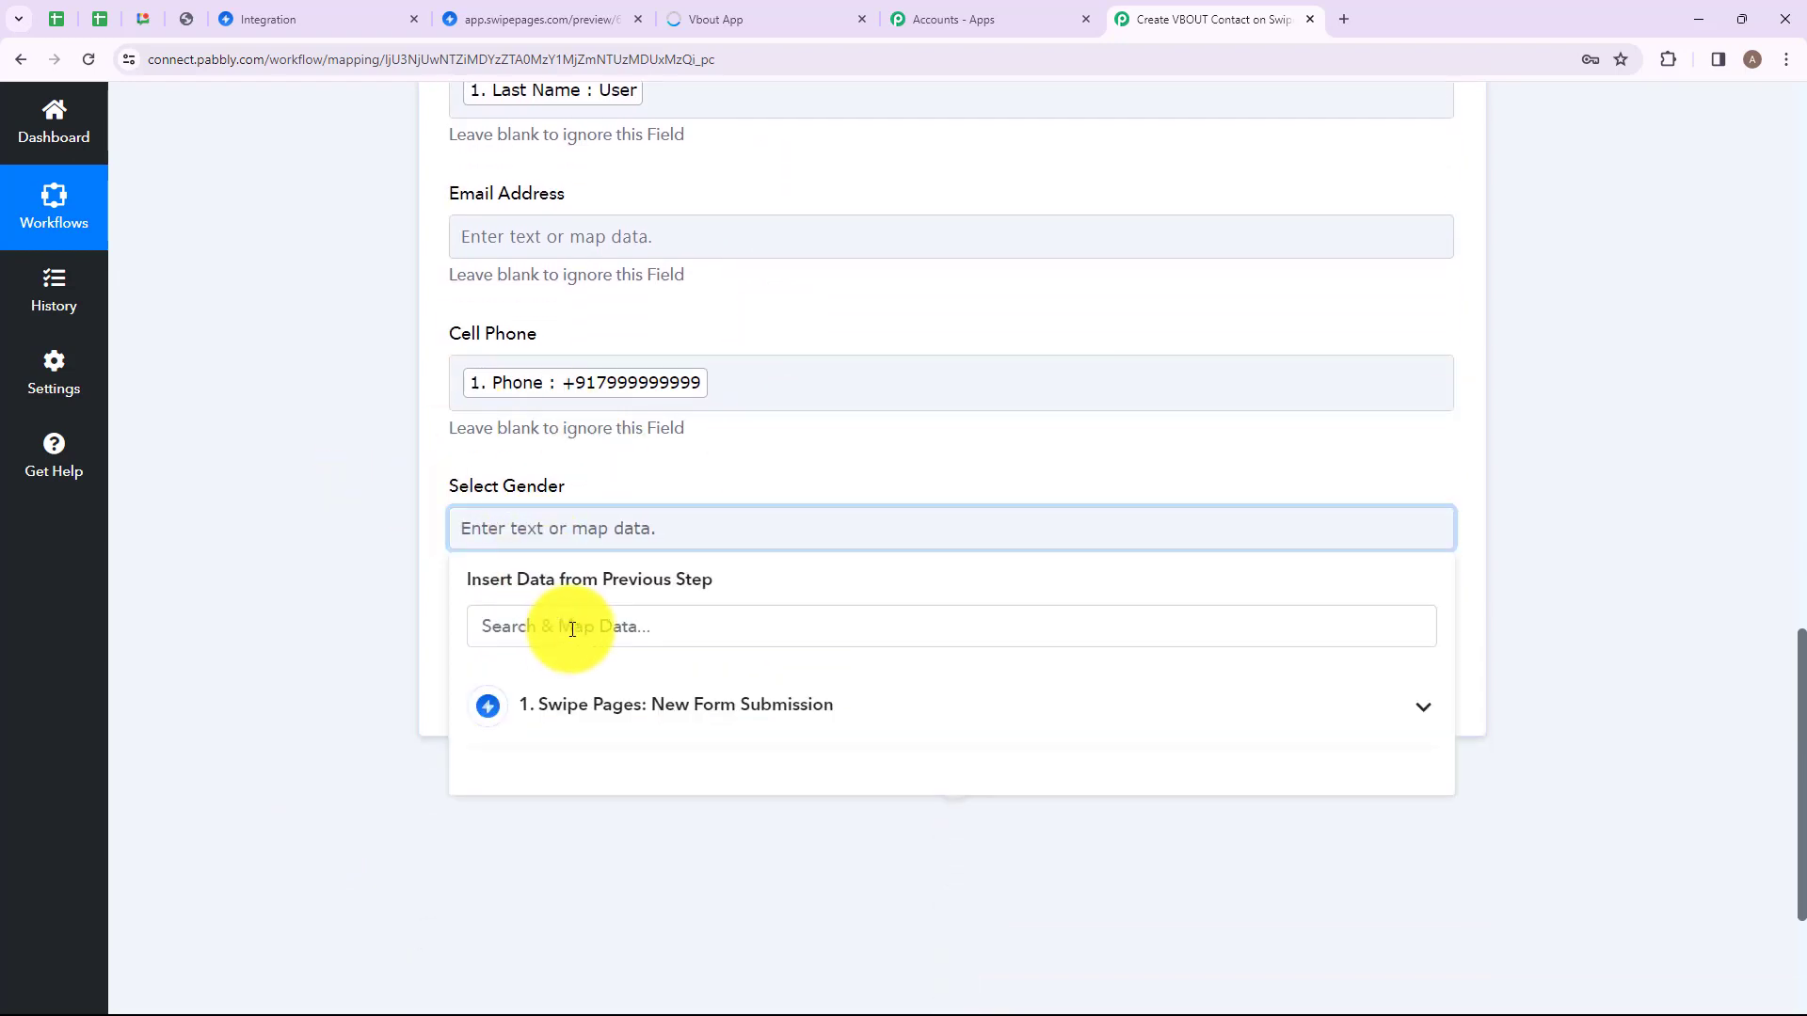
{"action": "left_click", "coordinate": [588, 731]}
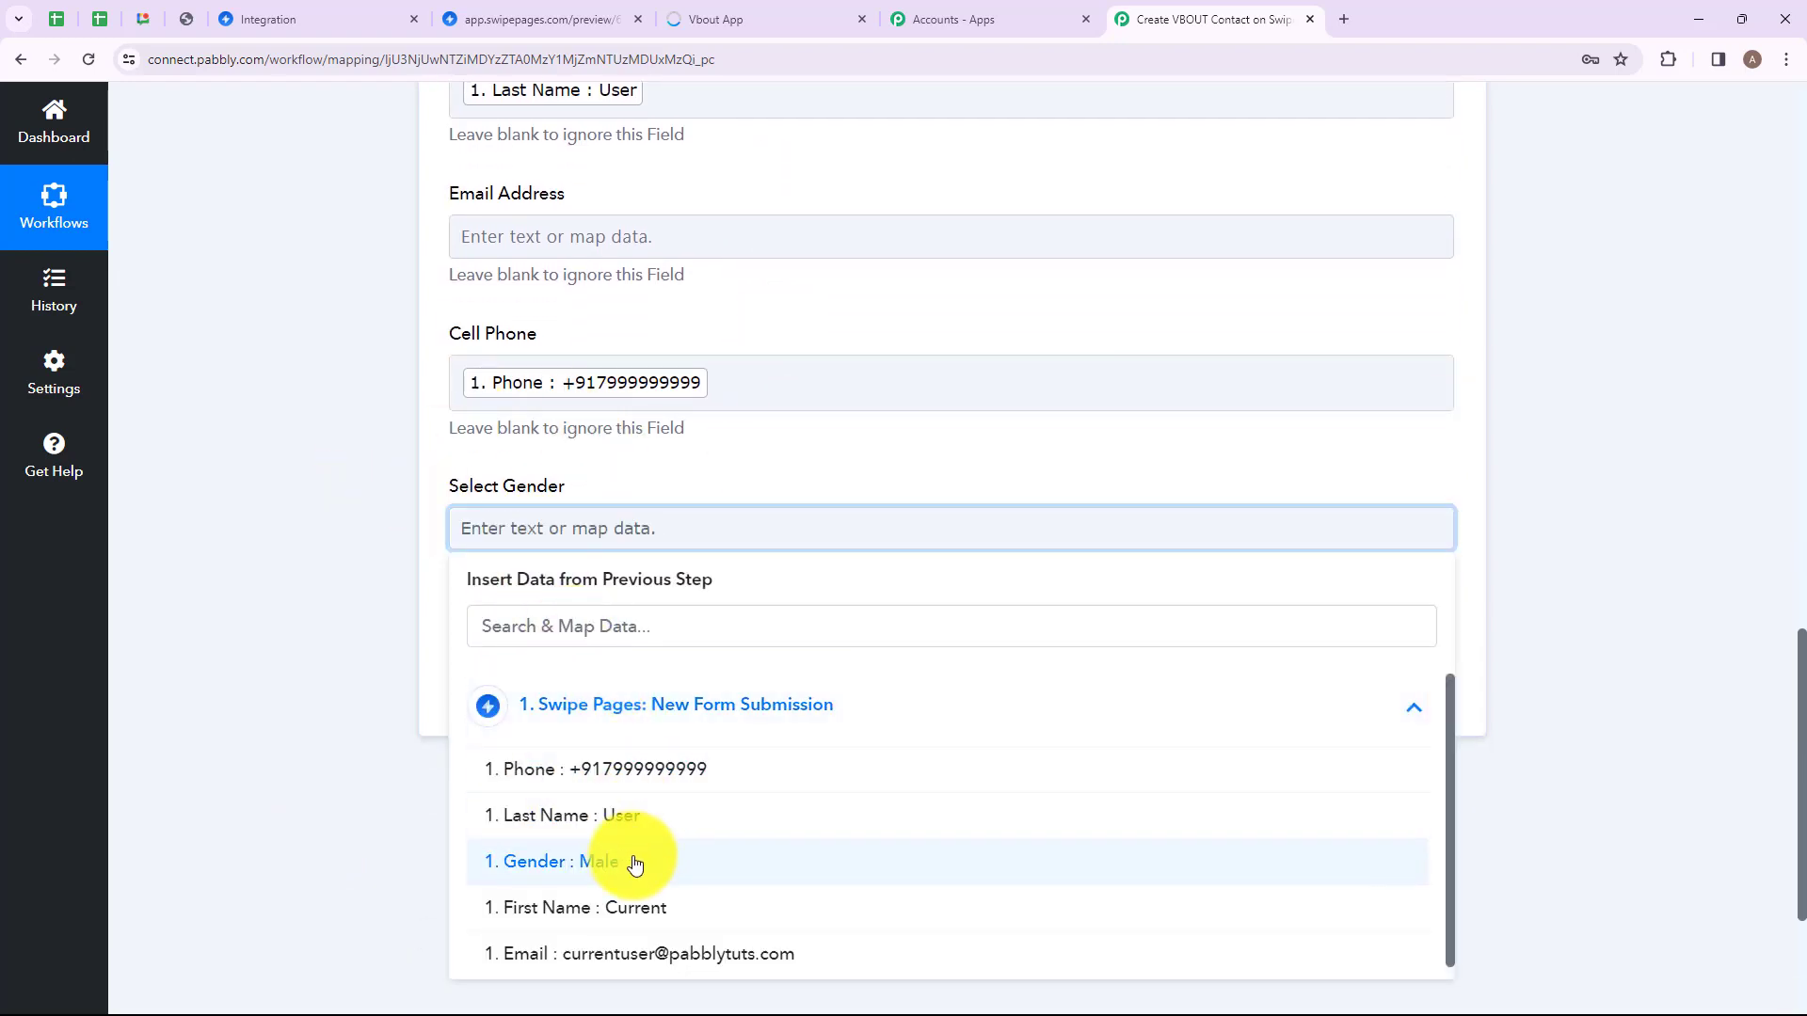
{"action": "left_click", "coordinate": [635, 864]}
{"action": "left_click", "coordinate": [365, 787]}
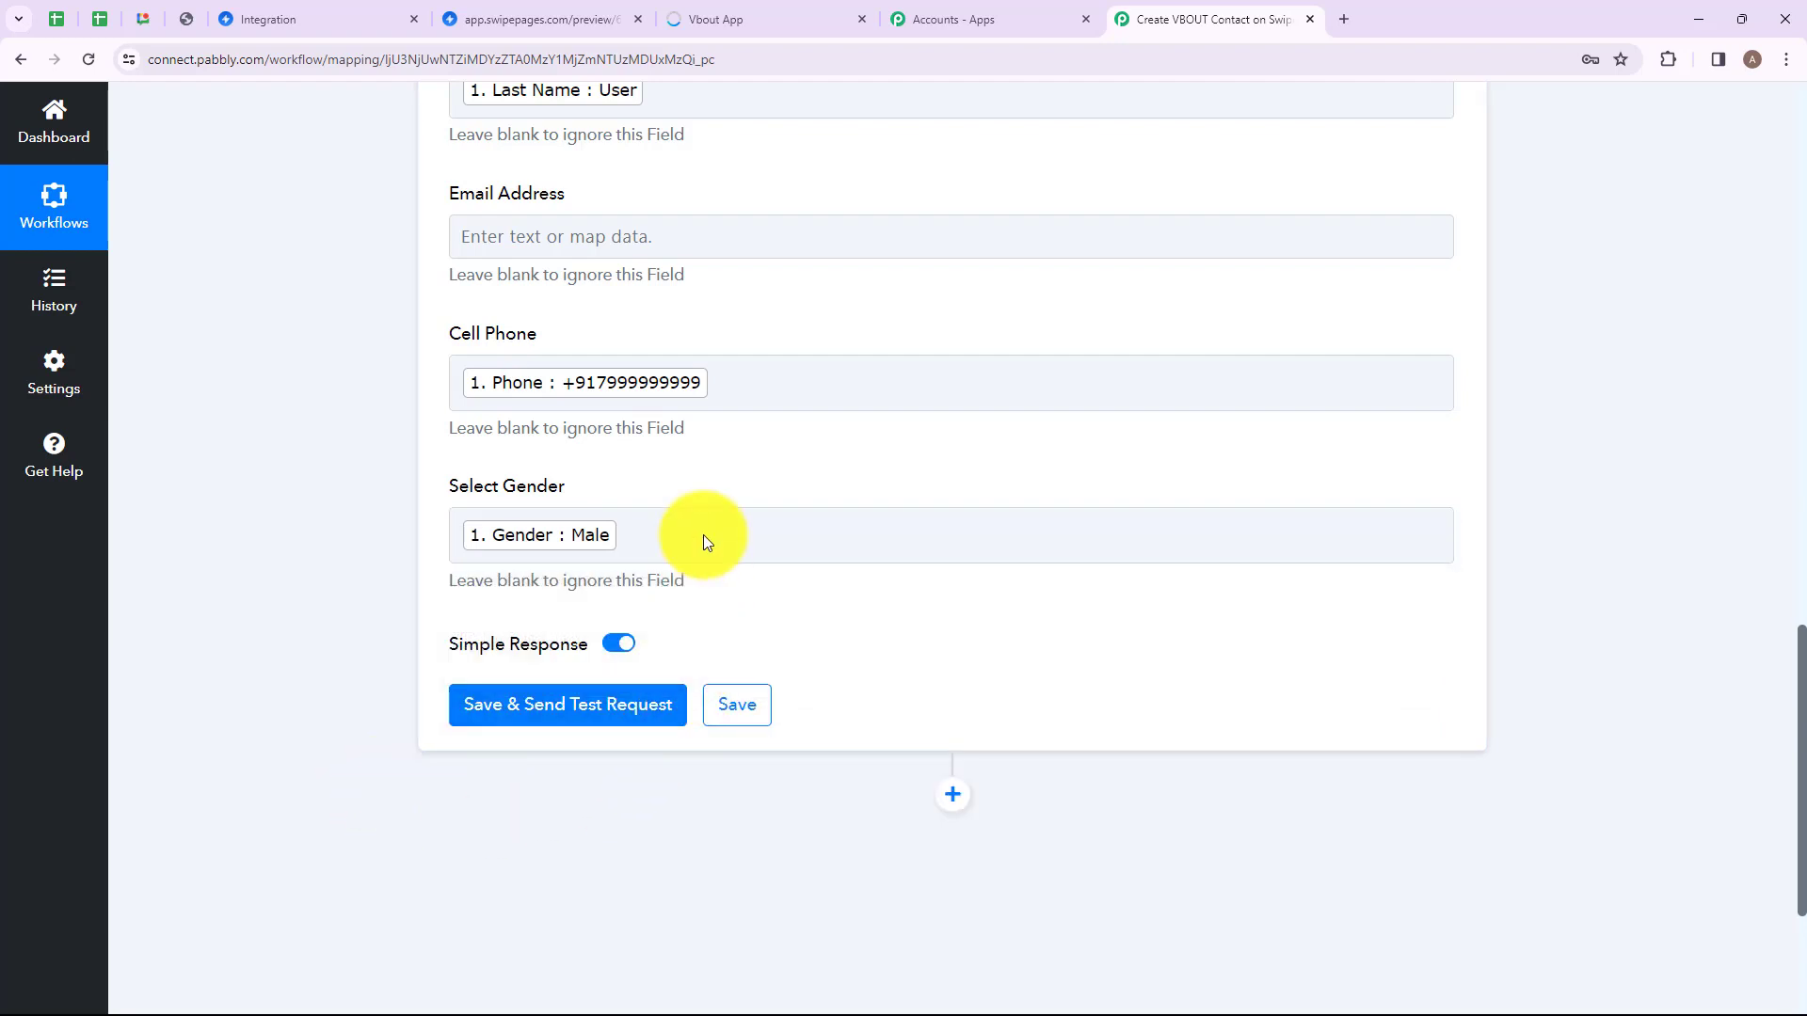
- Save the Vbout action with a test request and check the Response Data Item in the received response
{"action": "left_click", "coordinate": [583, 714]}
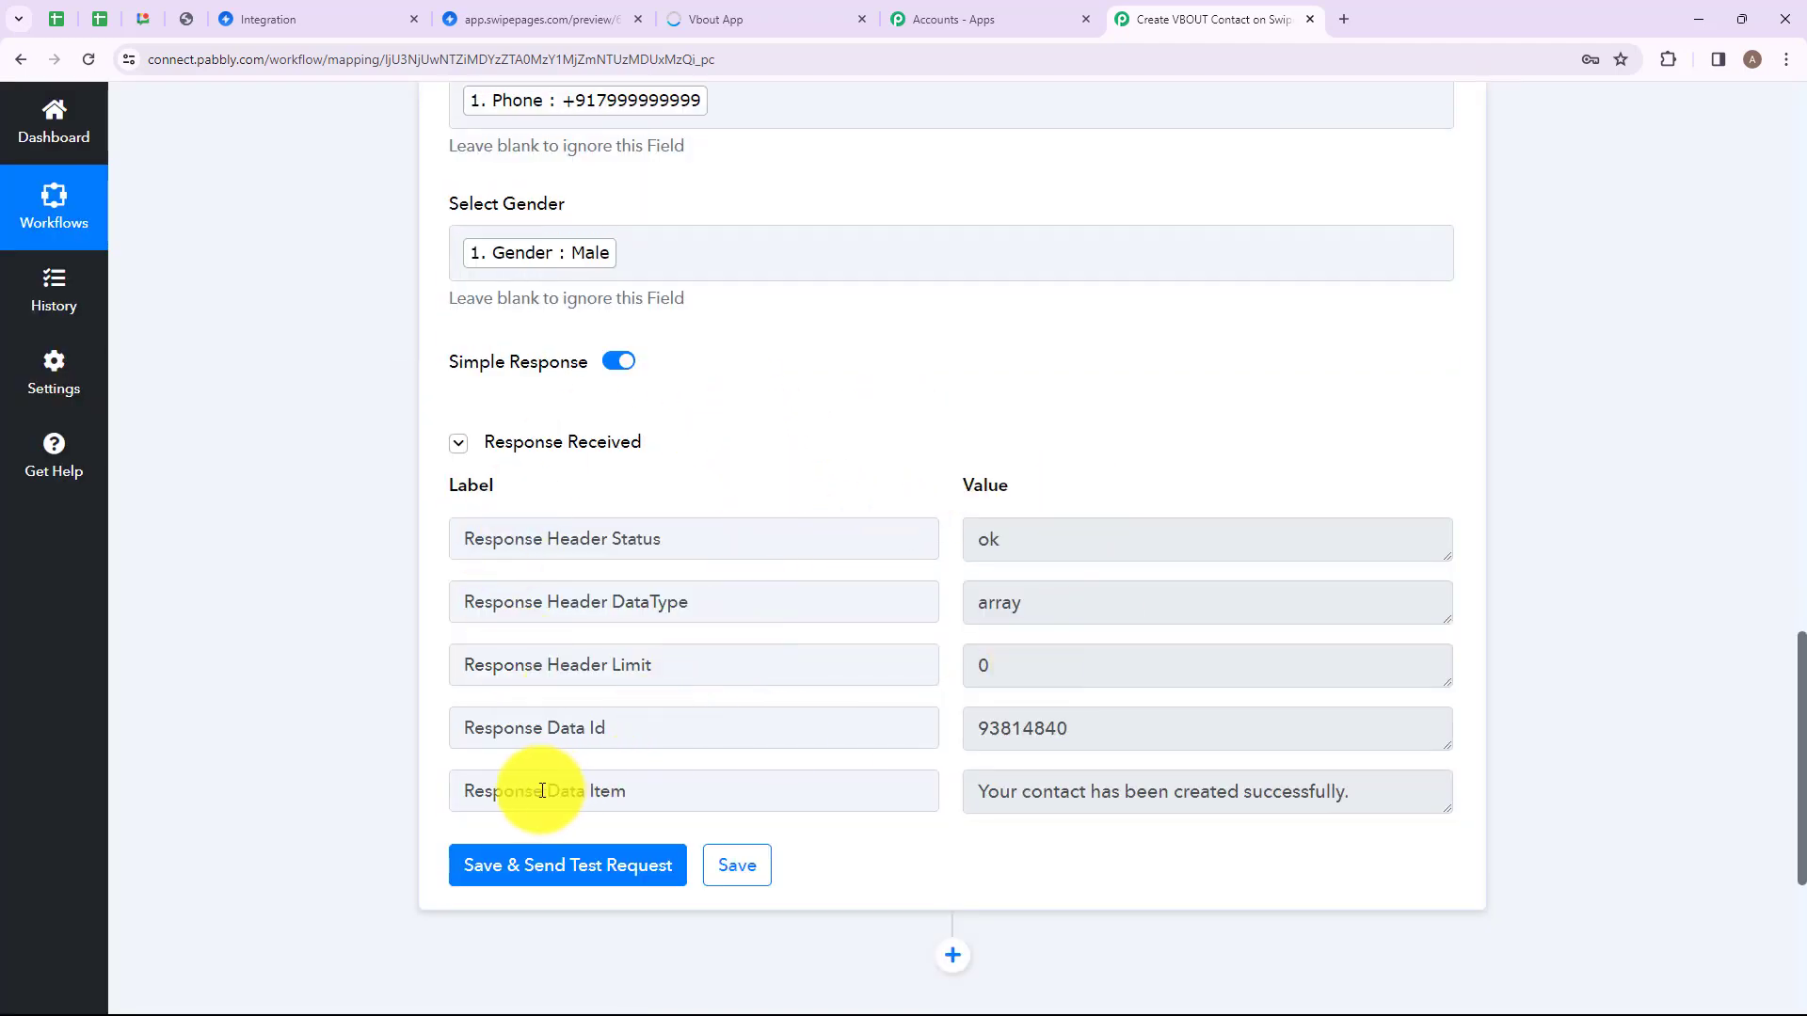
{"action": "left_click_drag", "start_coordinate": [543, 791], "coordinate": [766, 792]}
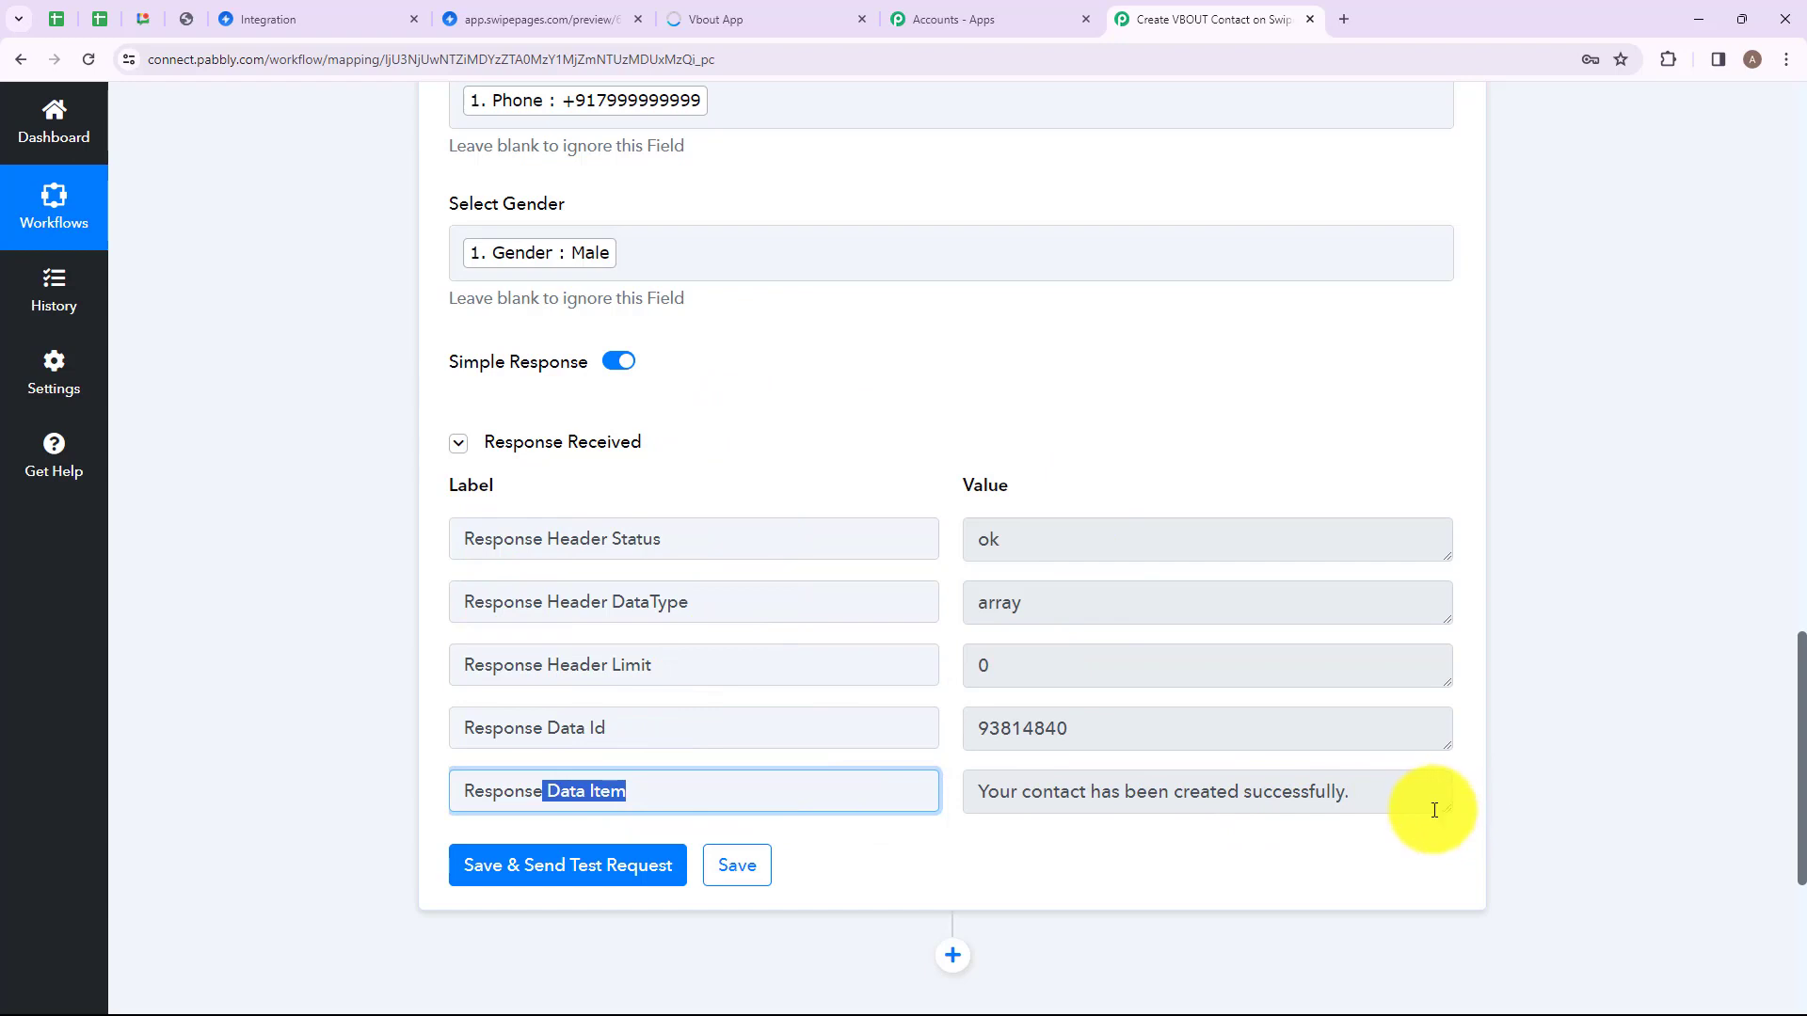
{"action": "left_click_drag", "start_coordinate": [1006, 785], "coordinate": [1331, 781]}
{"action": "left_click", "coordinate": [1319, 868]}
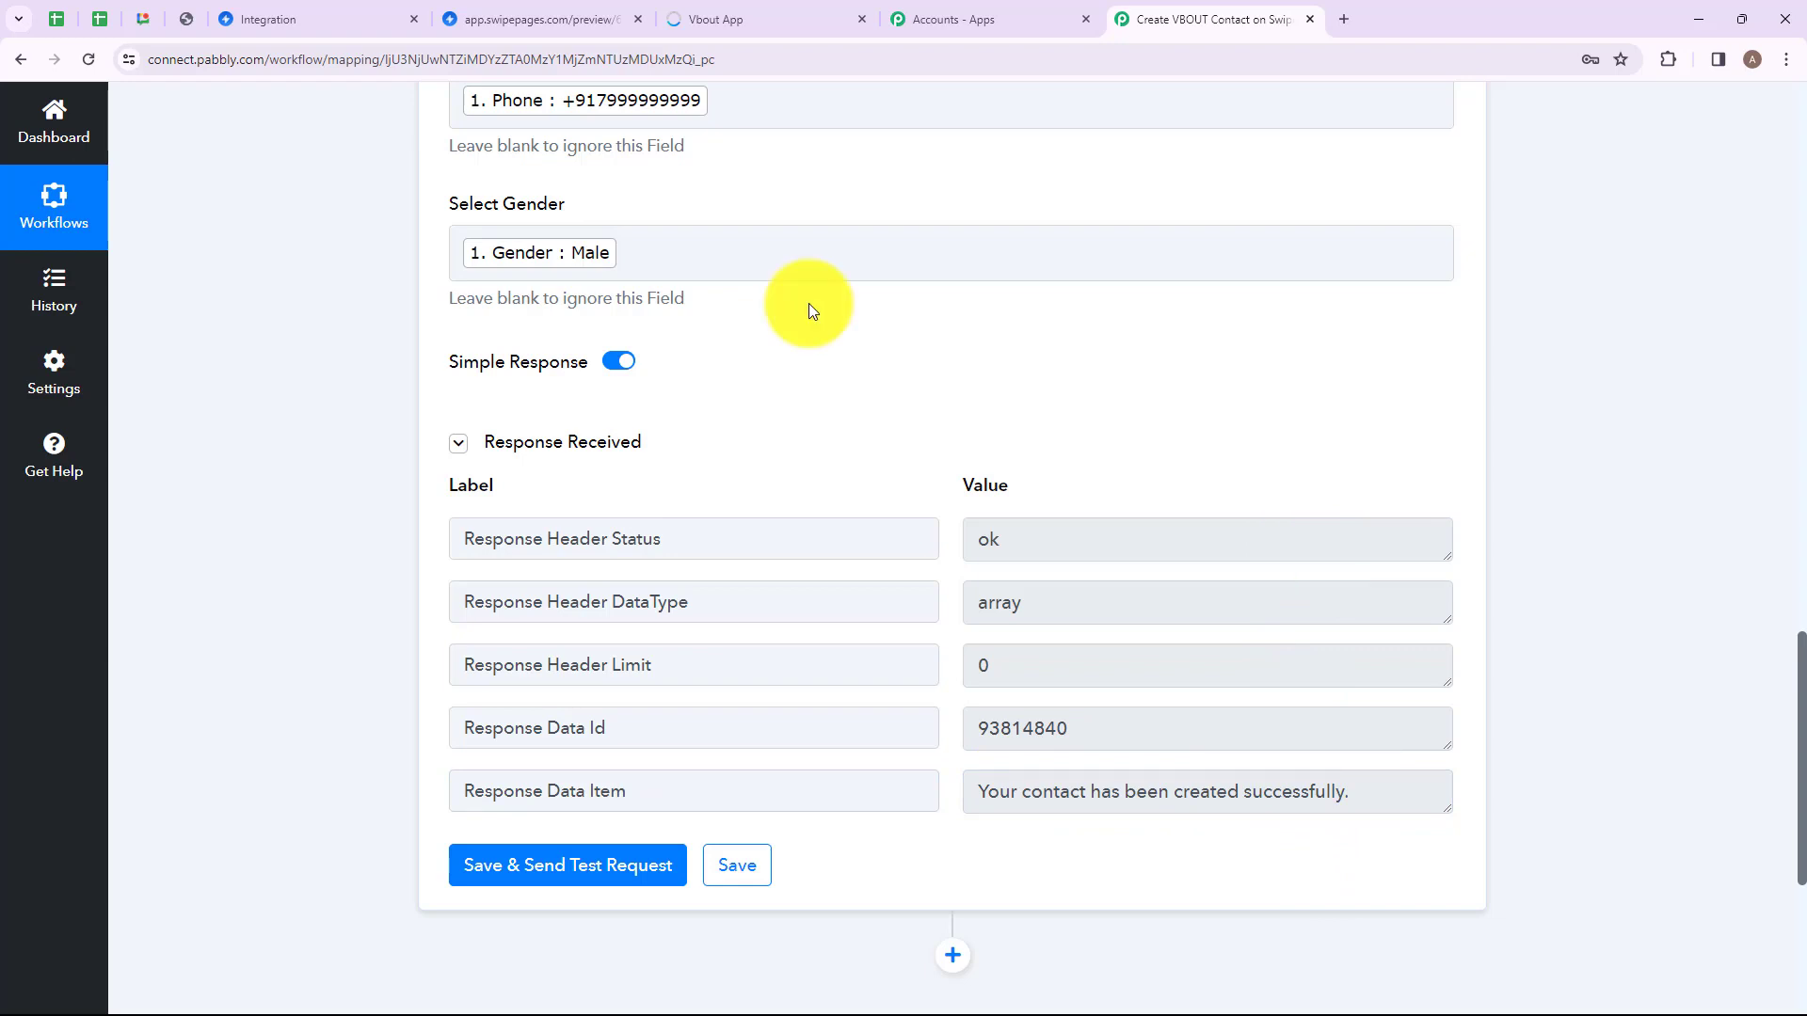
- Switch to the Vbout app and check the test contact's list assignment under All Contacts
{"action": "left_click", "coordinate": [730, 13]}
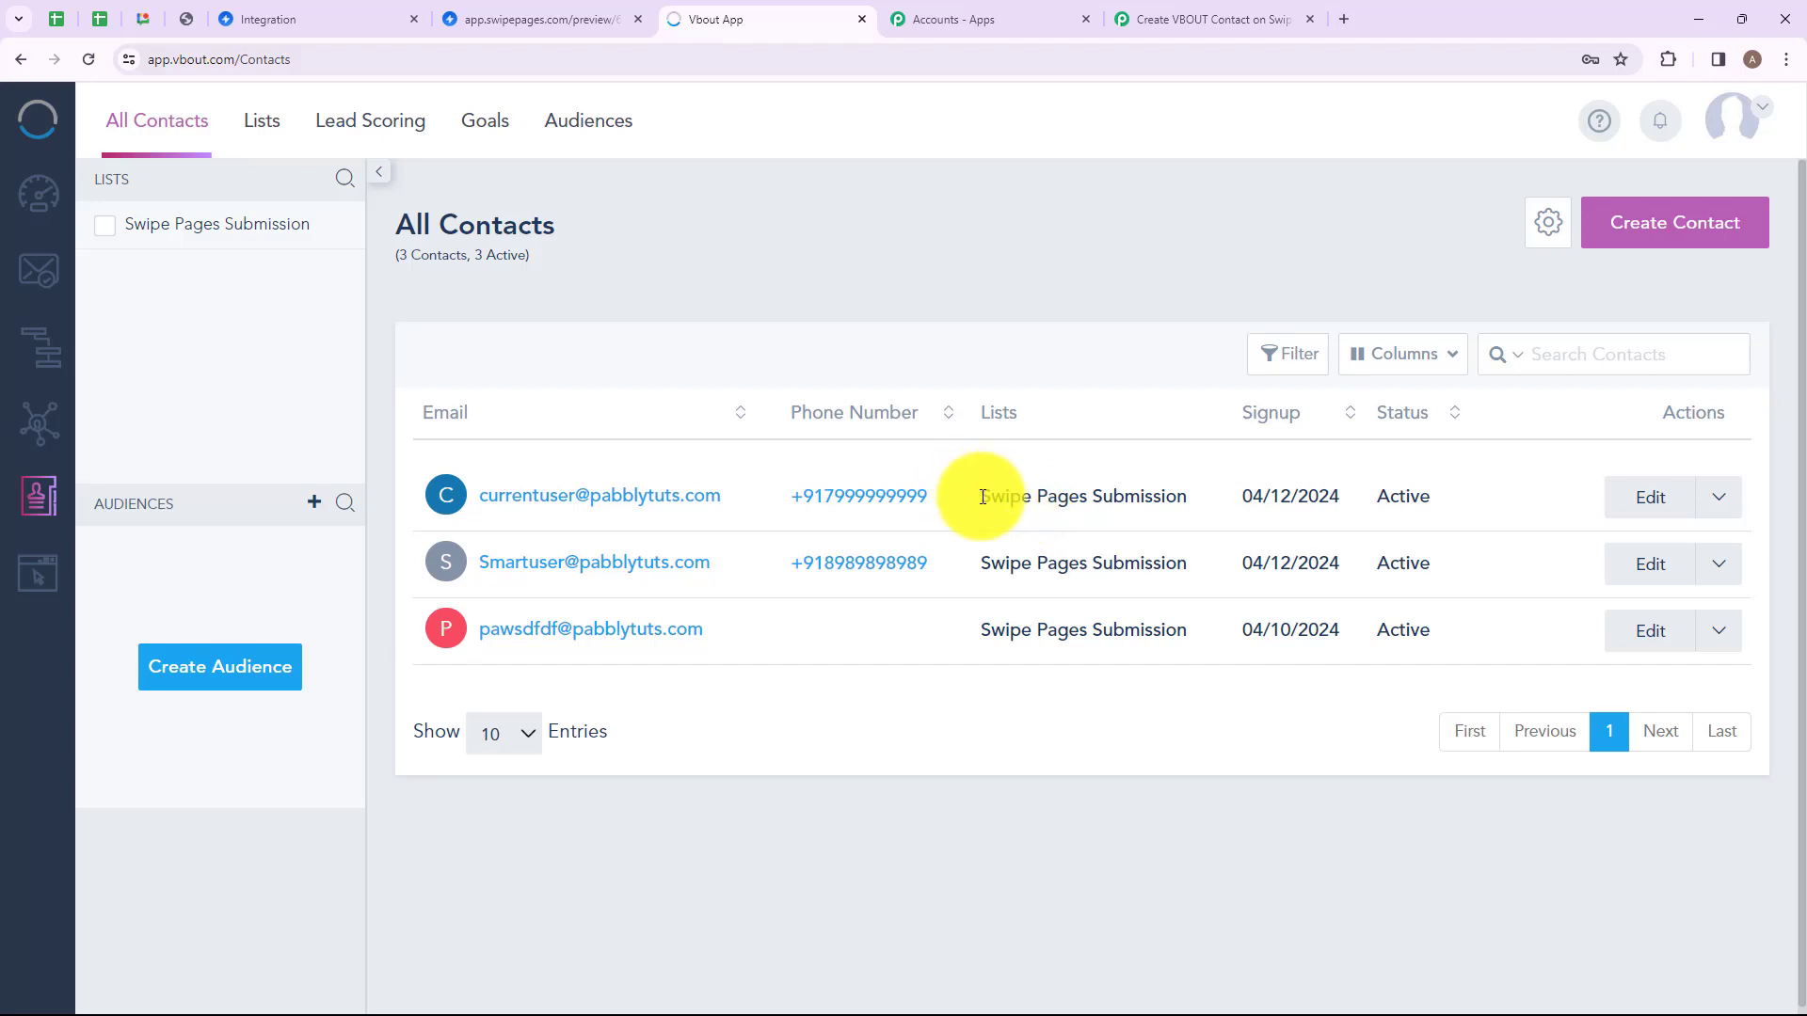
{"action": "left_click_drag", "start_coordinate": [979, 497], "coordinate": [1188, 523]}
{"action": "left_click", "coordinate": [1096, 544]}
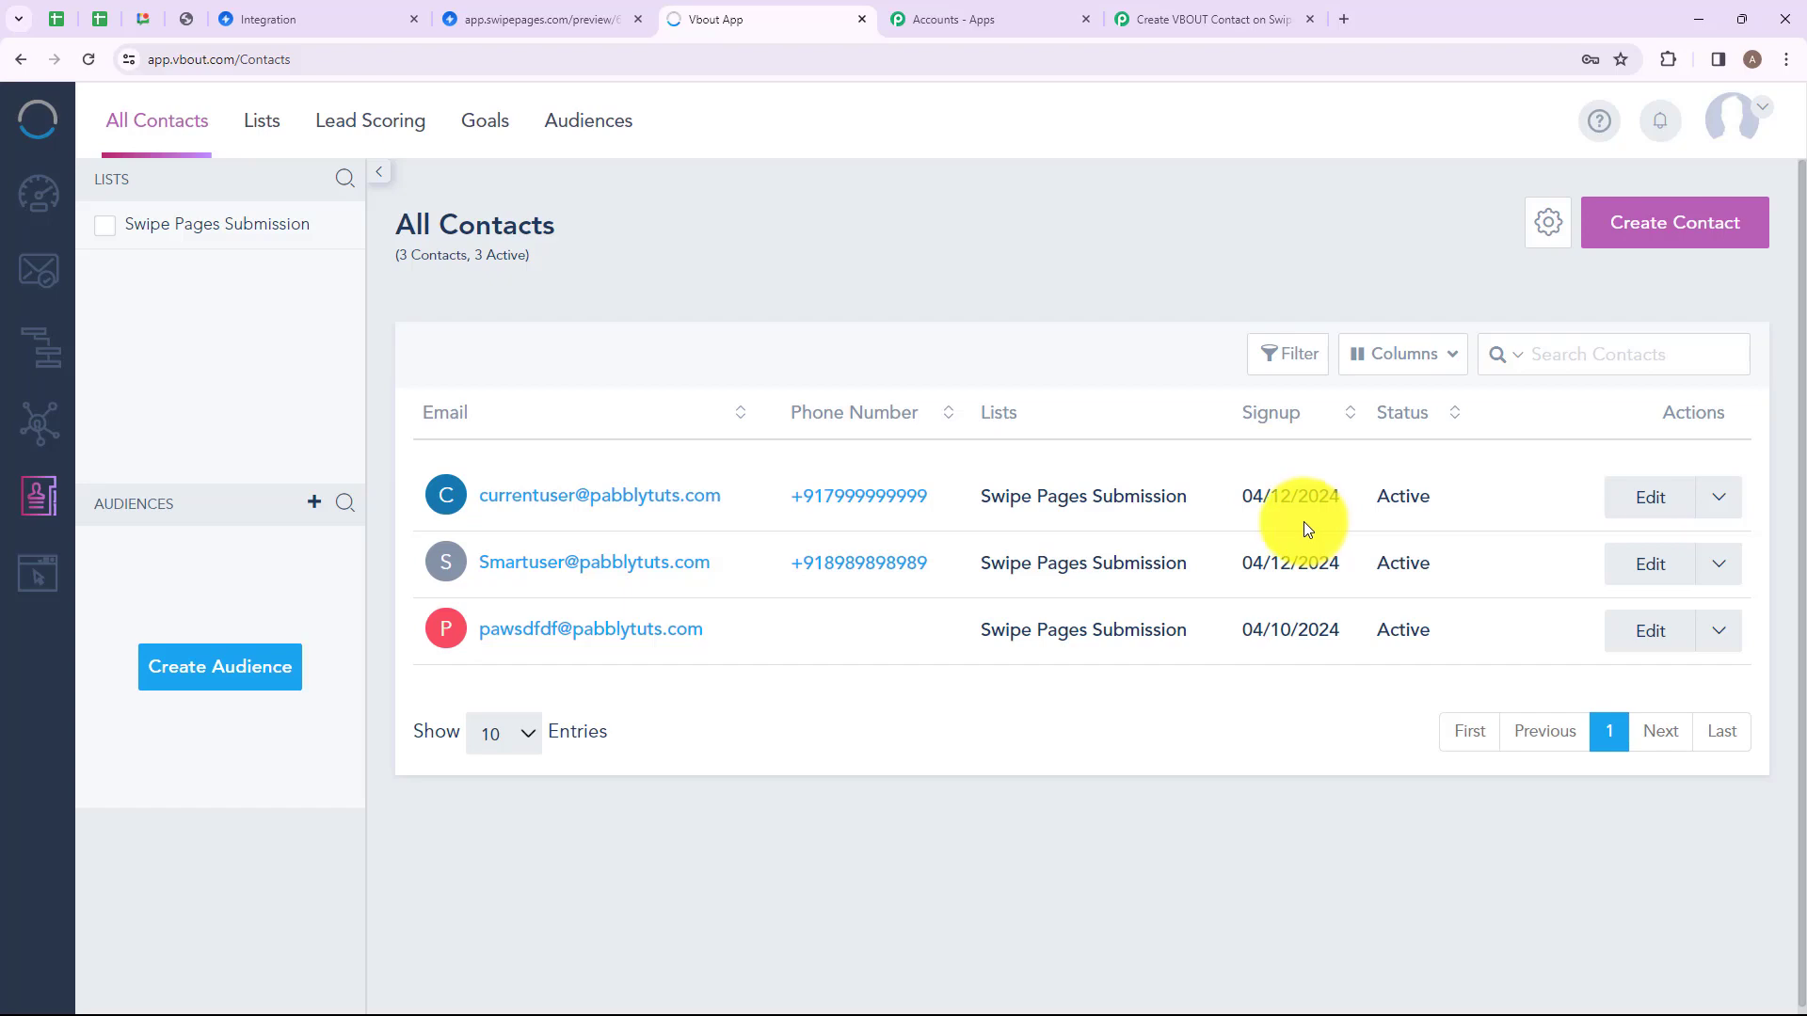
- Return to the Pabbly Connect workflow and collapse the Vbout action to review the trigger and action overview
{"action": "left_click", "coordinate": [1157, 19]}
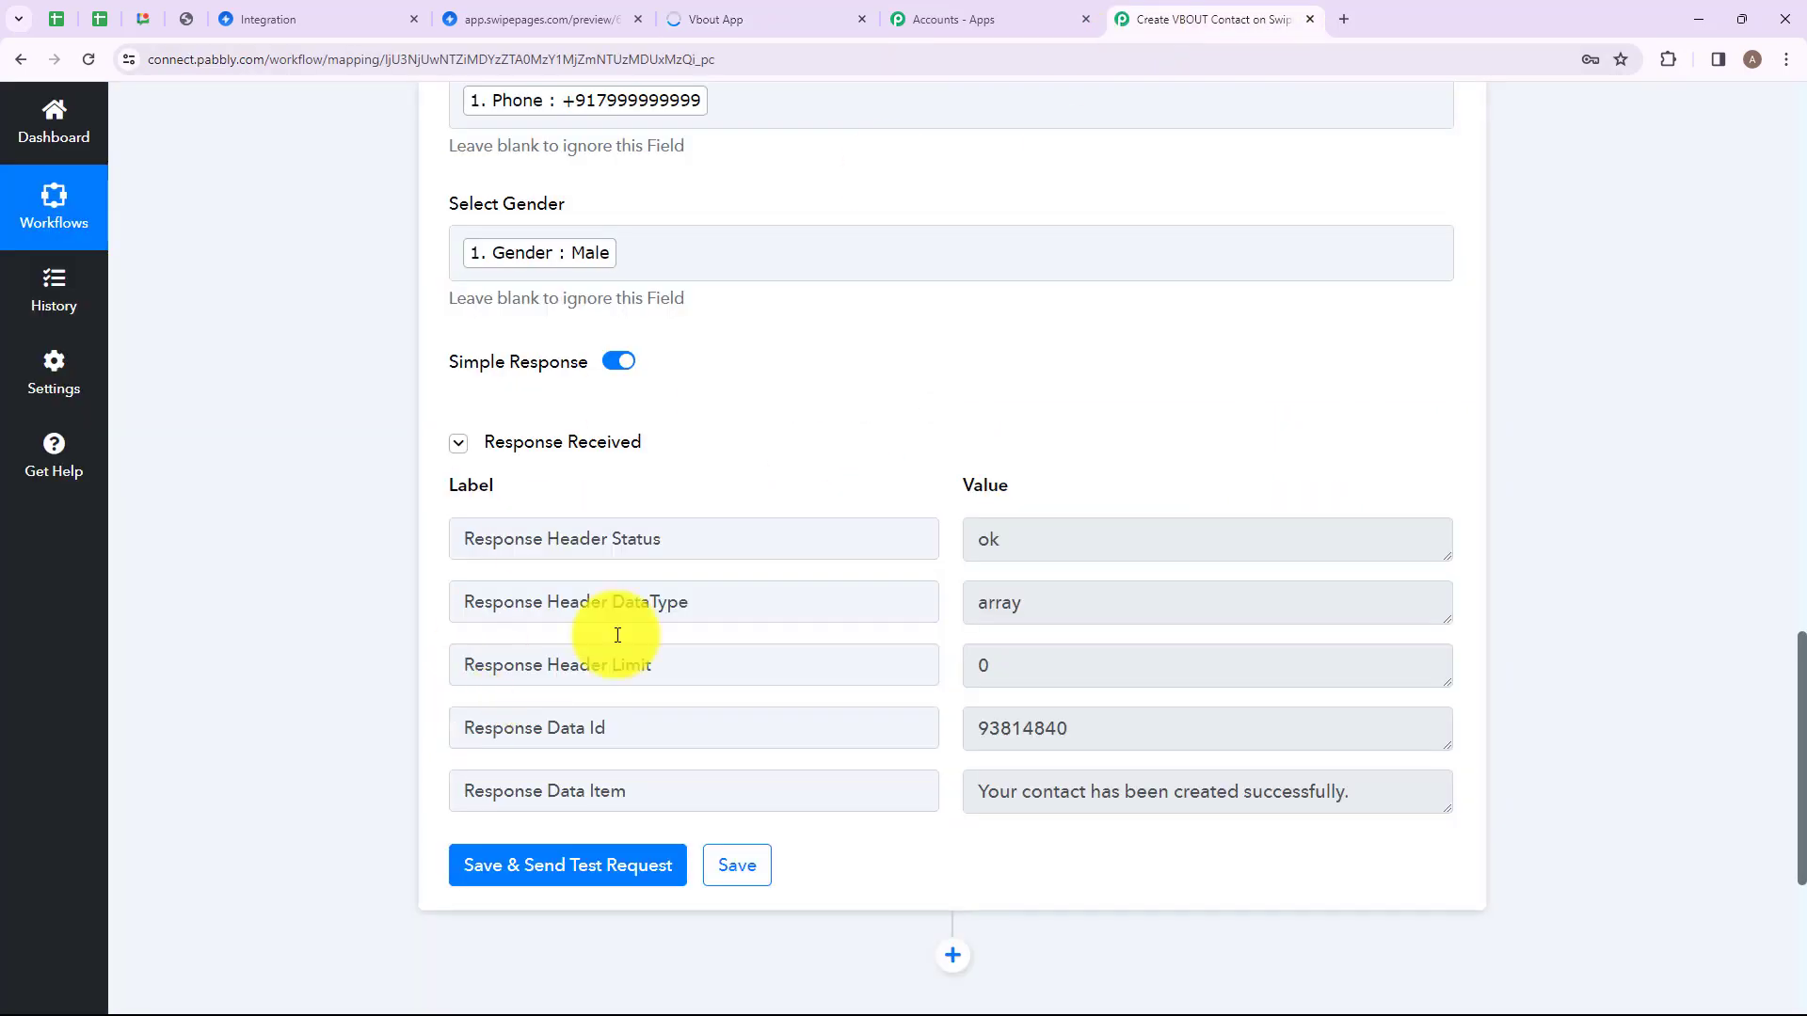
{"action": "scroll", "coordinate": [617, 635], "scroll_direction": "up", "scroll_amount": 15}
{"action": "left_click", "coordinate": [866, 635]}
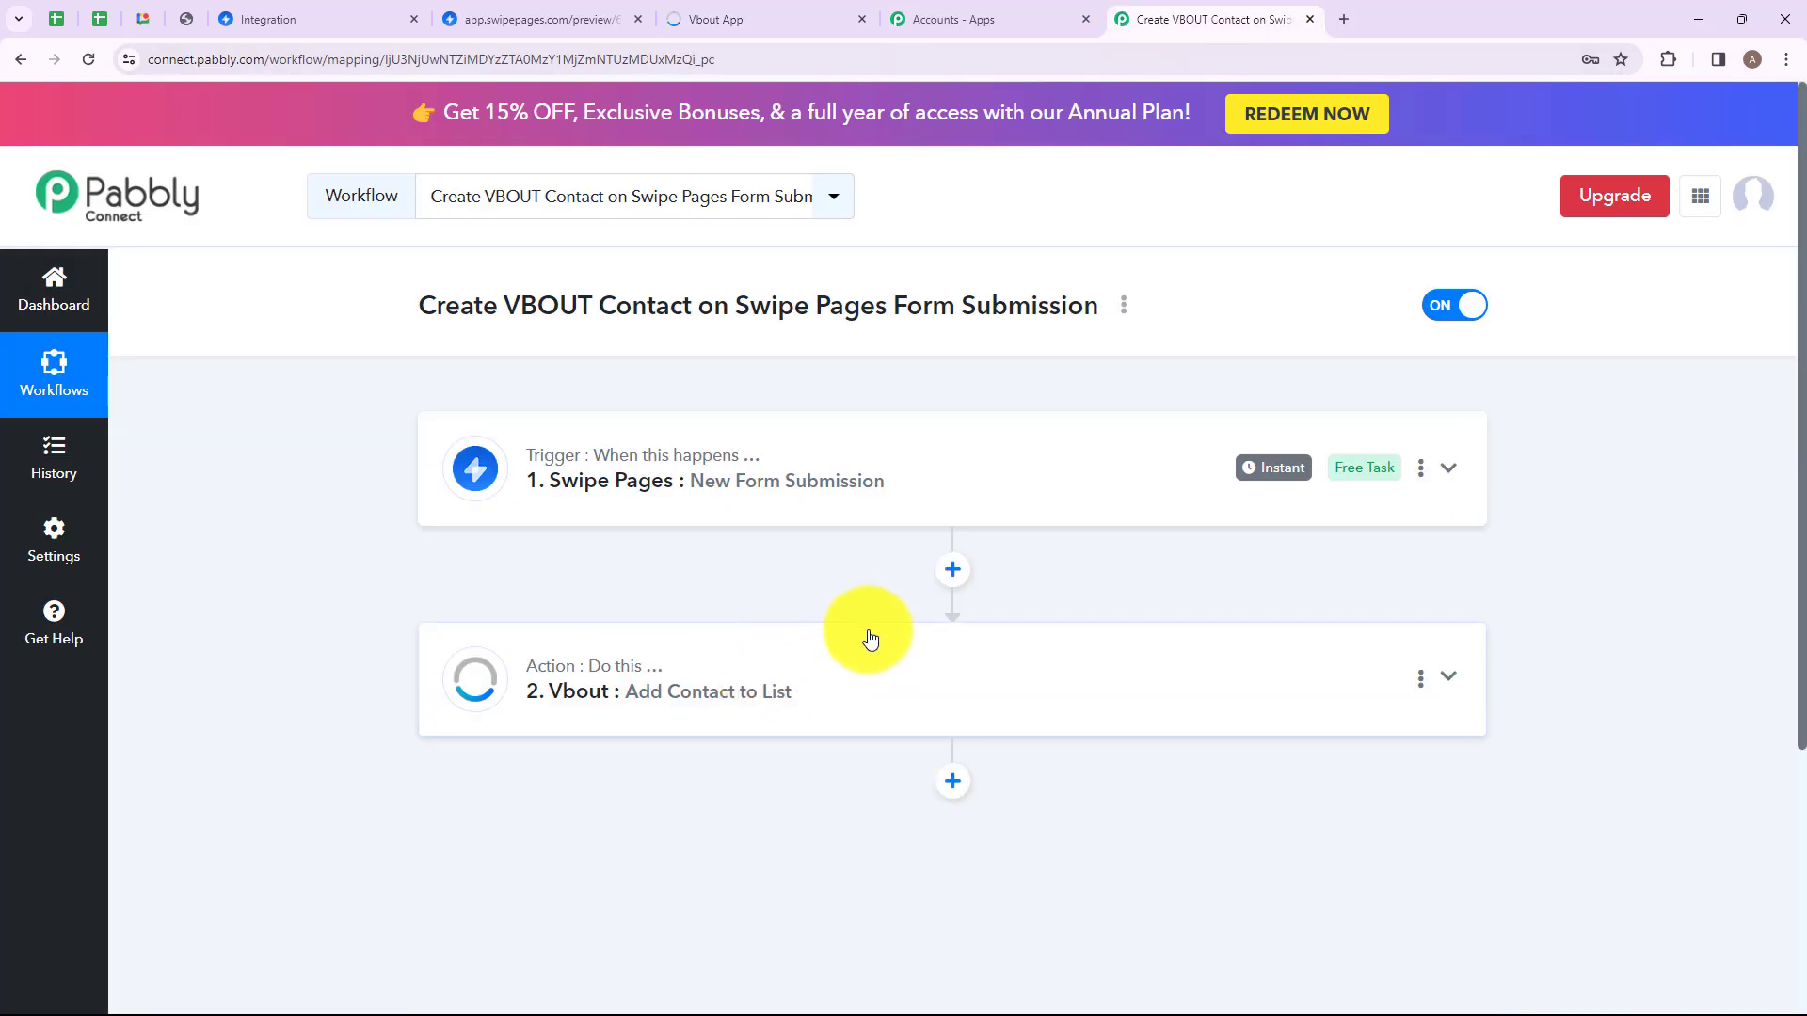
{"action": "mouse_move", "coordinate": [527, 669]}
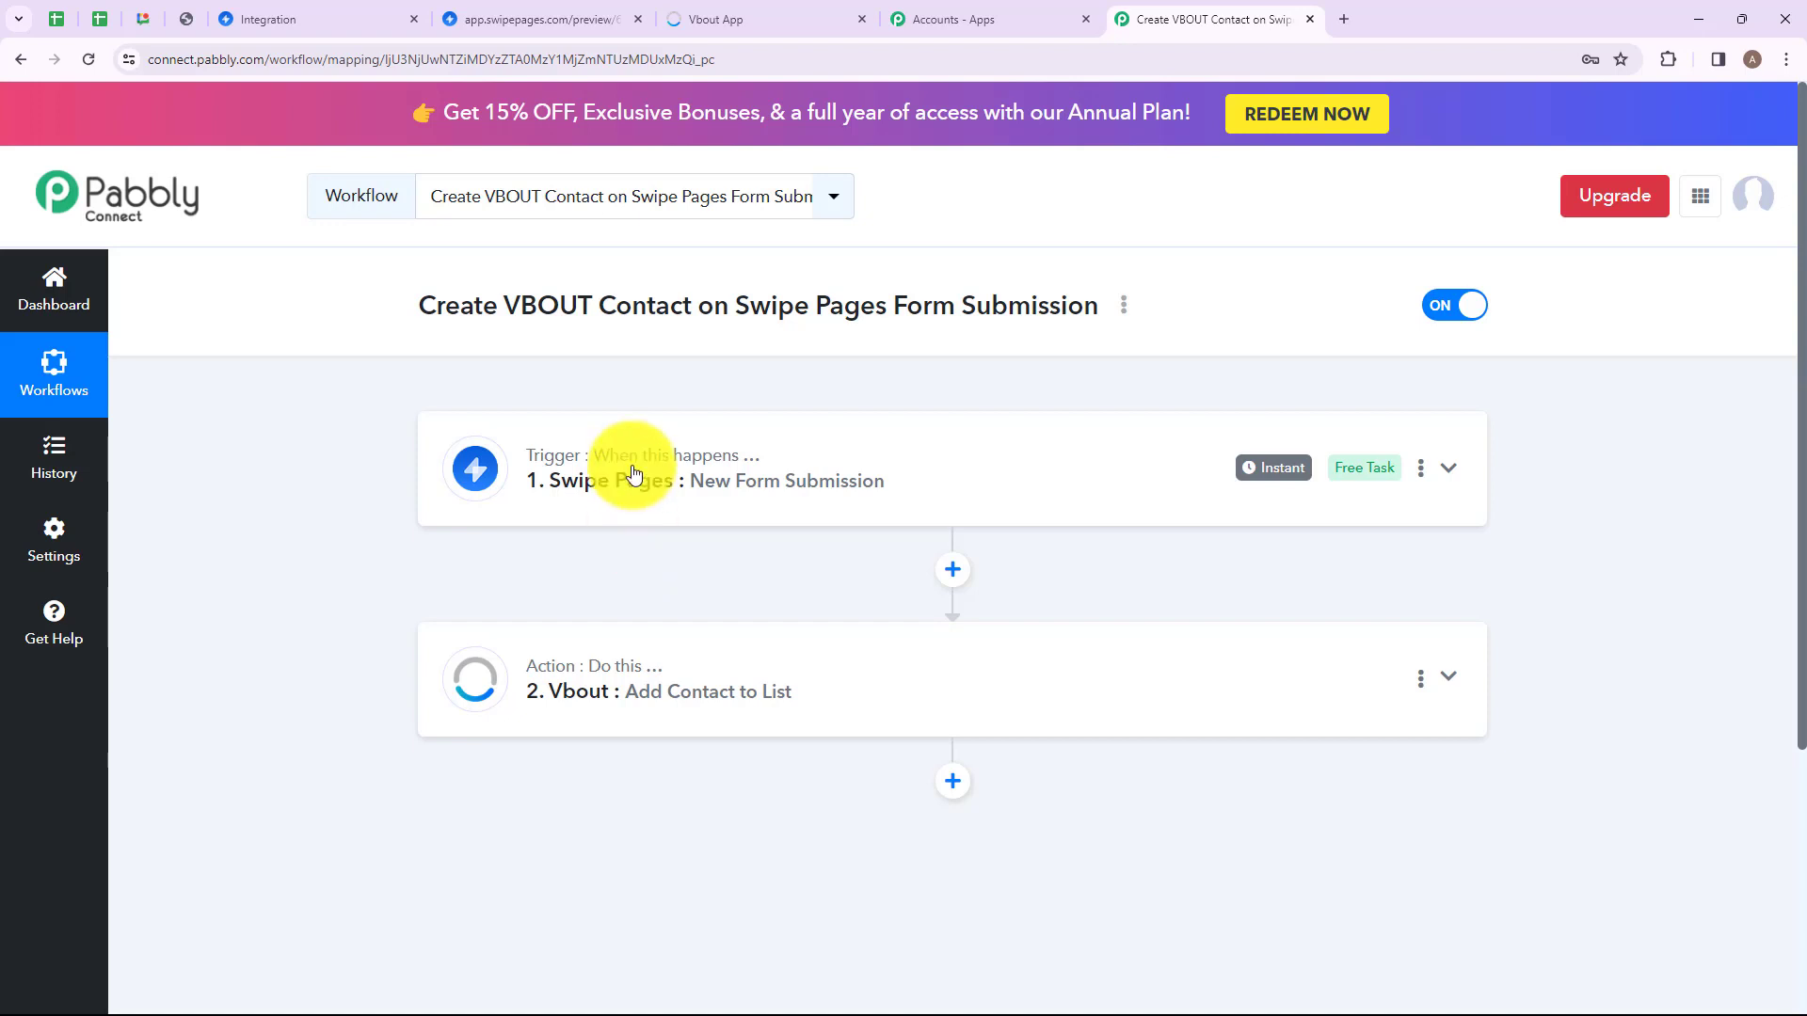
{"action": "mouse_move", "coordinate": [544, 469]}
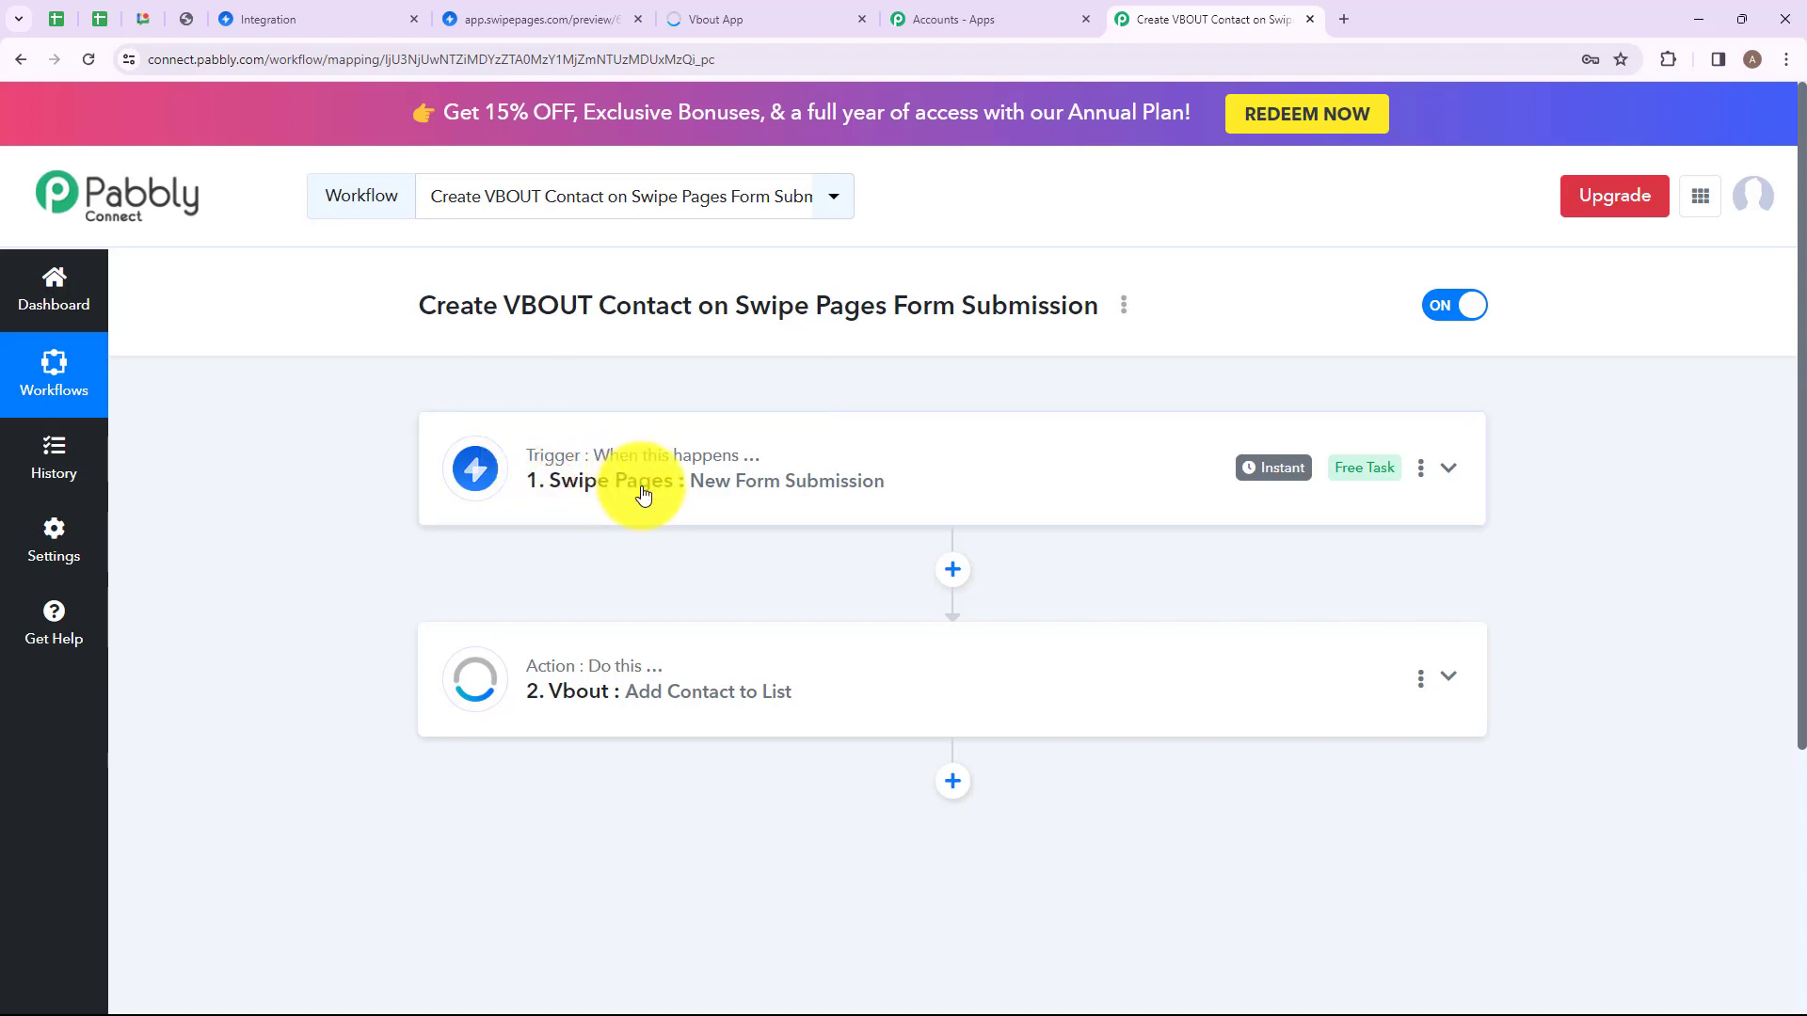